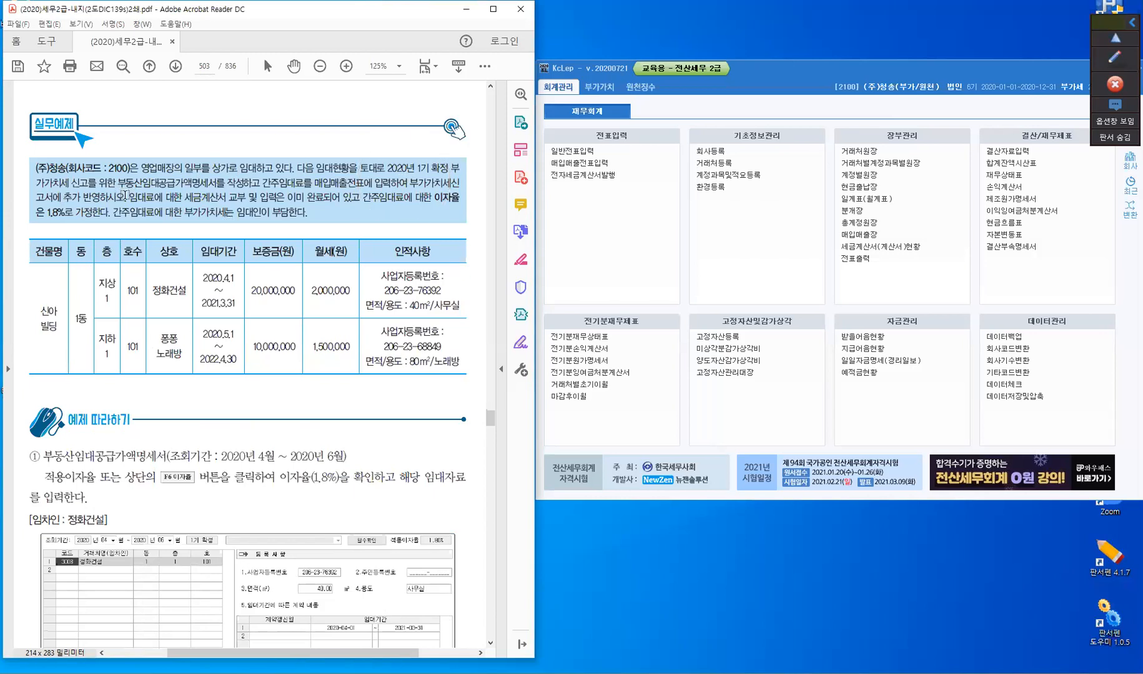
In the PDF exercise, highlight 부동산임대공급가액명세서, 간주임대료, 매입매출전표, 부가가치세신고서에 추가 반영 and 임대인이 부담한다.
{"action": "left_click_drag", "start_coordinate": [117, 185], "coordinate": [184, 184]}
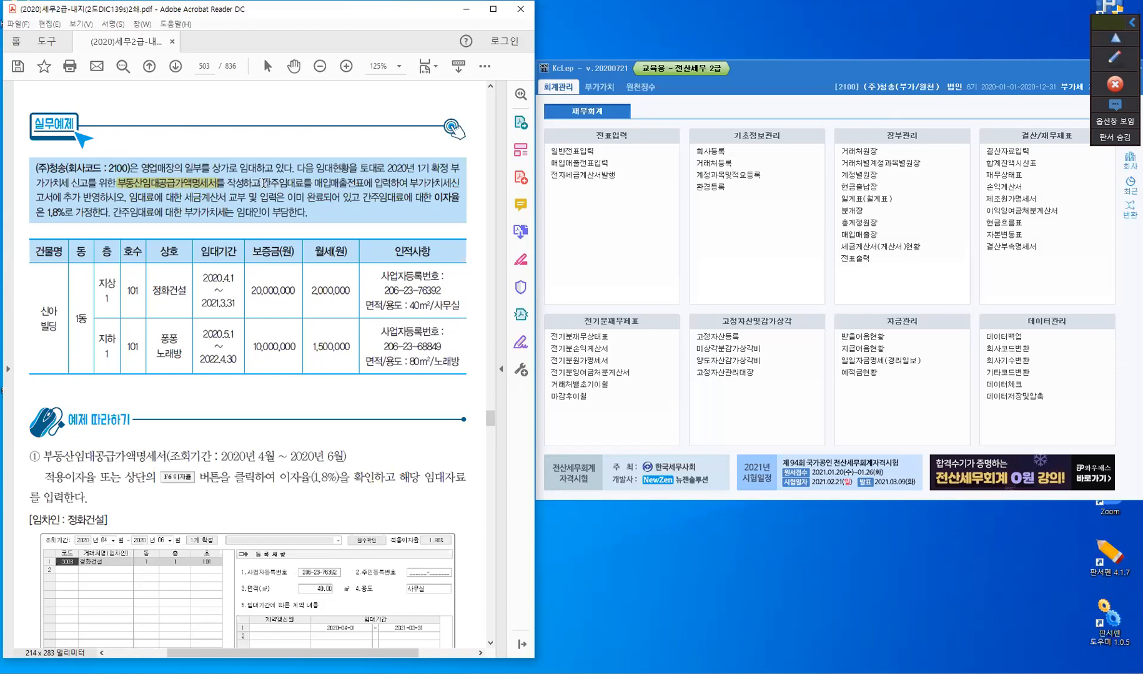
{"action": "left_click_drag", "start_coordinate": [262, 183], "coordinate": [364, 184]}
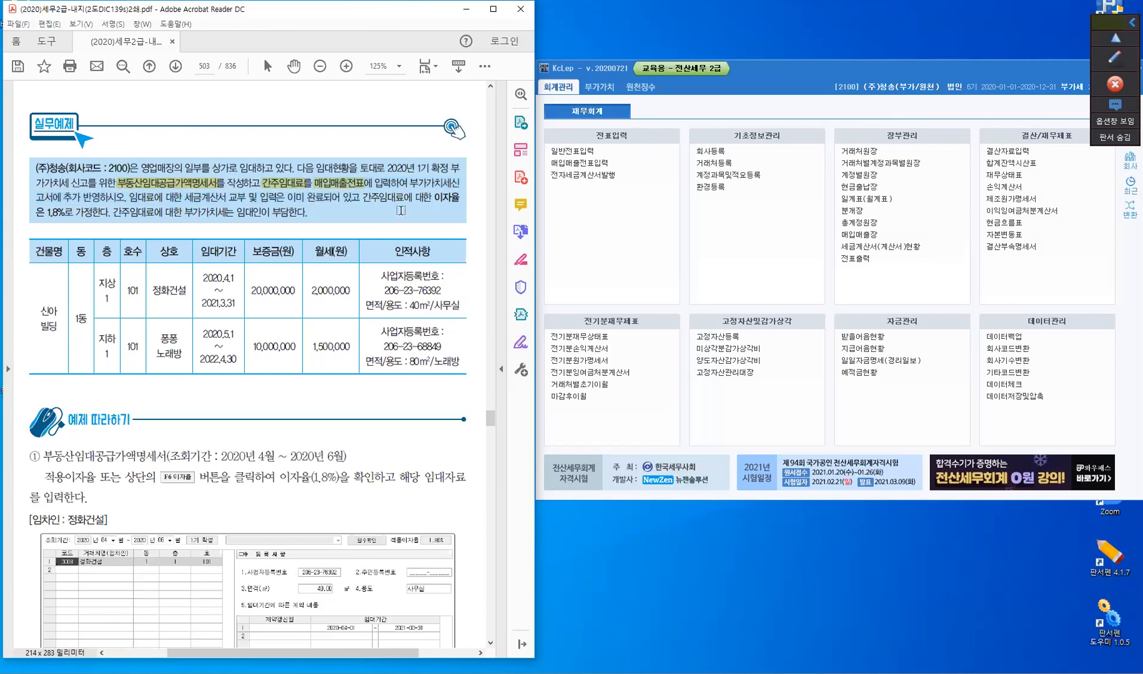
{"action": "left_click_drag", "start_coordinate": [411, 183], "coordinate": [460, 184]}
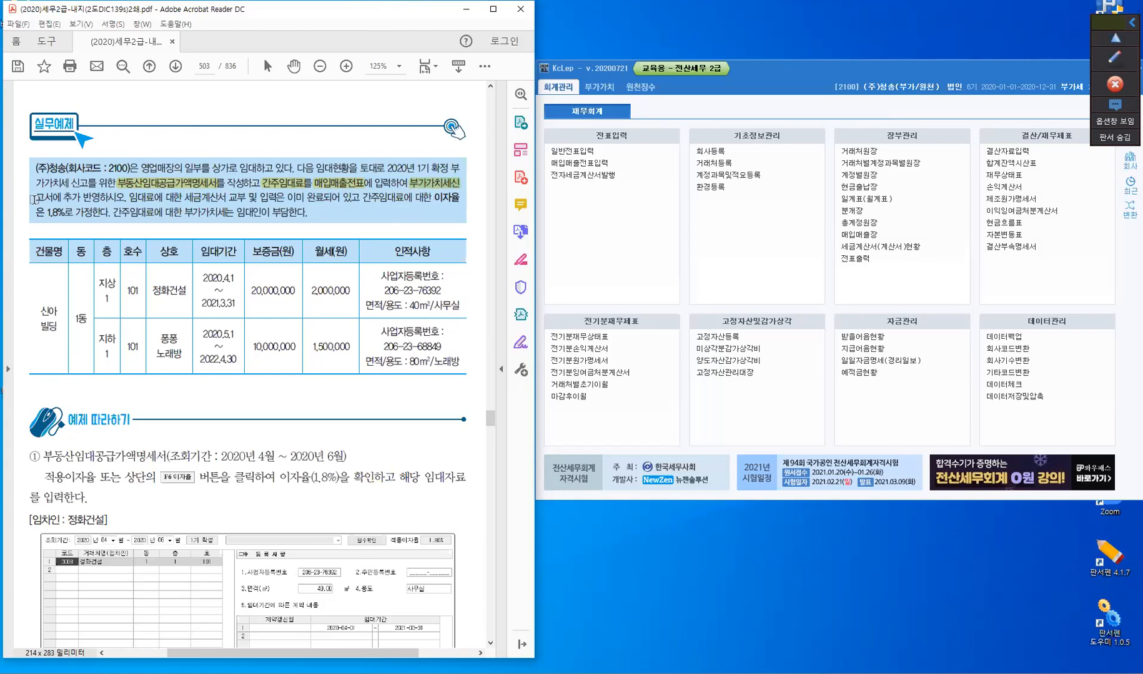
{"action": "left_click_drag", "start_coordinate": [36, 199], "coordinate": [97, 198]}
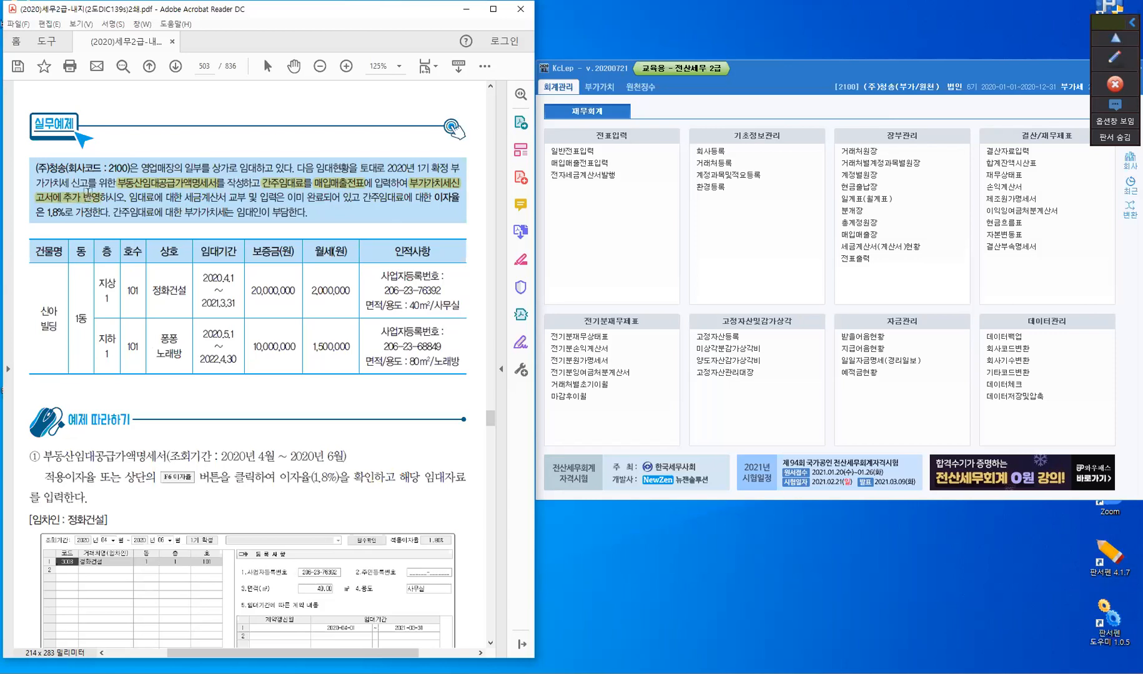
{"action": "left_click", "coordinate": [344, 202]}
{"action": "left_click", "coordinate": [340, 202]}
{"action": "mouse_move", "coordinate": [237, 212]}
{"action": "left_mouse_down"}
{"action": "mouse_move", "coordinate": [286, 213]}
{"action": "mouse_move", "coordinate": [291, 236]}
{"action": "left_mouse_up"}
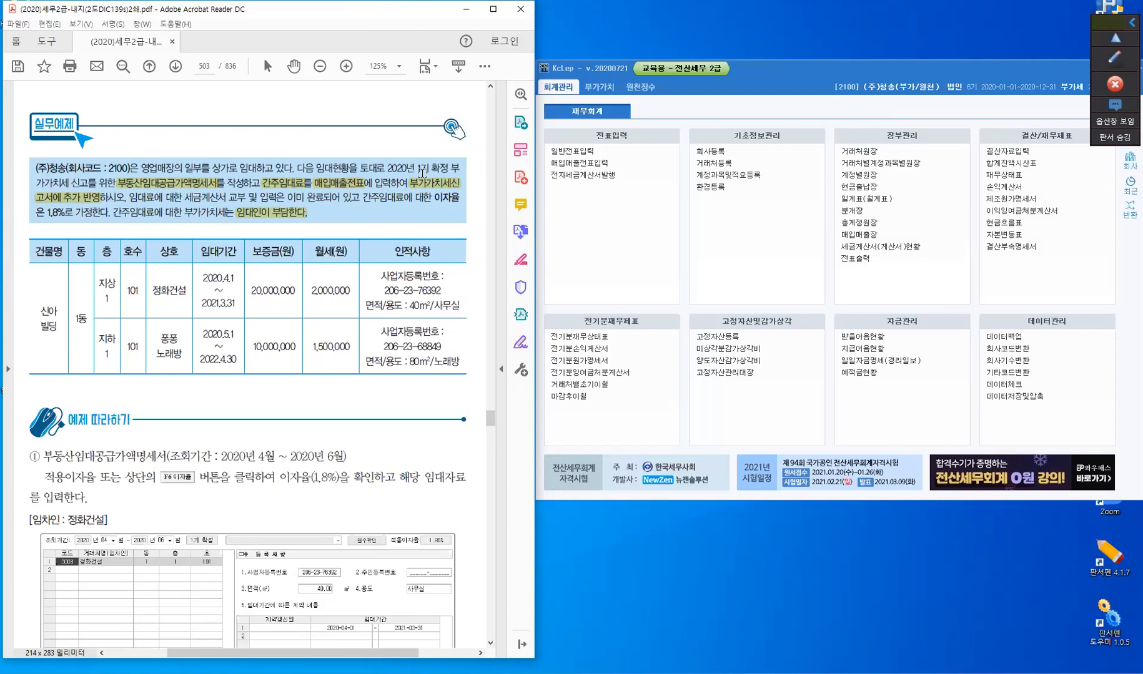
Switch to KcLep and bring up the 매입매출전표입력 entries for June 30, 2020.
{"action": "left_click", "coordinate": [599, 210]}
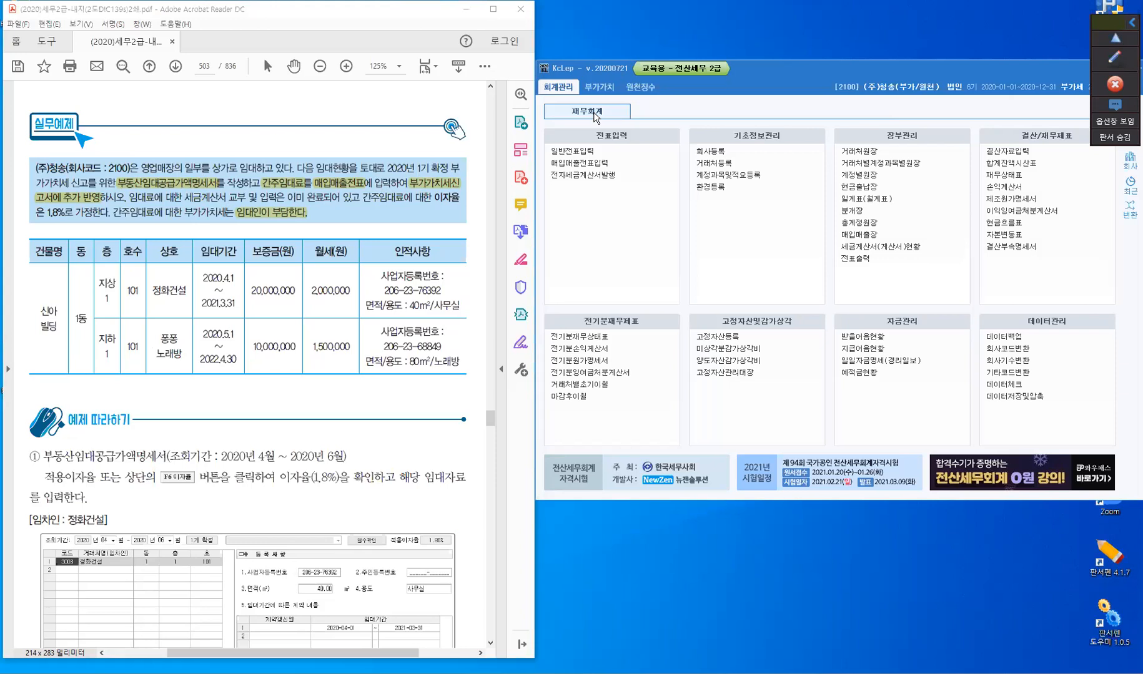
{"action": "left_click", "coordinate": [591, 166]}
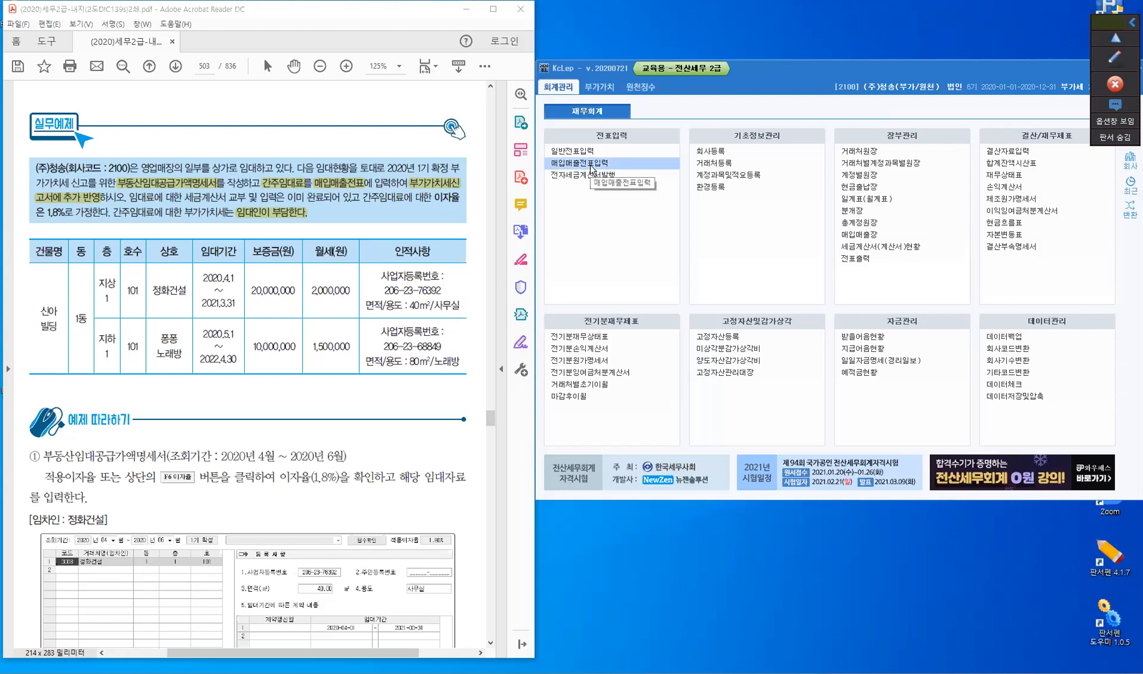
{"action": "left_click", "coordinate": [591, 168]}
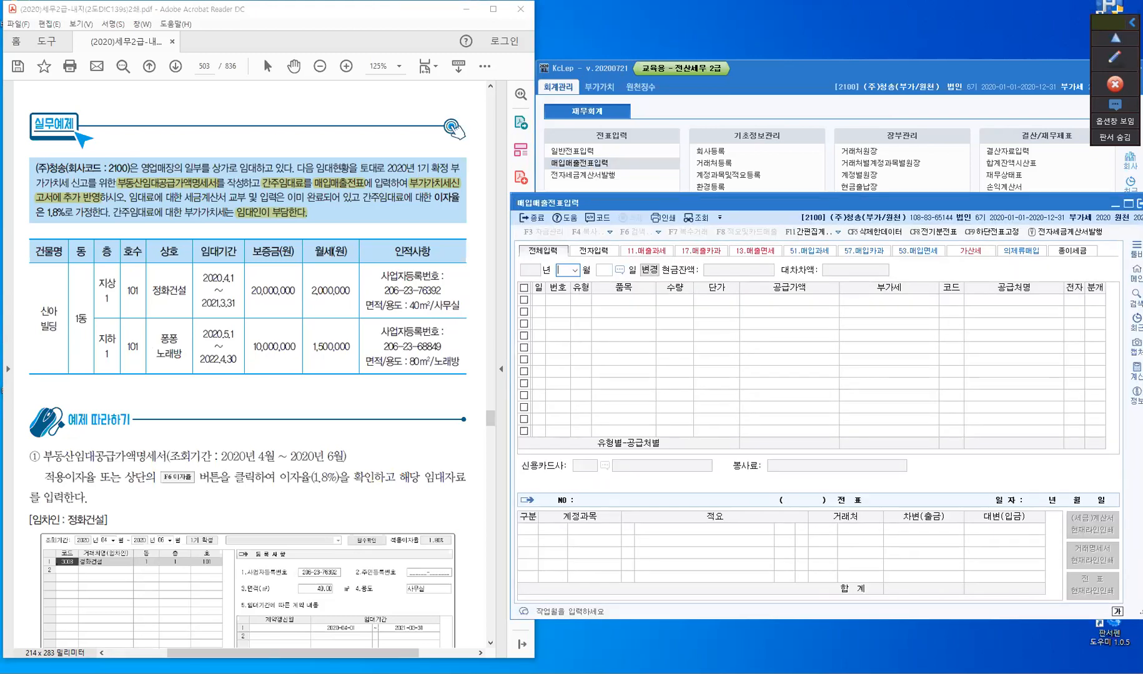
{"action": "type", "text": "06"}
{"action": "key", "text": "Return"}
{"action": "type", "text": "30"}
{"action": "key", "text": "Return"}
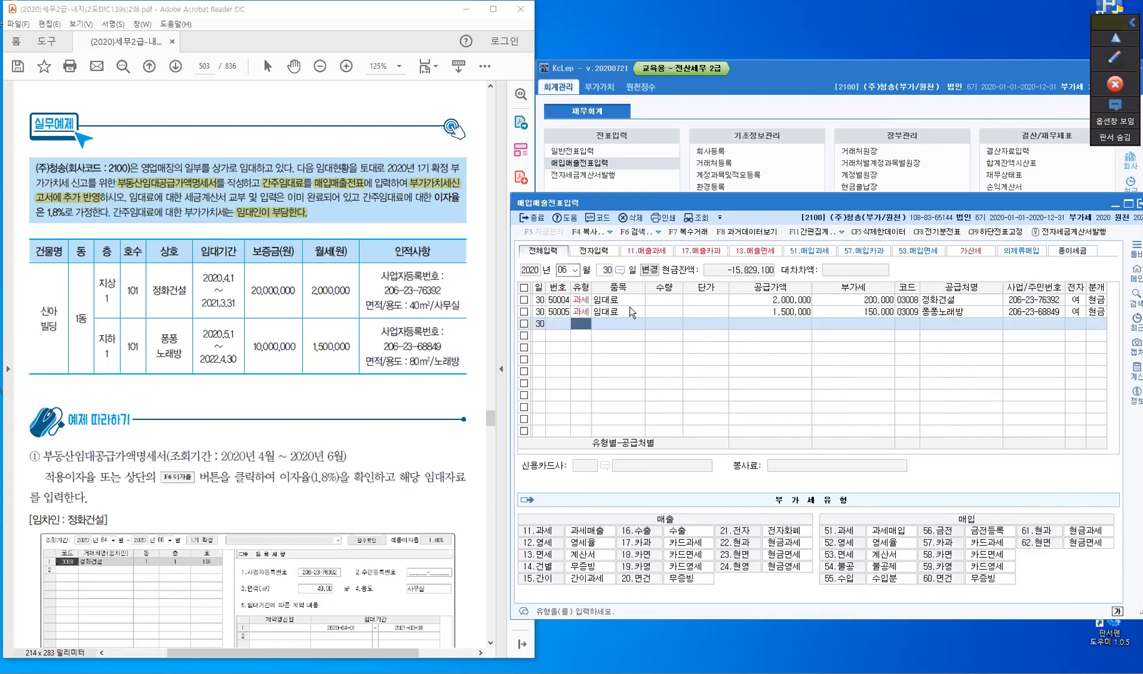
Examine the journal lines of the 정화건설 임대료 entry, including its rental income account, and close the voucher window.
{"action": "left_click", "coordinate": [635, 299]}
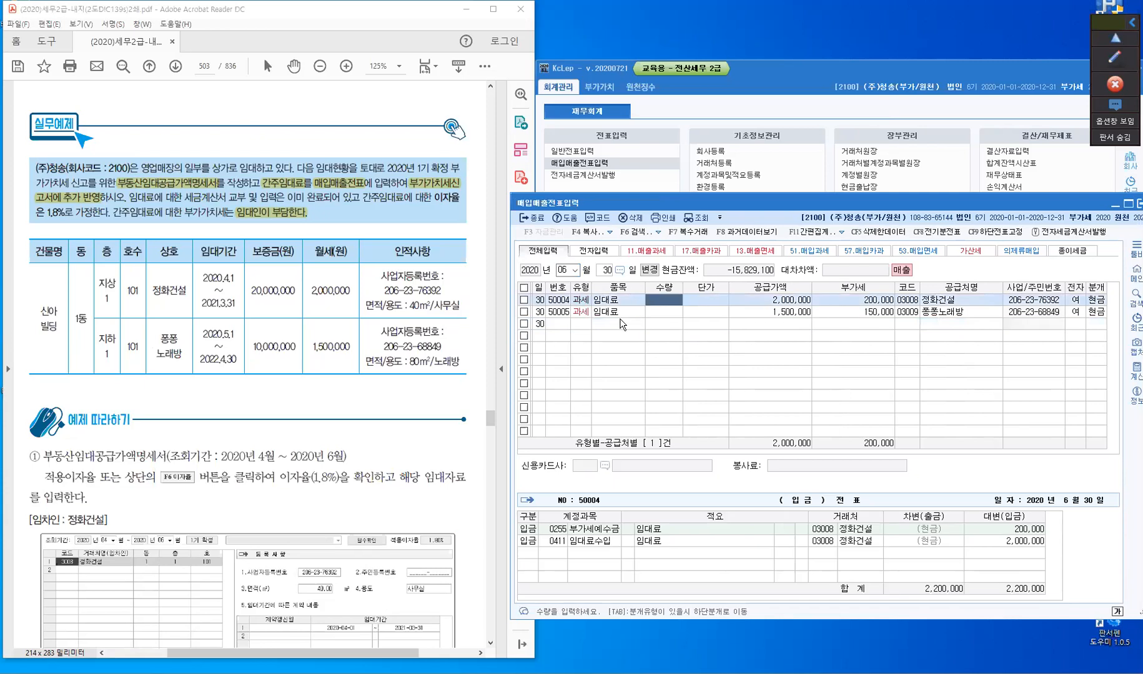
{"action": "left_click", "coordinate": [581, 306]}
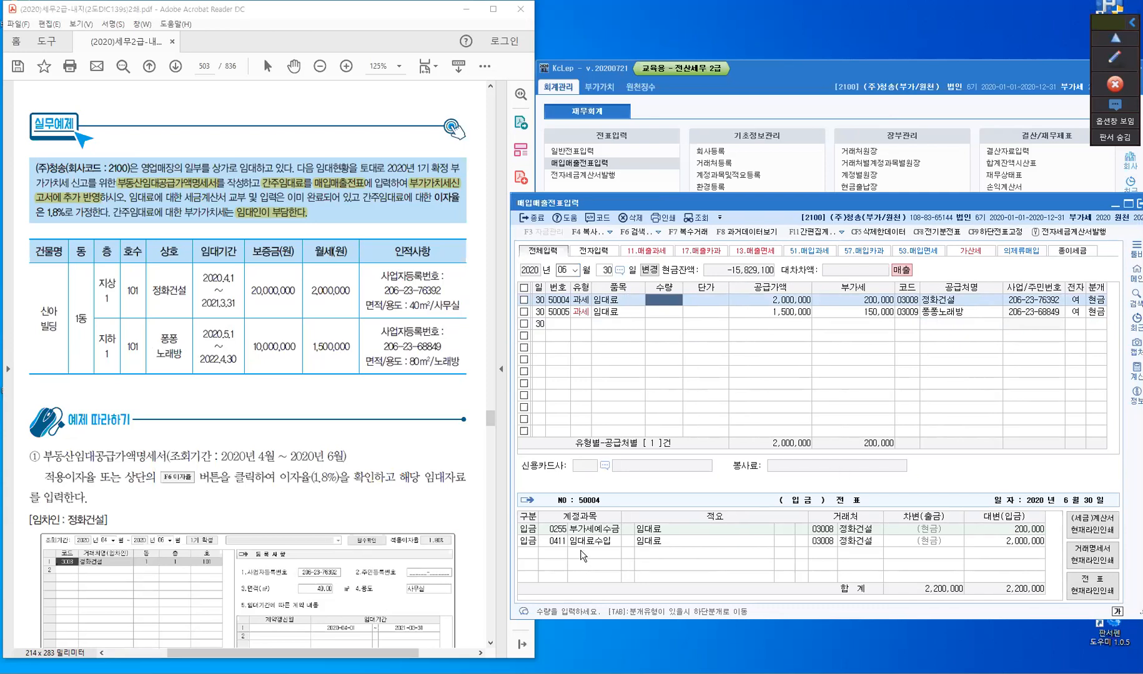
{"action": "left_click", "coordinate": [558, 541]}
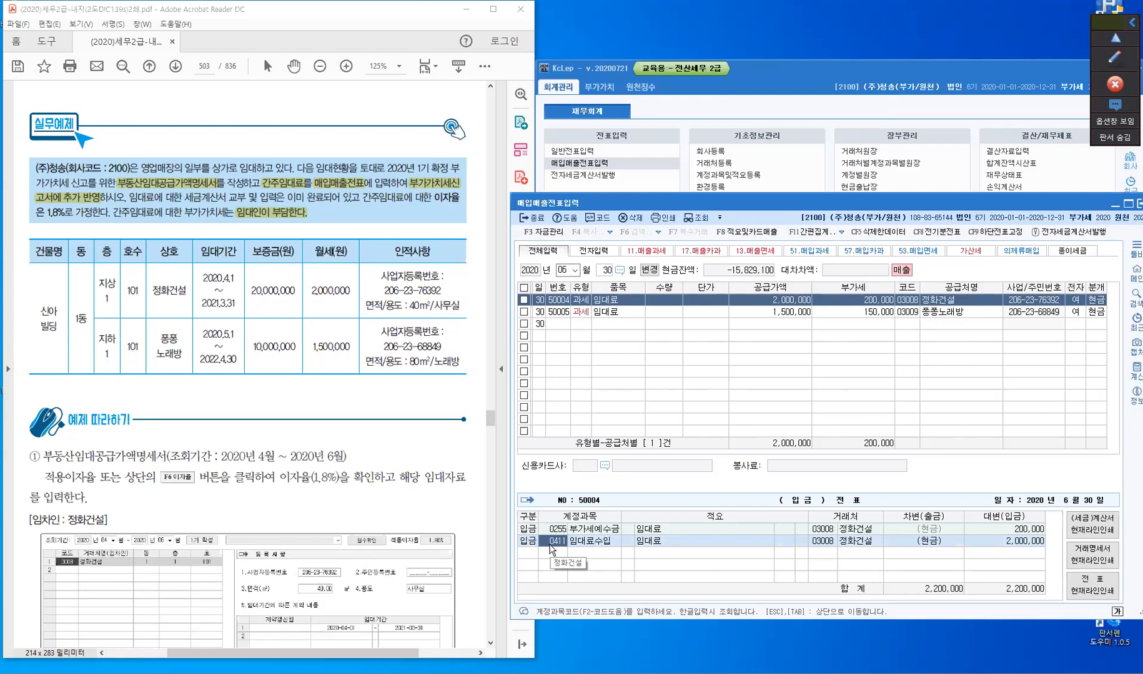
{"action": "left_click", "coordinate": [550, 547]}
{"action": "left_click", "coordinate": [1115, 205]}
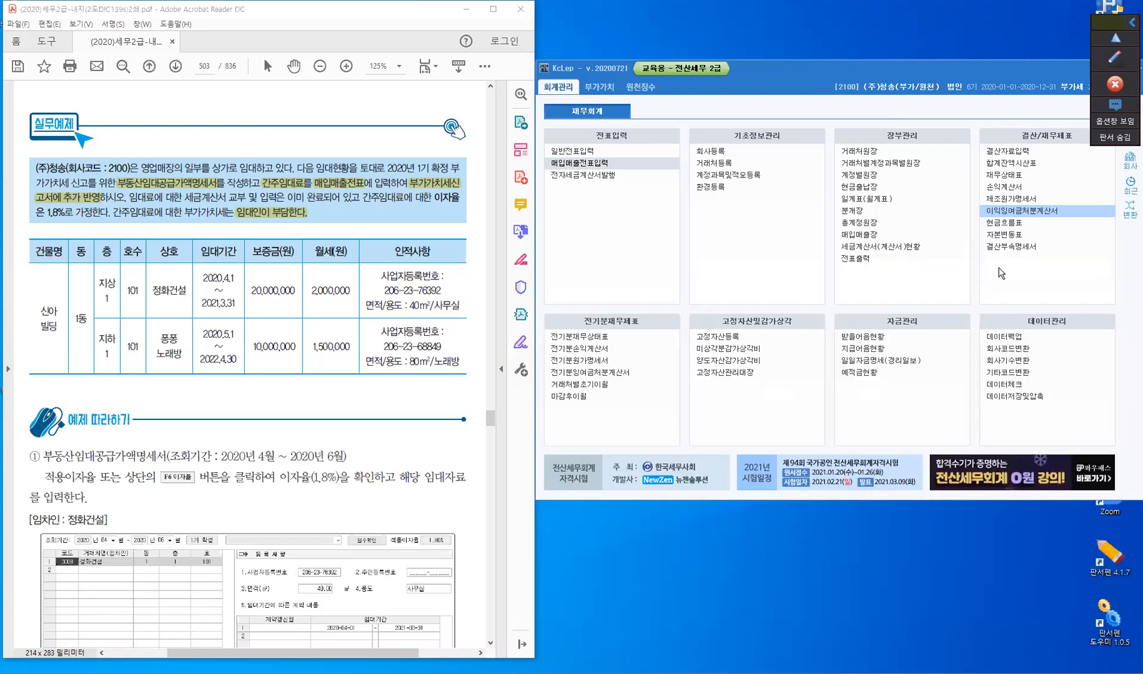
Open the 부동산임대공급가액명세서 for April to June 2020 and check the applied interest rate setting without changing it.
{"action": "left_click", "coordinate": [601, 87]}
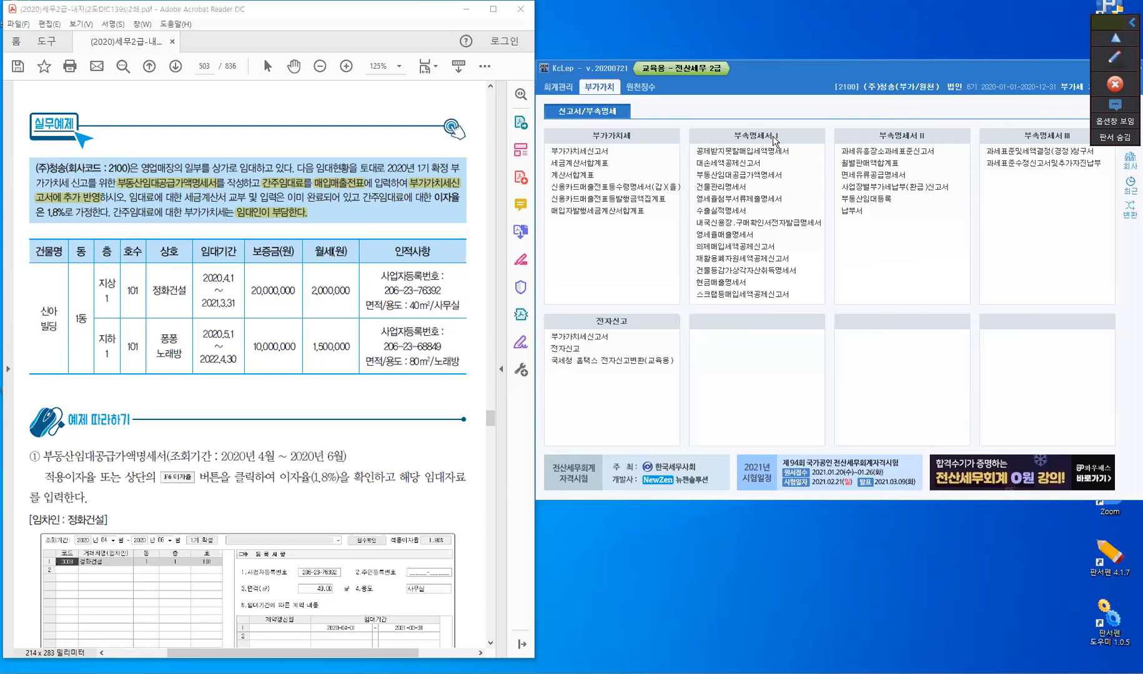
{"action": "left_click", "coordinate": [756, 177]}
{"action": "left_click", "coordinate": [756, 178]}
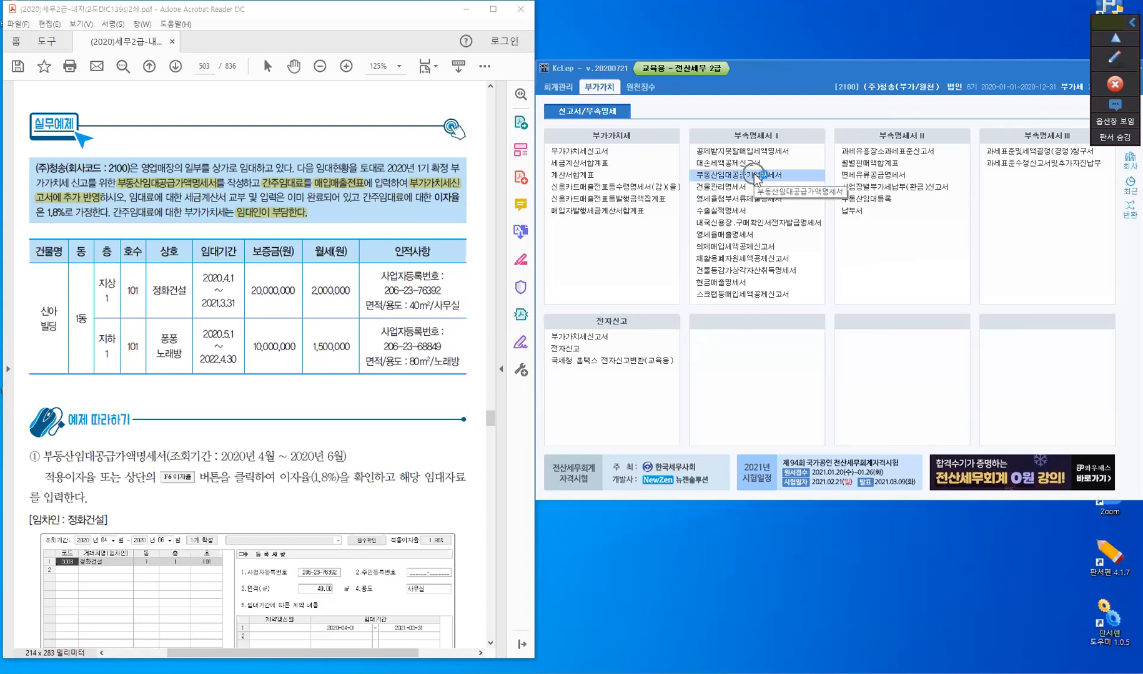
{"action": "left_click", "coordinate": [755, 178]}
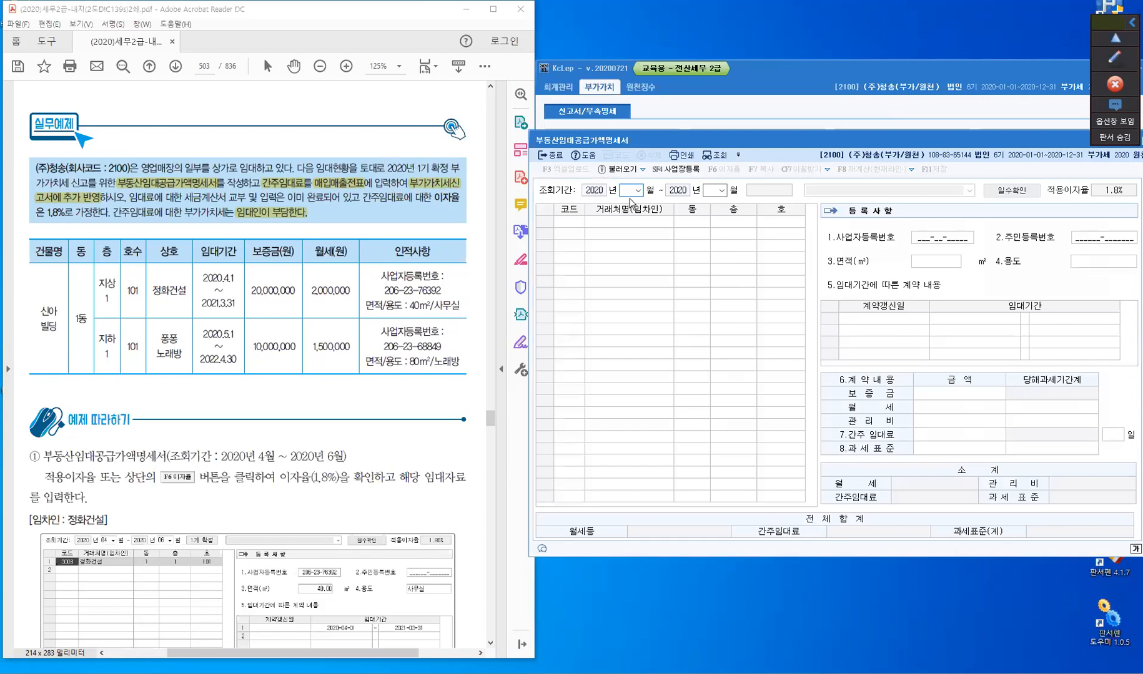
{"action": "type", "text": "04"}
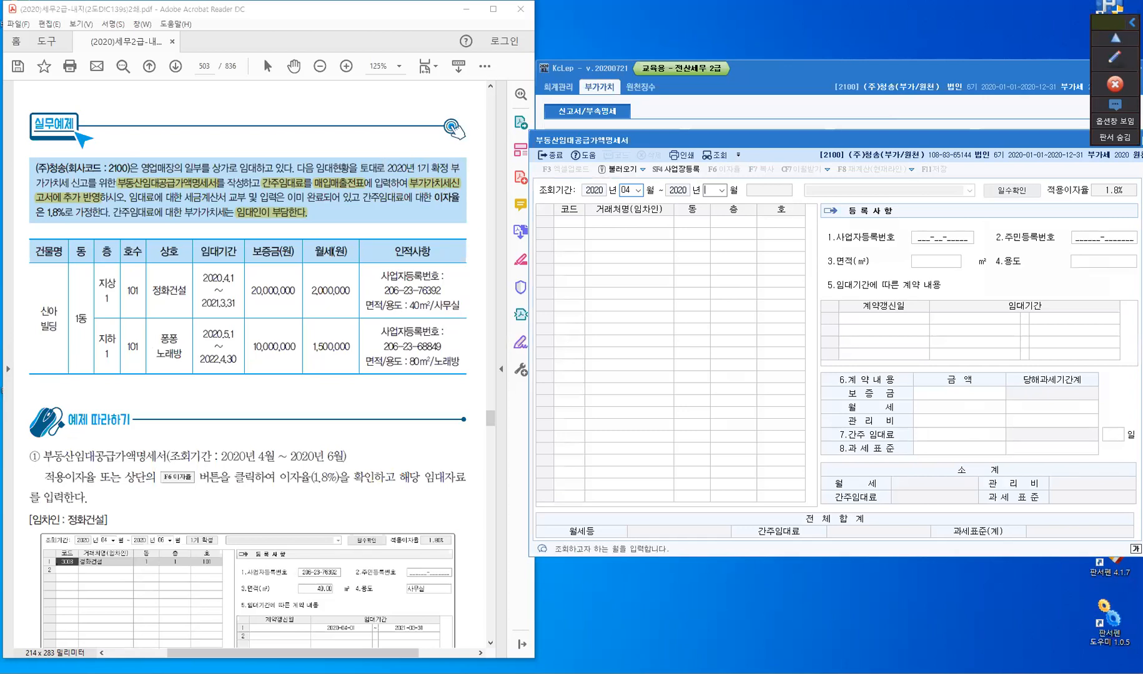
{"action": "type", "text": "06"}
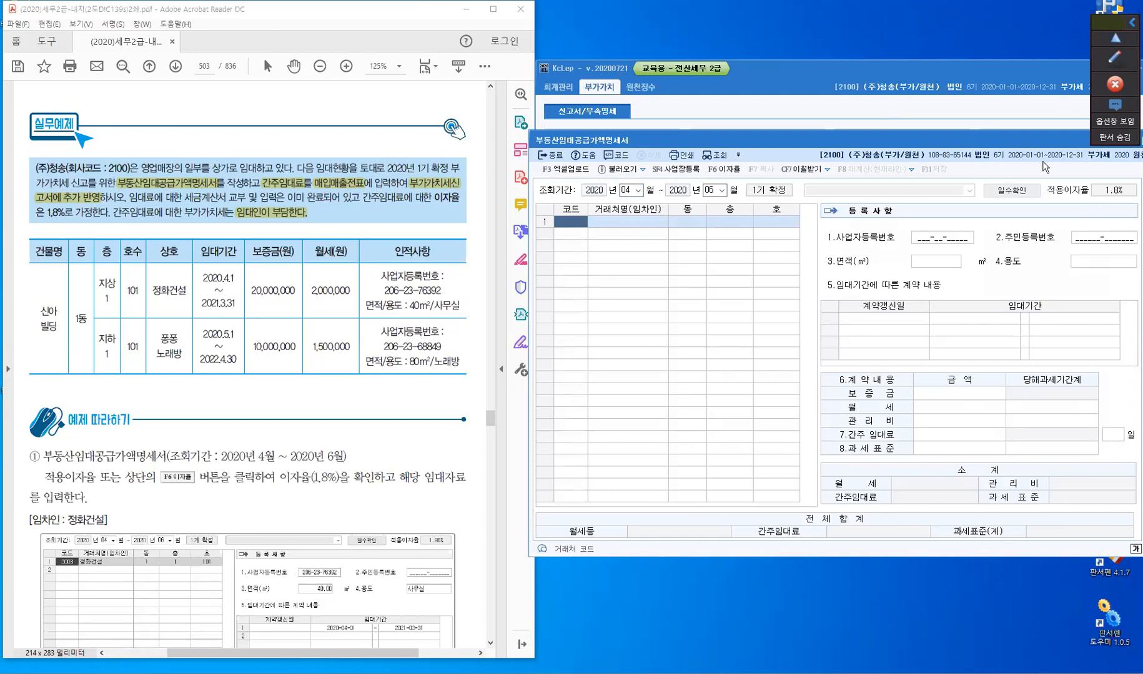
{"action": "left_click", "coordinate": [720, 176]}
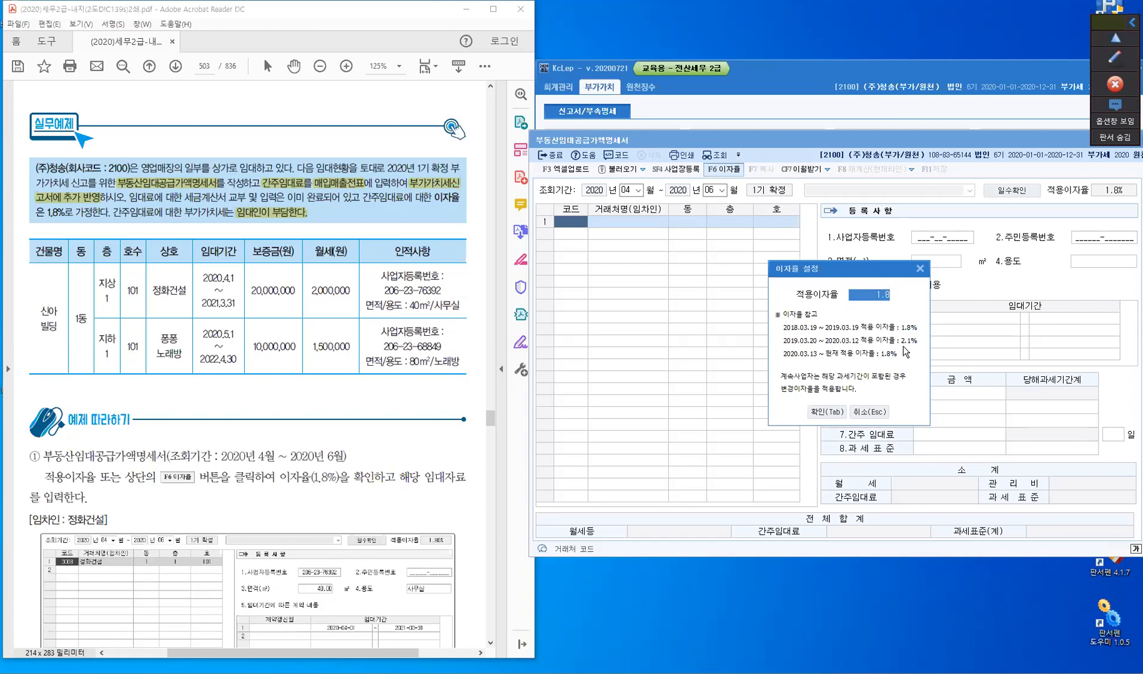
{"action": "left_click", "coordinate": [877, 414]}
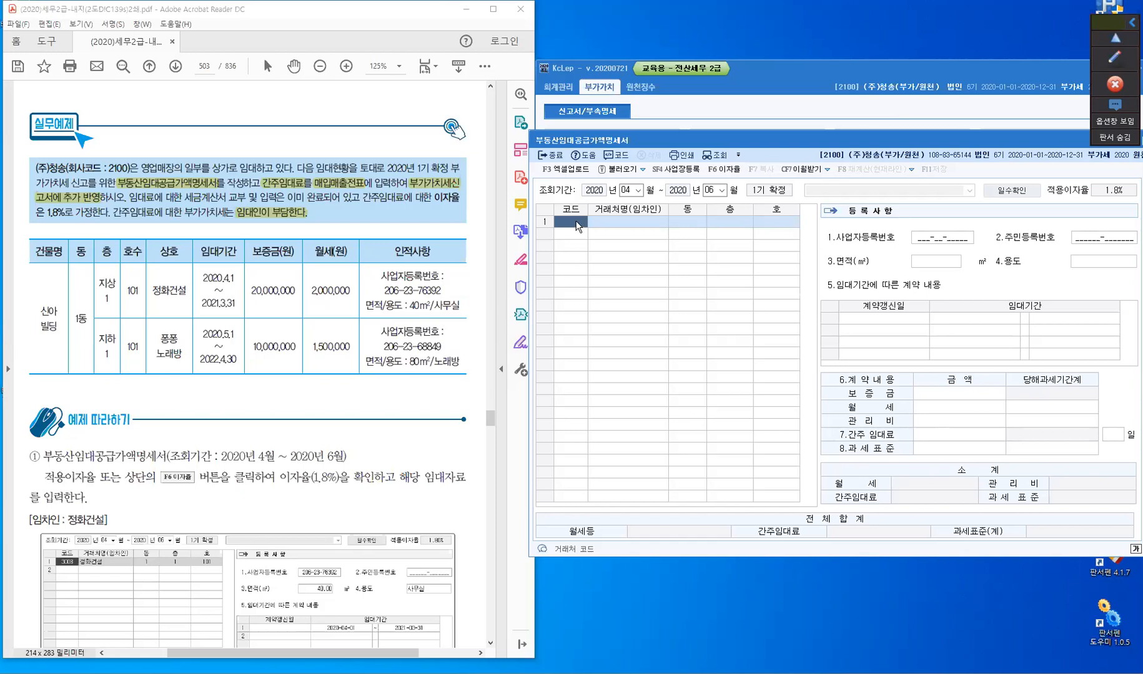
Add 정화건설 as the first tenant, with 동 1, 층 1 and 호 101.
{"action": "key", "text": "F2"}
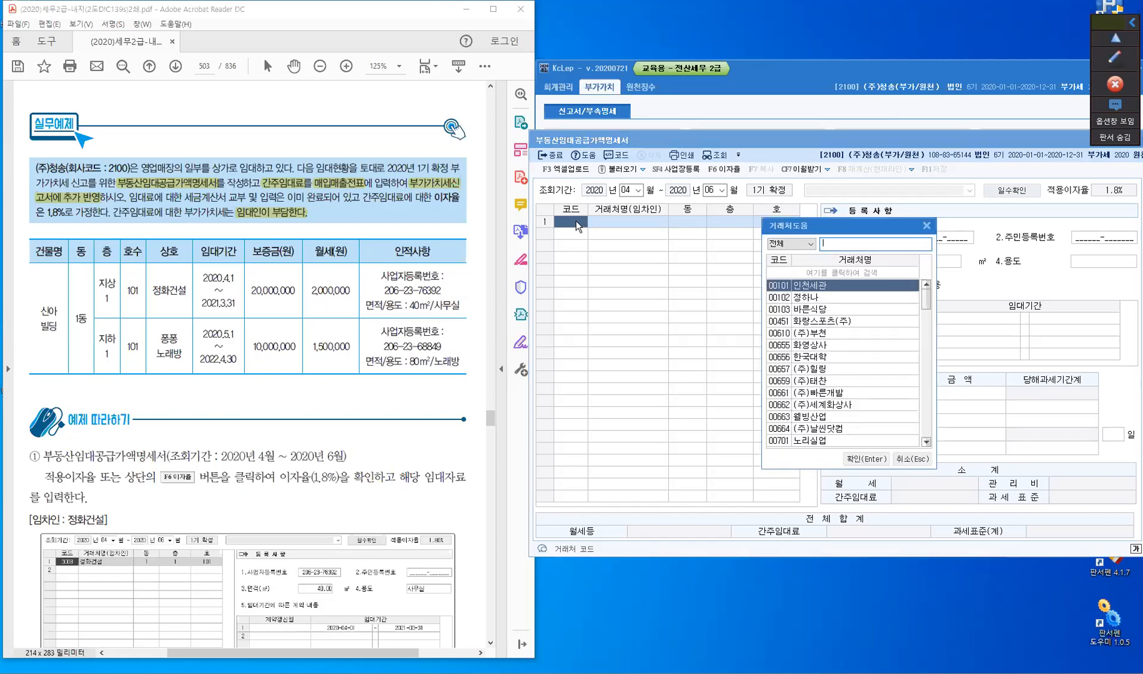
{"action": "key", "text": "Escape"}
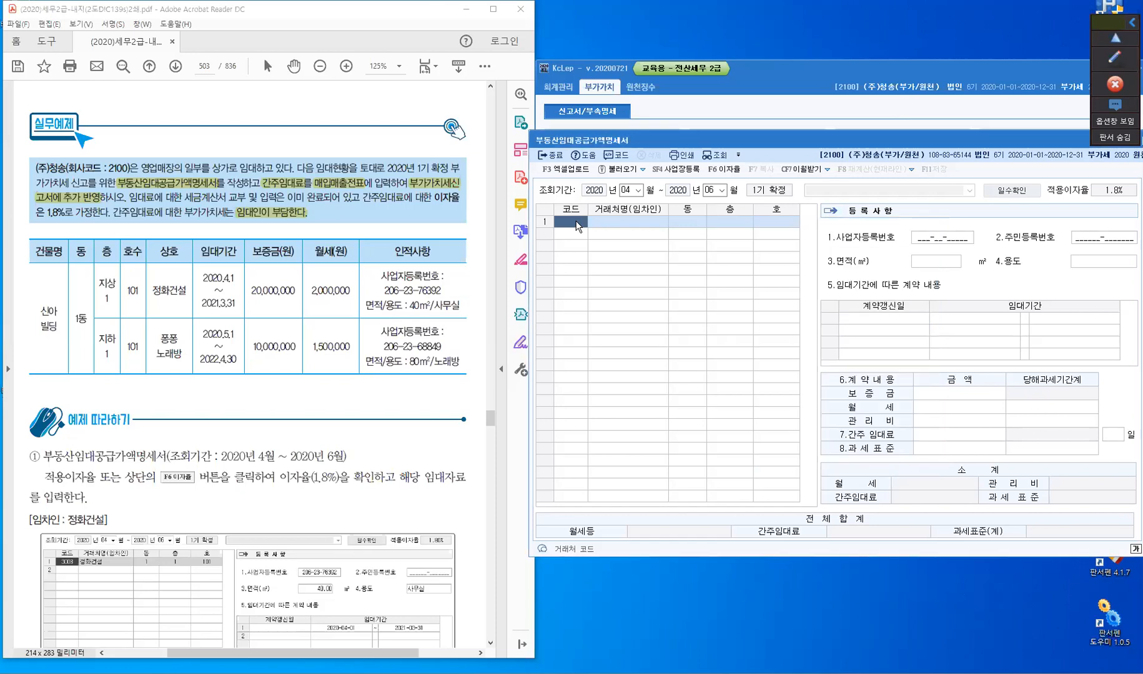
{"action": "type", "text": "3008"}
{"action": "key", "text": "Return"}
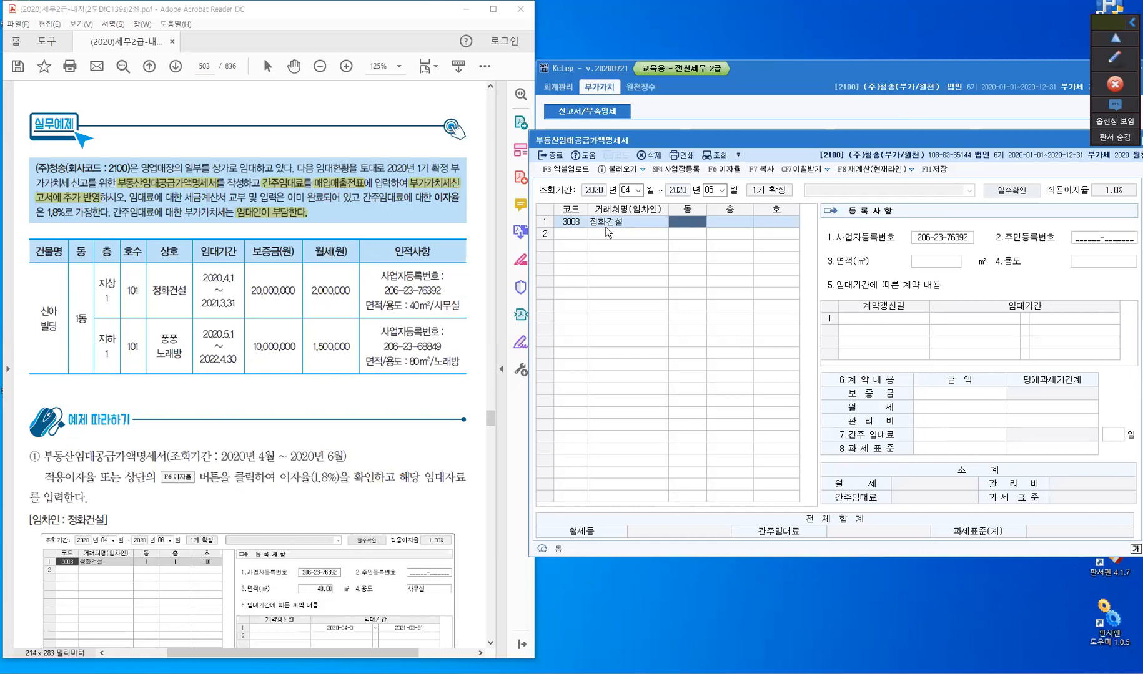
{"action": "left_click", "coordinate": [1094, 240]}
{"action": "key", "text": "Return"}
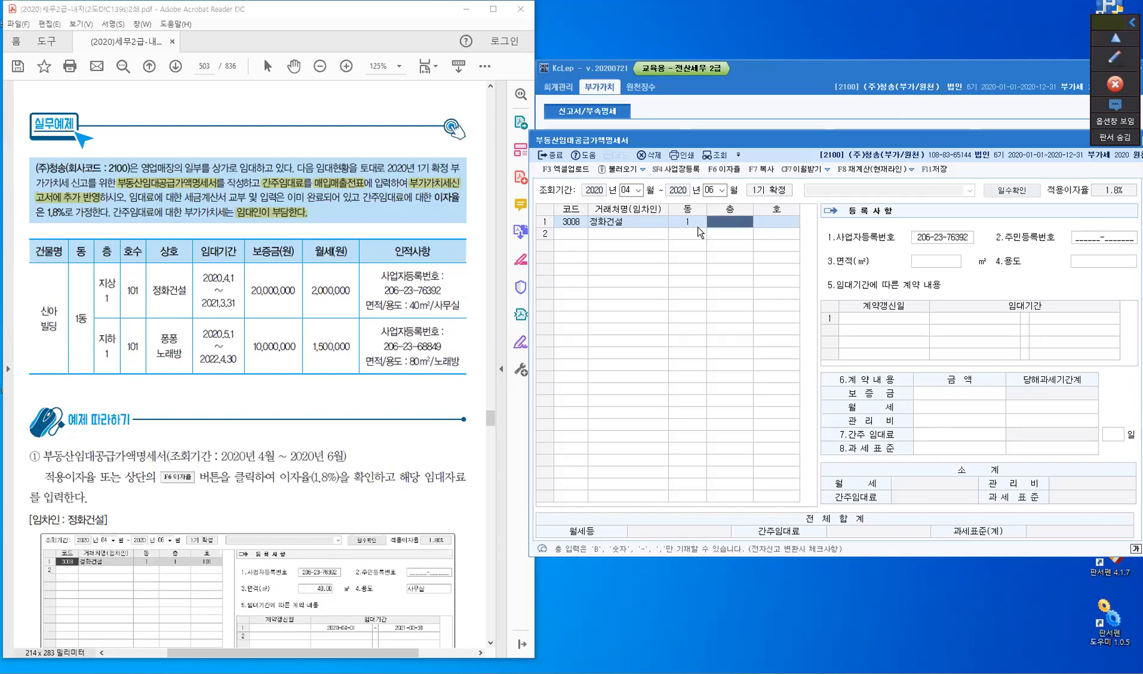
{"action": "type", "text": "1"}
{"action": "key", "text": "Return"}
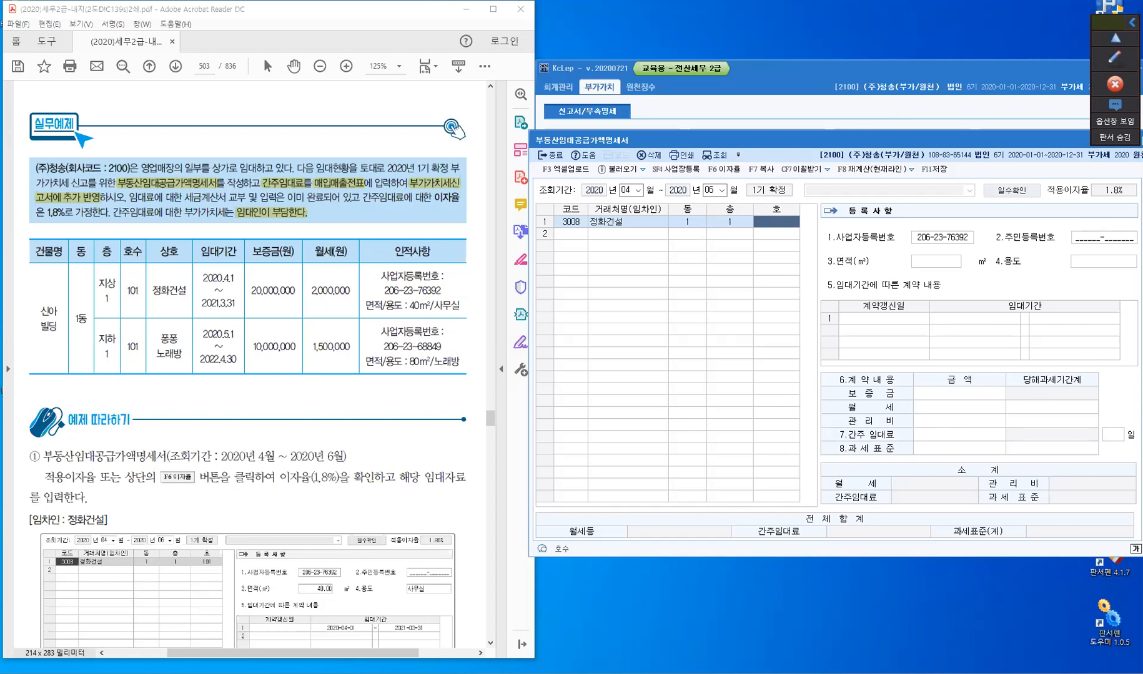
{"action": "type", "text": "101"}
{"action": "key", "text": "Return"}
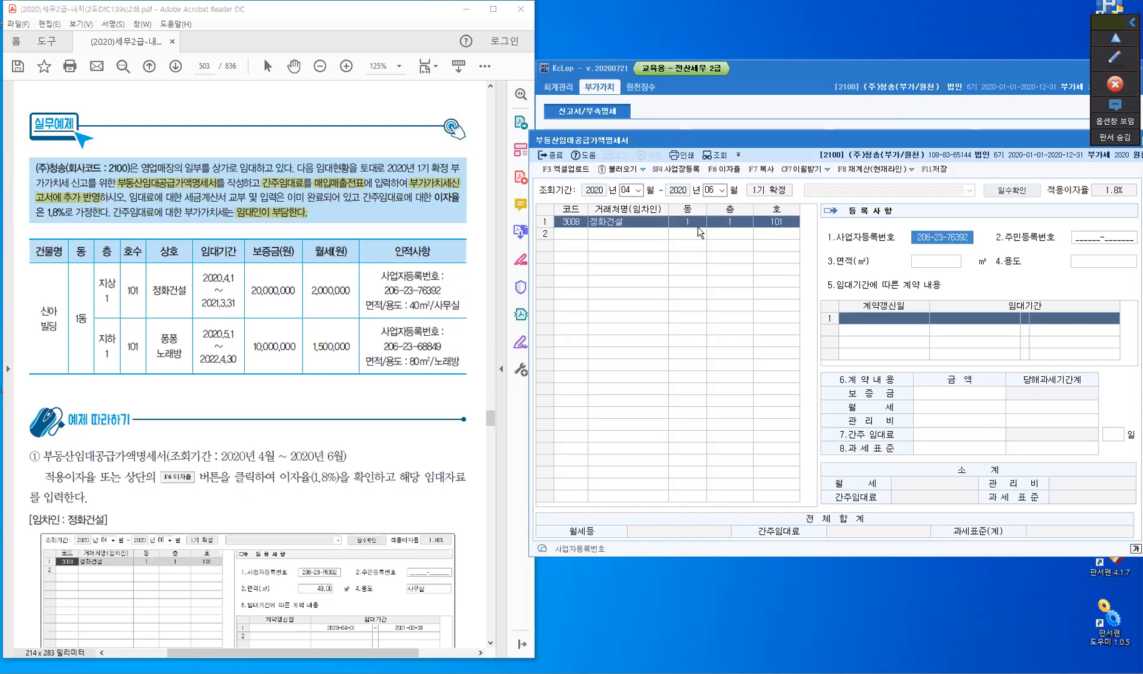
Set the 정화건설 unit's 면적 to 40 ㎡ and its 용도 to 사무실, leaving the registration number fields as they are.
{"action": "key", "text": "Return"}
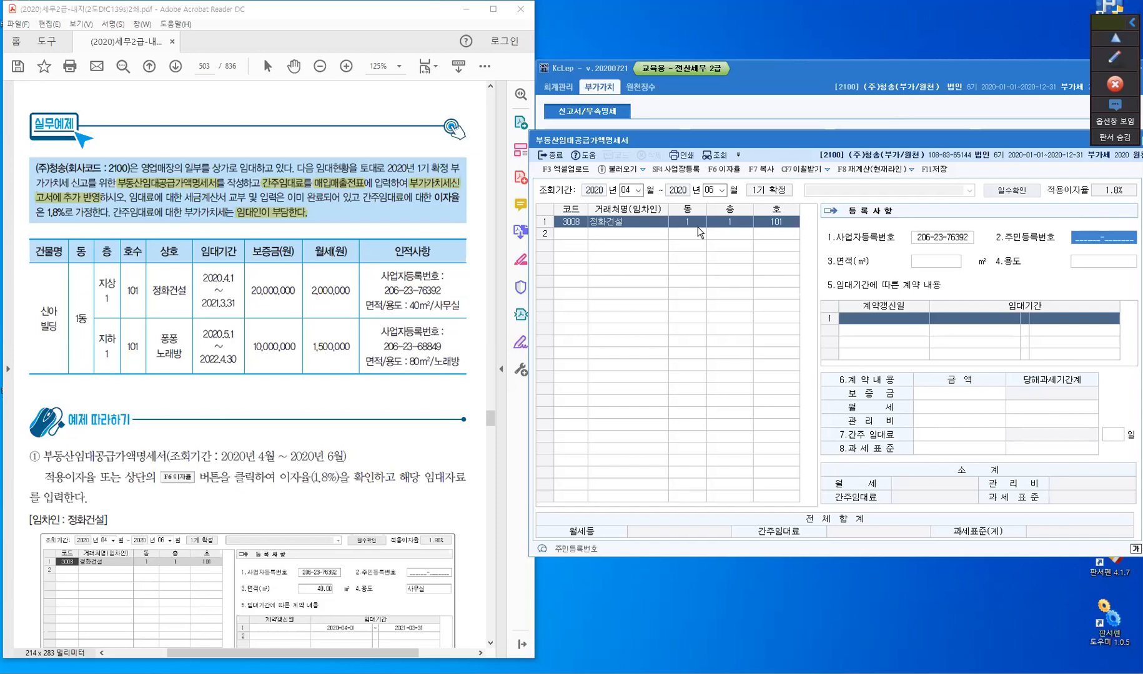
{"action": "key", "text": "Return"}
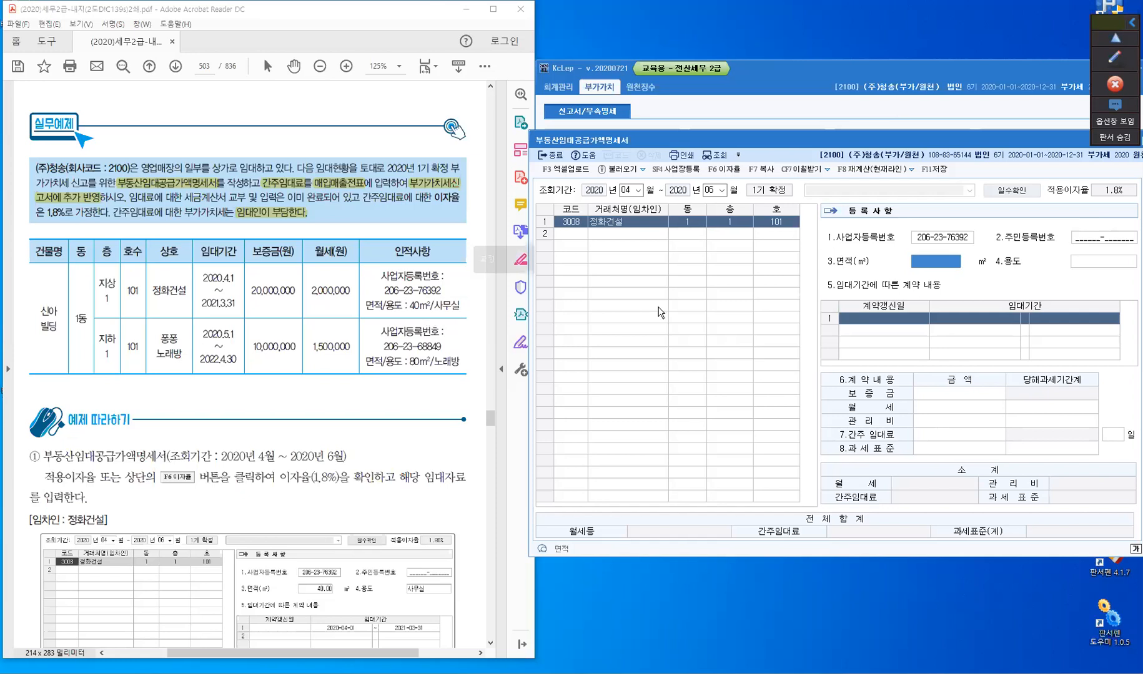
{"action": "type", "text": "40"}
{"action": "key", "text": "Return"}
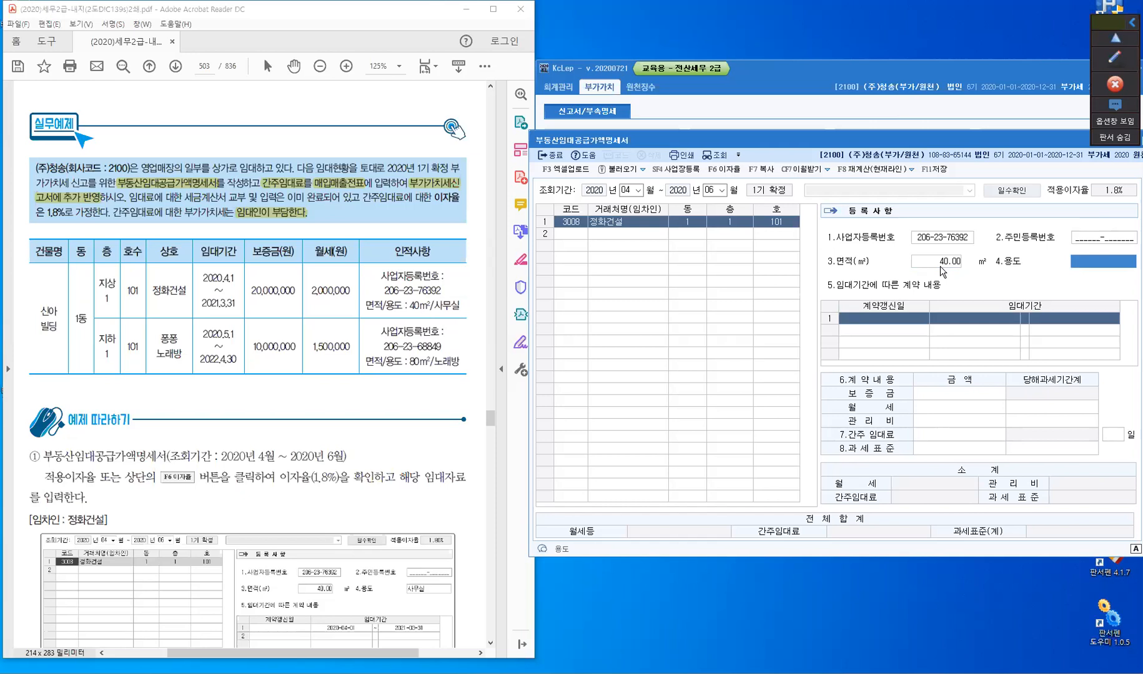
{"action": "type", "text": "사무실"}
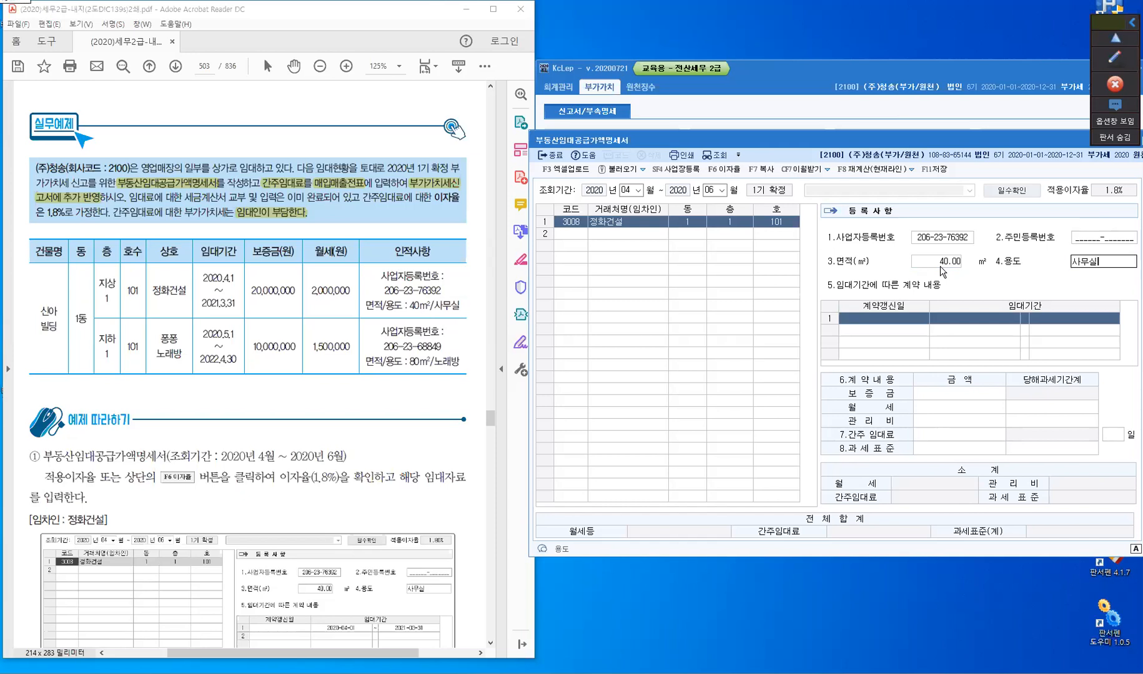
{"action": "key", "text": "Return"}
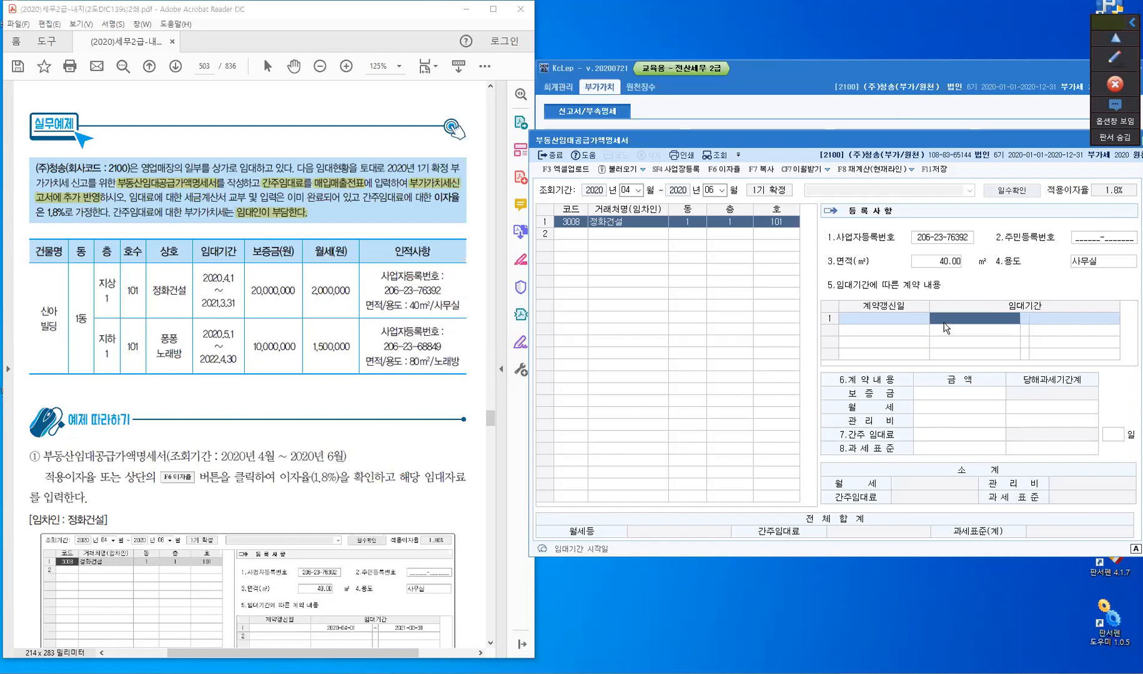
Enter the 정화건설 lease period from 2020-04-01 to 2021-03-31, leaving the contract renewal date blank.
{"action": "left_click", "coordinate": [945, 322]}
{"action": "type", "text": "20-04-"}
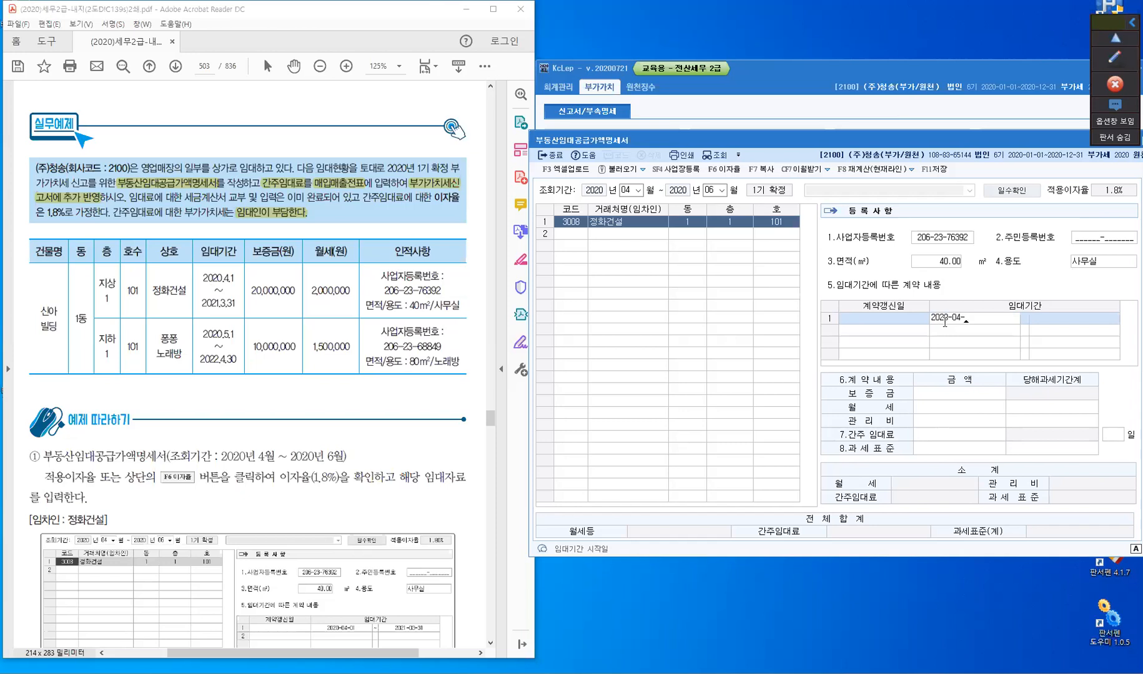
{"action": "type", "text": "01"}
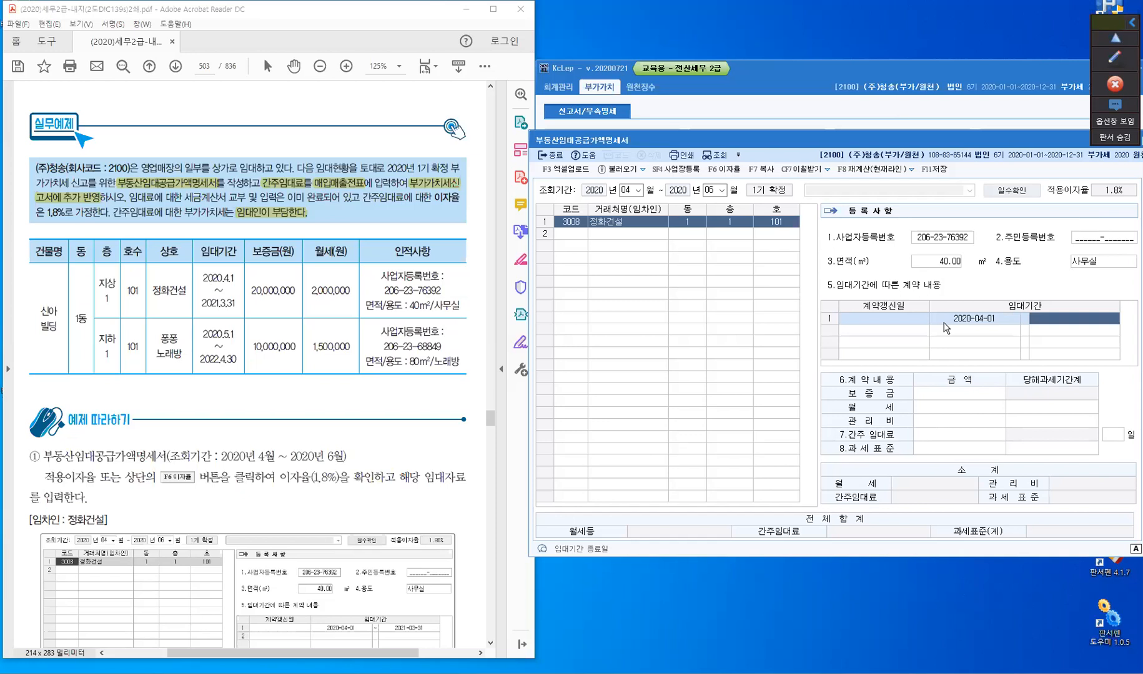
{"action": "type", "text": "2"}
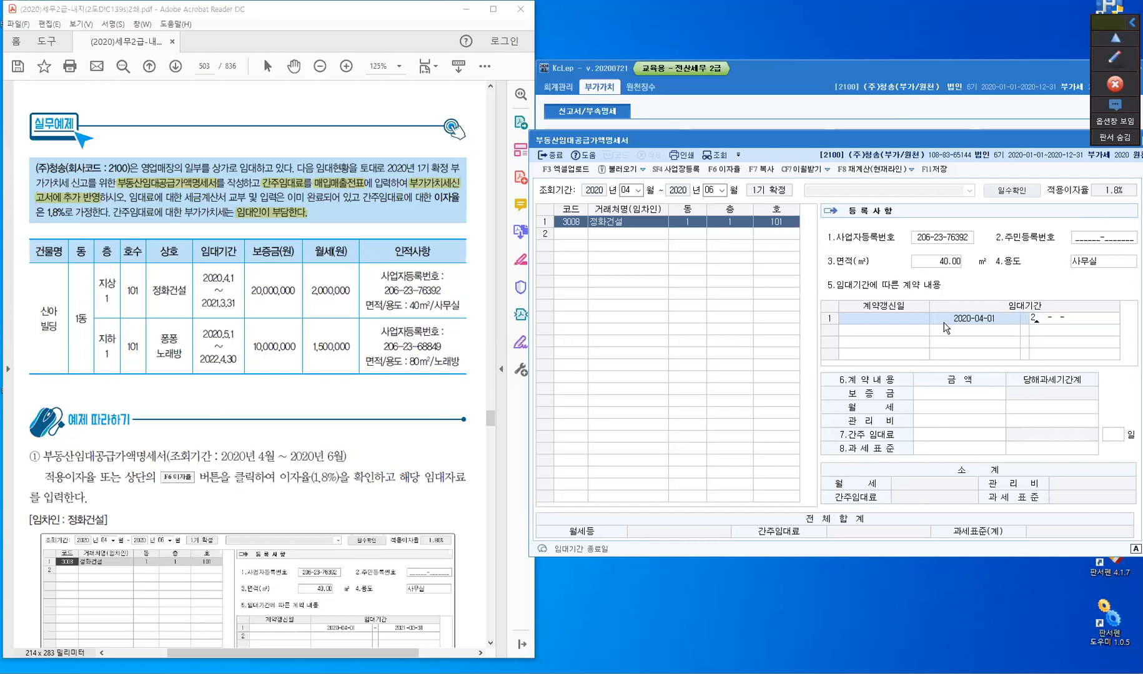
{"action": "type", "text": "0"}
{"action": "type", "text": "21-0"}
{"action": "type", "text": "3-31"}
{"action": "key", "text": "Return"}
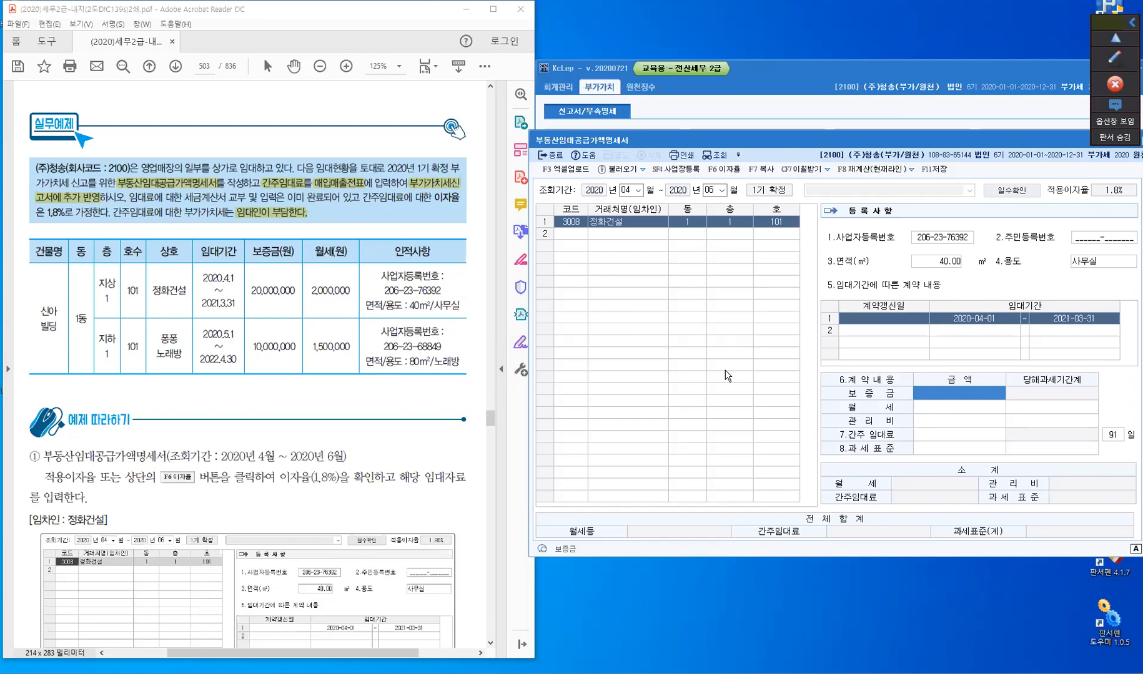
Enter a 보증금 of 20,000,000 and a 월세 of 2,000,000 for the 정화건설 lease.
{"action": "type", "text": "20,000,000"}
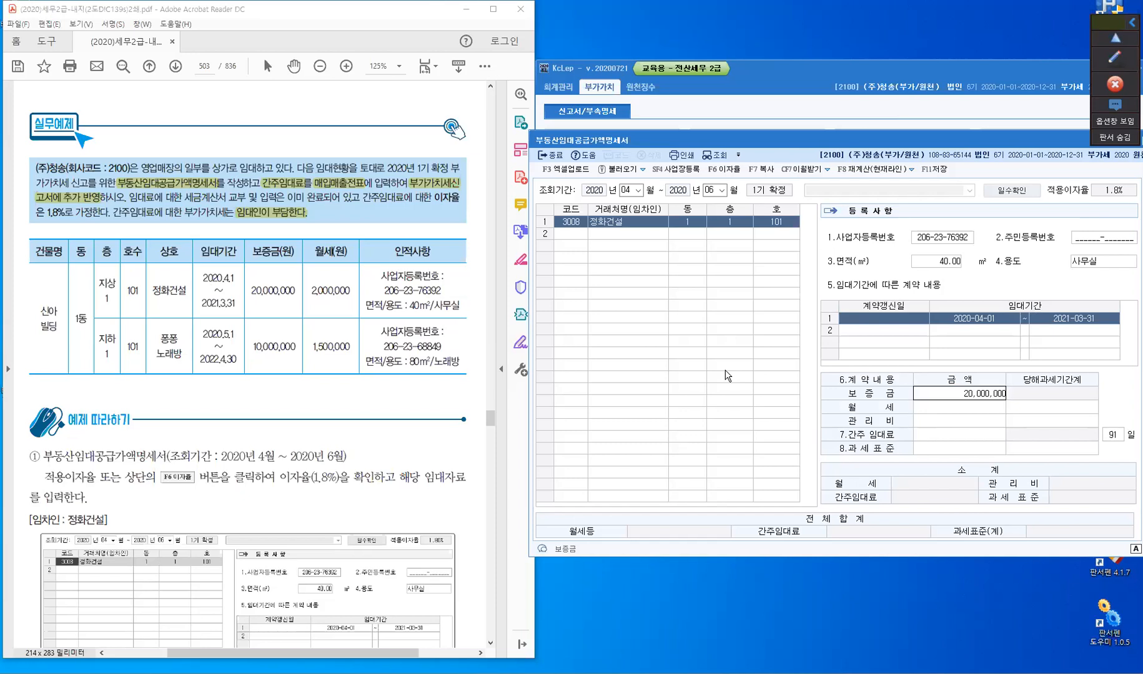
{"action": "key", "text": "Return"}
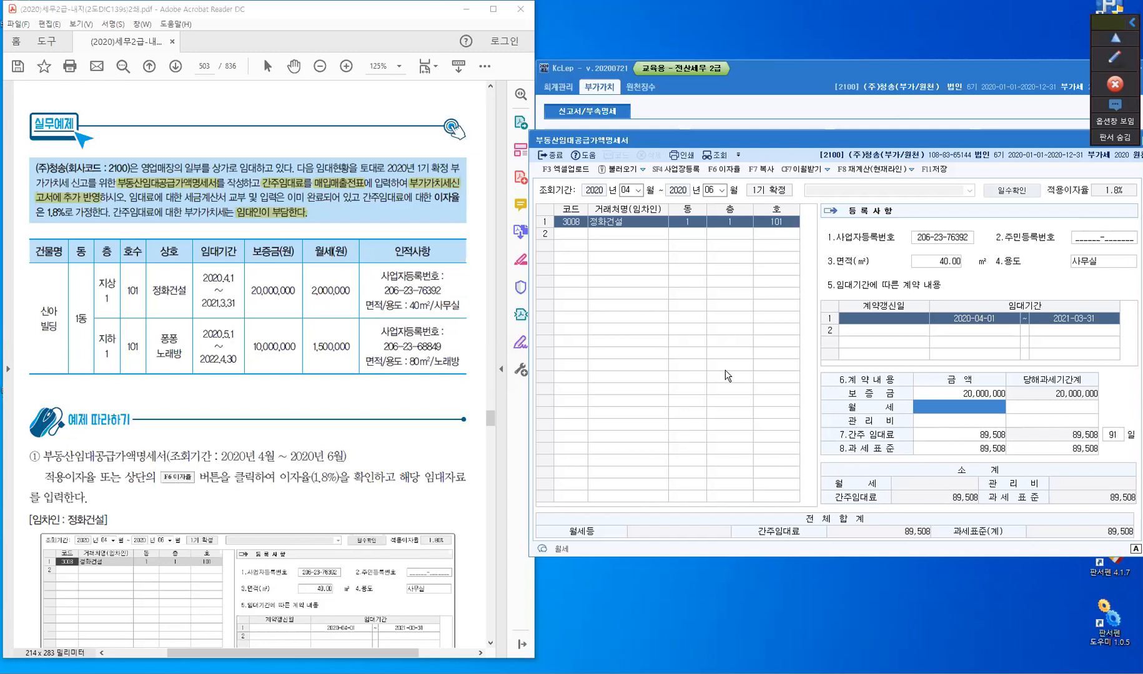
{"action": "type", "text": "2,000,000"}
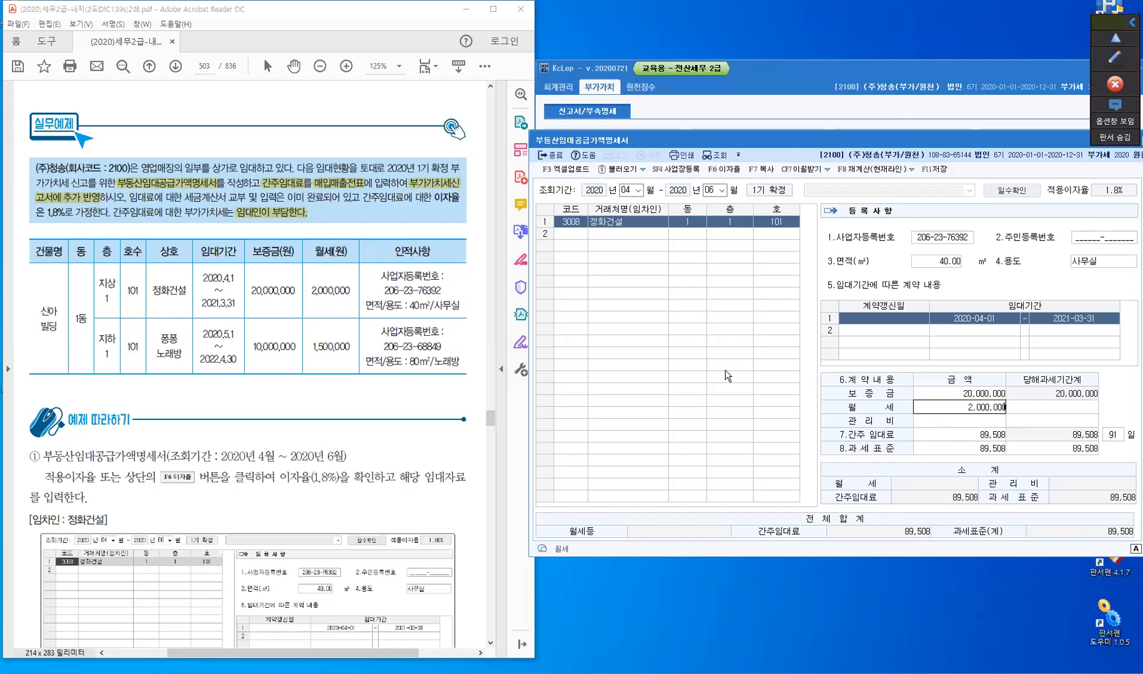
{"action": "key", "text": "Return"}
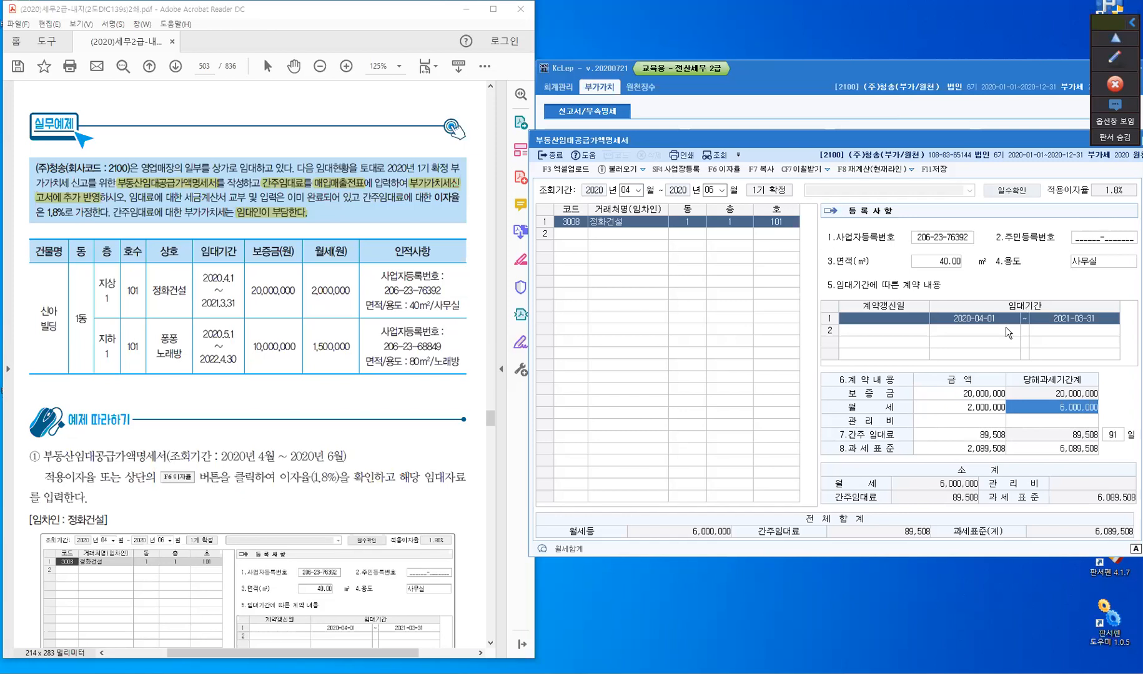
Try 150,000 as the 당해과세기간계 of the 정화건설 월세, and restore it to 6,000,000.
{"action": "left_click", "coordinate": [1048, 411]}
{"action": "type", "text": "150000"}
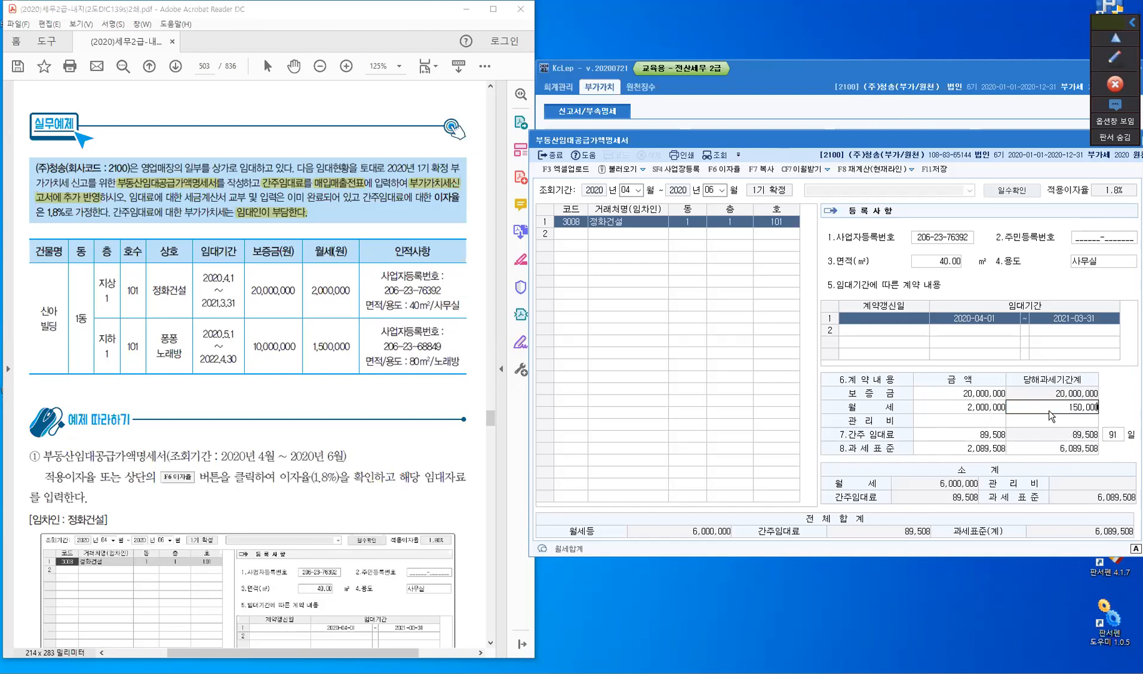
{"action": "key", "text": "Return"}
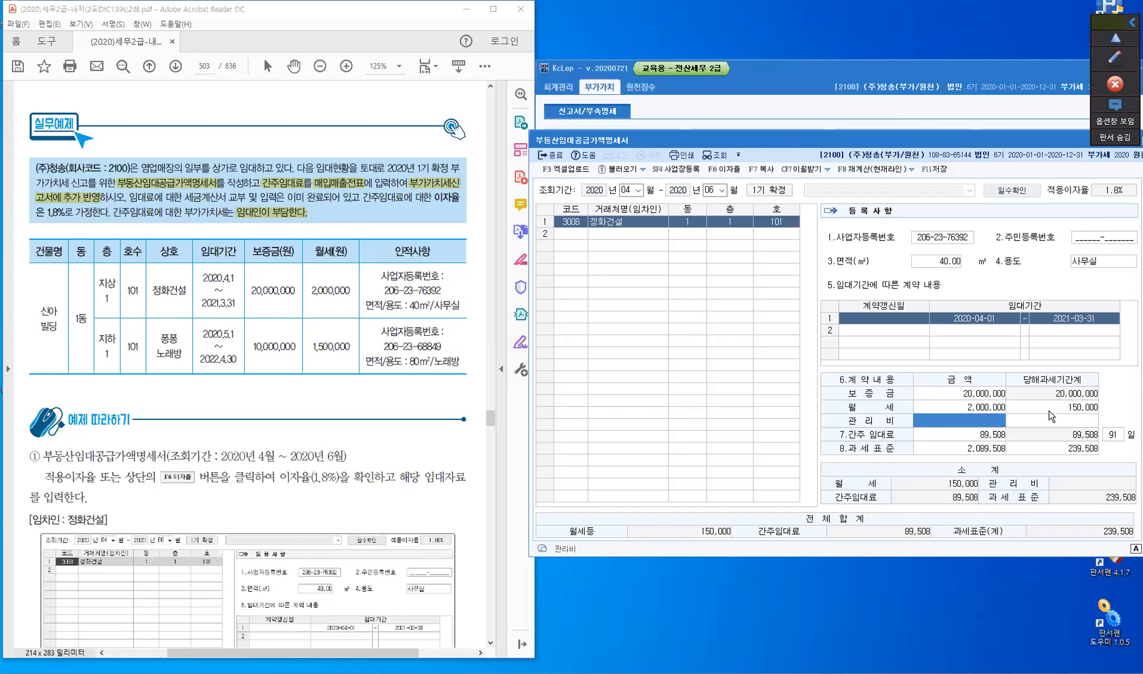
{"action": "left_click", "coordinate": [1048, 411]}
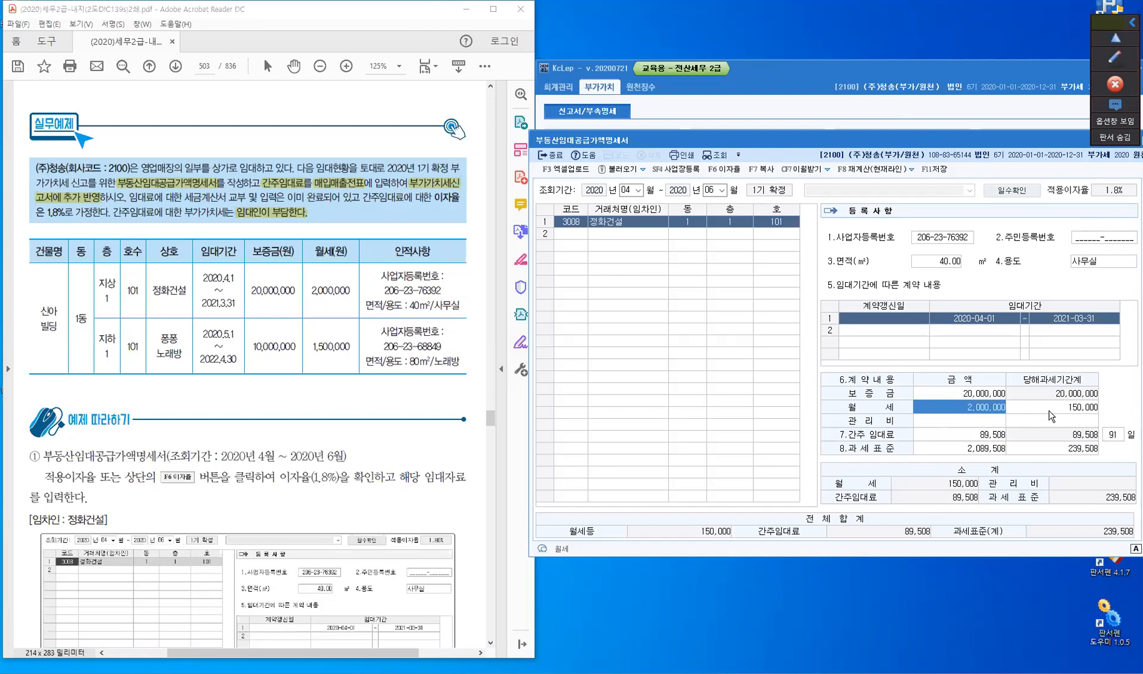
{"action": "type", "text": "6,000,000"}
{"action": "key", "text": "Return"}
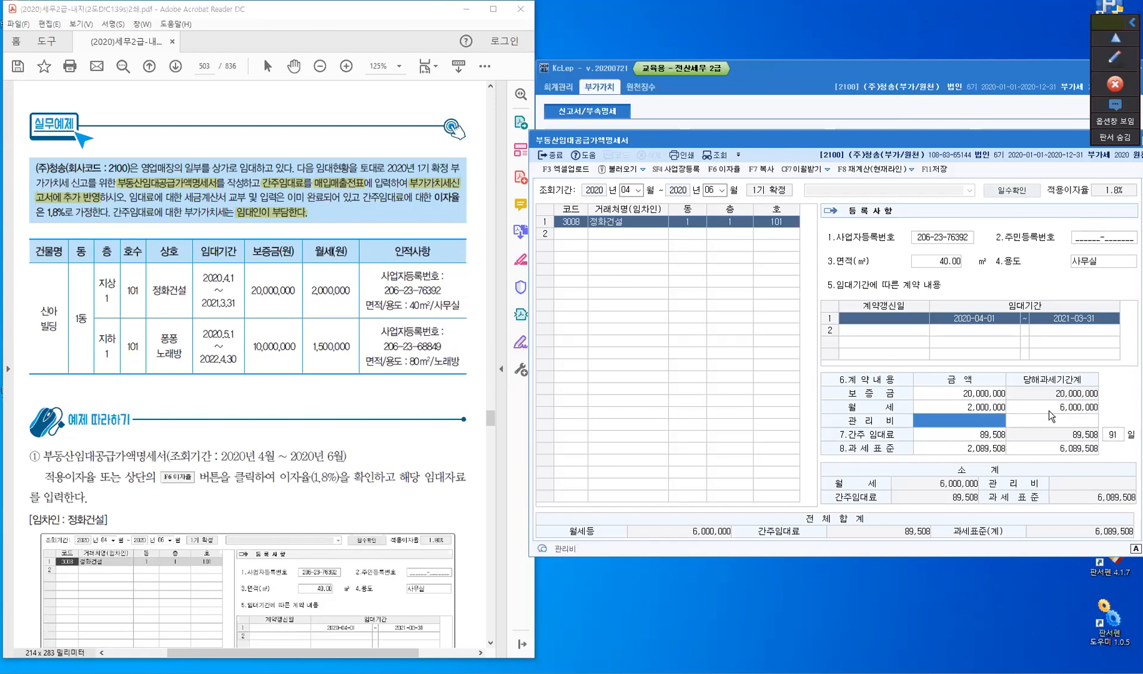
Keep the 월세 total for the tax period, leave 관리비 blank and complete the 정화건설 entry.
{"action": "left_click", "coordinate": [1048, 411]}
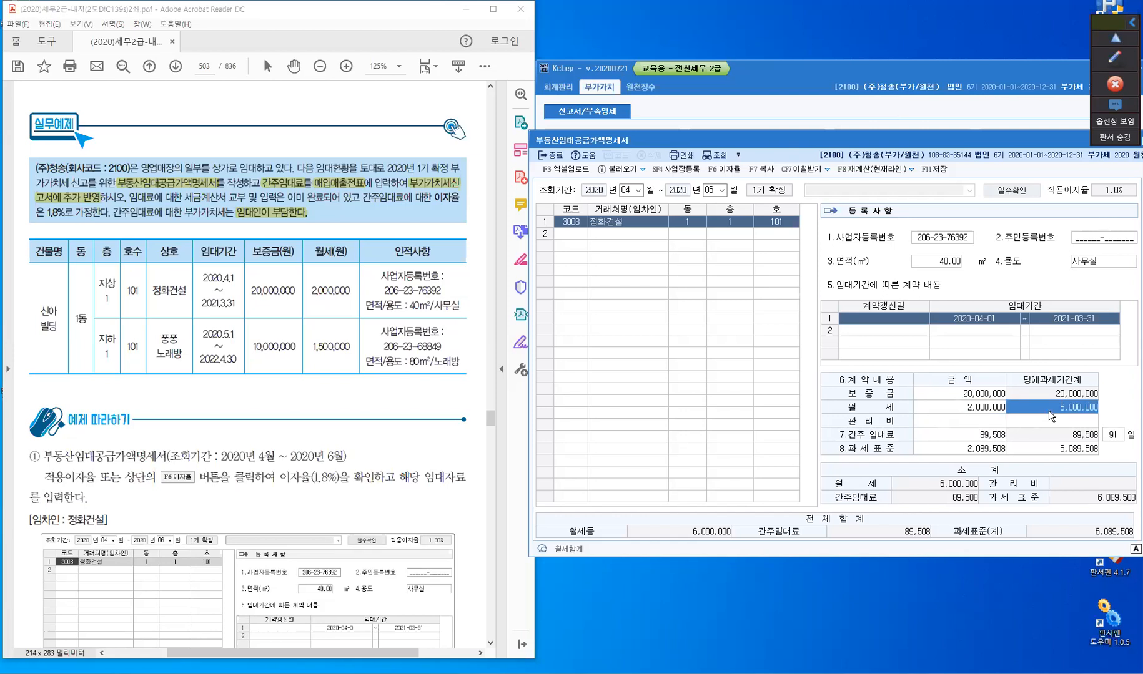
{"action": "key", "text": "Return"}
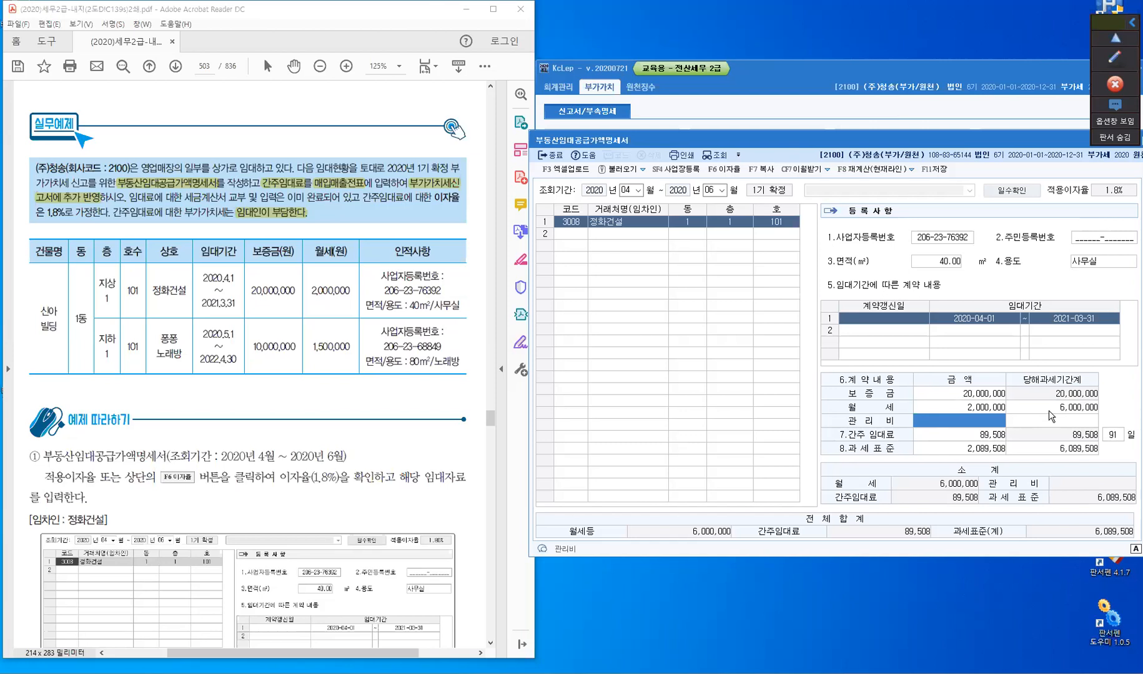
{"action": "key", "text": "Return"}
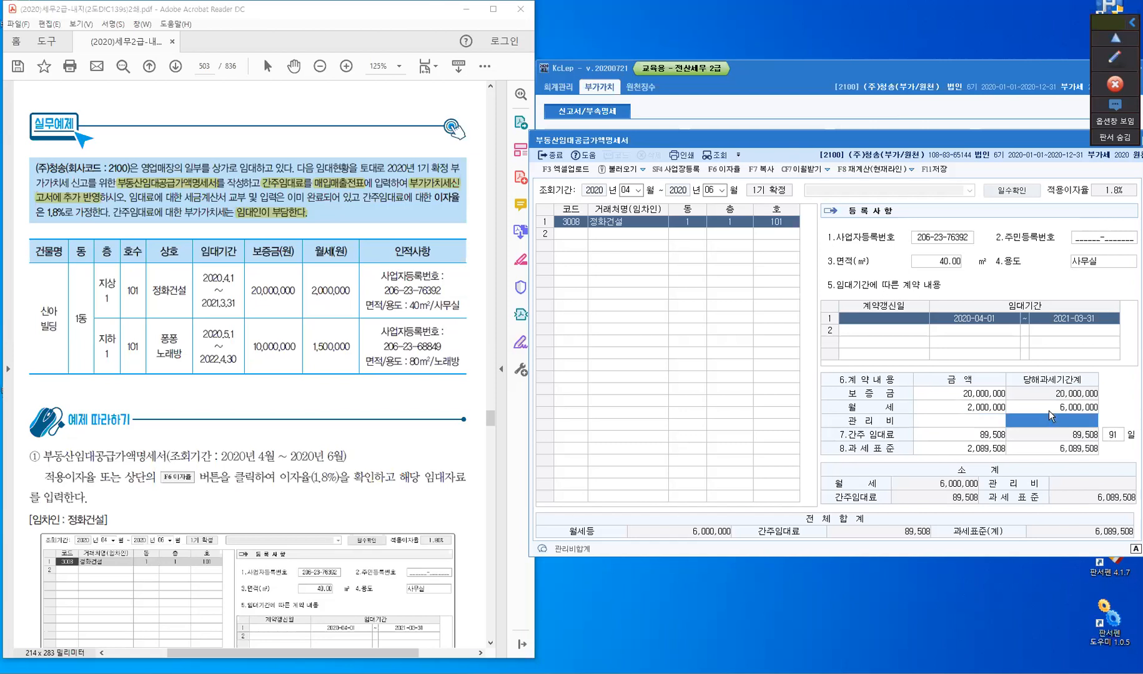
{"action": "key", "text": "Return"}
{"action": "key", "text": "Return"}
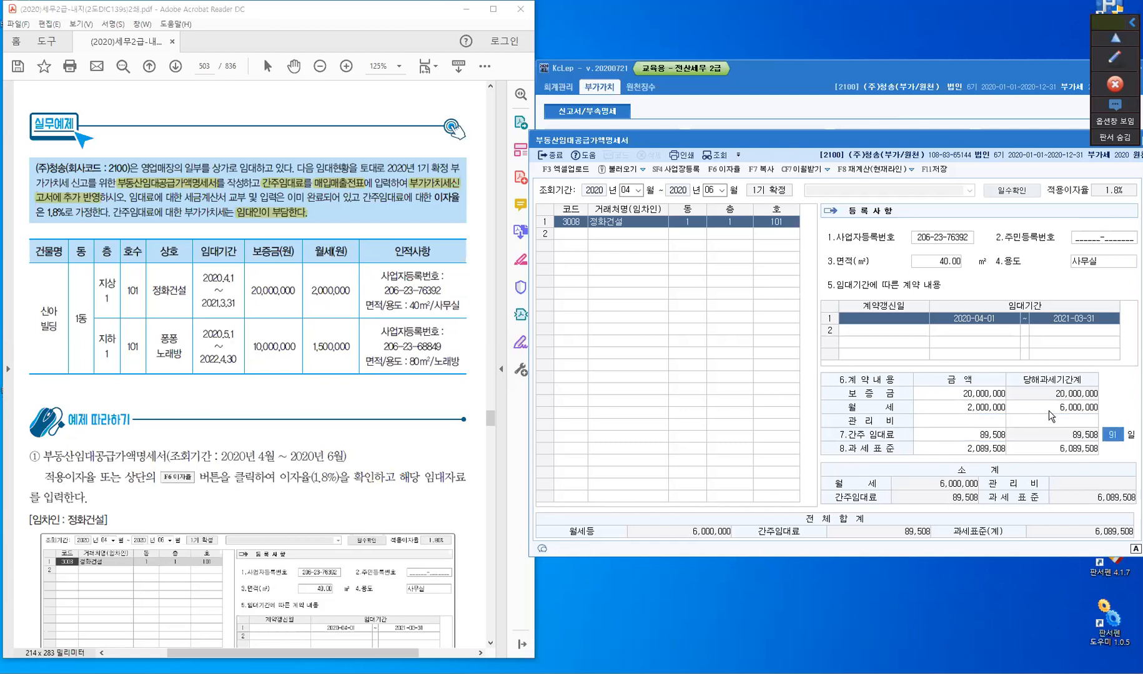
{"action": "key", "text": "Return"}
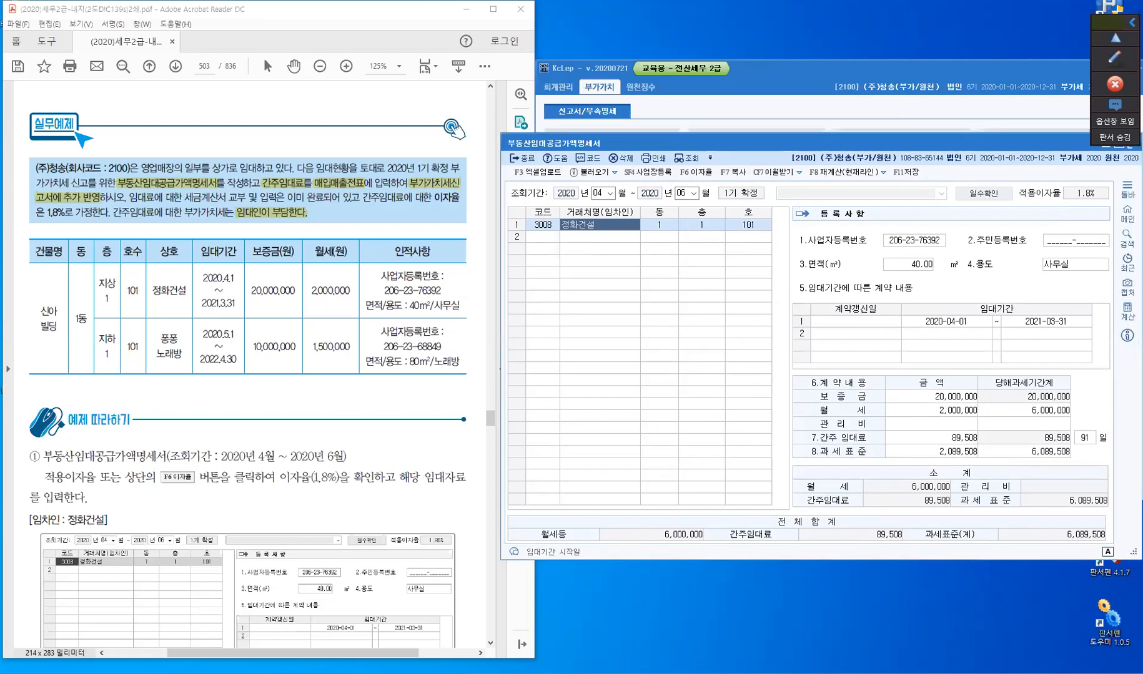
{"action": "left_click", "coordinate": [1126, 310]}
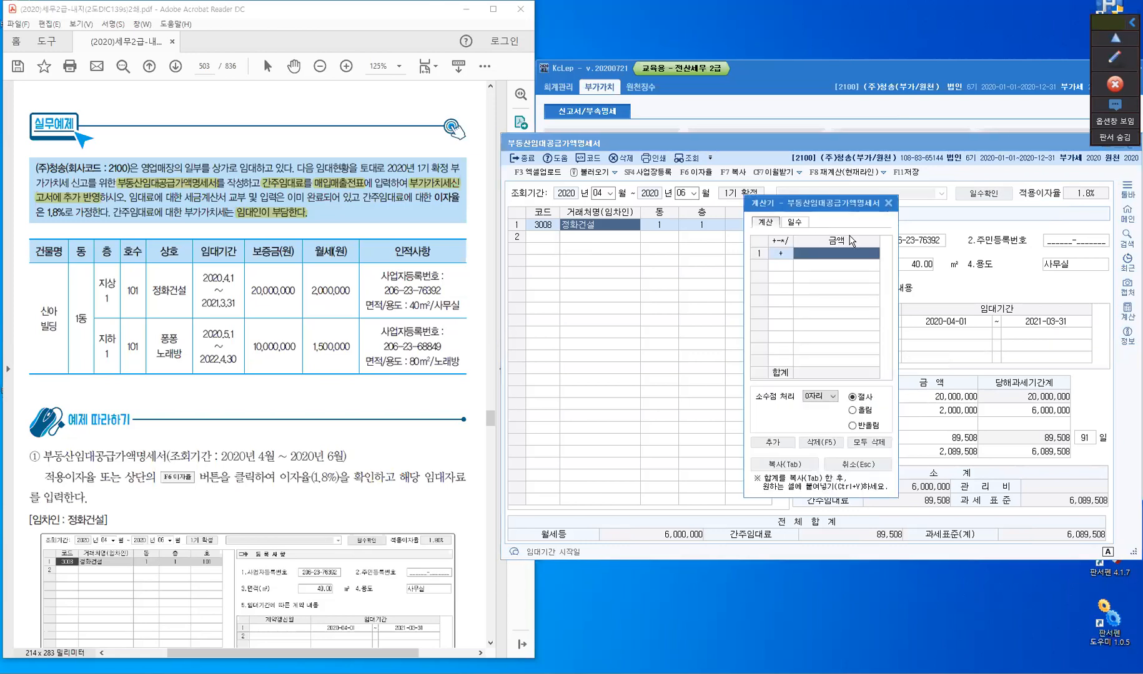
{"action": "left_click", "coordinate": [888, 203]}
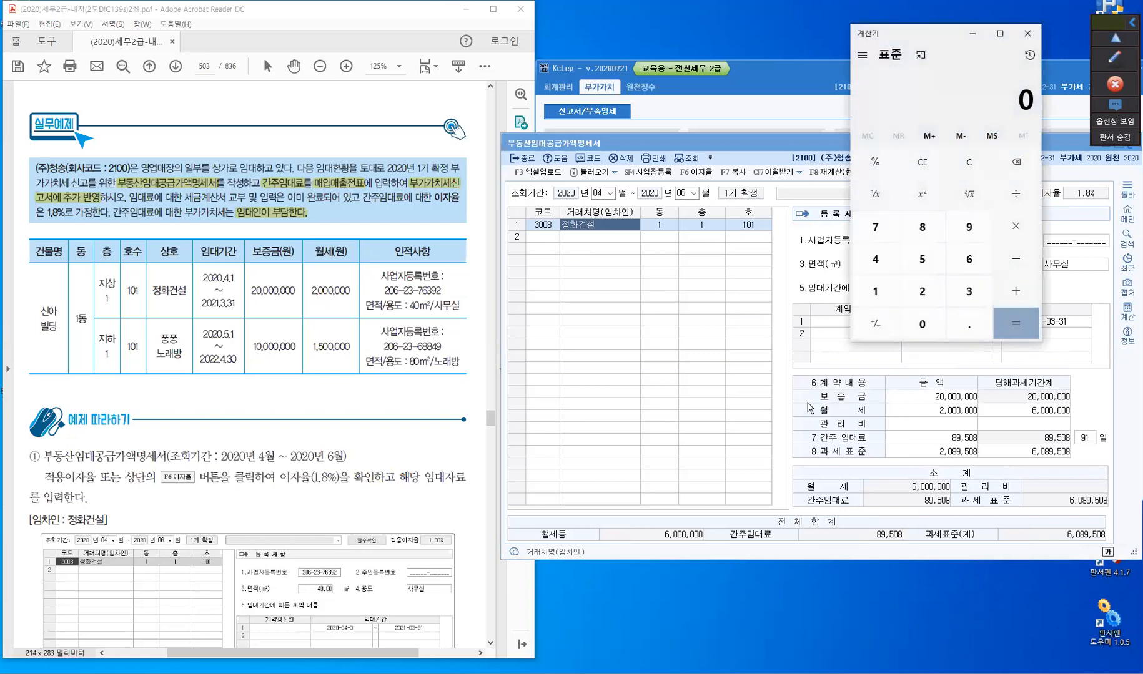
{"action": "type", "text": "20,000,0"}
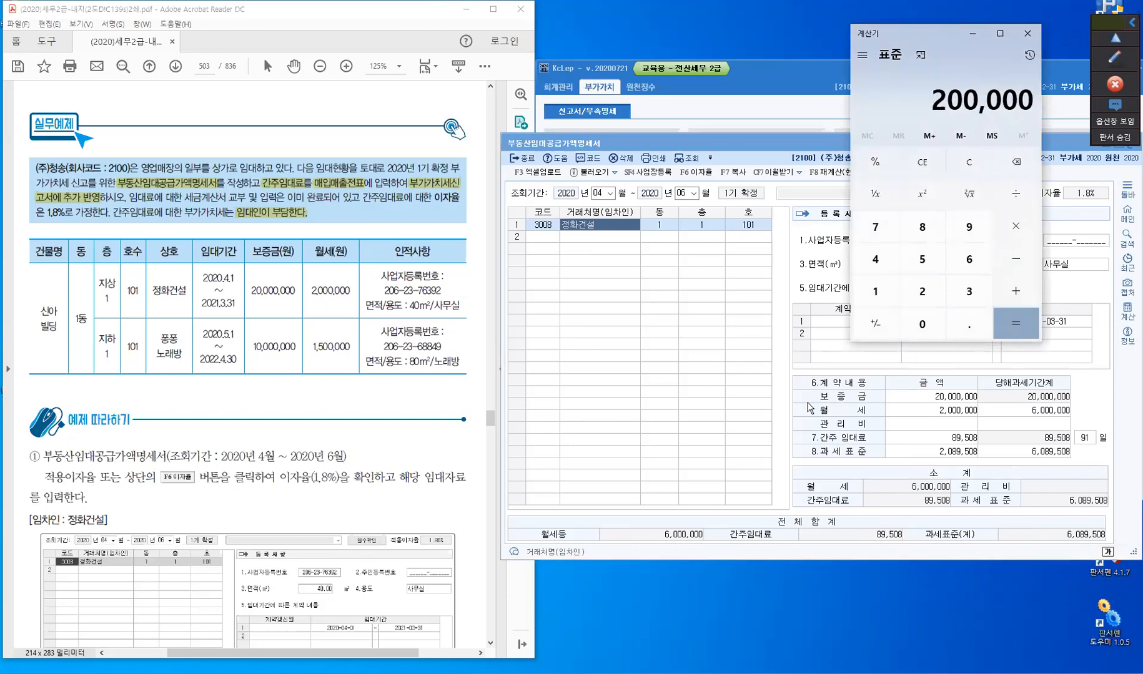
{"action": "type", "text": "00"}
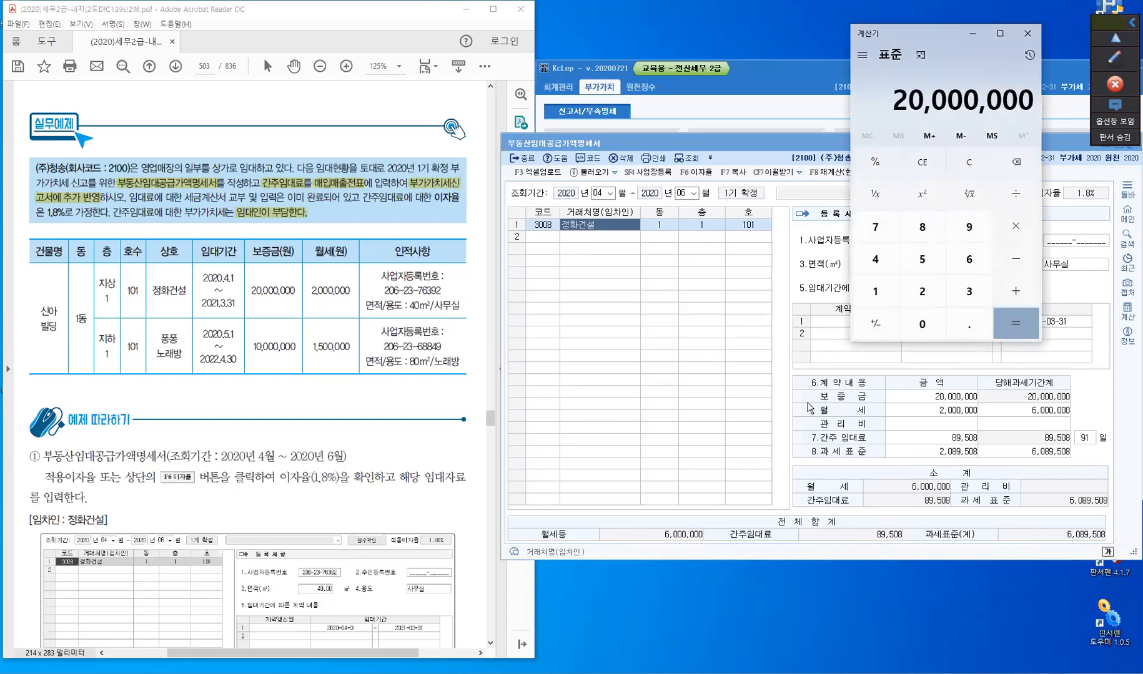
{"action": "key", "text": "asterisk"}
{"action": "type", "text": "1.8"}
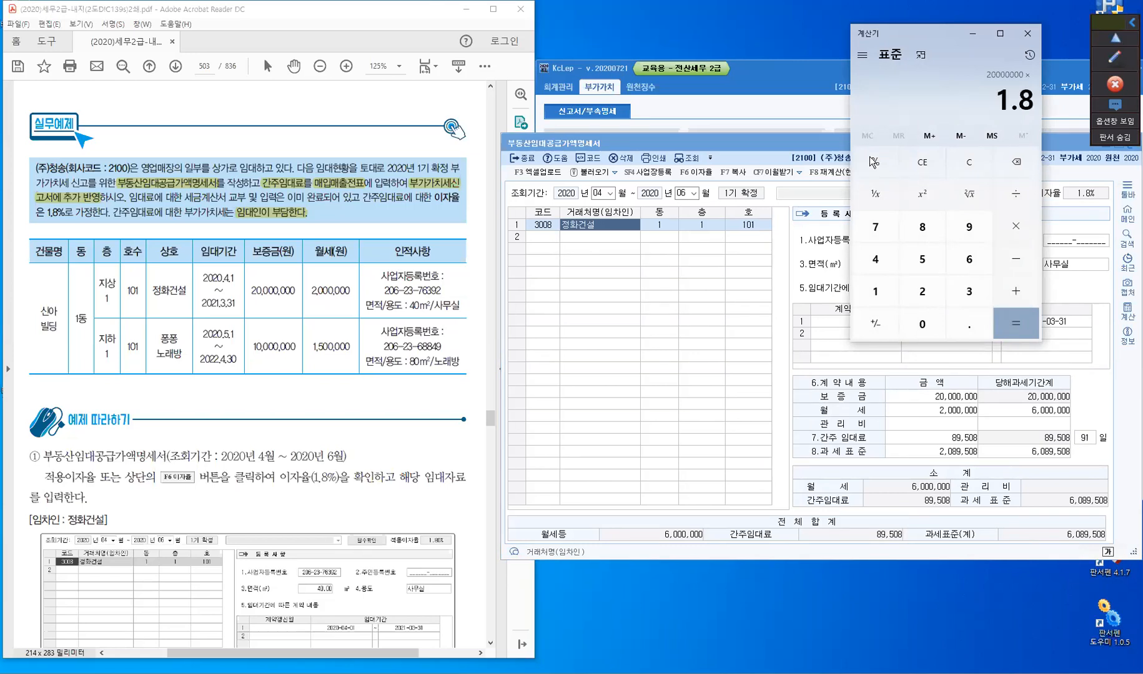
{"action": "key", "text": "percent"}
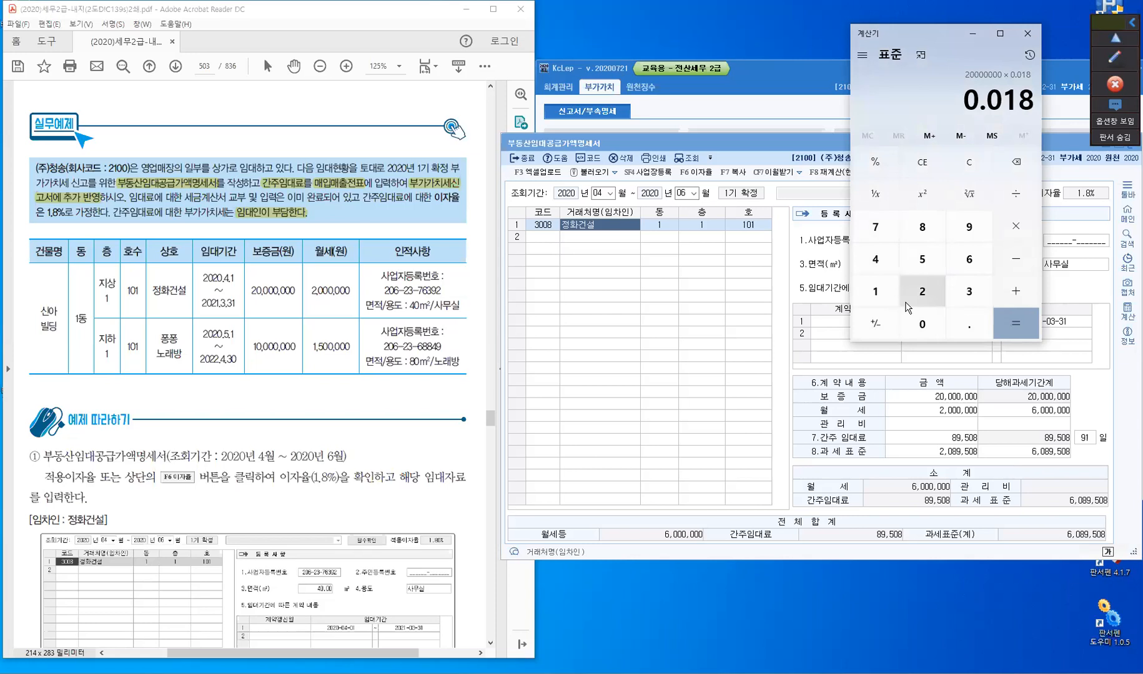
{"action": "left_click", "coordinate": [988, 453]}
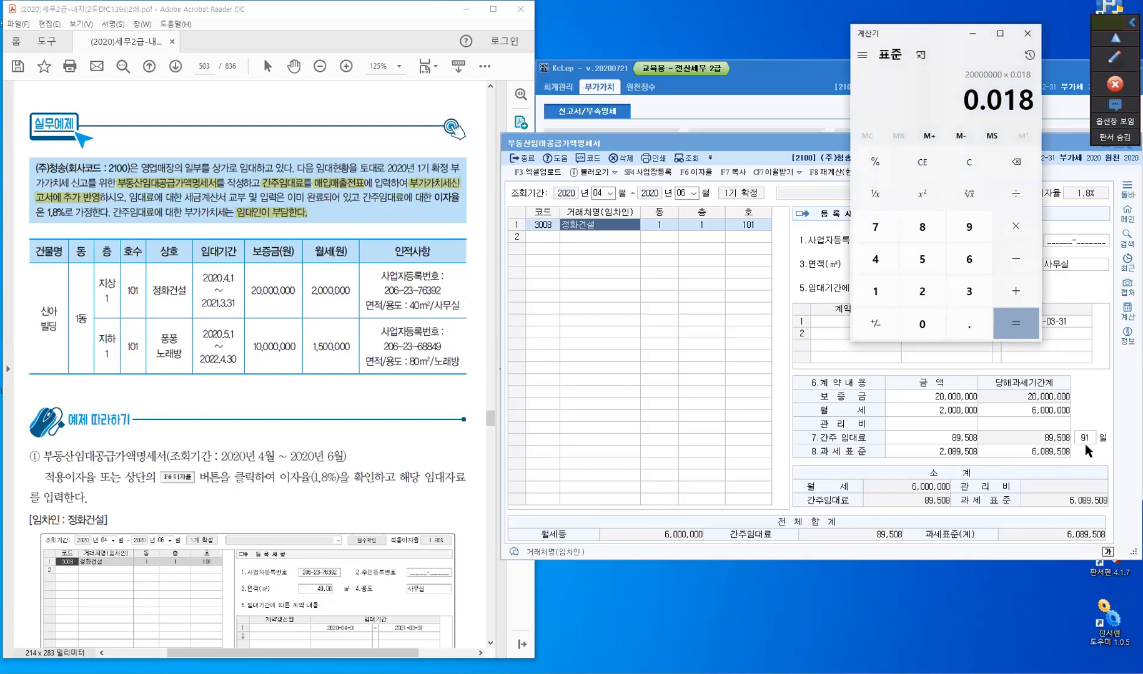
{"action": "left_click", "coordinate": [1085, 444]}
{"action": "left_click", "coordinate": [1001, 290]}
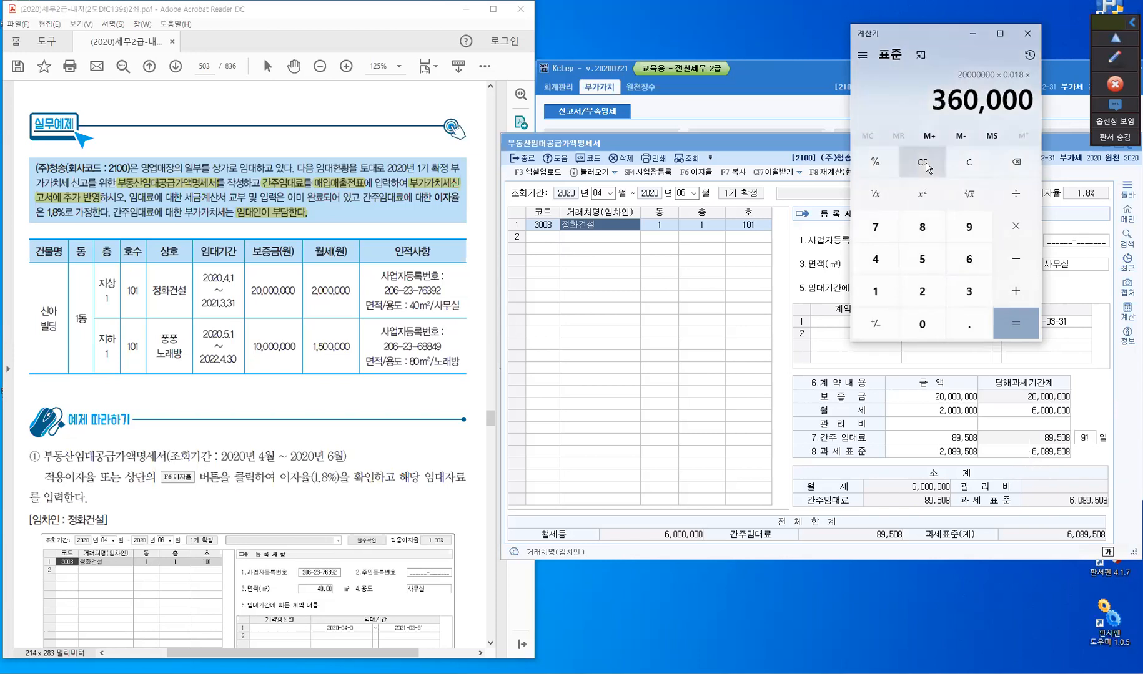
{"action": "key", "text": "Escape"}
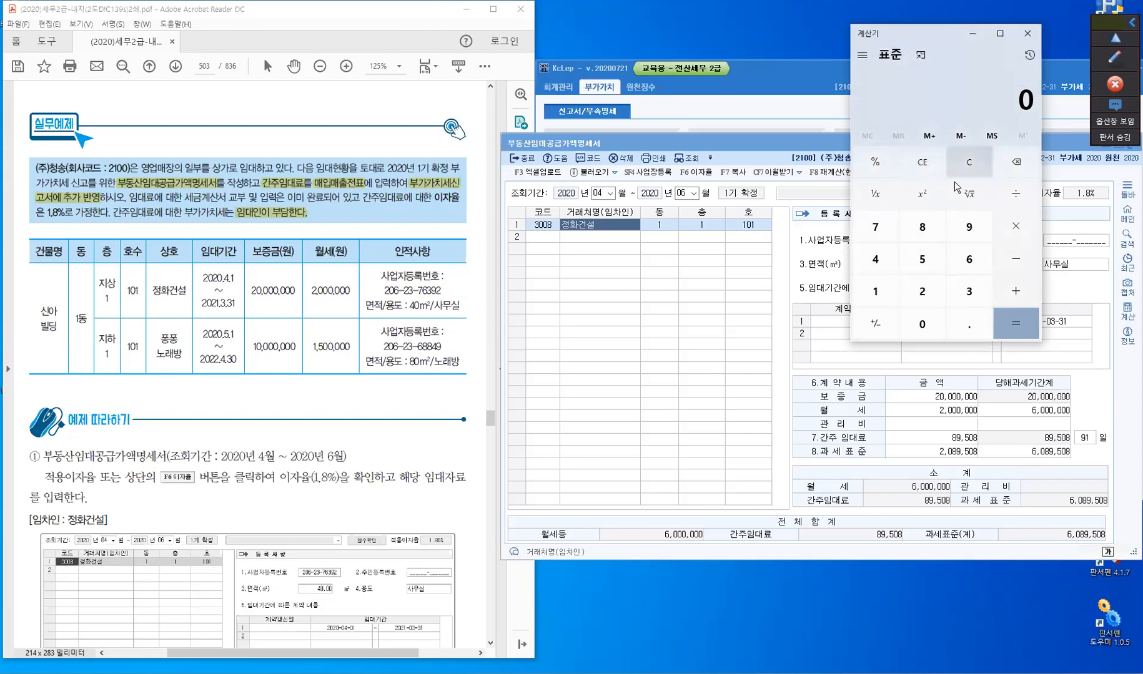
Calculate the deemed rent on the 정화건설 deposit in the Windows calculator as 20,000,000 × 1.8% × 91 ÷ 365, and clear it.
{"action": "type", "text": "20,0"}
{"action": "type", "text": "00,000"}
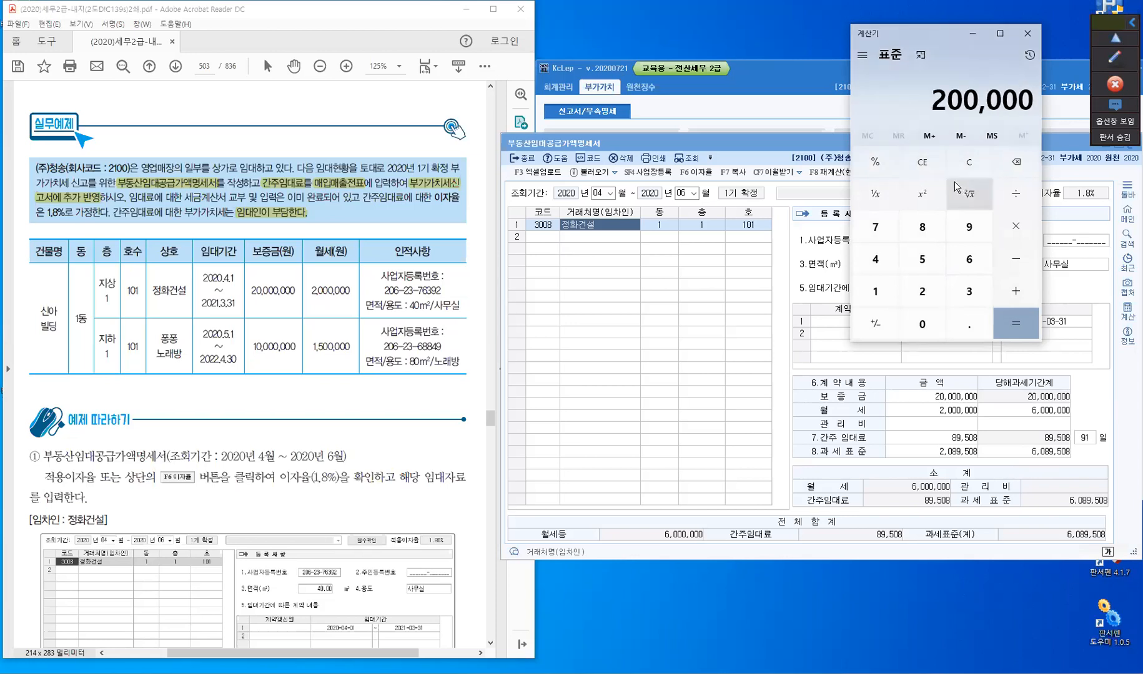
{"action": "key", "text": "asterisk"}
{"action": "type", "text": "1.8"}
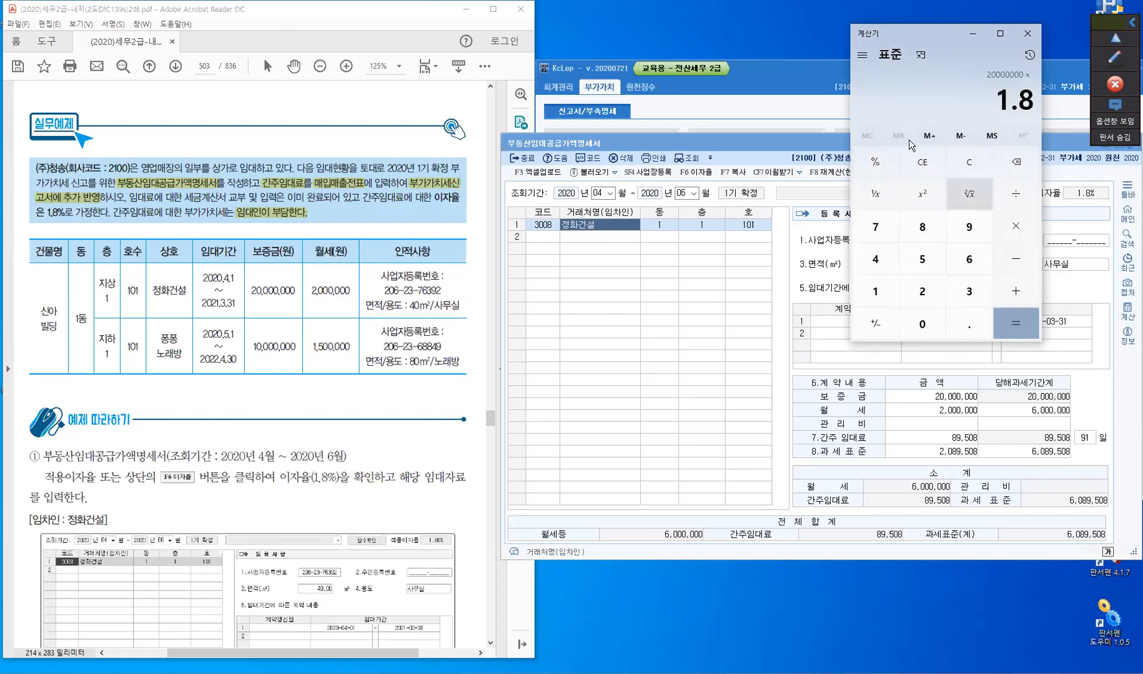
{"action": "left_click", "coordinate": [877, 164]}
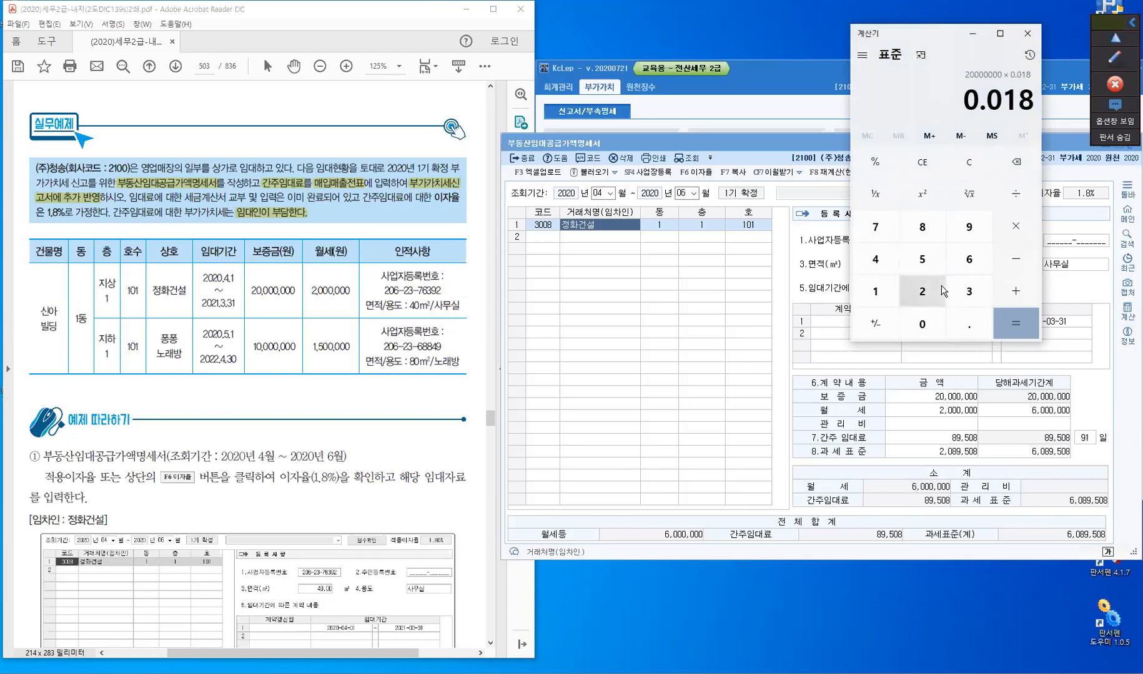
{"action": "key", "text": "asterisk"}
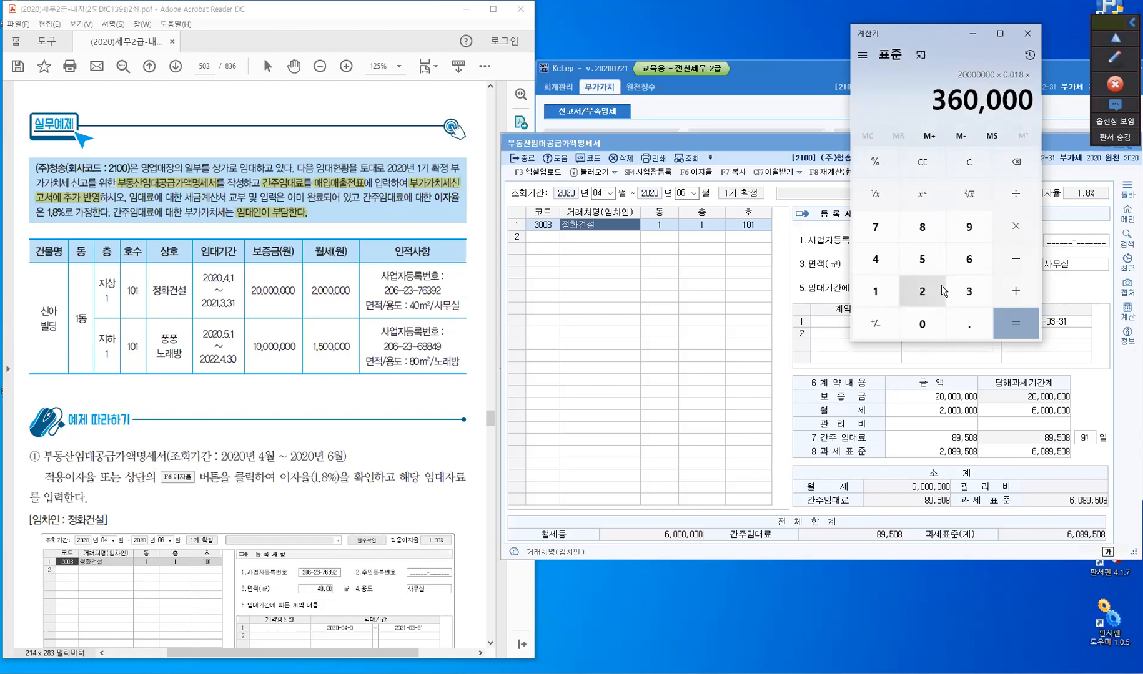
{"action": "key", "text": "9"}
{"action": "key", "text": "1"}
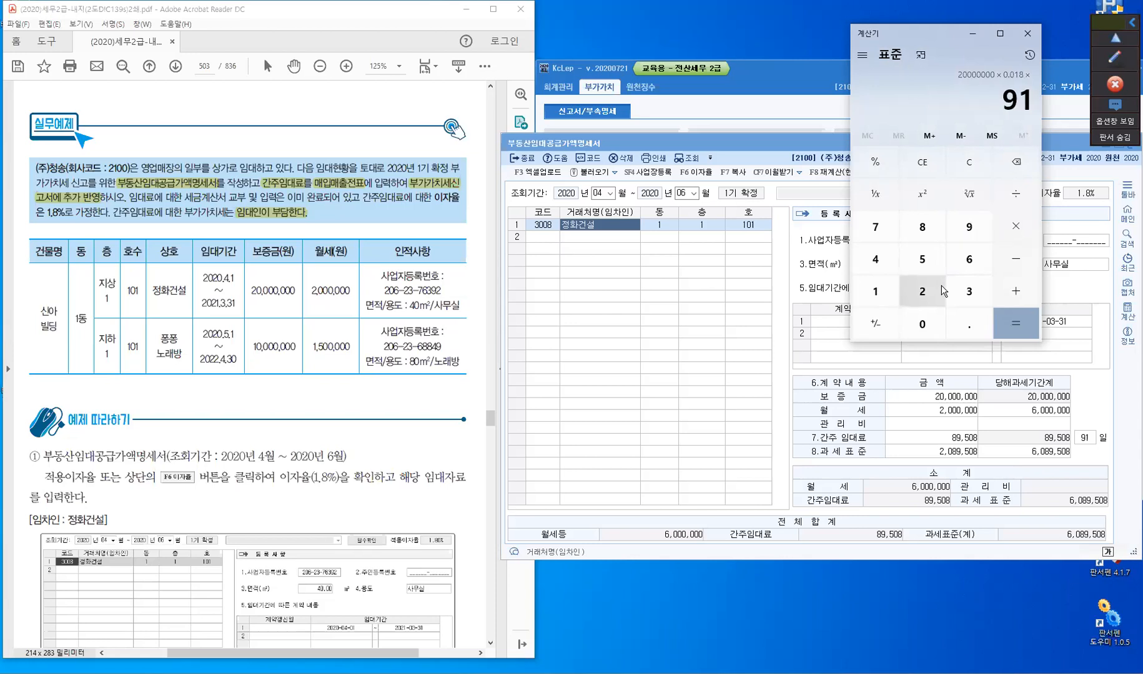
{"action": "key", "text": "slash"}
{"action": "type", "text": "3"}
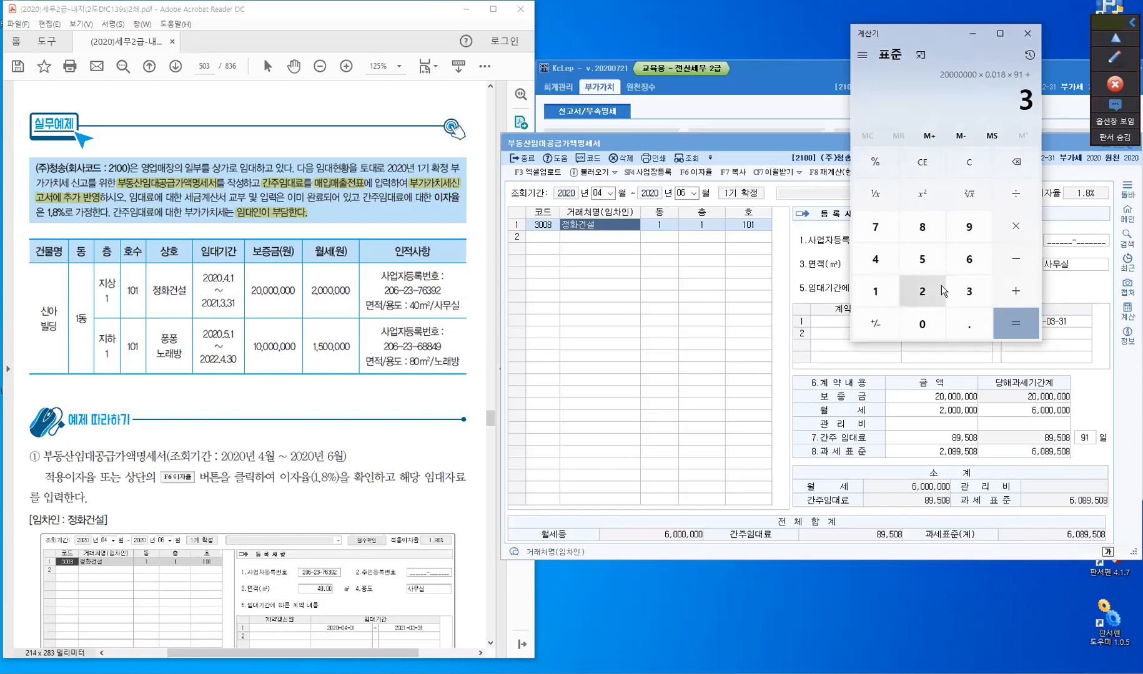
{"action": "type", "text": "65"}
{"action": "key", "text": "Return"}
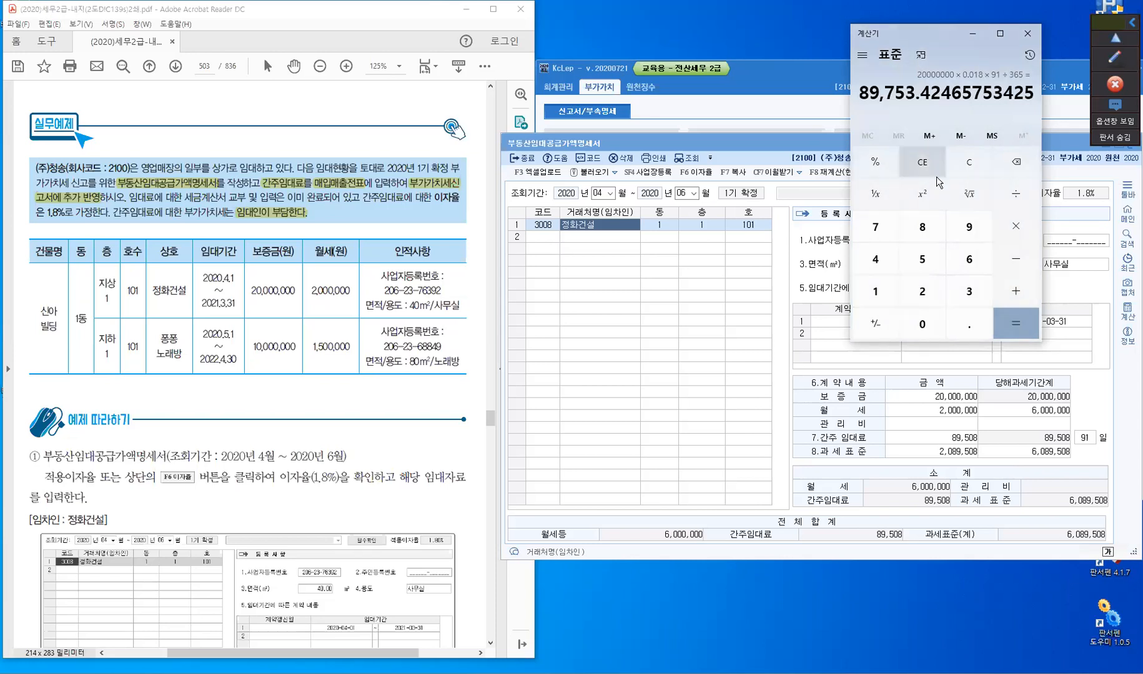
{"action": "left_click", "coordinate": [963, 169]}
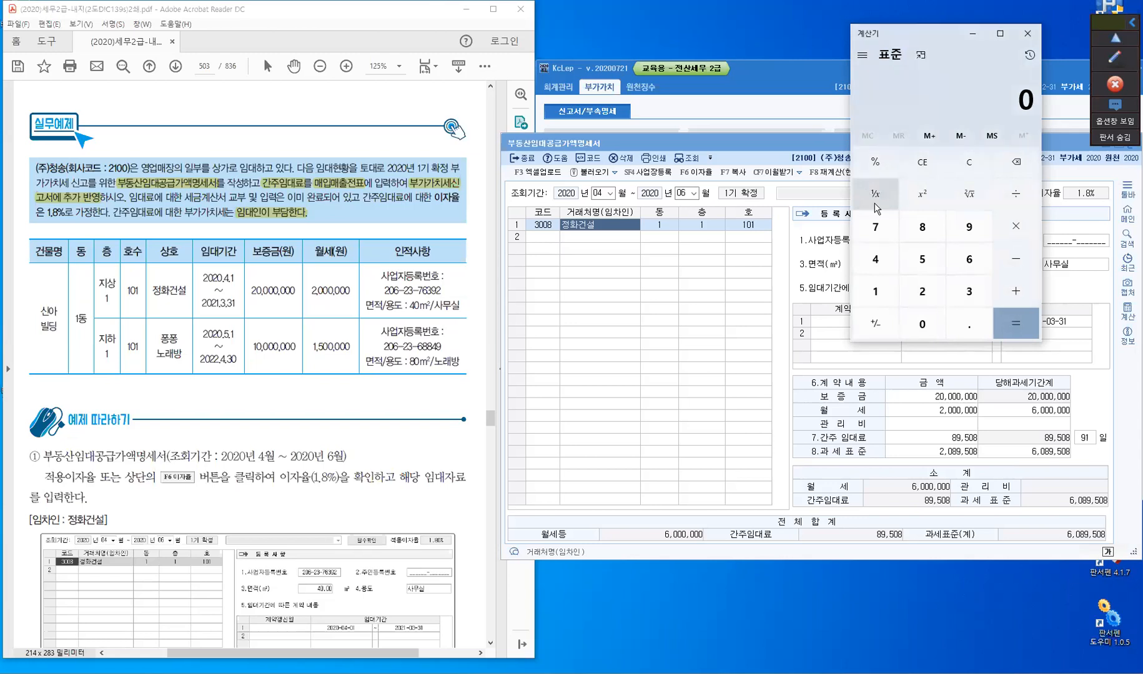
Recalculate the 정화건설 deemed rent in the Windows calculator as 20,000,000 × 1.8% × 91 ÷ 366, then put the calculator away.
{"action": "left_click", "coordinate": [923, 169]}
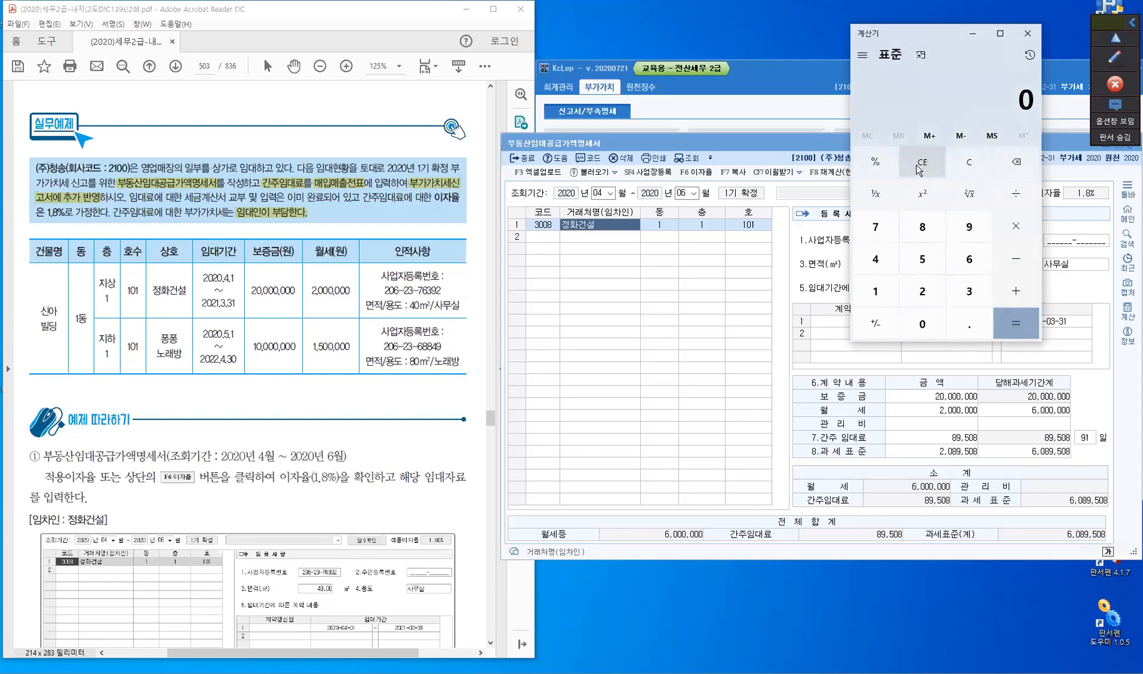
{"action": "type", "text": "2,000000"}
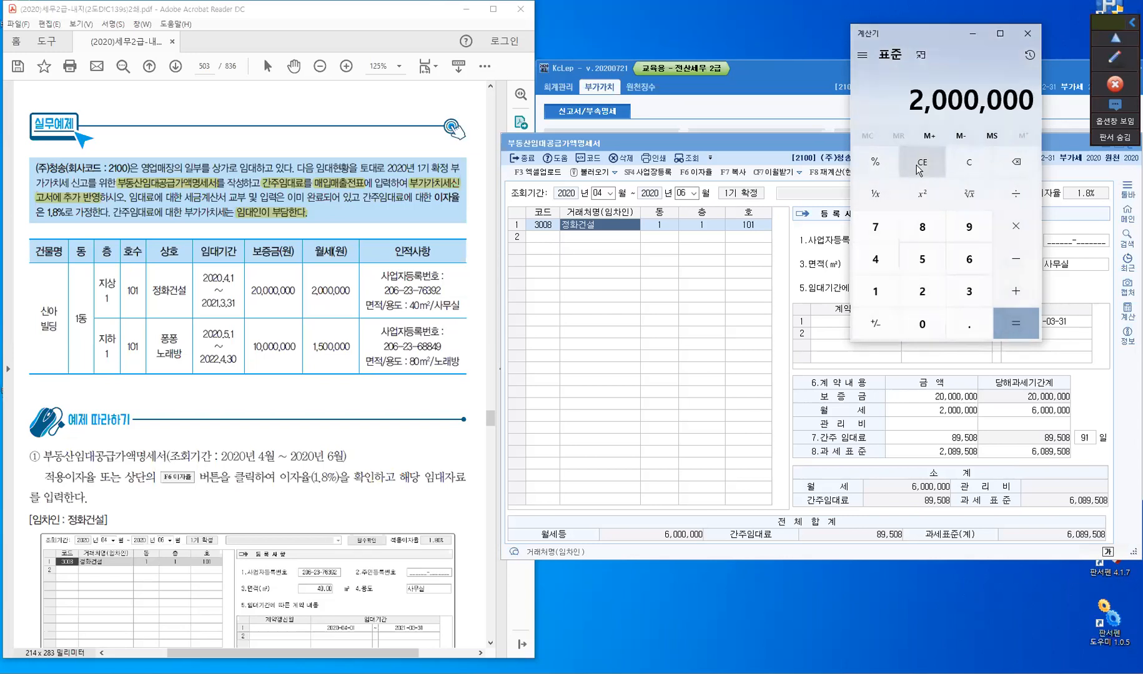
{"action": "type", "text": "0*"}
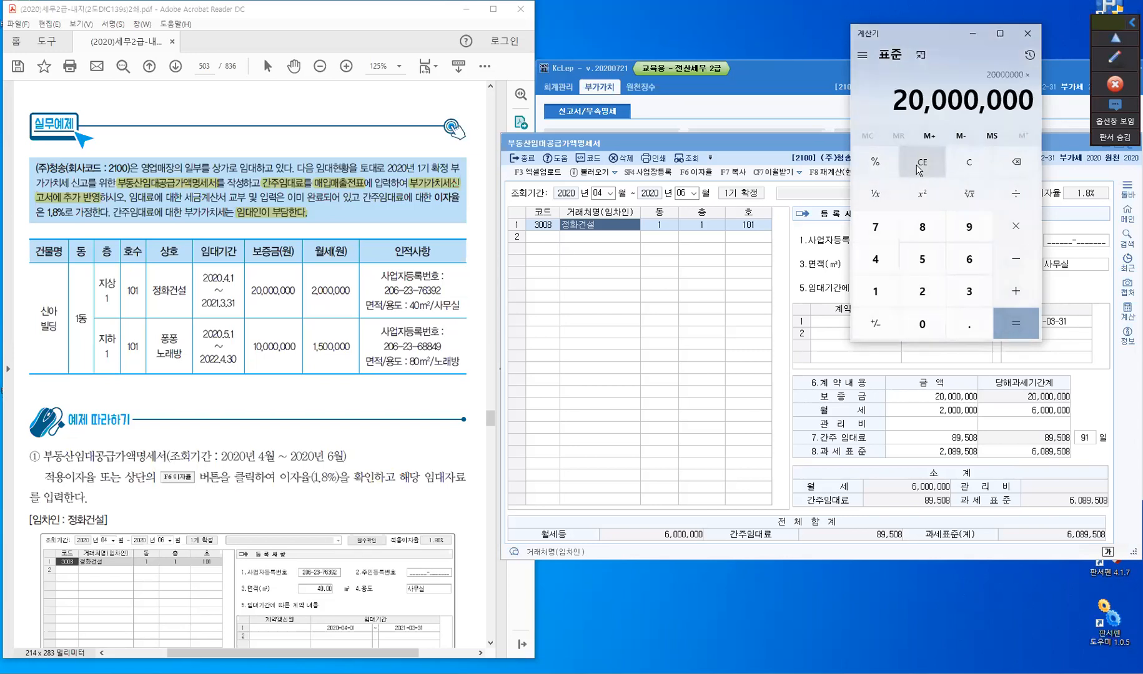
{"action": "type", "text": "1.8"}
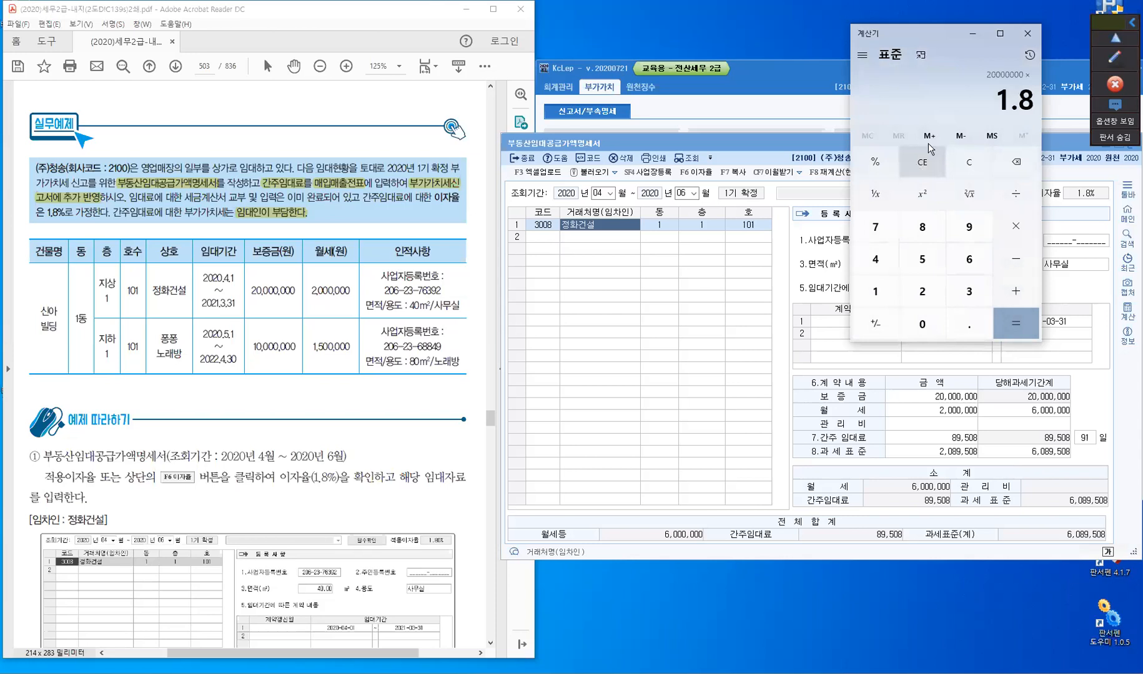
{"action": "type", "text": "%"}
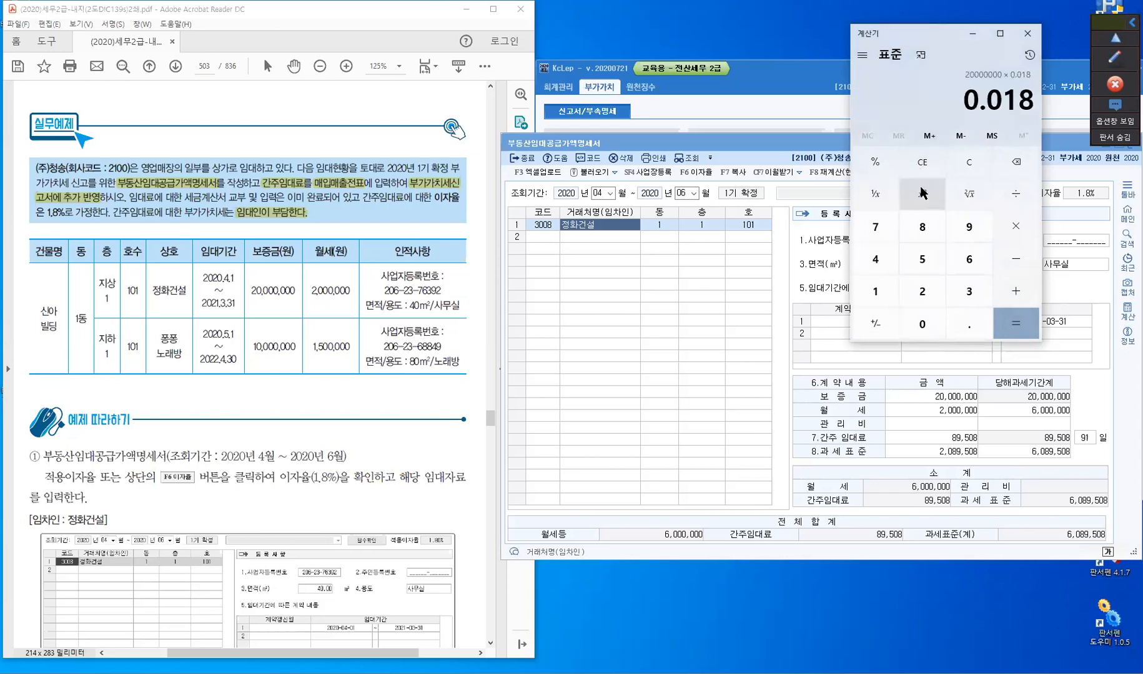
{"action": "type", "text": "*"}
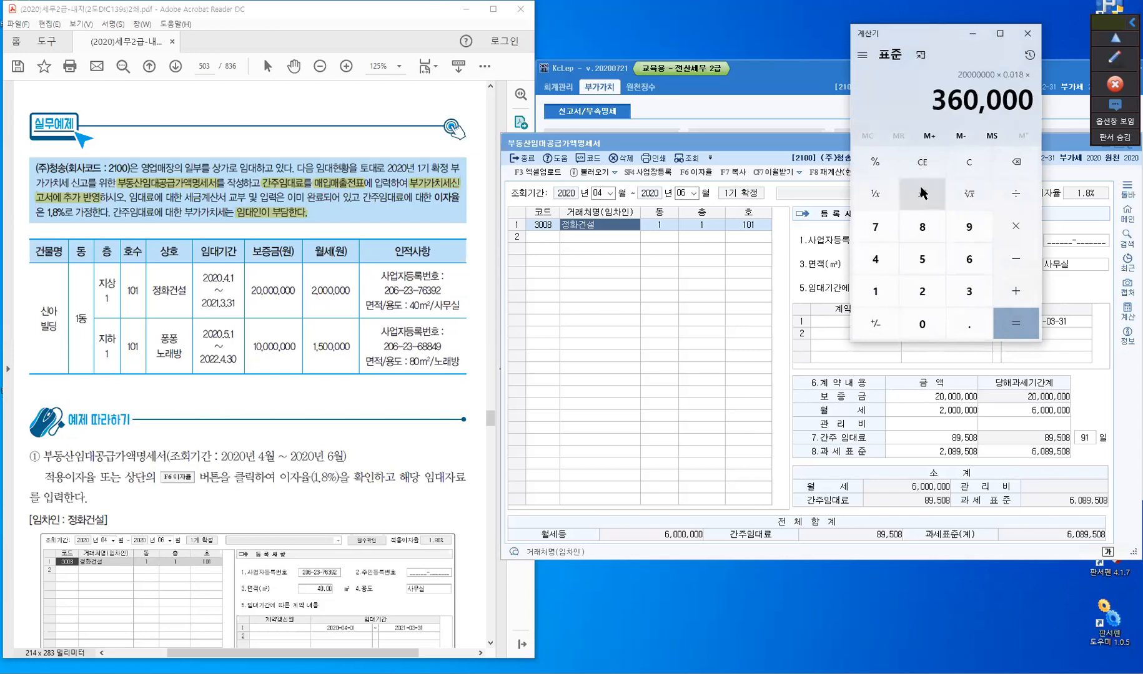
{"action": "type", "text": "91/"}
{"action": "type", "text": "36"}
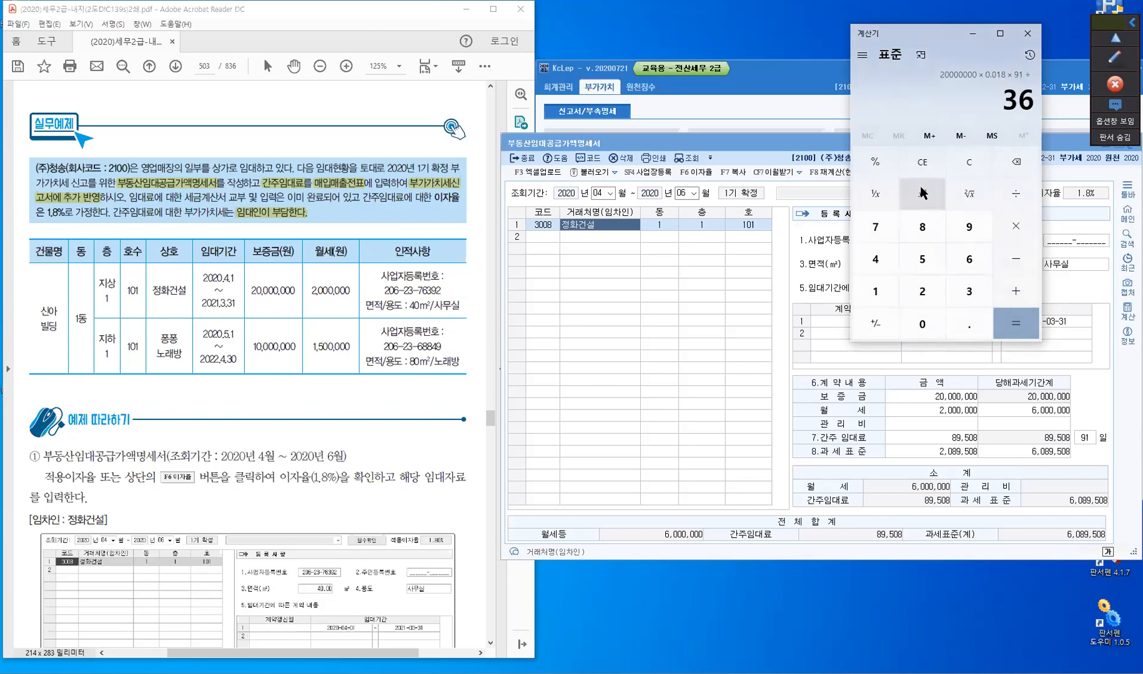
{"action": "type", "text": "6"}
{"action": "key", "text": "Return"}
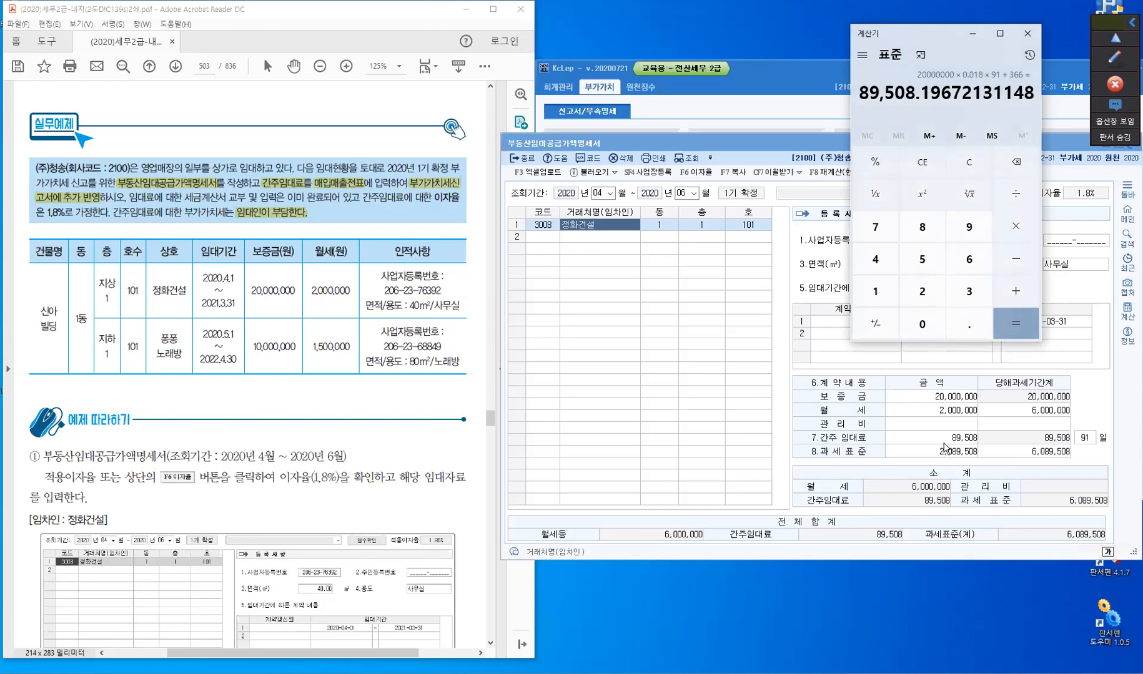
{"action": "key", "text": "ctrl"}
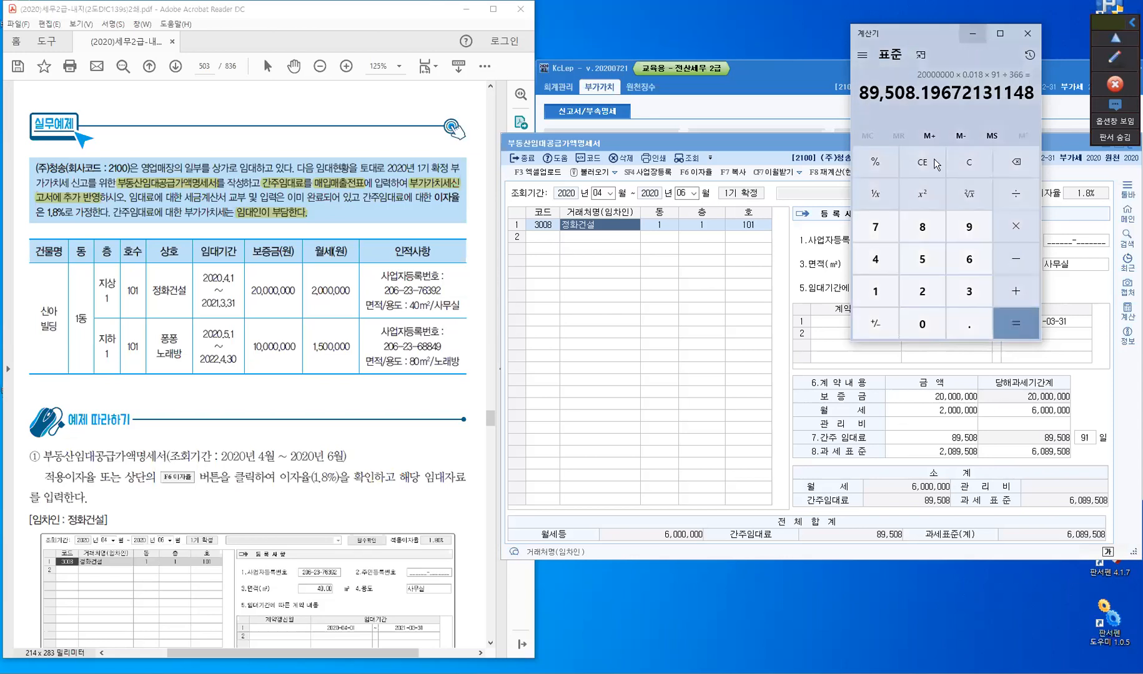
{"action": "key", "text": "Escape"}
{"action": "left_click", "coordinate": [974, 36]}
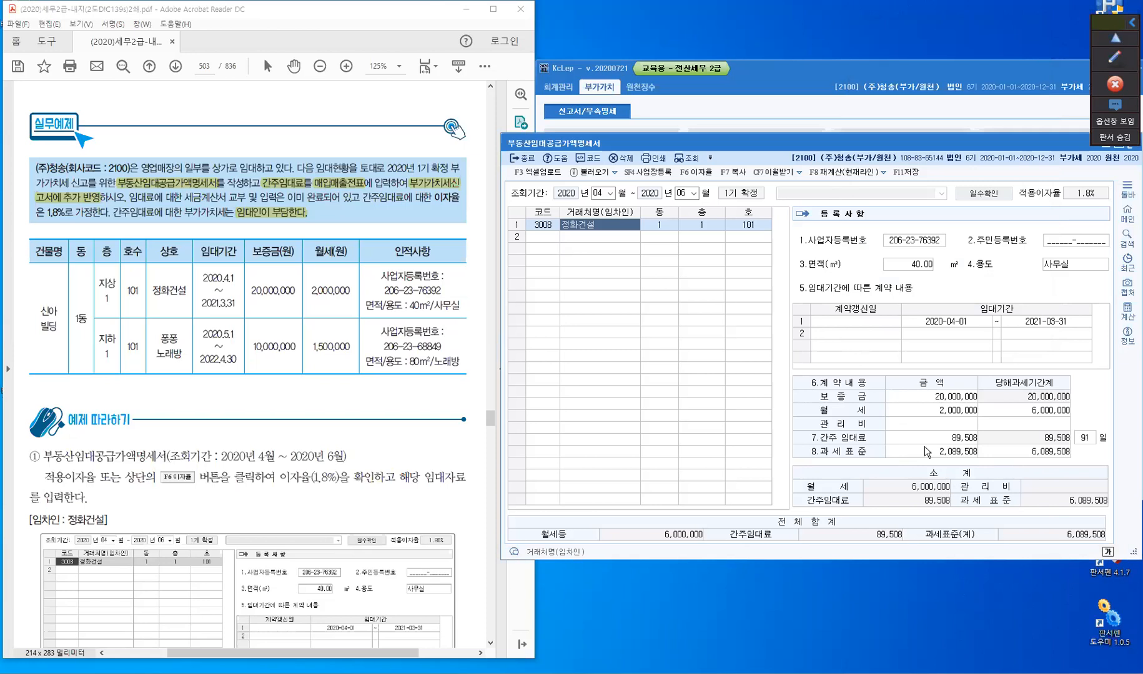
Add 퐁퐁노래방 as the second tenant in the 부동산임대공급가액명세서 with 동 1.
{"action": "left_click", "coordinate": [553, 244]}
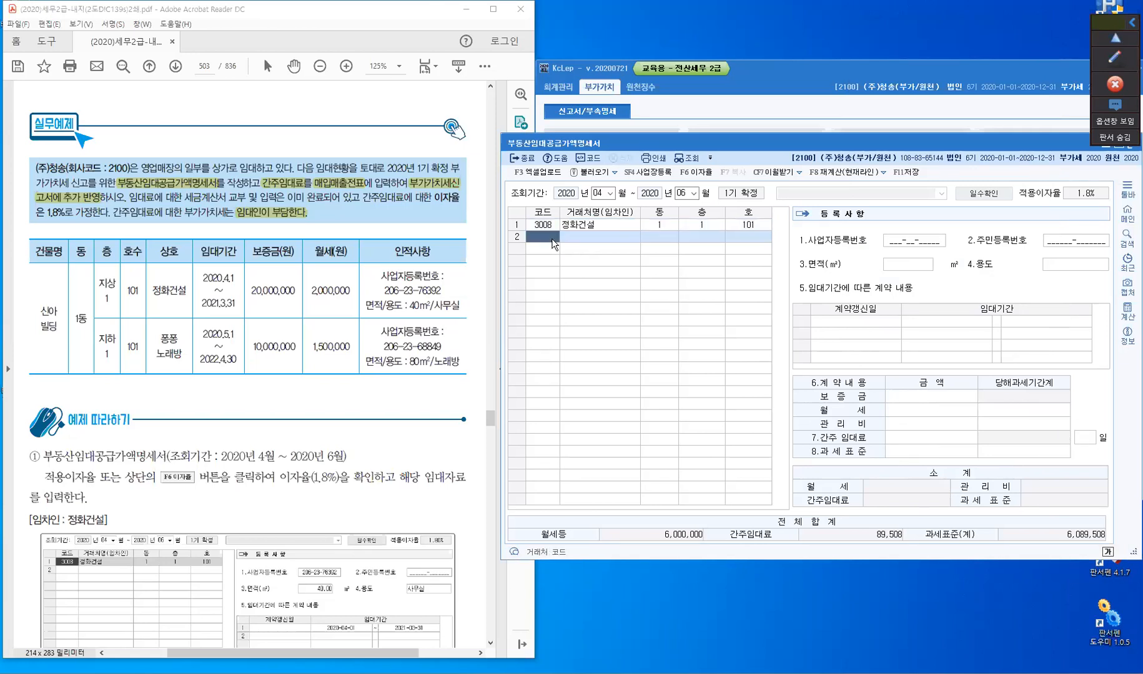
{"action": "type", "text": "퐁퐁"}
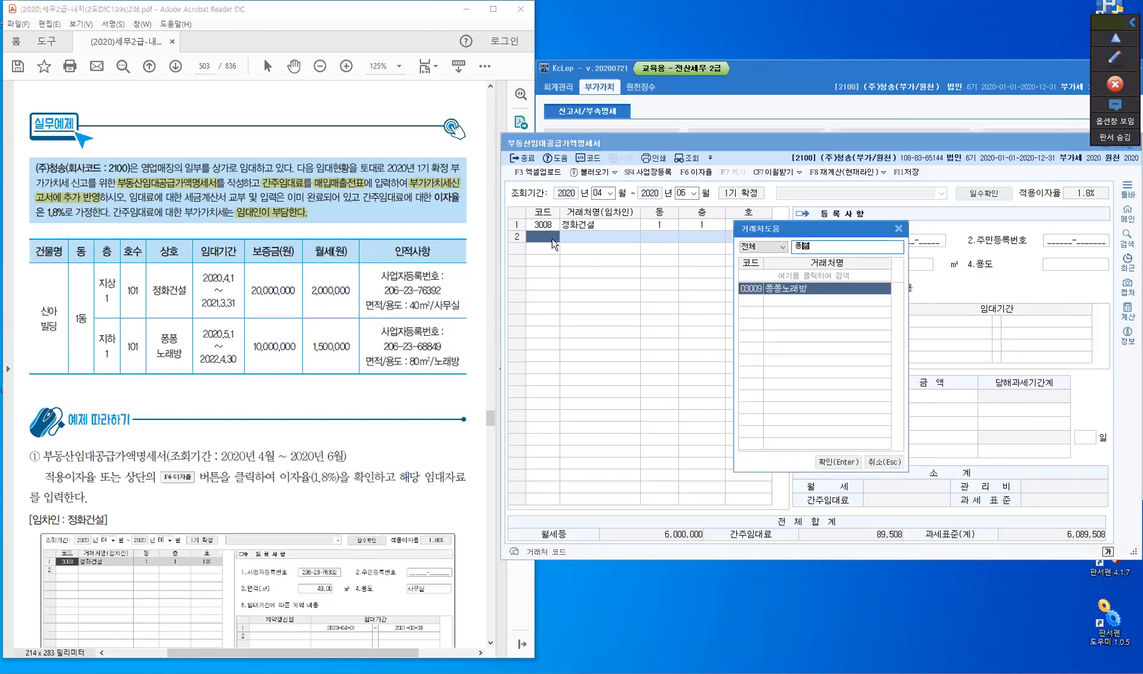
{"action": "key", "text": "Return"}
{"action": "type", "text": "1"}
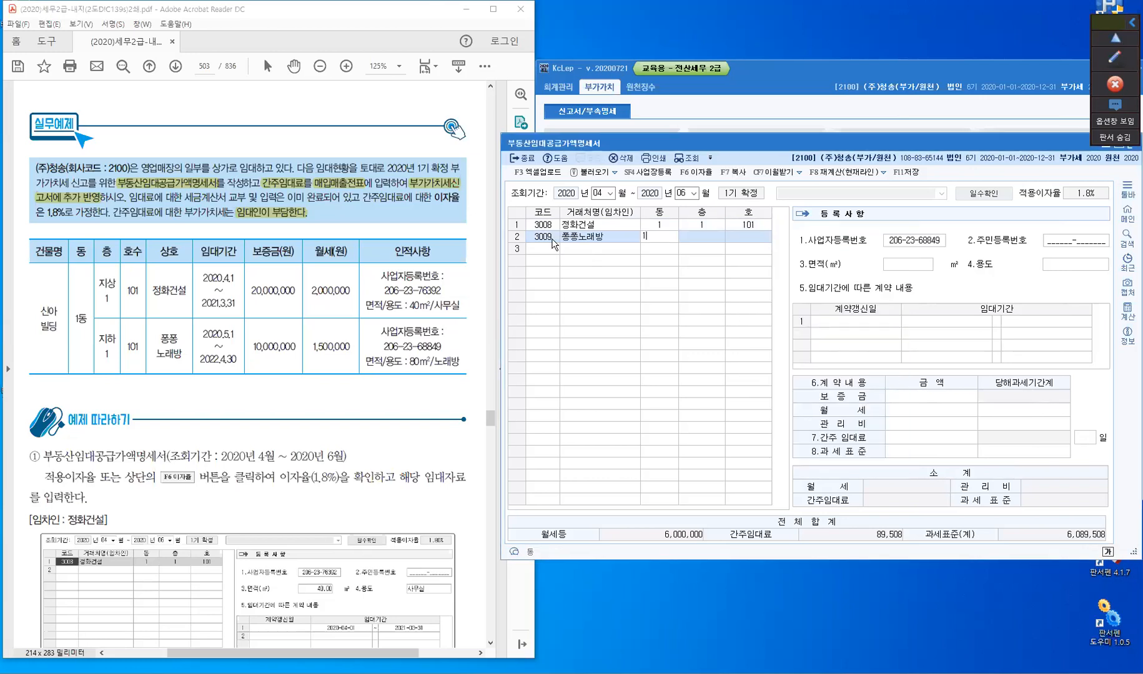
{"action": "key", "text": "Return"}
Set the 층 of the 퐁퐁노래방 row to B1 for the basement floor.
{"action": "type", "text": "1"}
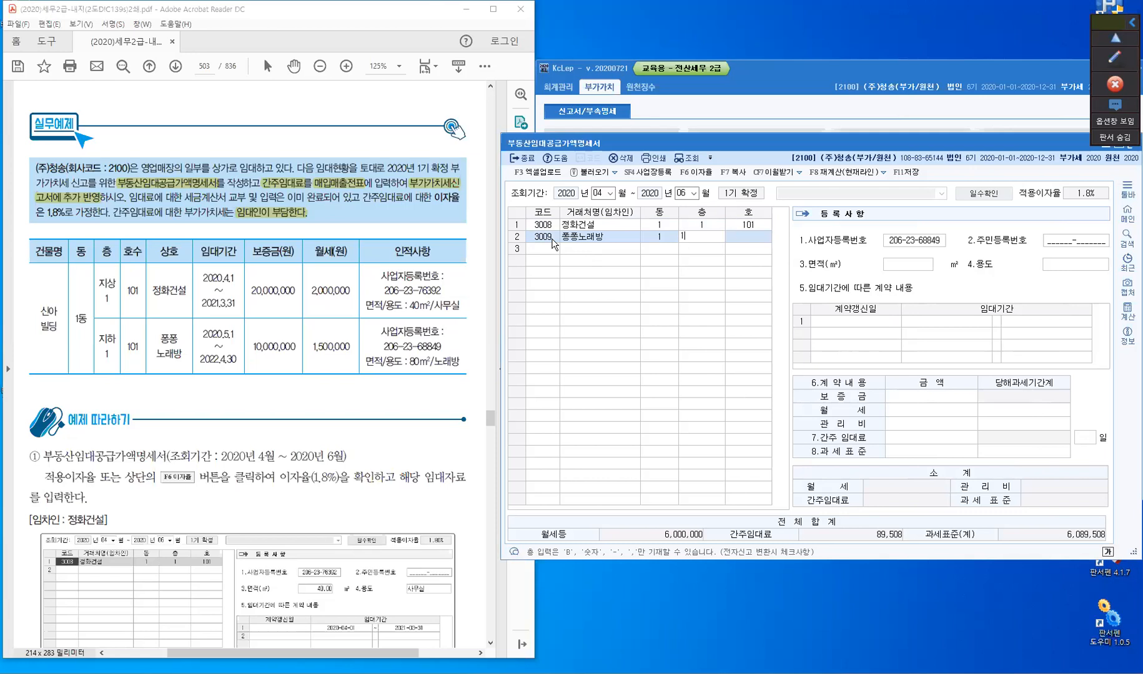
{"action": "key", "text": "BackSpace"}
{"action": "type", "text": "ㅠ1"}
{"action": "key", "text": "BackSpace"}
{"action": "key", "text": "BackSpace"}
{"action": "key", "text": "Hangul"}
{"action": "type", "text": "B1"}
{"action": "key", "text": "Return"}
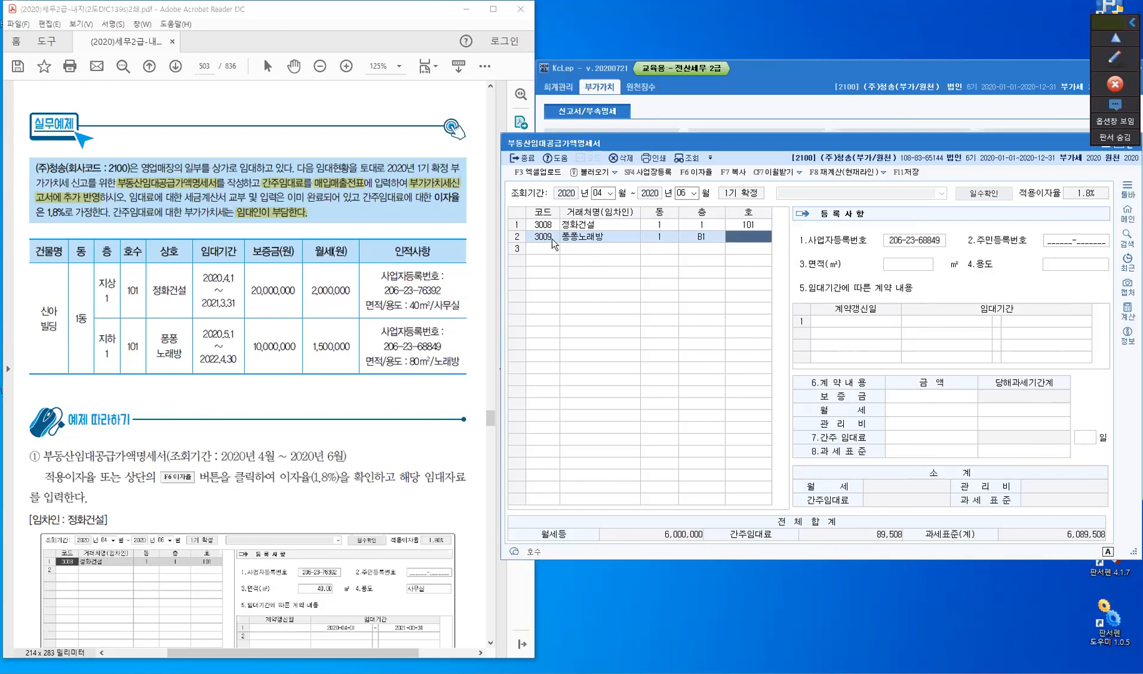
Check the input rule for 층 and set the 호 of the 퐁퐁노래방 row to 101.
{"action": "key", "text": "Left"}
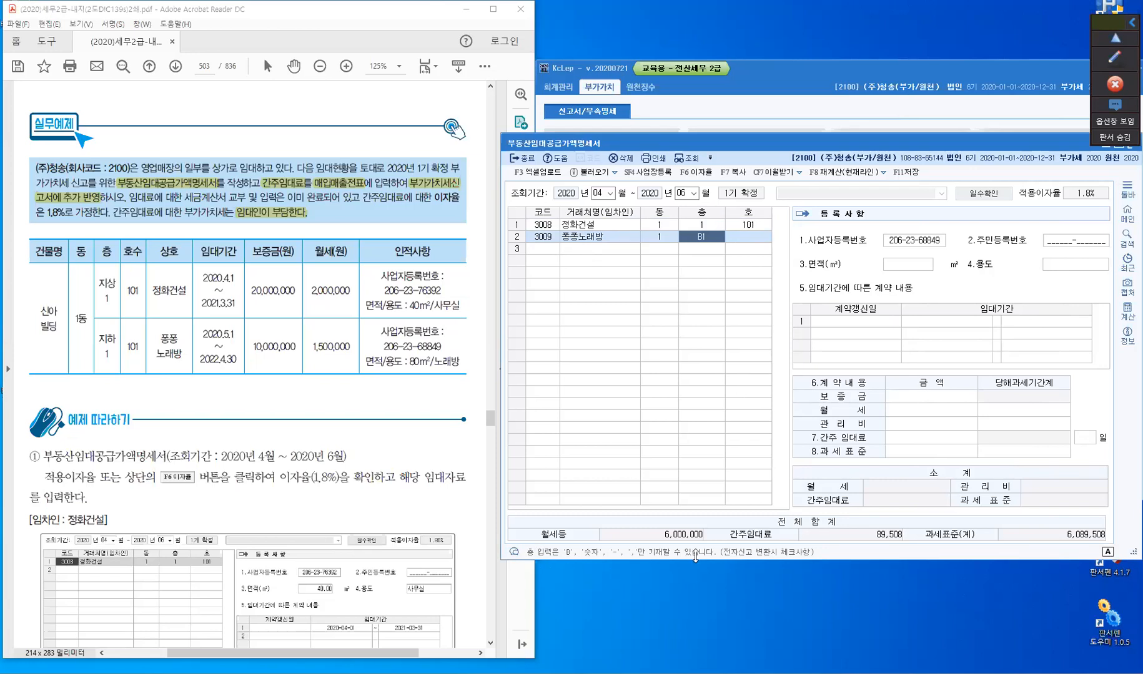
{"action": "left_click", "coordinate": [567, 556]}
{"action": "key", "text": "Return"}
{"action": "type", "text": "10"}
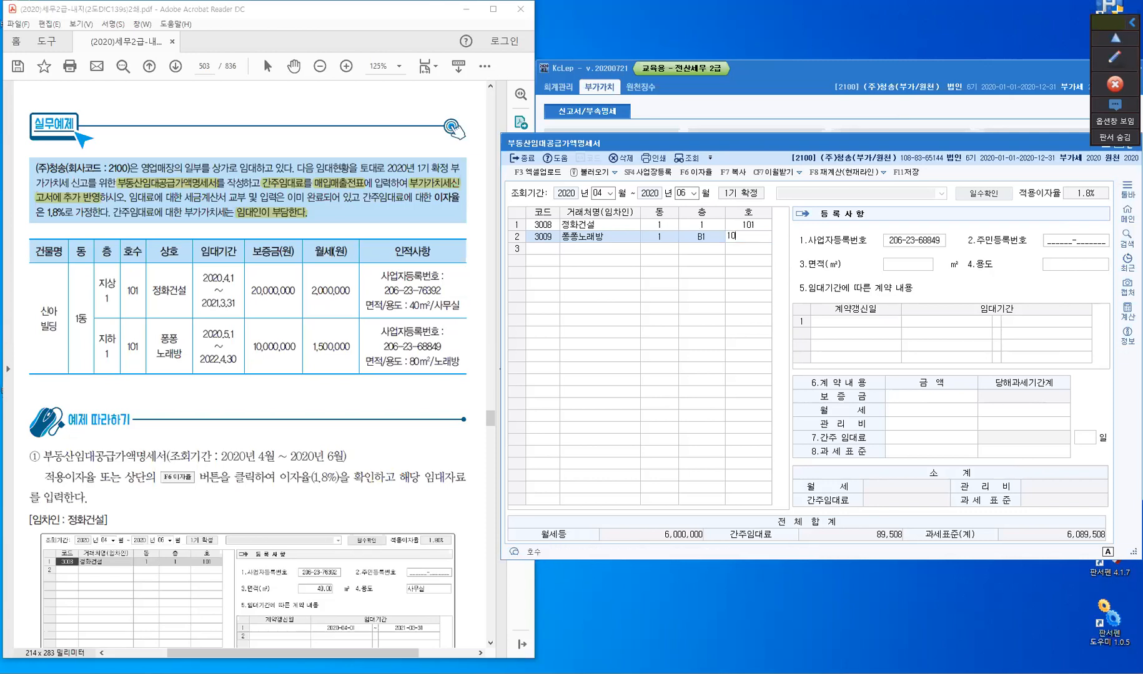
{"action": "type", "text": "1"}
{"action": "key", "text": "Return"}
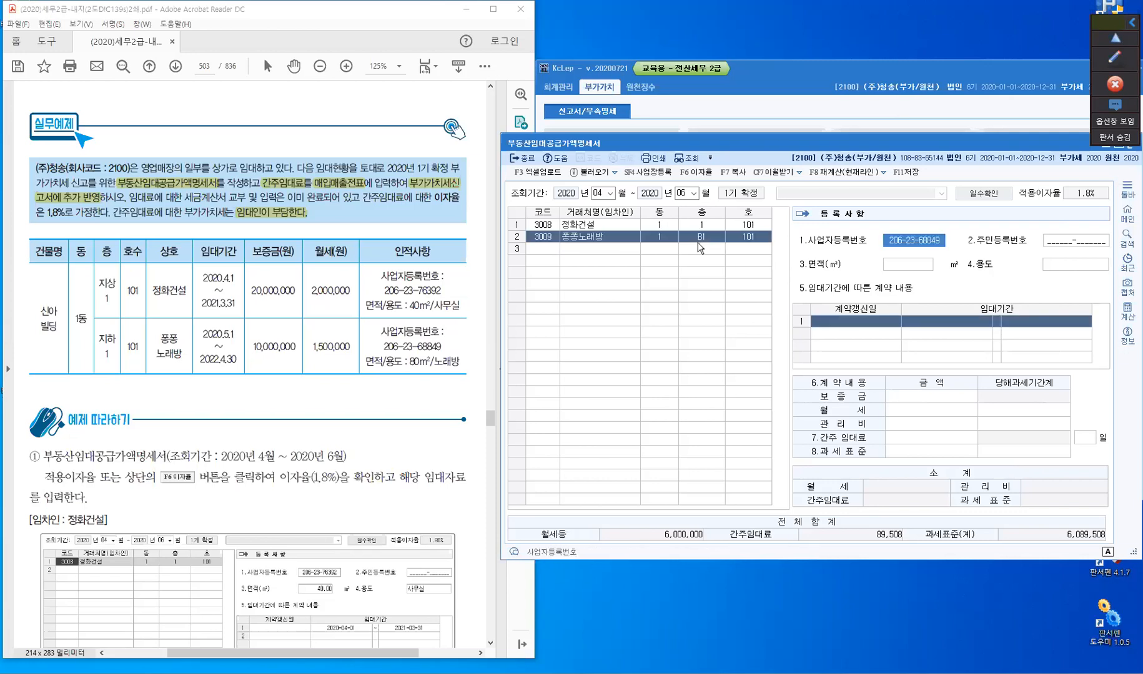
Keep the tenant's business registration number, and enter an 면적 of 80 ㎡ and the 용도 노래방 for 퐁퐁노래방.
{"action": "key", "text": "Return"}
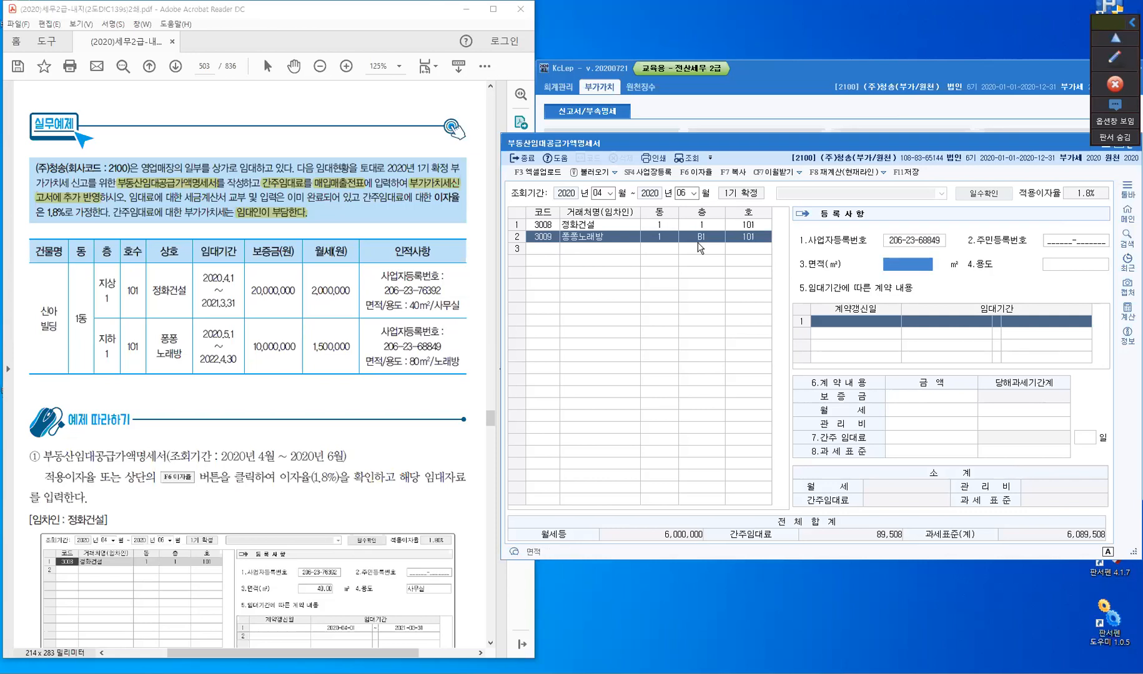
{"action": "type", "text": "80"}
{"action": "key", "text": "Return"}
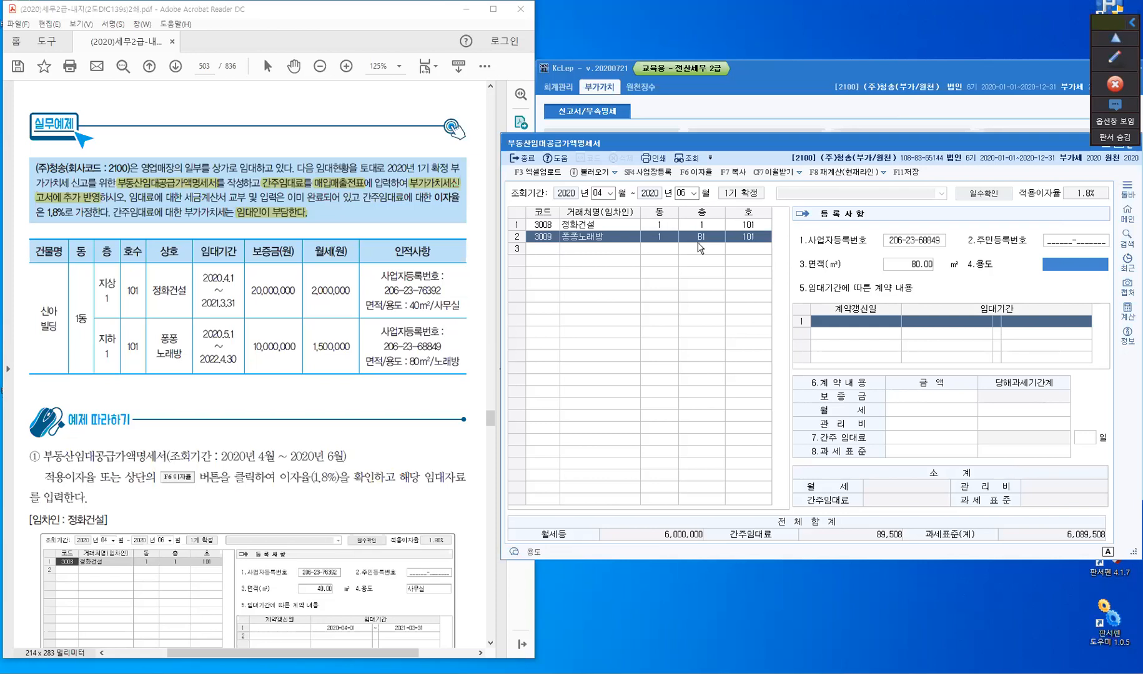
{"action": "type", "text": "SHF"}
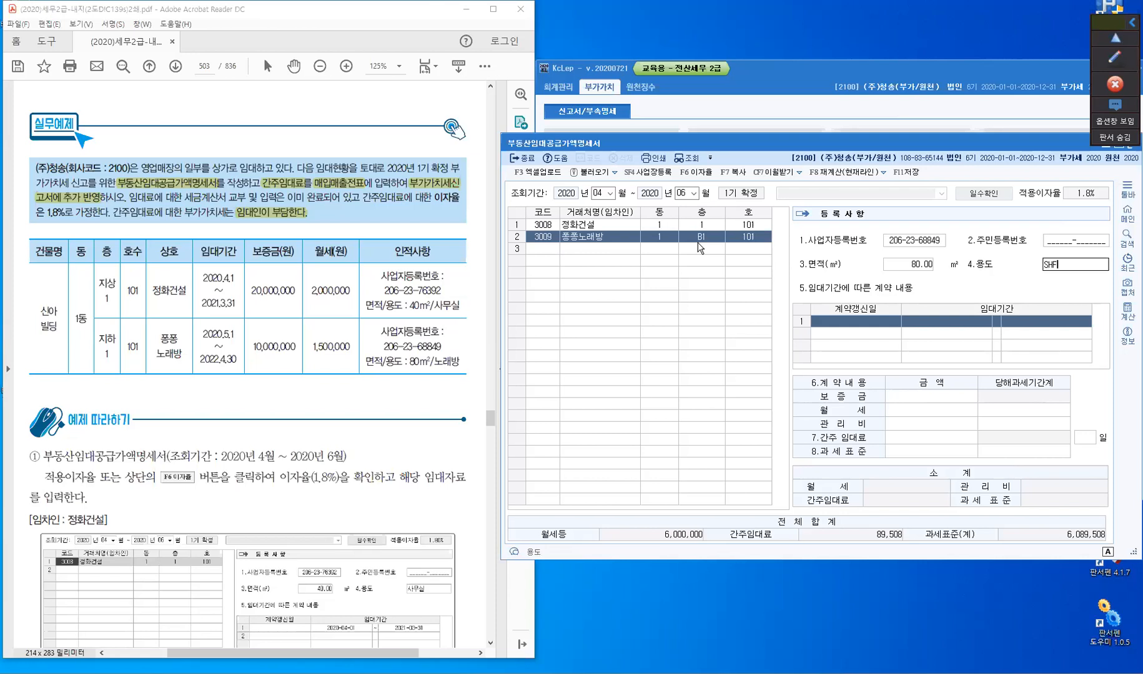
{"action": "key", "text": "BackSpace"}
{"action": "key", "text": "BackSpace"}
{"action": "key", "text": "BackSpace"}
{"action": "key", "text": "Hangul"}
{"action": "type", "text": "놀래바ㅇ"}
{"action": "key", "text": "Return"}
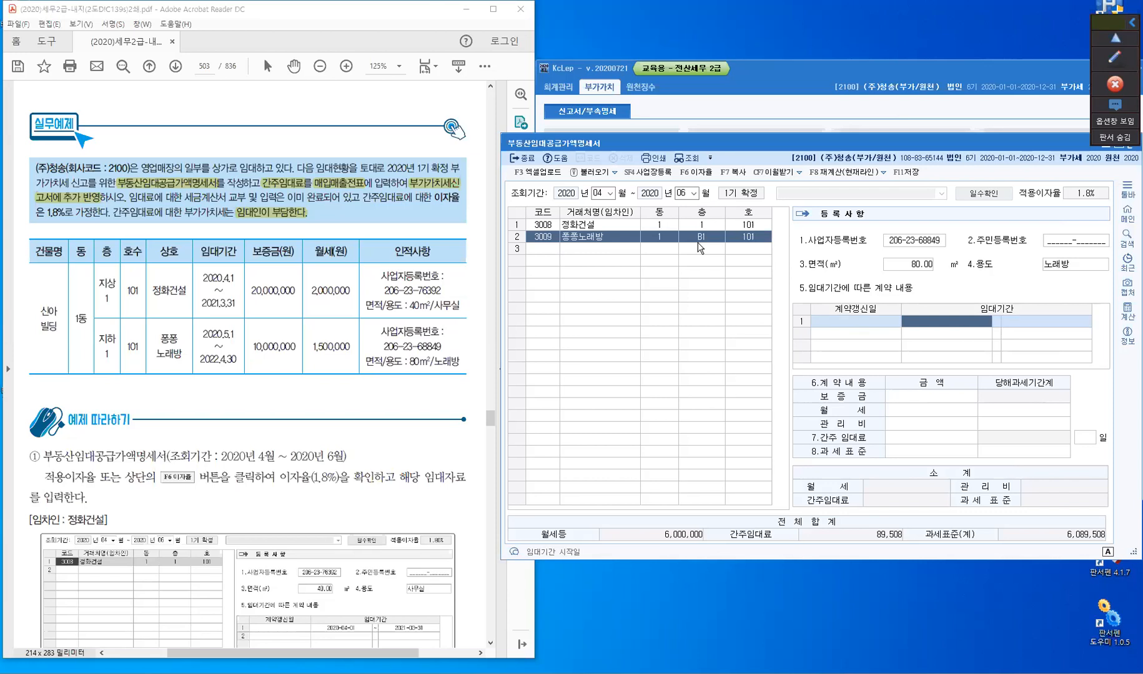
Set the 임대기간 of the 퐁퐁노래방 lease from 2020-05-01 to 2022-04-30.
{"action": "type", "text": "2020-0-"}
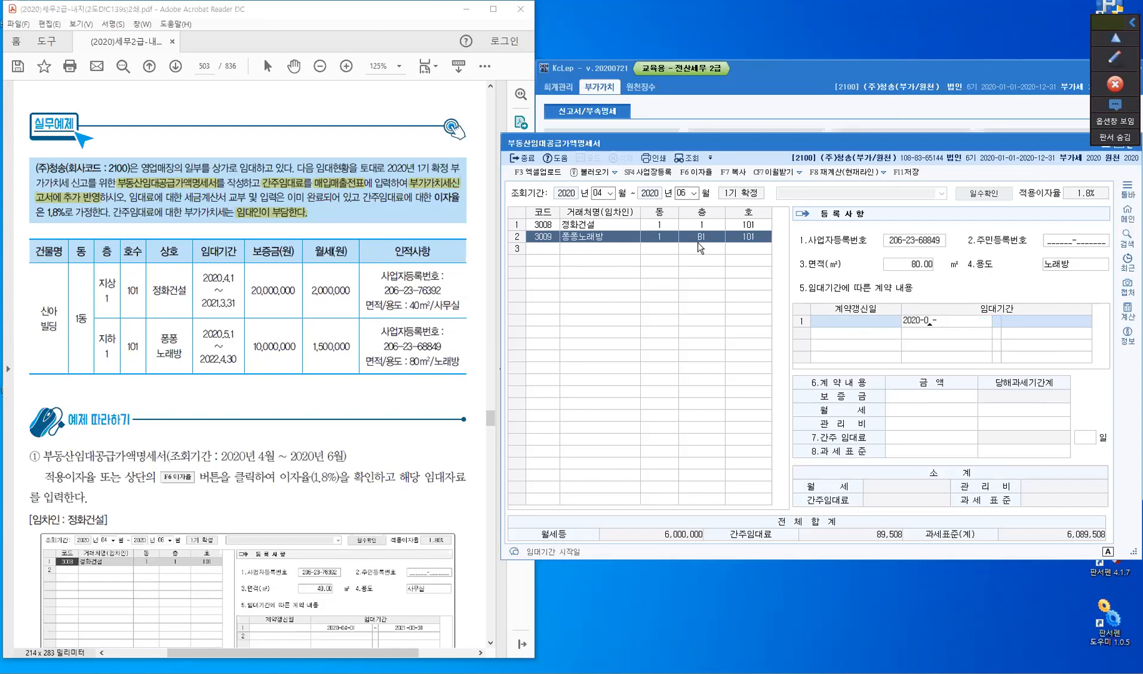
{"action": "type", "text": "5-01"}
{"action": "key", "text": "Return"}
{"action": "type", "text": "2"}
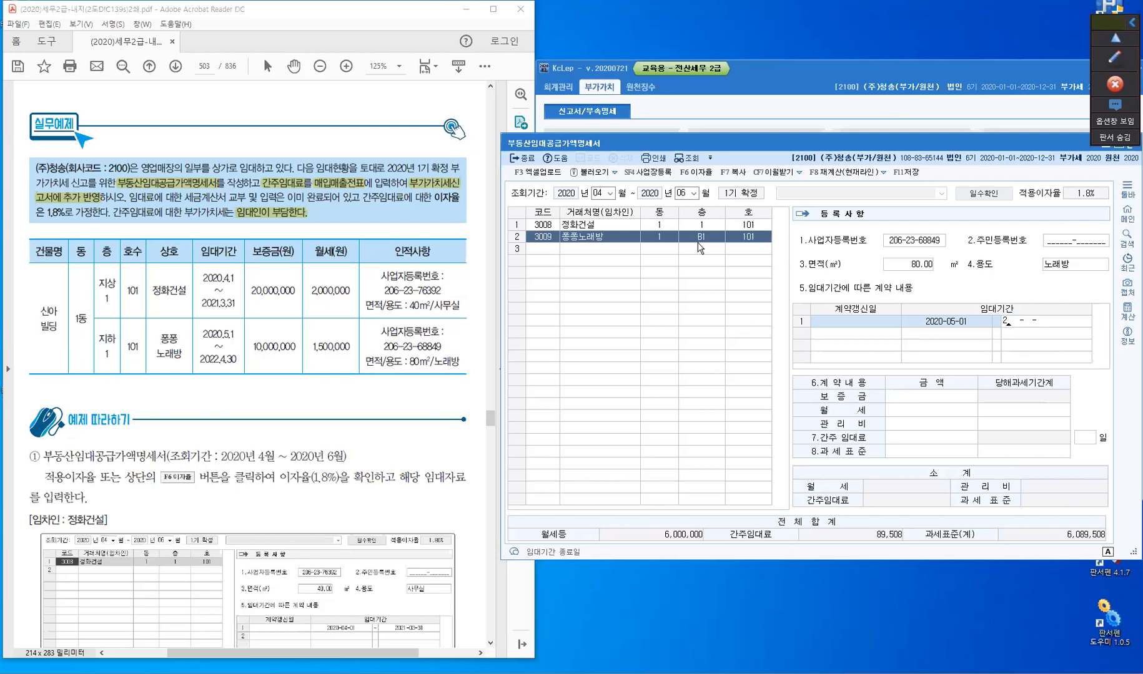
{"action": "type", "text": "022-04-30"}
{"action": "key", "text": "Return"}
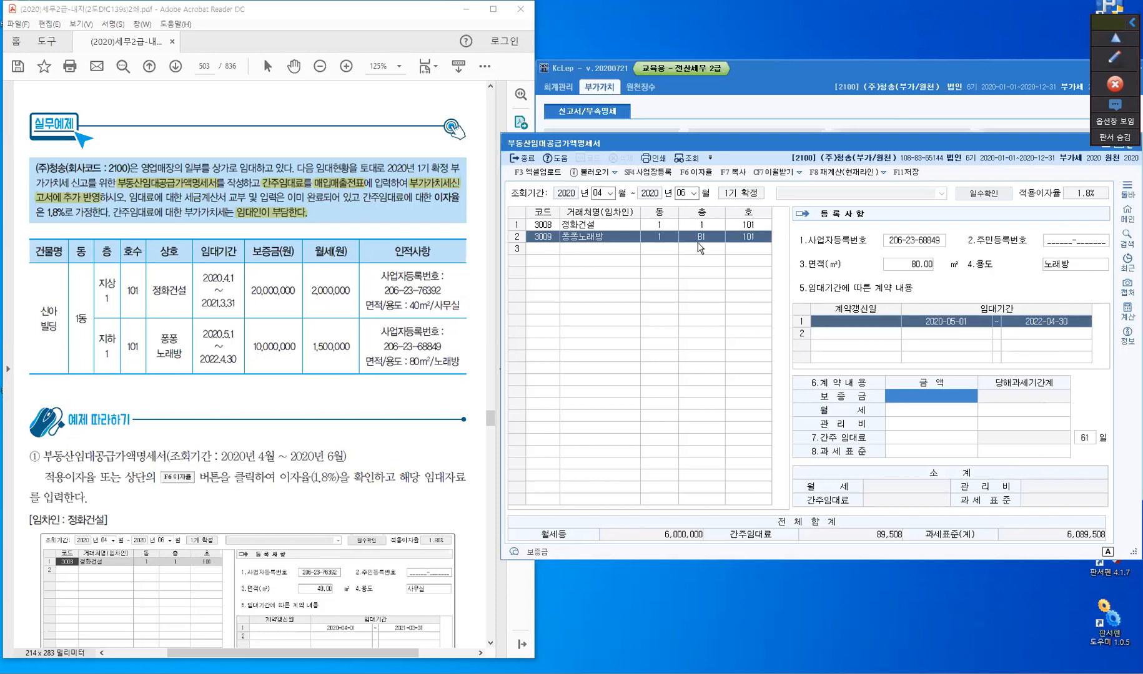
Enter a 보증금 of 10,000,000 and a 월세 of 1,500,000 for 퐁퐁노래방, leave 관리비 blank and review both tenants' entries.
{"action": "type", "text": "10000000"}
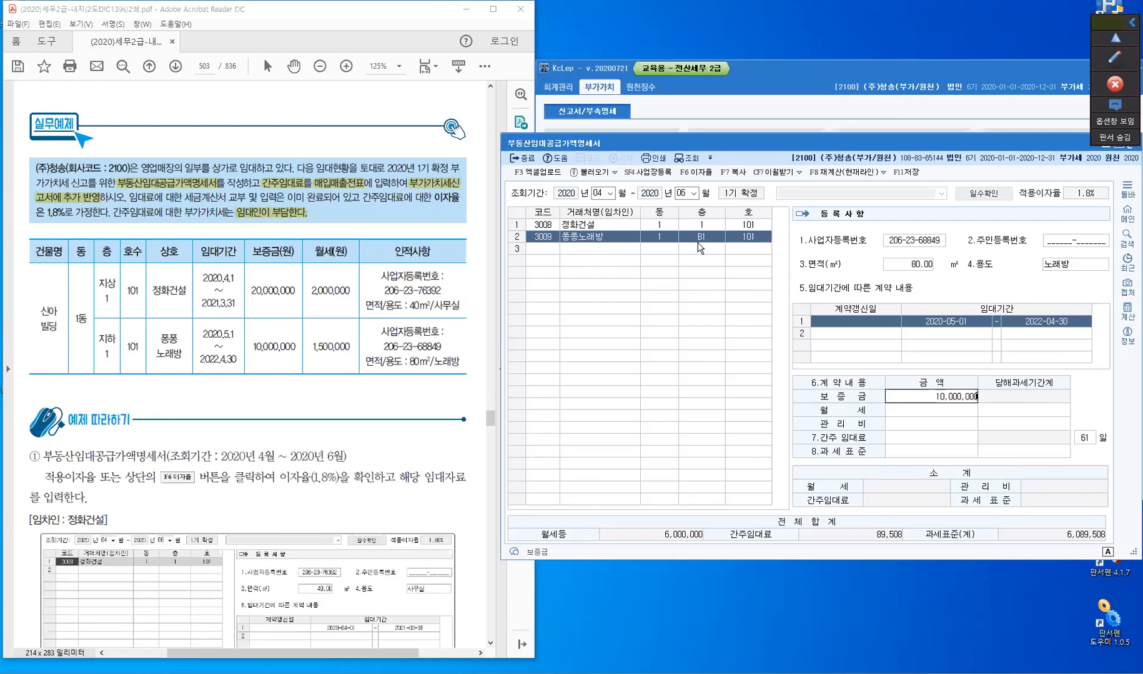
{"action": "key", "text": "Return"}
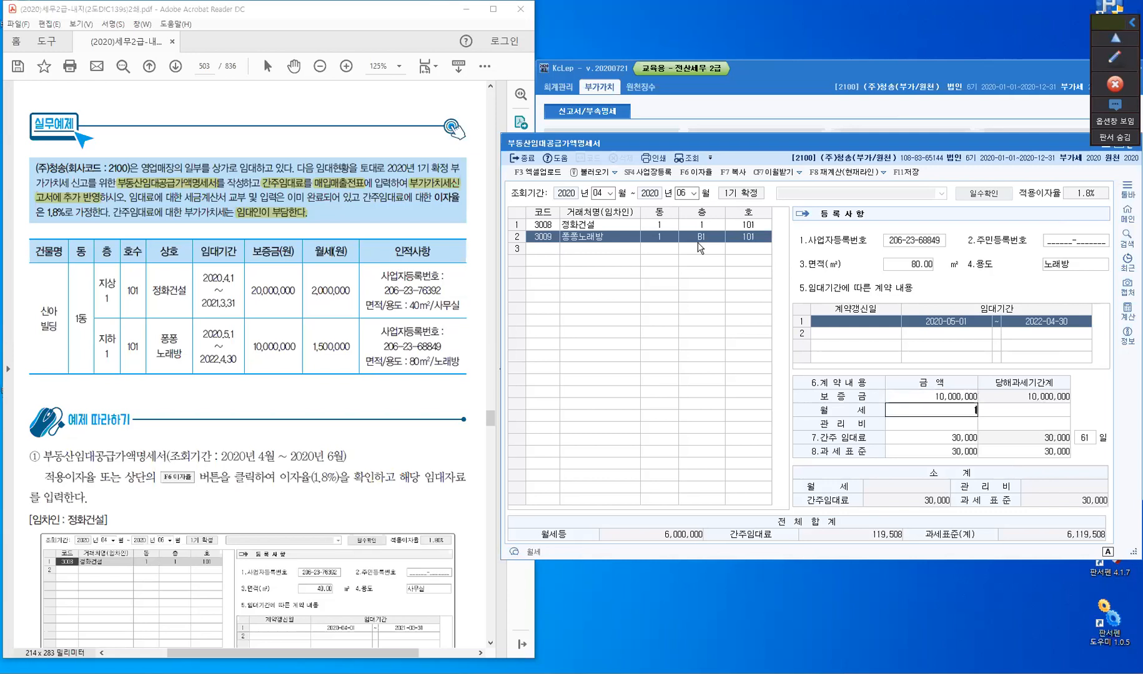
{"action": "type", "text": "1,500,000"}
{"action": "key", "text": "Return"}
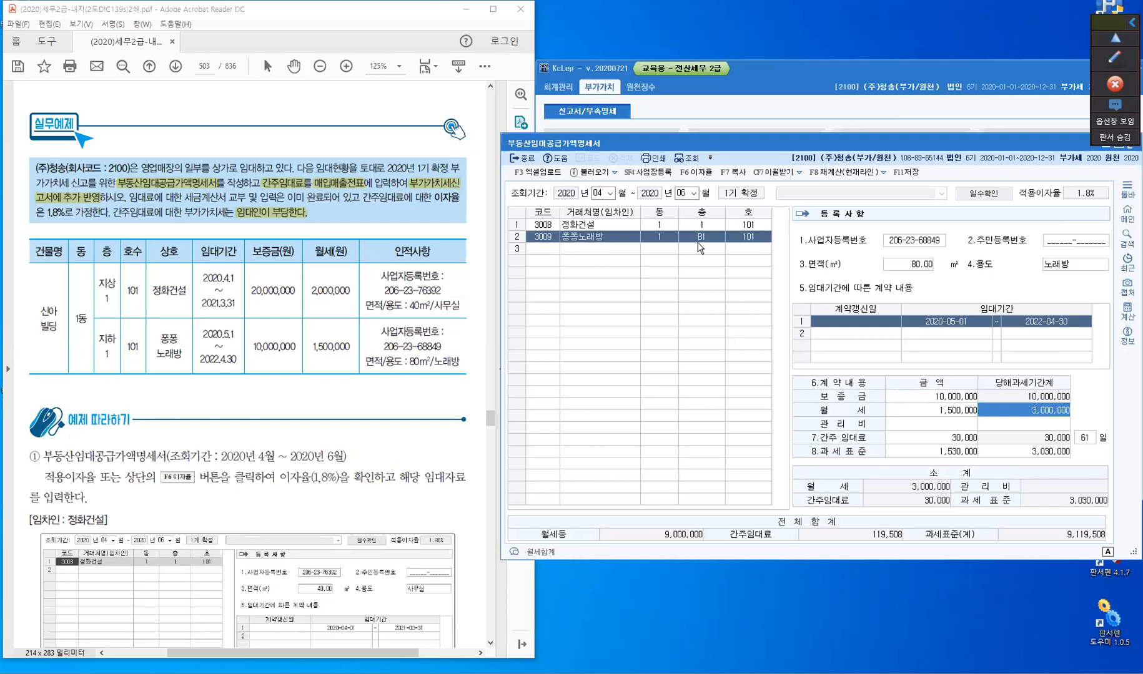
{"action": "key", "text": "Return"}
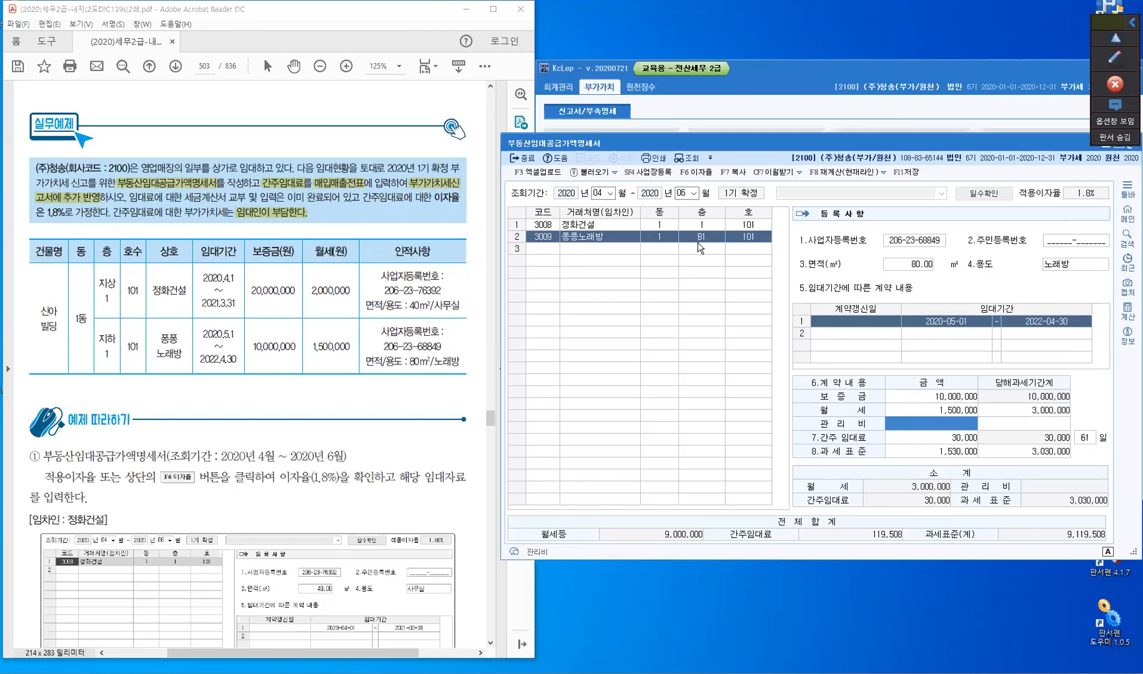
{"action": "left_click", "coordinate": [615, 226]}
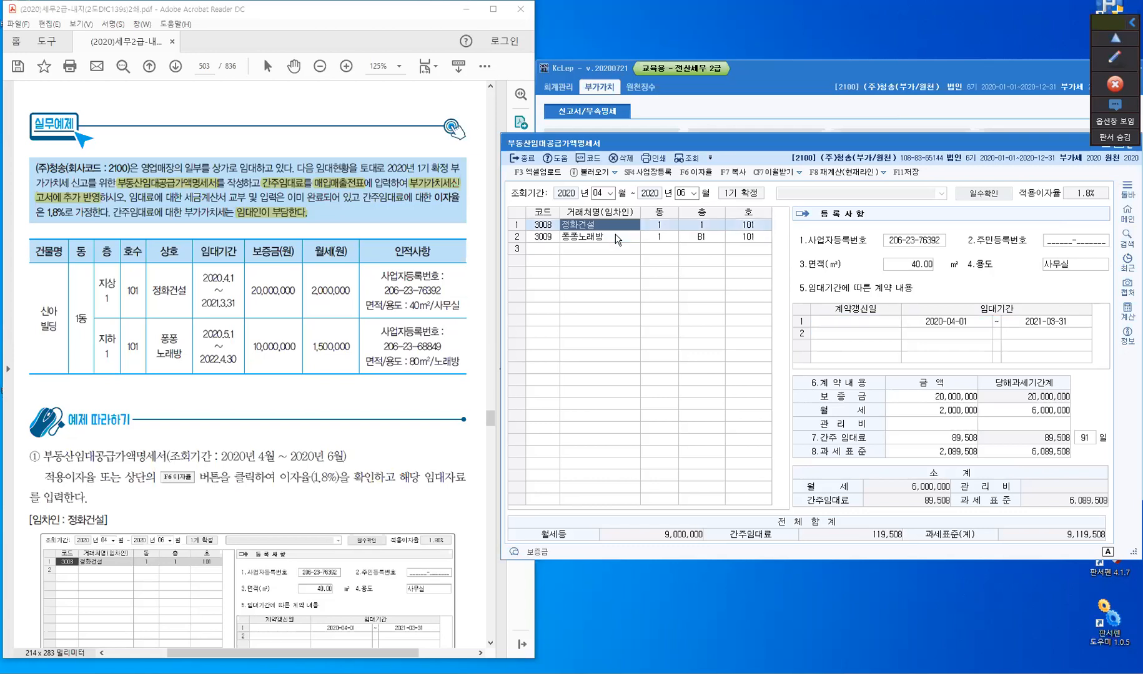
{"action": "key", "text": "Down"}
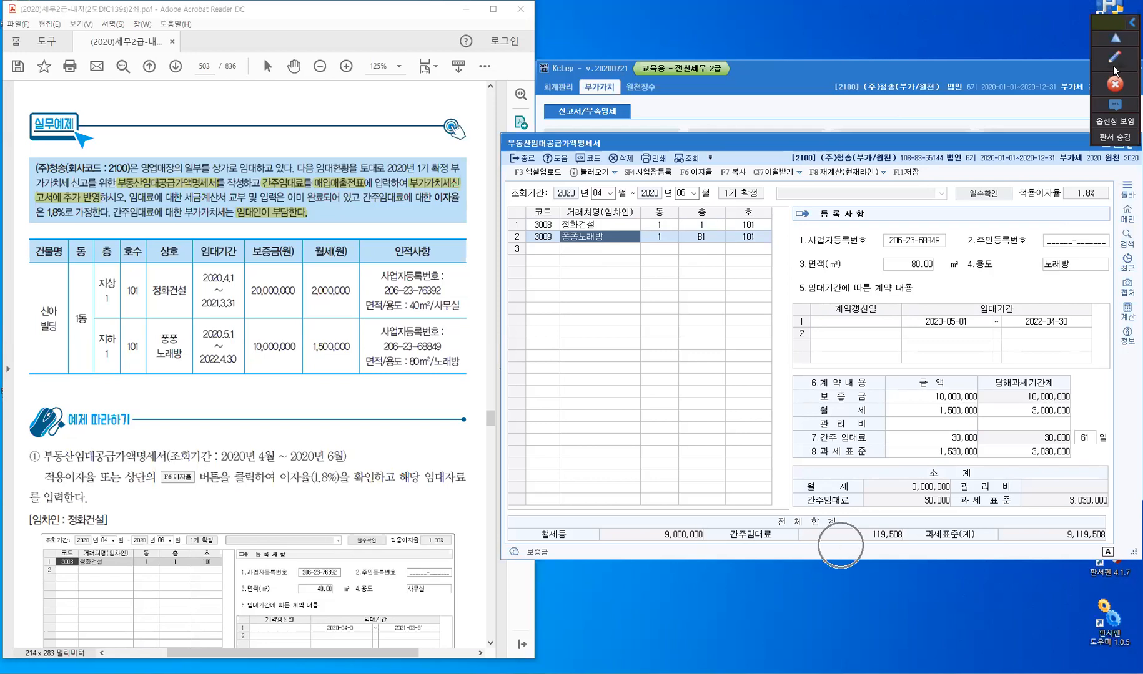
With the screen pen, box the overall 간주임대료 total in blue and handwrite 119,508 in red below the textbook's lease table.
{"action": "left_click", "coordinate": [1114, 120]}
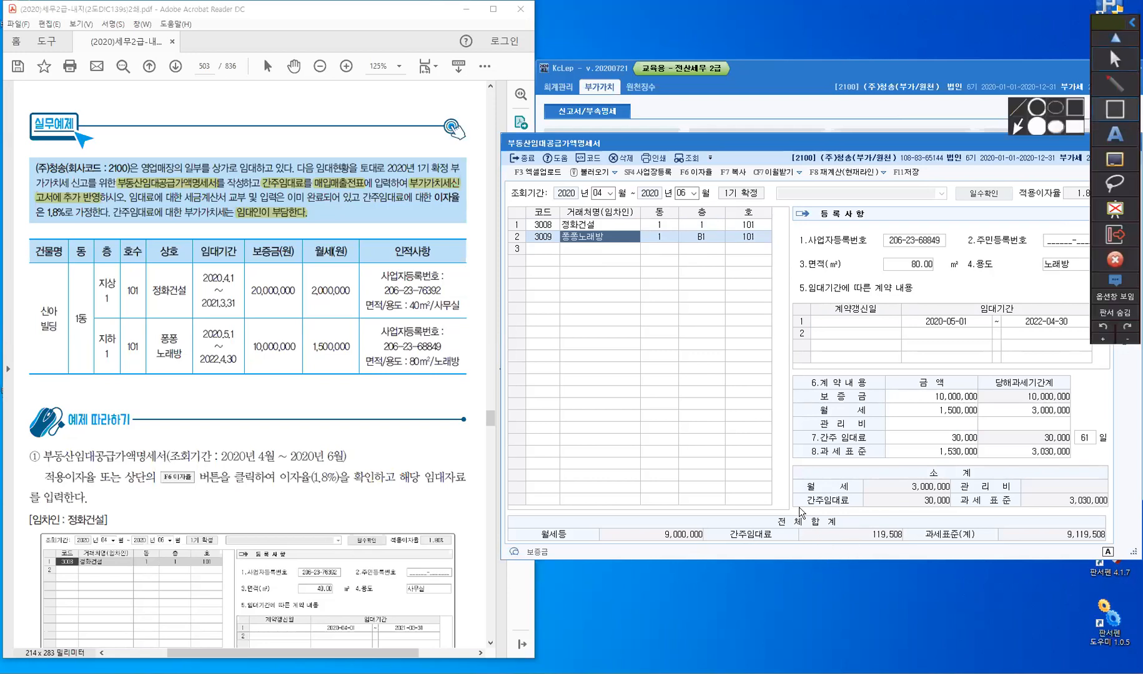
{"action": "mouse_move", "coordinate": [696, 524]}
{"action": "left_mouse_down"}
{"action": "mouse_move", "coordinate": [696, 537]}
{"action": "mouse_move", "coordinate": [809, 555]}
{"action": "mouse_move", "coordinate": [912, 552]}
{"action": "left_mouse_up"}
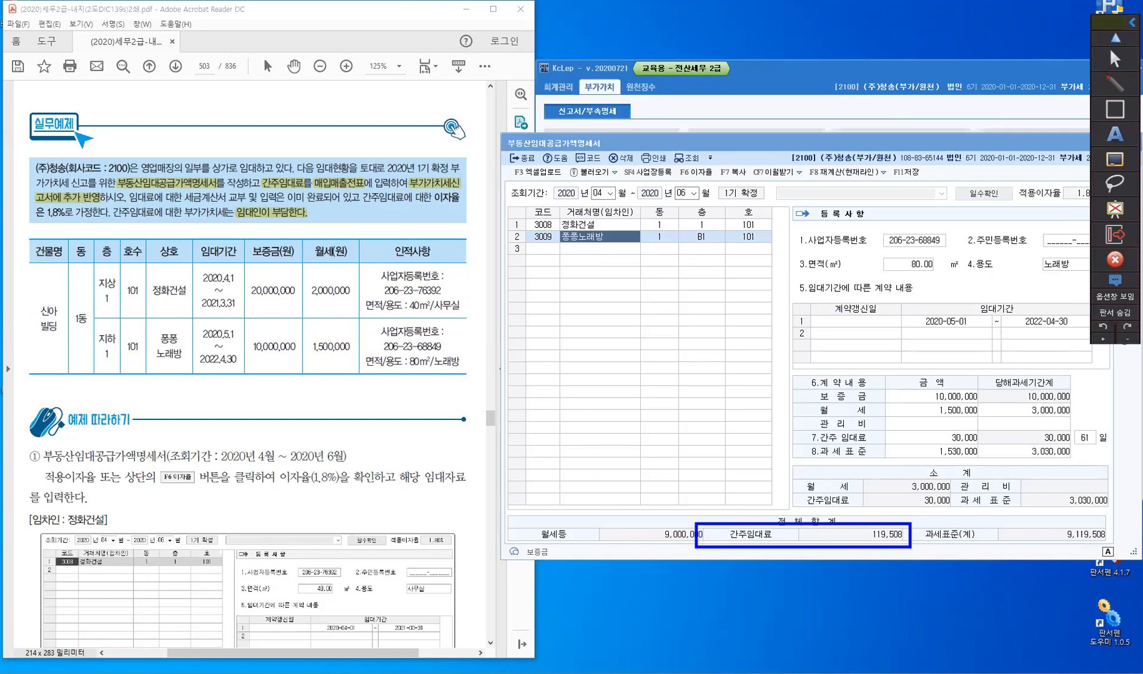
{"action": "left_click", "coordinate": [1116, 85]}
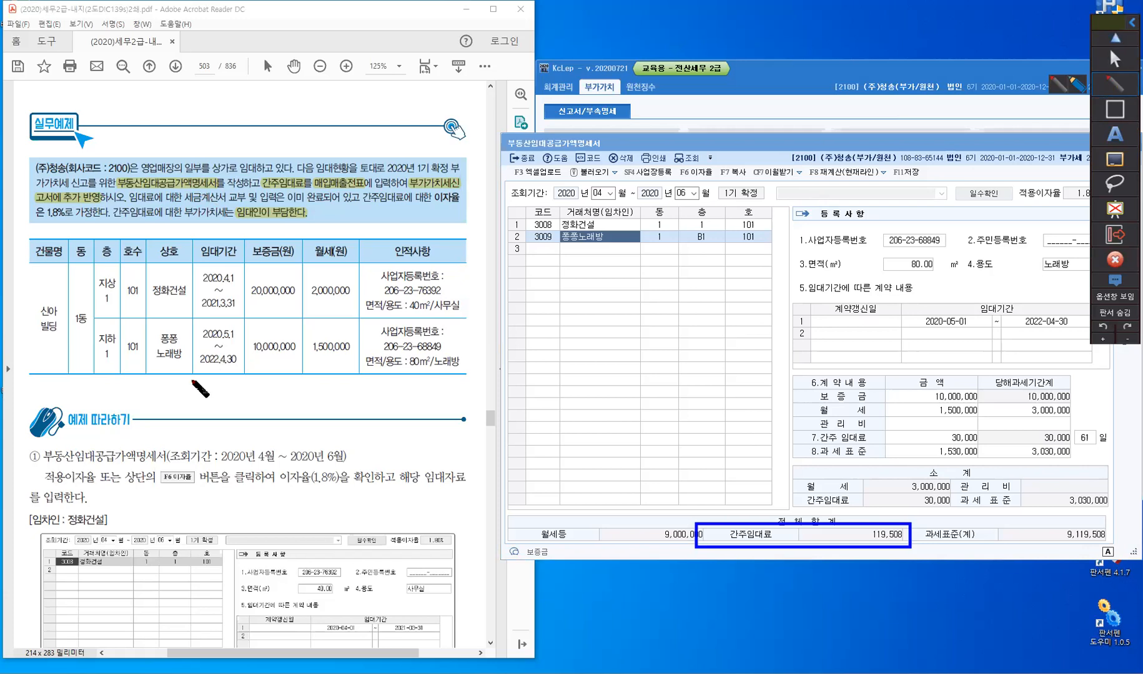
{"action": "mouse_move", "coordinate": [195, 373]}
{"action": "left_mouse_down"}
{"action": "mouse_move", "coordinate": [193, 398]}
{"action": "mouse_move", "coordinate": [275, 375]}
{"action": "mouse_move", "coordinate": [265, 384]}
{"action": "left_mouse_up"}
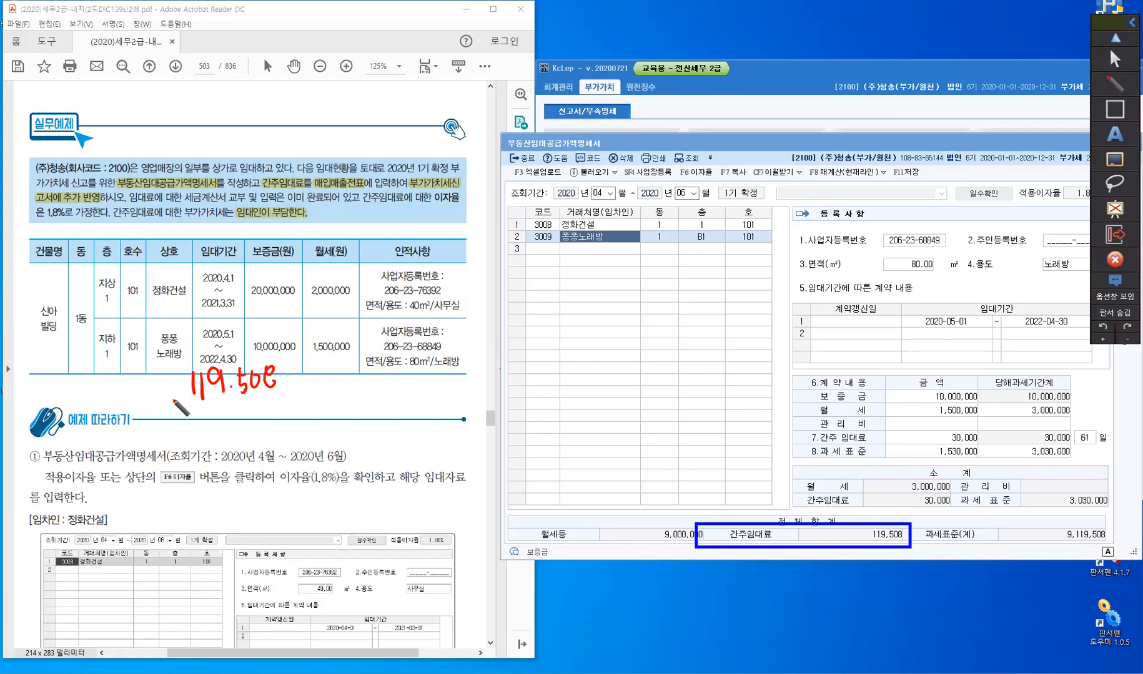
Handwrite 9,119,508 in red beneath 119,508 on the textbook page and join the two amounts with a bracket.
{"action": "mouse_move", "coordinate": [178, 392]}
{"action": "left_mouse_down"}
{"action": "mouse_move", "coordinate": [160, 401]}
{"action": "mouse_move", "coordinate": [194, 438]}
{"action": "mouse_move", "coordinate": [248, 435]}
{"action": "left_mouse_up"}
{"action": "left_click", "coordinate": [230, 431]}
{"action": "mouse_move", "coordinate": [259, 412]}
{"action": "left_mouse_down"}
{"action": "mouse_move", "coordinate": [267, 431]}
{"action": "mouse_move", "coordinate": [299, 397]}
{"action": "mouse_move", "coordinate": [317, 396]}
{"action": "left_mouse_up"}
{"action": "left_click", "coordinate": [271, 421]}
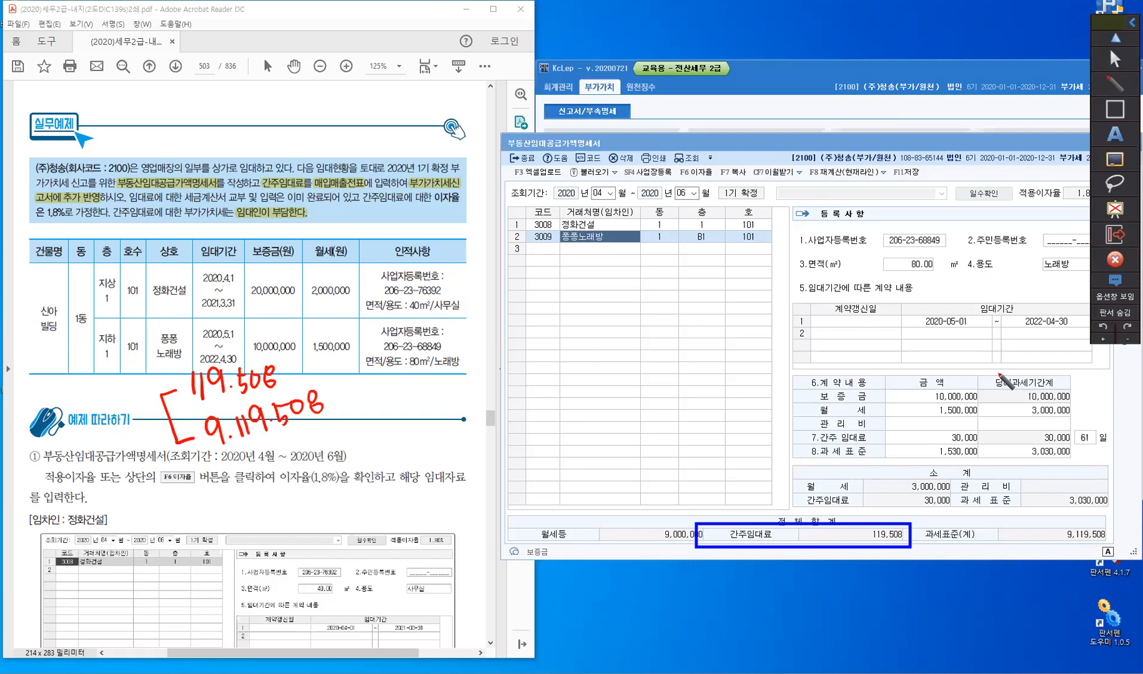
Erase the blue box around the overall 간주임대료 total and leave the screen-drawing mode.
{"action": "left_click", "coordinate": [1115, 160]}
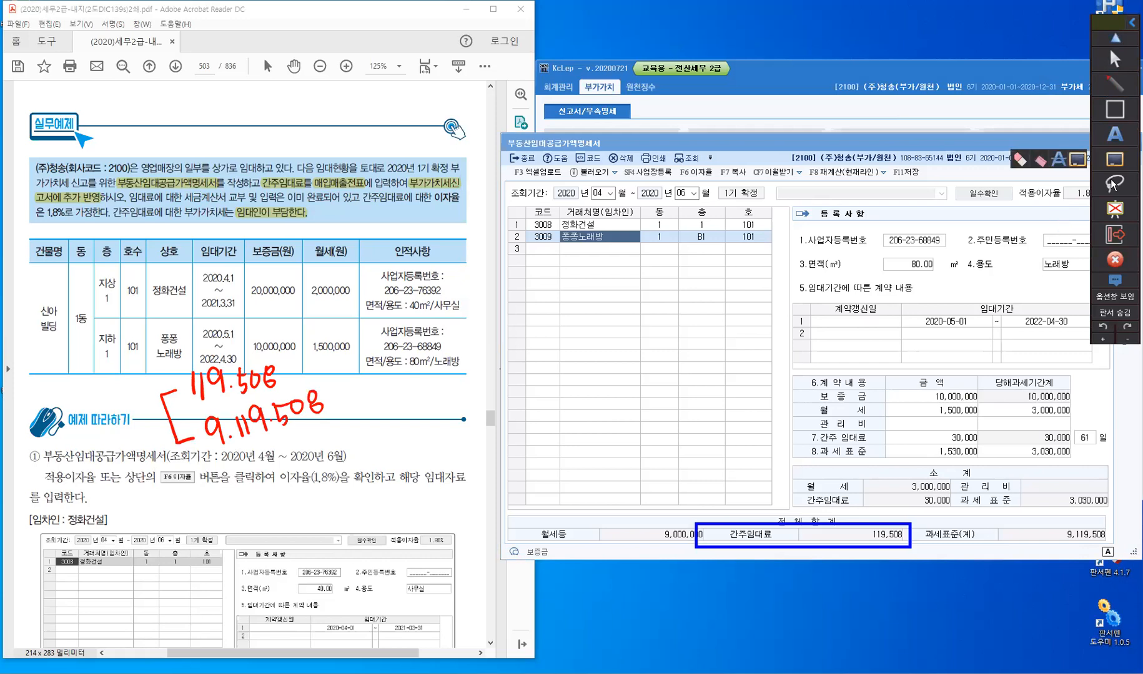
{"action": "left_click", "coordinate": [1019, 160]}
{"action": "left_click_drag", "start_coordinate": [819, 513], "coordinate": [936, 550]}
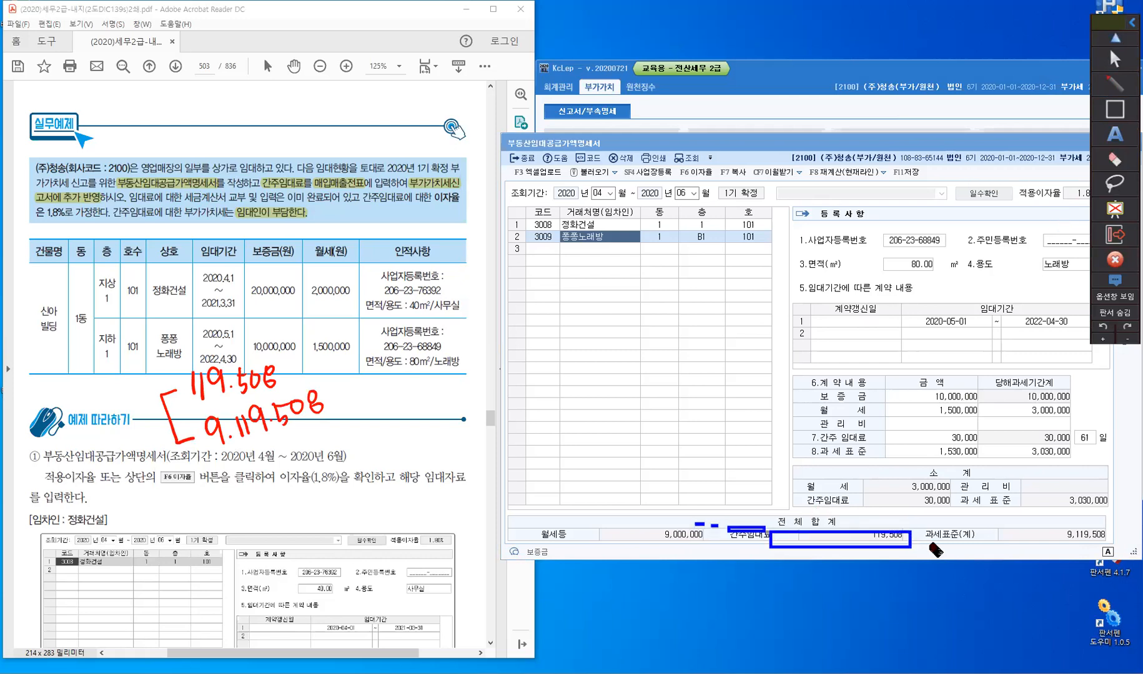
{"action": "left_click_drag", "start_coordinate": [659, 517], "coordinate": [949, 580]}
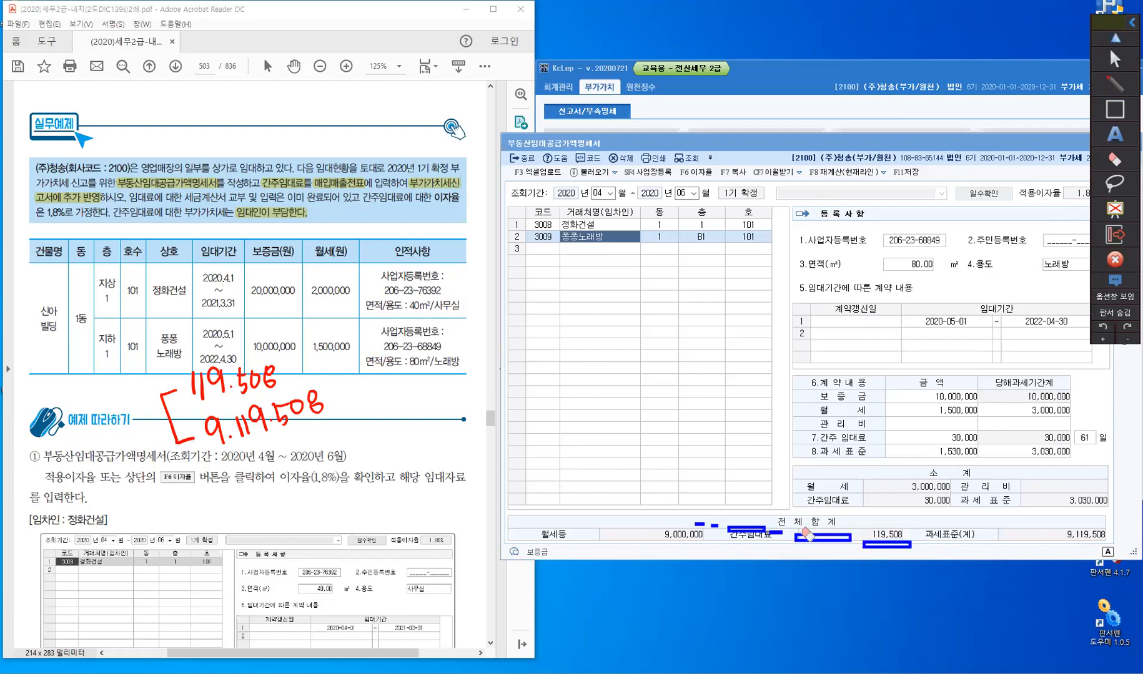
{"action": "mouse_move", "coordinate": [763, 535]}
{"action": "left_mouse_down"}
{"action": "mouse_move", "coordinate": [800, 544]}
{"action": "mouse_move", "coordinate": [785, 535]}
{"action": "left_mouse_up"}
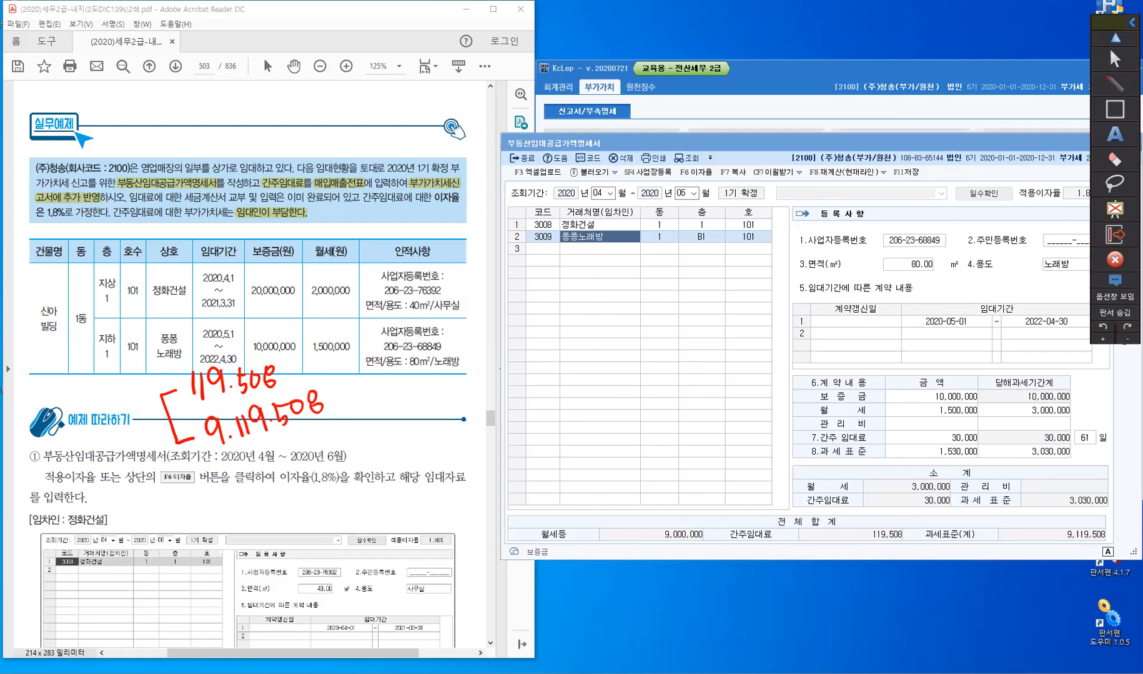
{"action": "left_click", "coordinate": [1110, 43]}
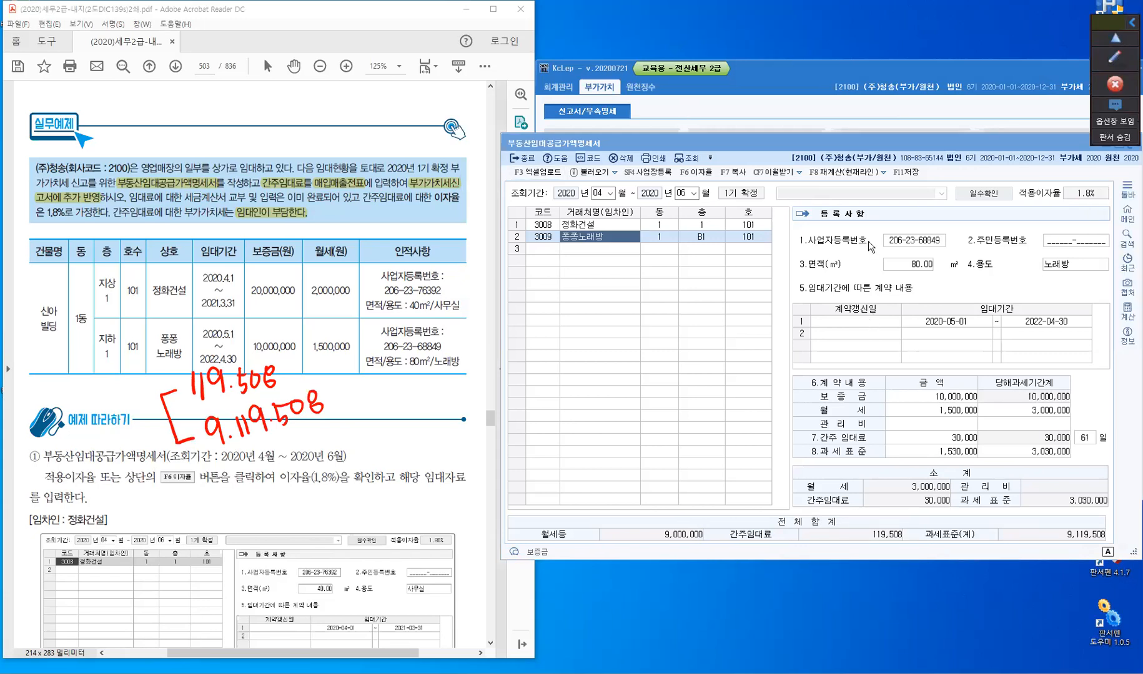
Save and close the 부동산임대공급가액명세서, and open 매입매출전표입력.
{"action": "left_click", "coordinate": [899, 173]}
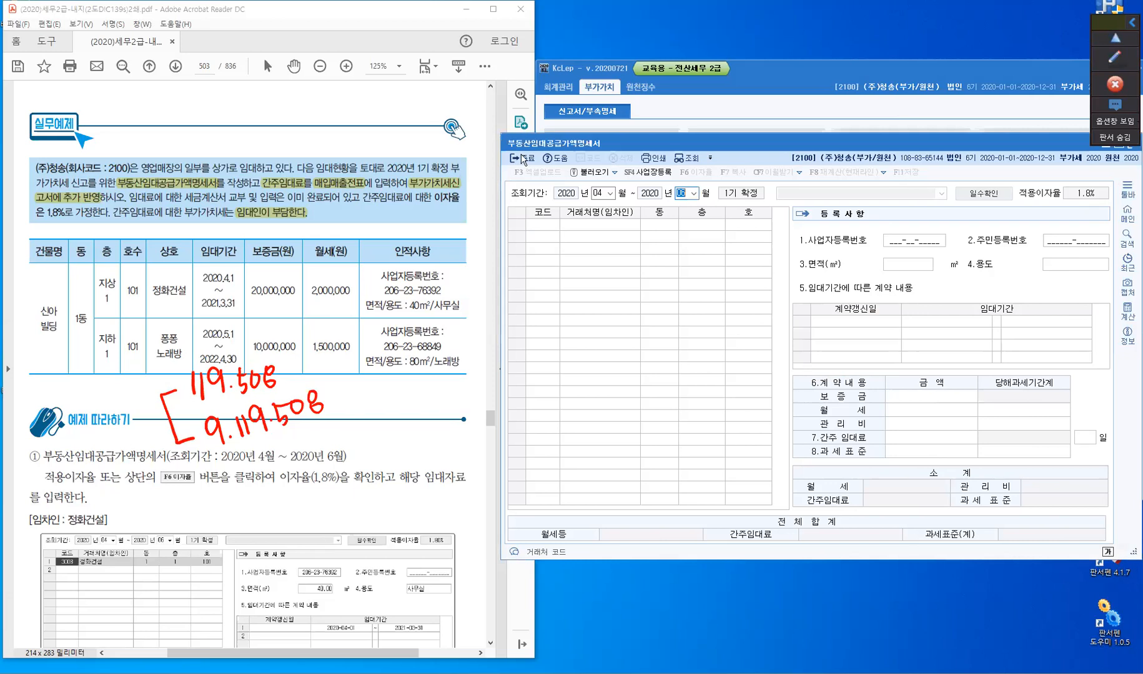
{"action": "key", "text": "Escape"}
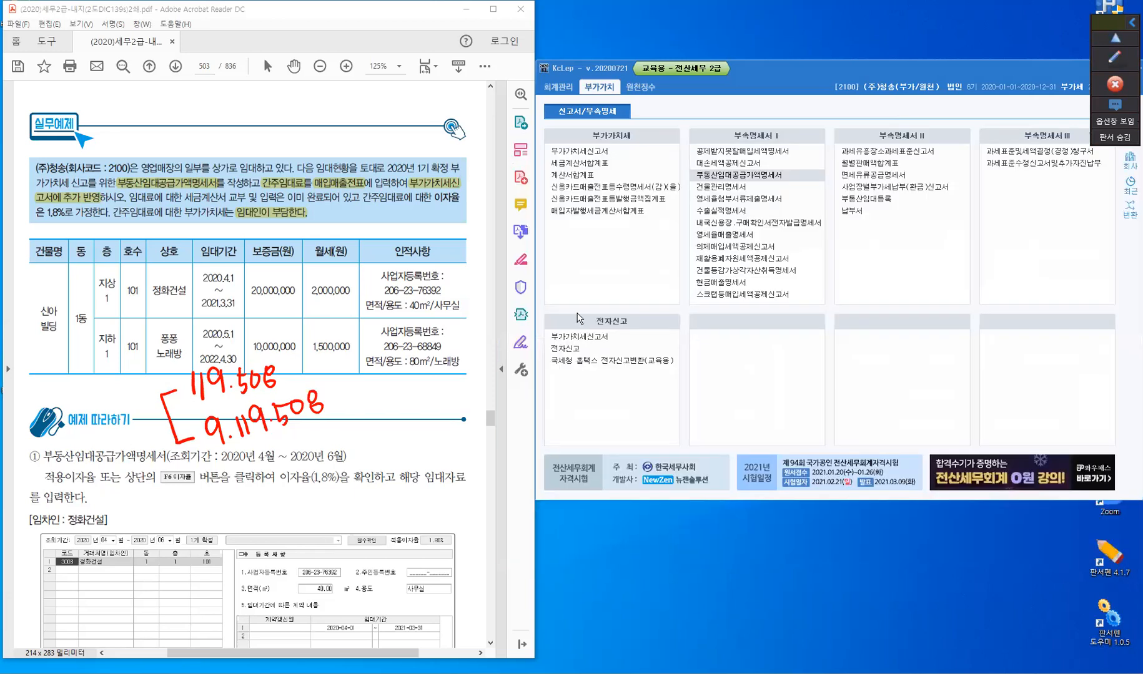
{"action": "left_click", "coordinate": [557, 87]}
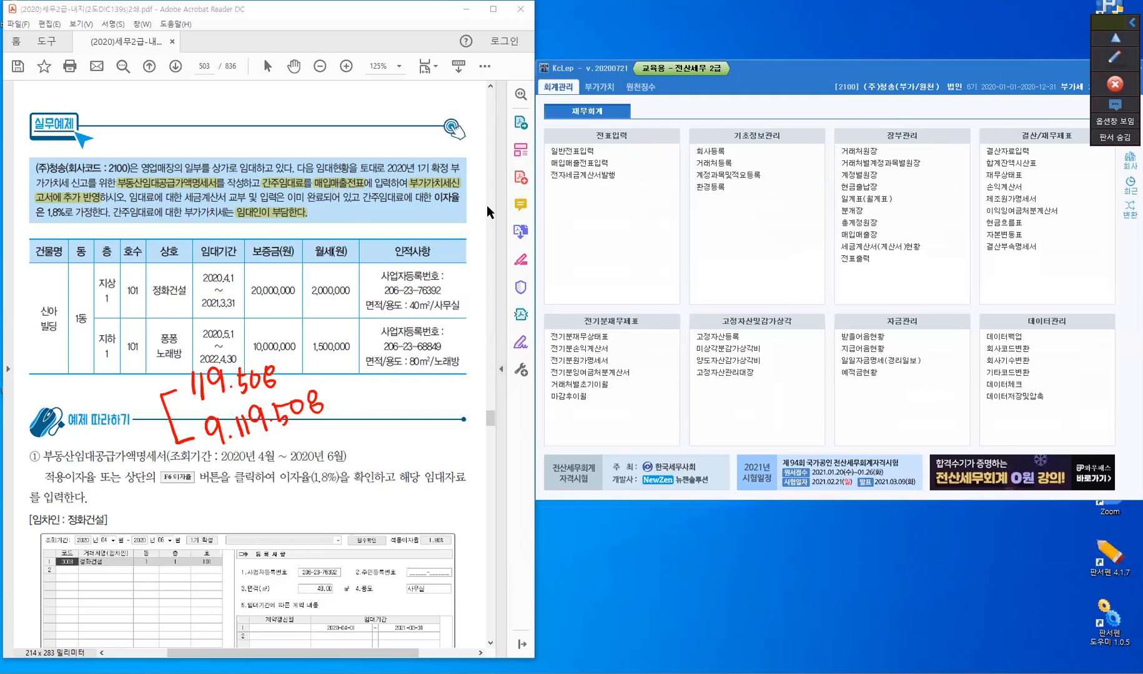
{"action": "left_click", "coordinate": [578, 175]}
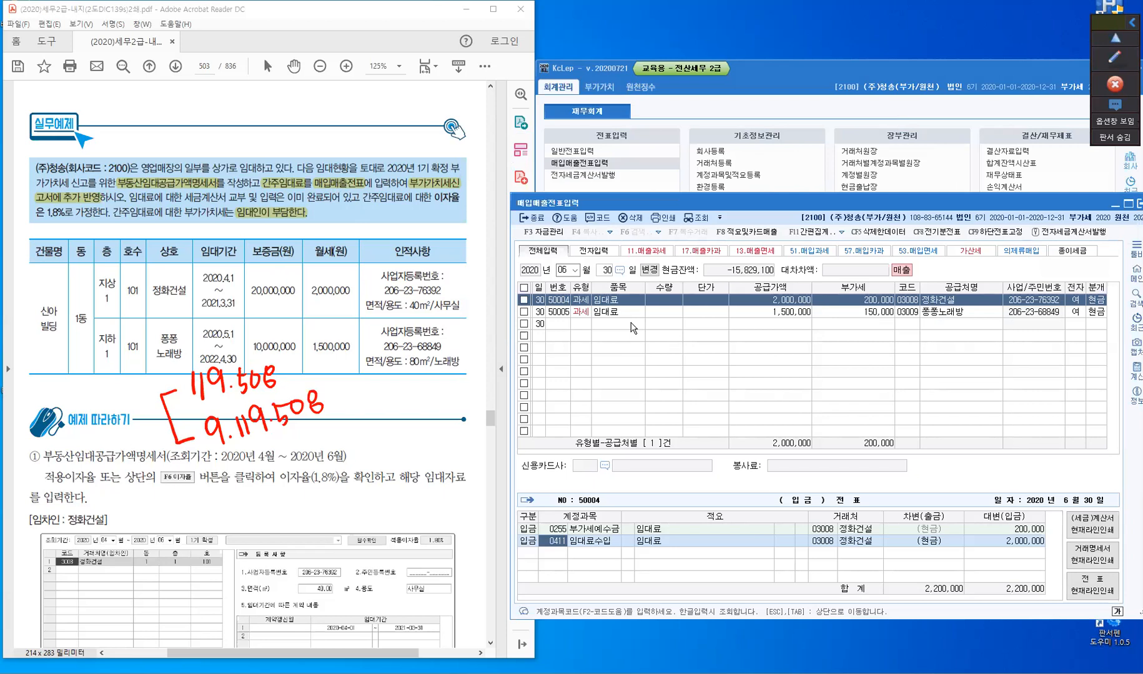
Add a June 30 line with 유형 14.건별 and 품목 간주임대료, leaving 수량 and 단가 blank.
{"action": "left_click", "coordinate": [580, 323]}
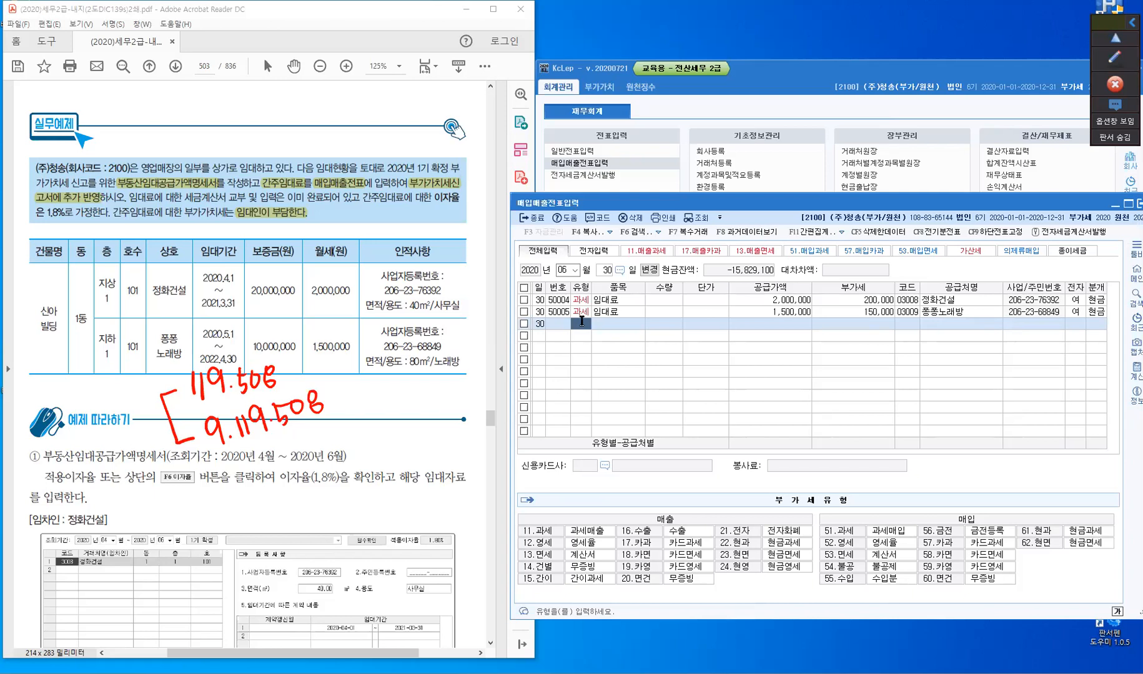
{"action": "type", "text": "14"}
{"action": "key", "text": "Return"}
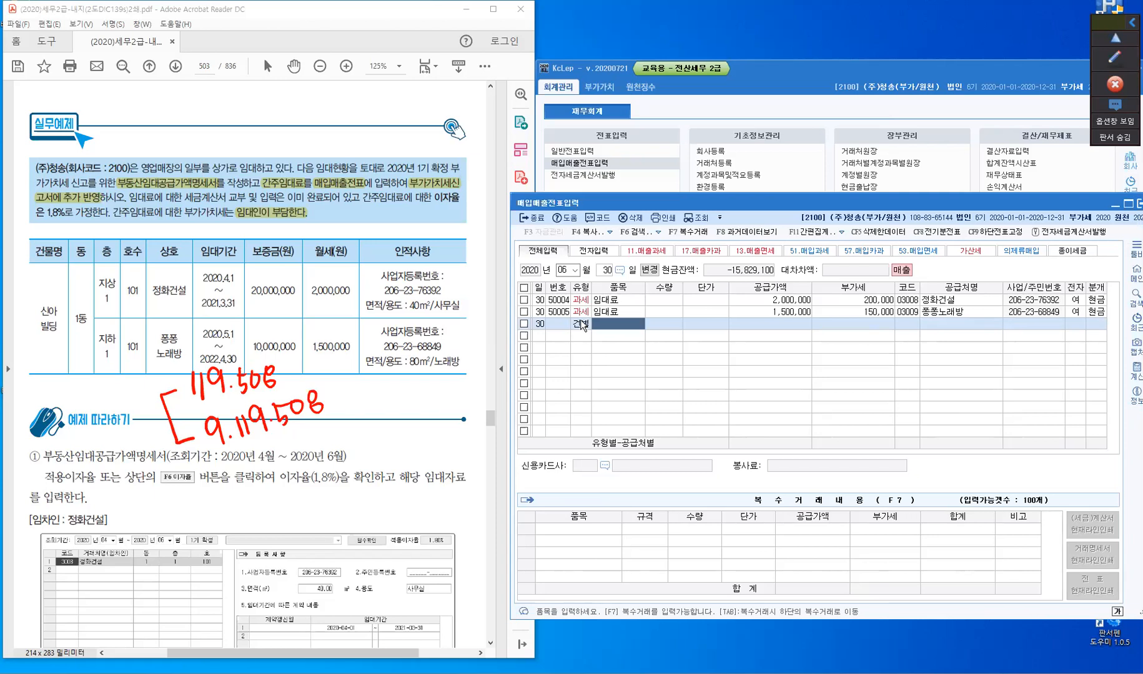
{"action": "type", "text": "가"}
{"action": "type", "text": "주임대료"}
{"action": "key", "text": "Return"}
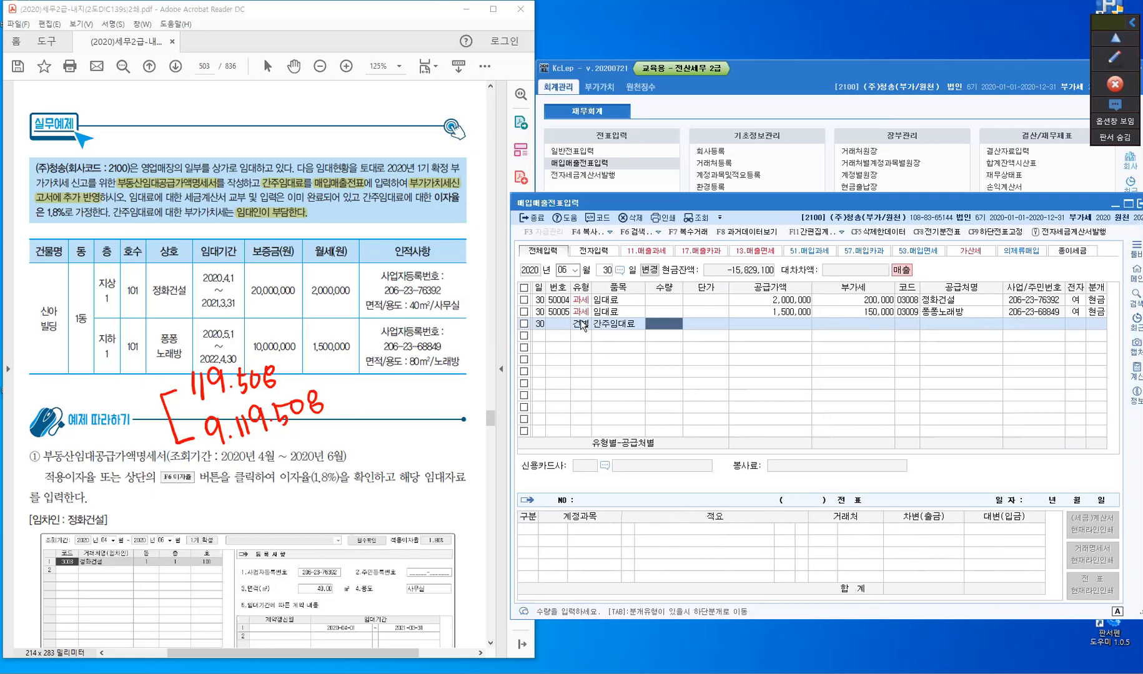
{"action": "key", "text": "Return"}
{"action": "key", "text": "Return"}
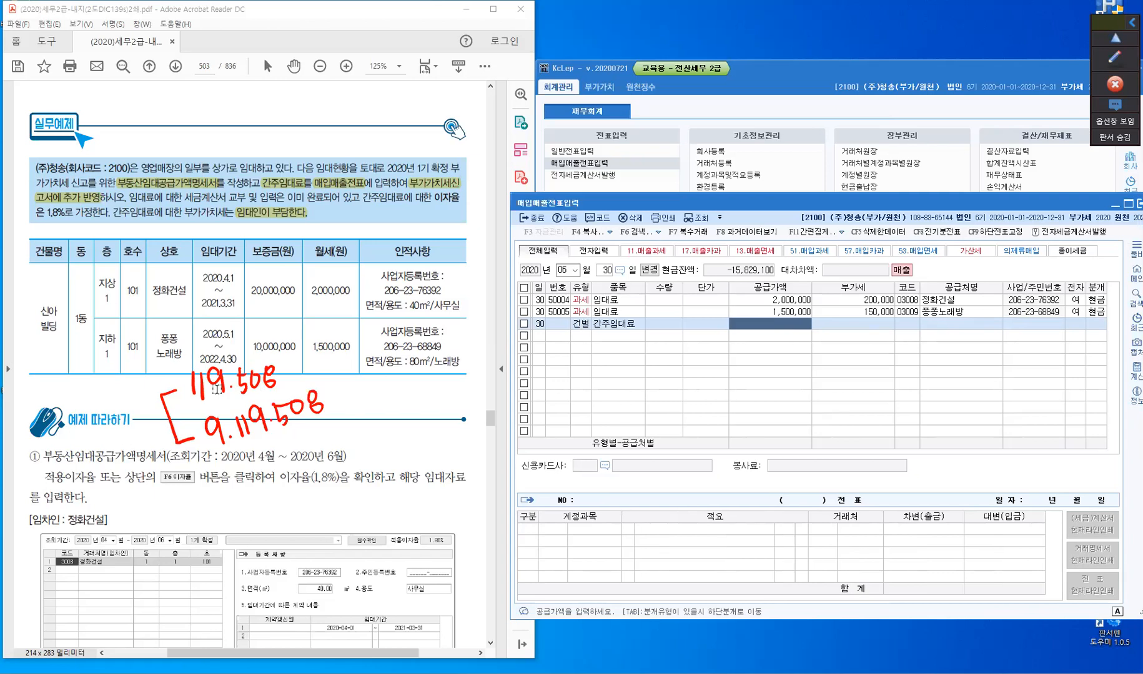
Calculate the VAT-inclusive 간주임대료 as 119,508 × 1.1 in the calculator.
{"action": "left_click", "coordinate": [217, 389]}
{"action": "key", "text": "XF86Calculator"}
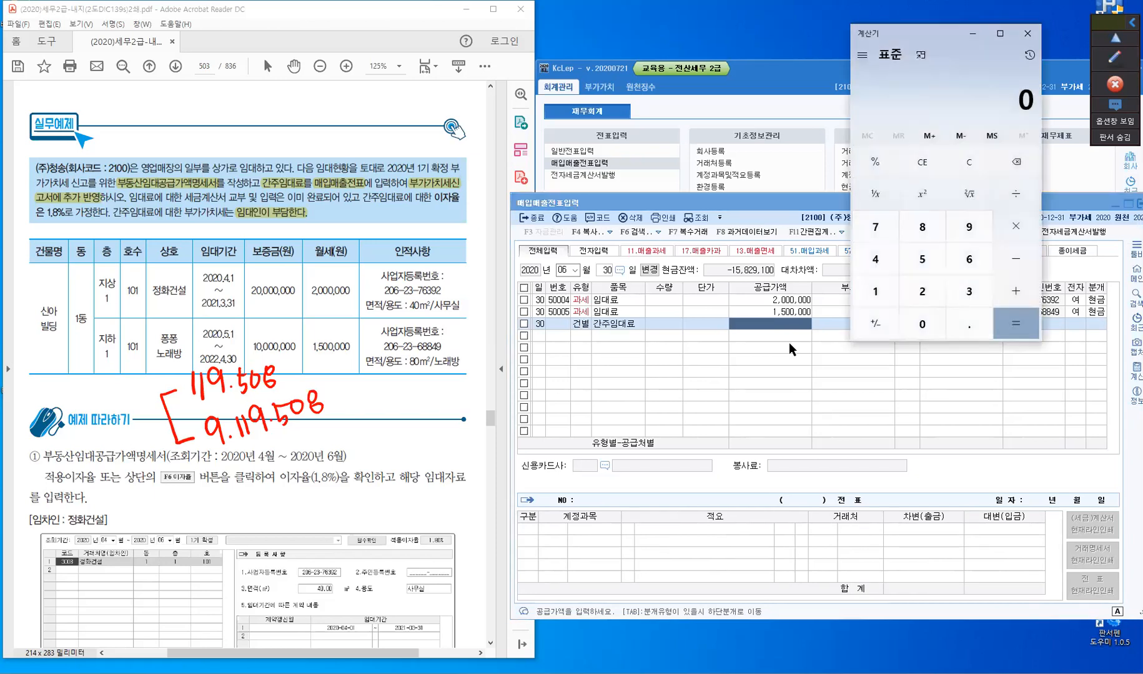
{"action": "type", "text": "119508"}
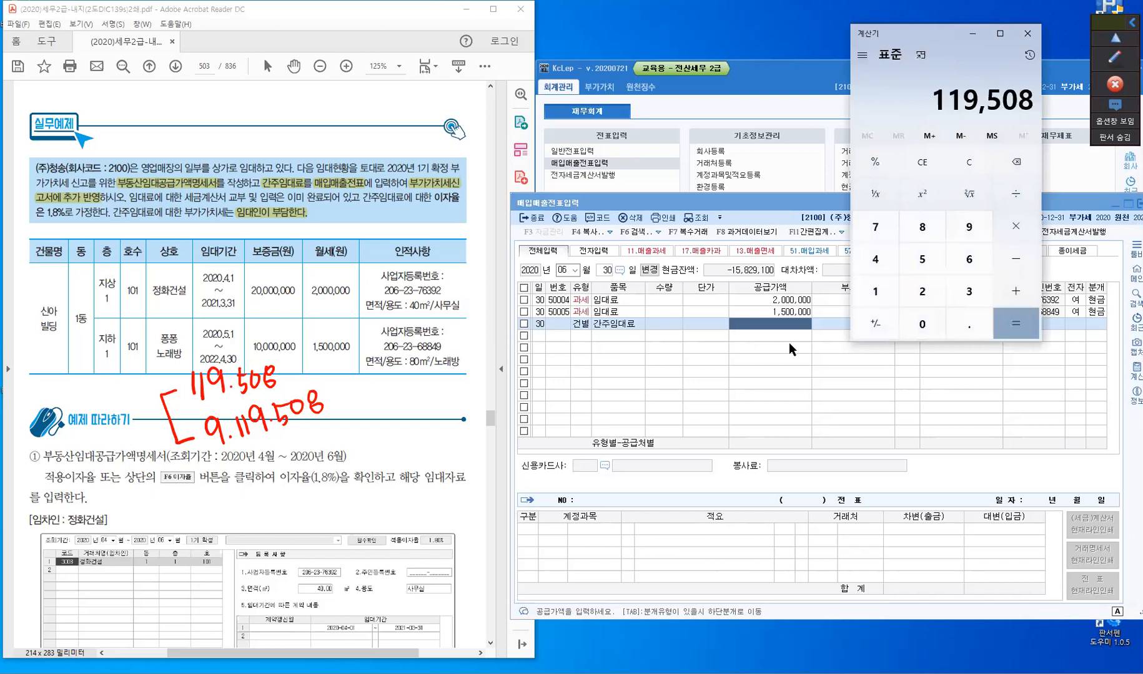
{"action": "key", "text": "asterisk"}
{"action": "type", "text": "1.1"}
{"action": "key", "text": "Return"}
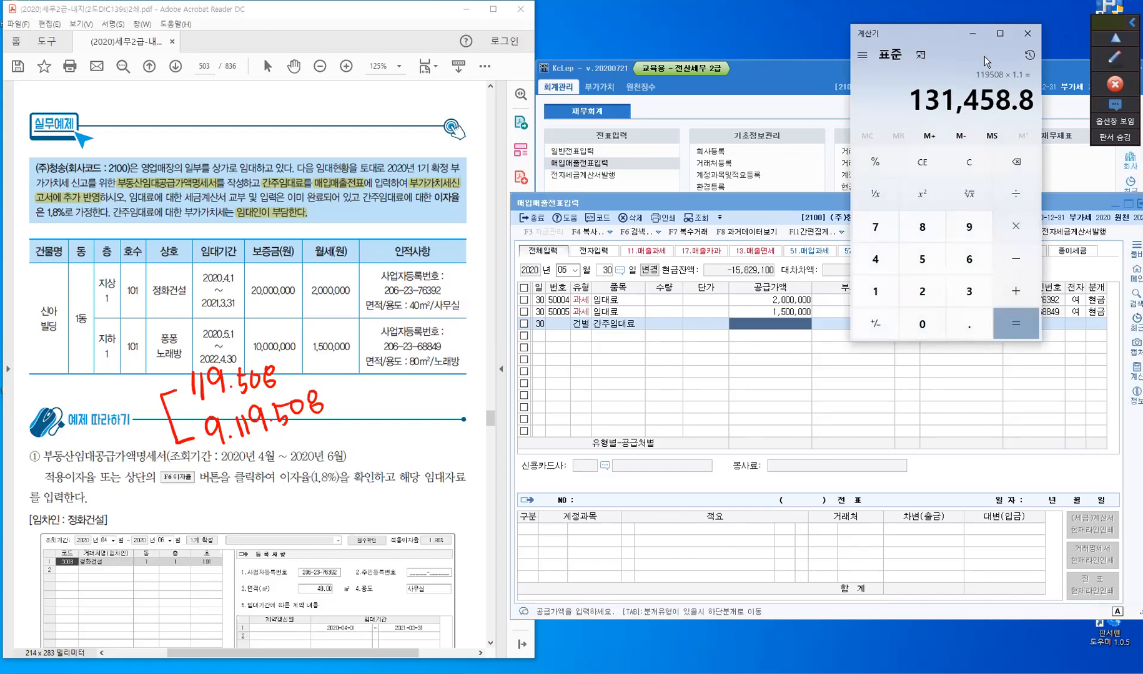
Enter the VAT-inclusive 131,458 for the 간주임대료 line and make its 공급가액 119,508 with a 부가세 of 11,950.
{"action": "left_click", "coordinate": [787, 321]}
{"action": "type", "text": "131,458"}
{"action": "key", "text": "Return"}
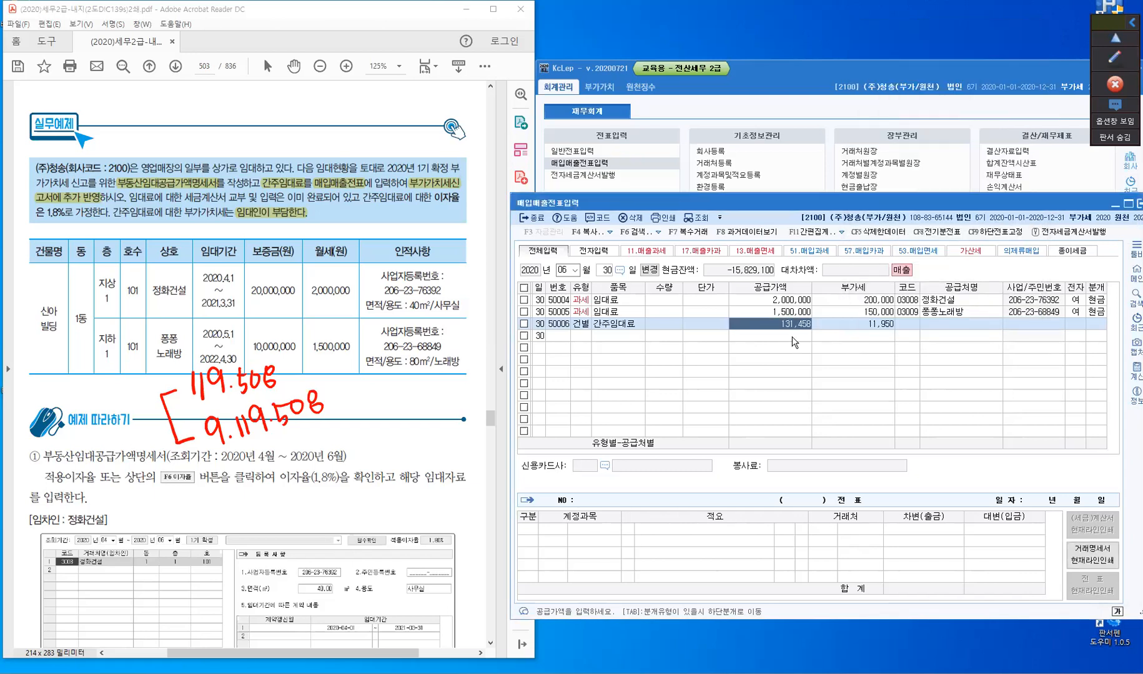
{"action": "type", "text": "119508"}
{"action": "key", "text": "Return"}
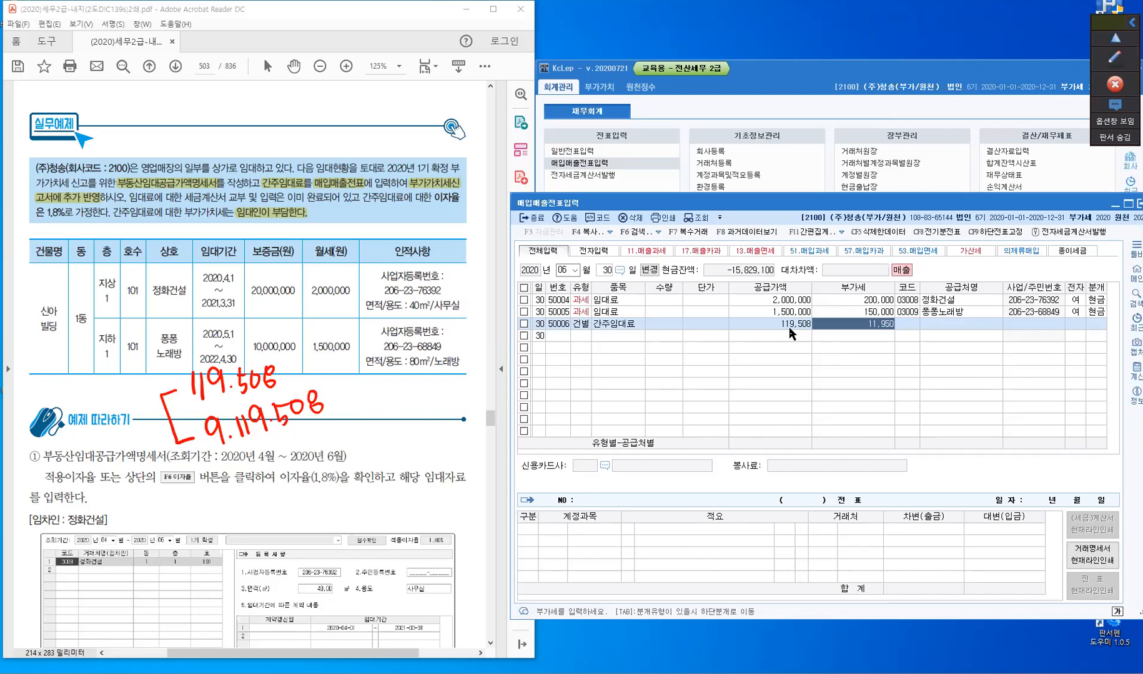
{"action": "key", "text": "Return"}
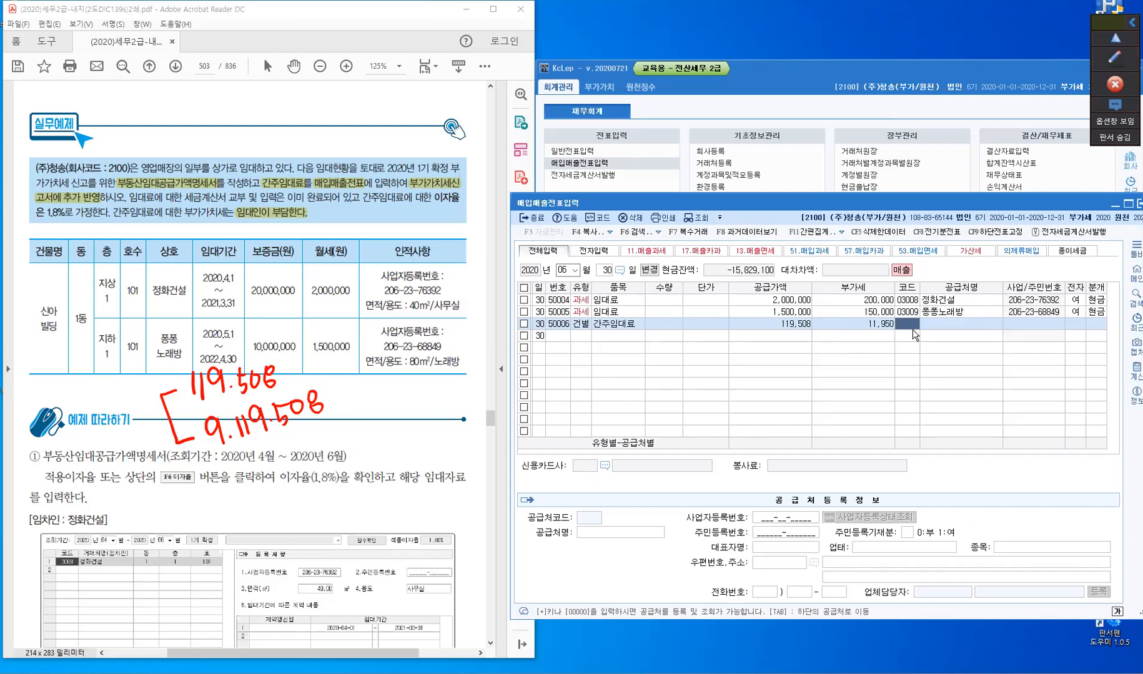
Leave the 공급처 of the 간주임대료 line blank and set its 분개 type to 3:혼합.
{"action": "left_click_drag", "start_coordinate": [918, 284], "coordinate": [952, 294]}
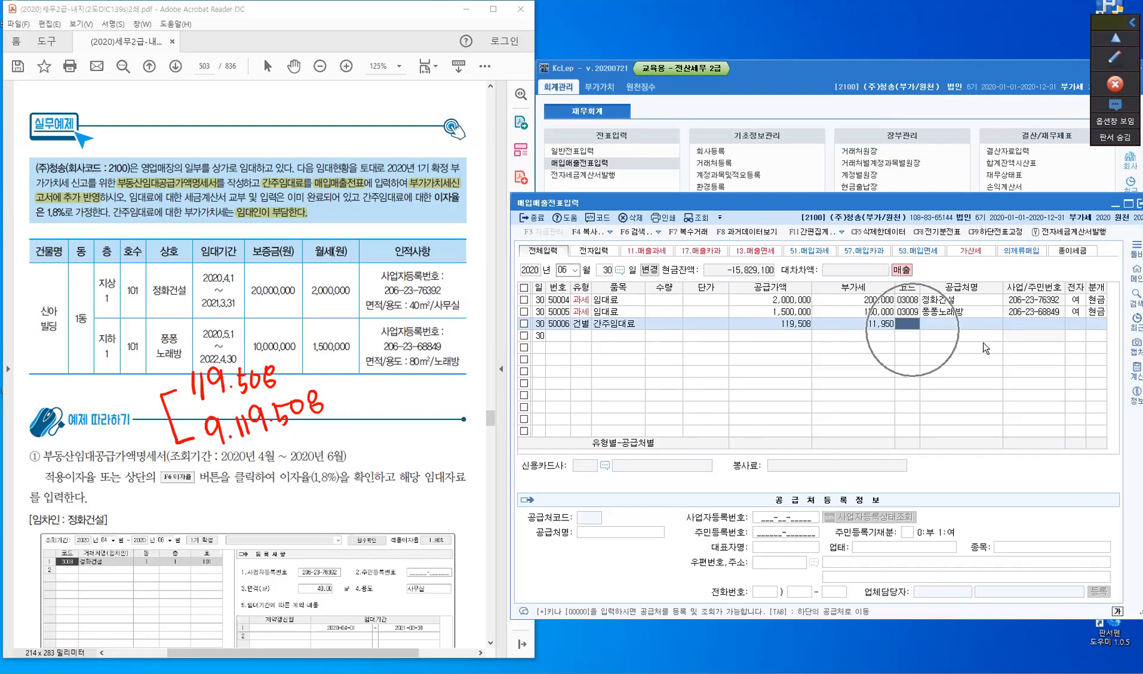
{"action": "left_click", "coordinate": [1099, 325]}
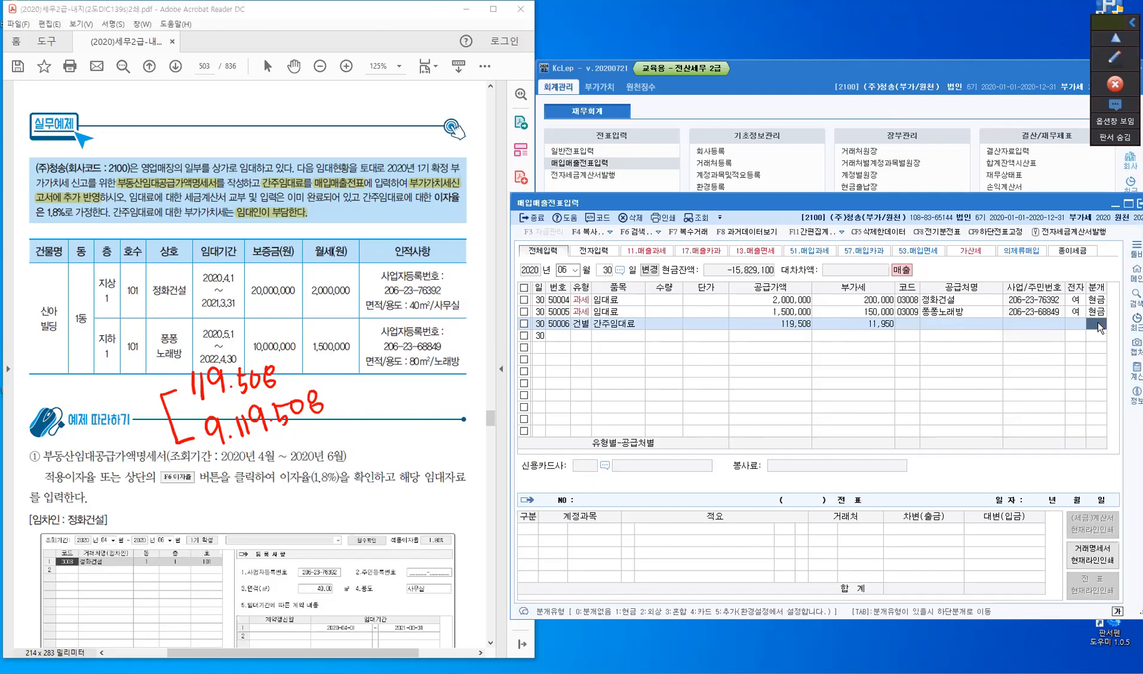
{"action": "type", "text": "3"}
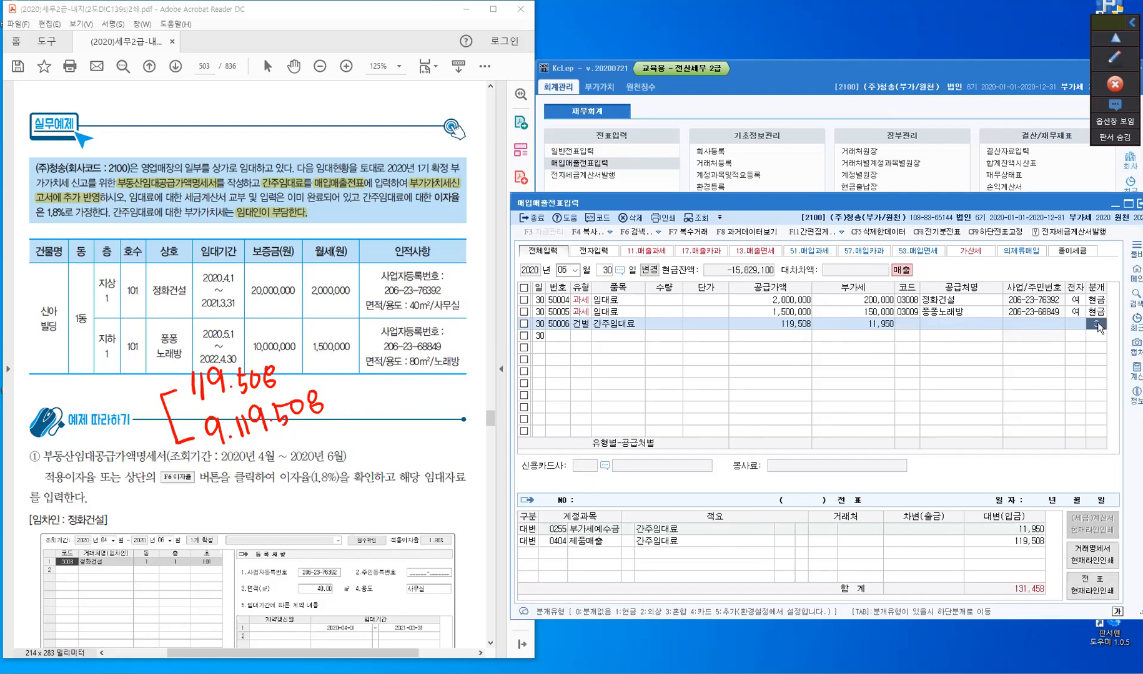
{"action": "key", "text": "Return"}
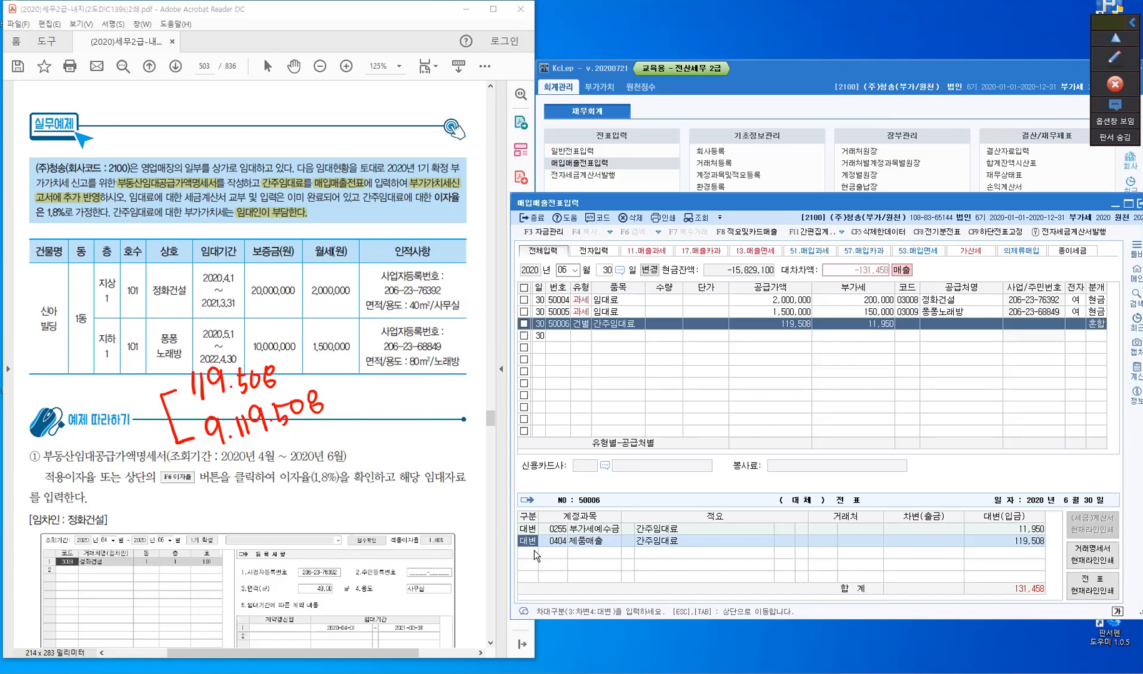
Change the 제품매출 journal line to a 차변 entry of 11,950 under 0817 세금과공과 and check the completed voucher.
{"action": "key", "text": "Return"}
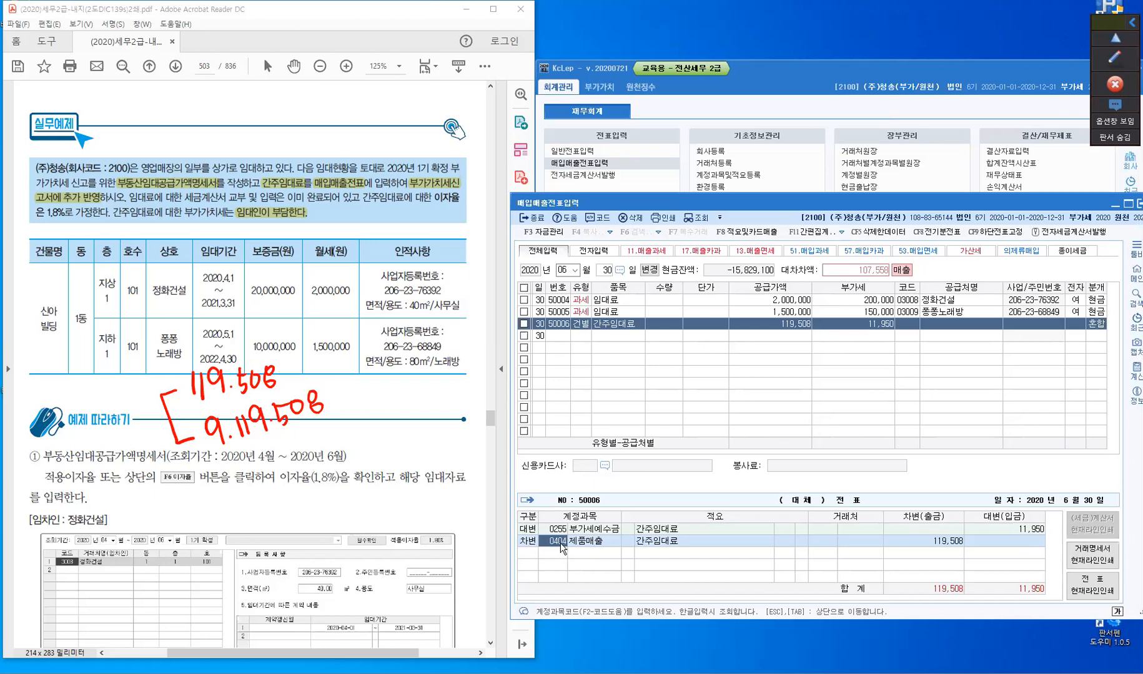
{"action": "type", "text": "817"}
{"action": "key", "text": "Return"}
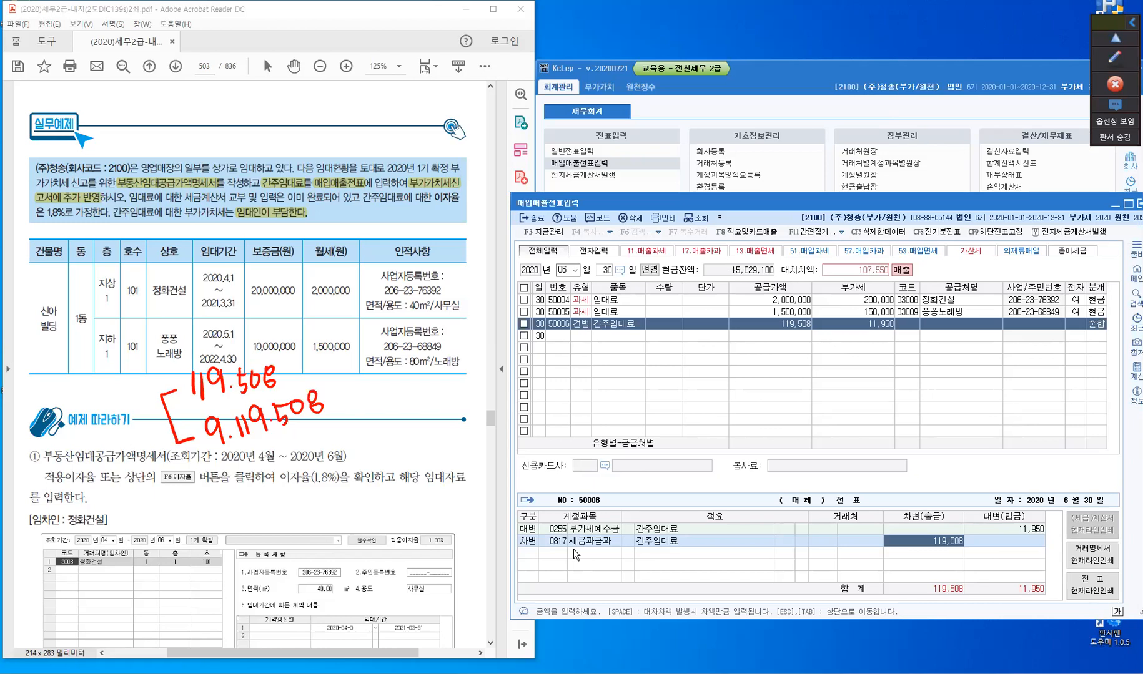
{"action": "type", "text": "11"}
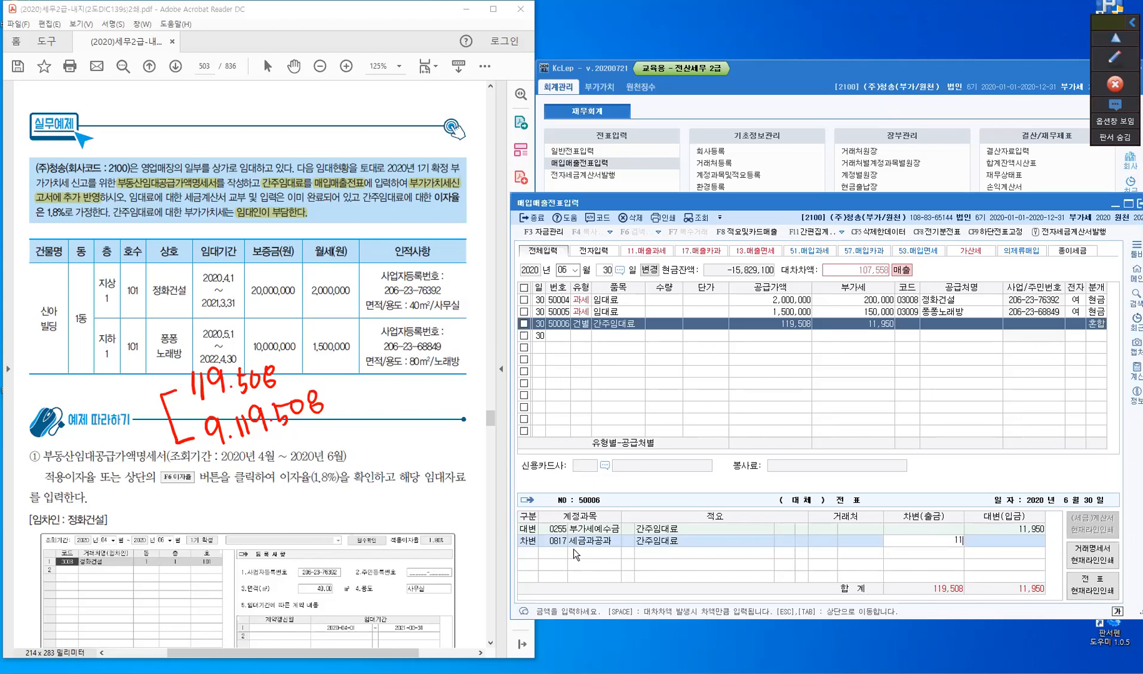
{"action": "type", "text": ",950"}
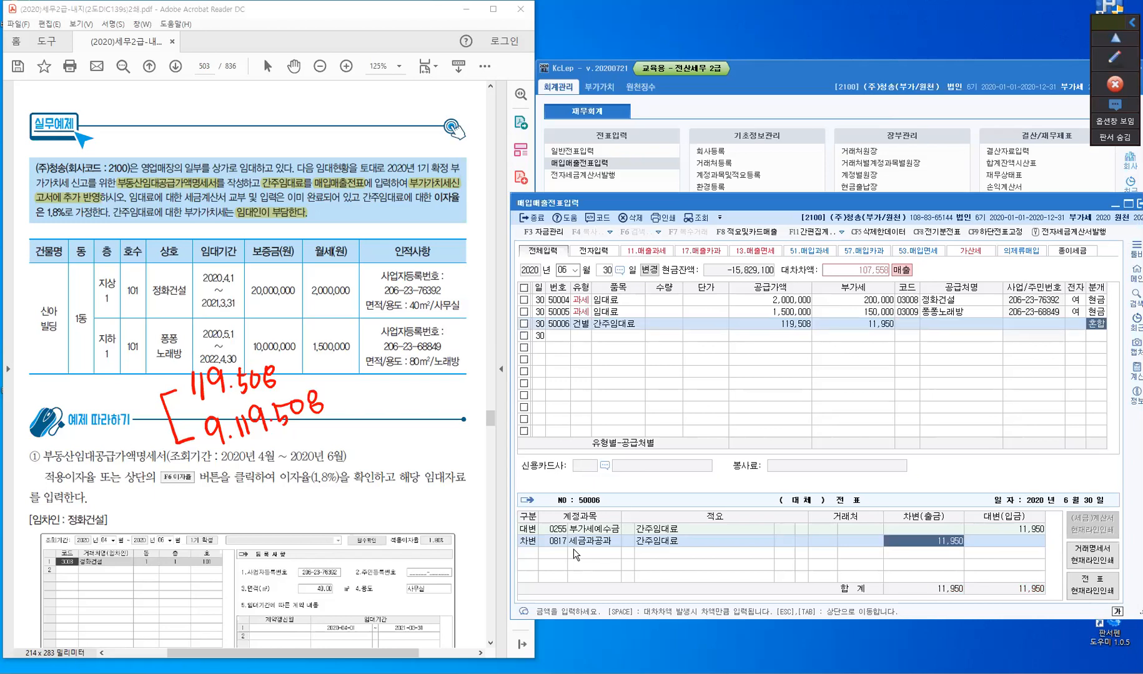
{"action": "key", "text": "Return"}
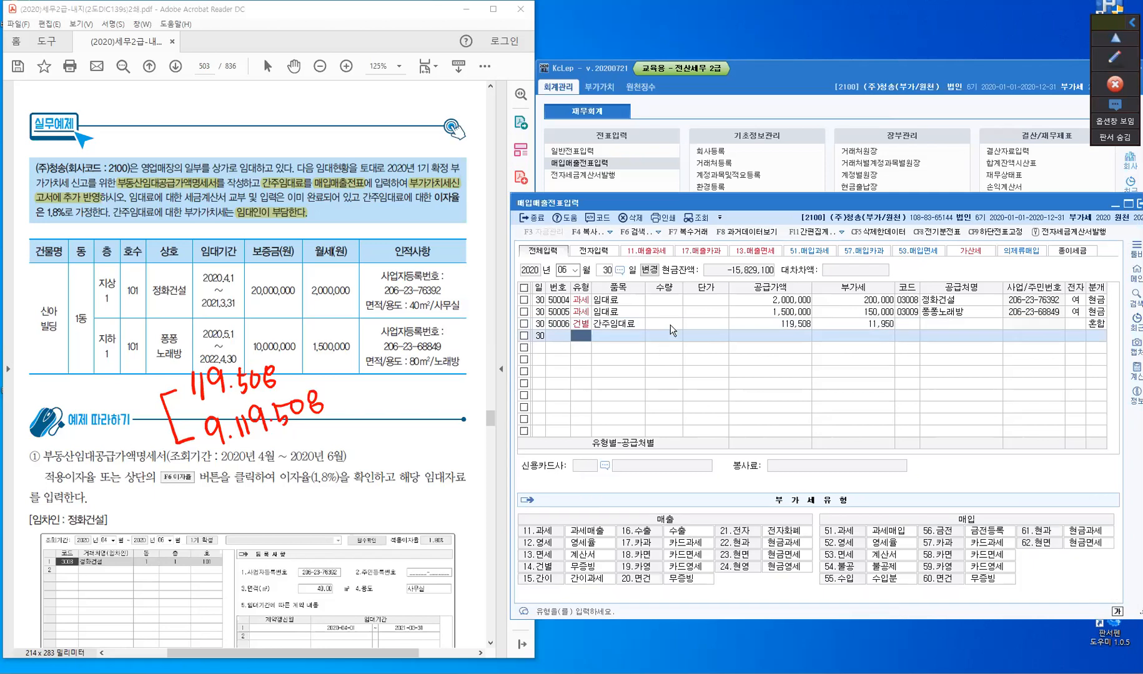
{"action": "left_click", "coordinate": [671, 324]}
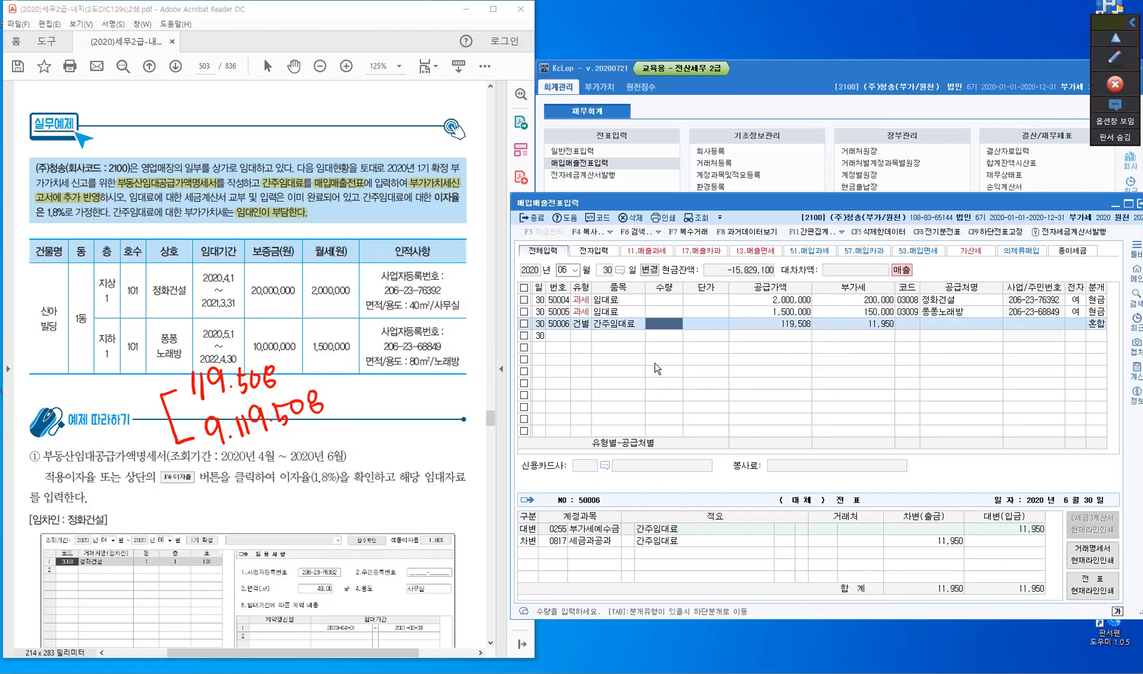
Close the voucher entry, open 부가가치세신고서 and load the period from April 1 to June 30, 2020.
{"action": "left_click", "coordinate": [535, 222]}
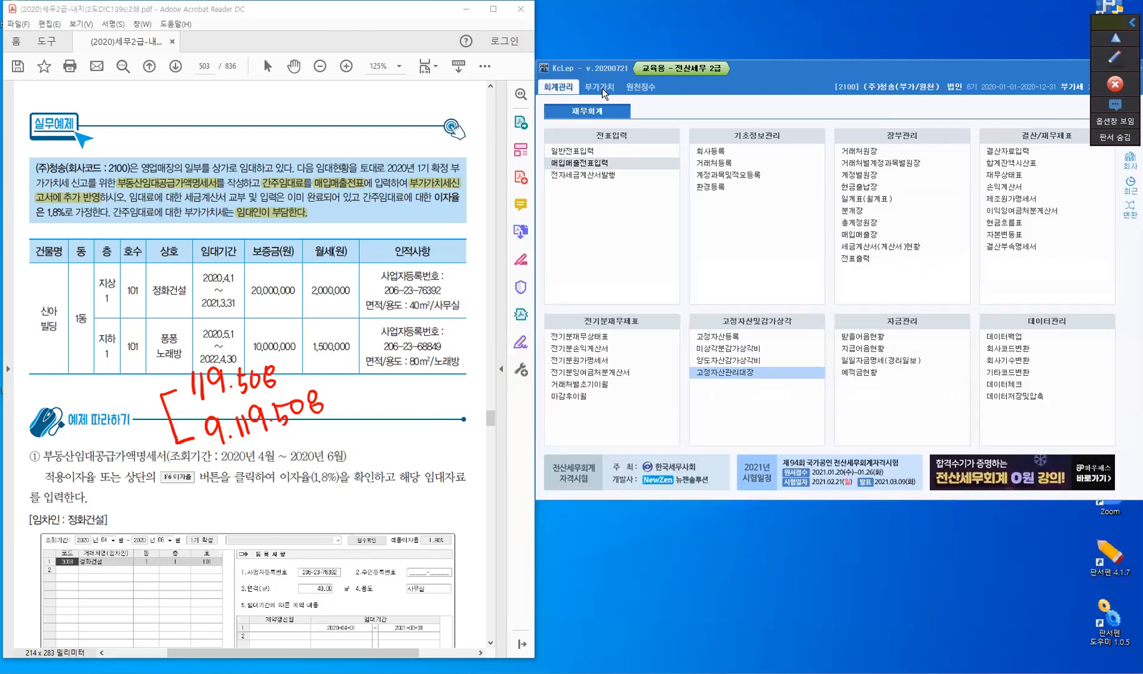
{"action": "left_click", "coordinate": [601, 88]}
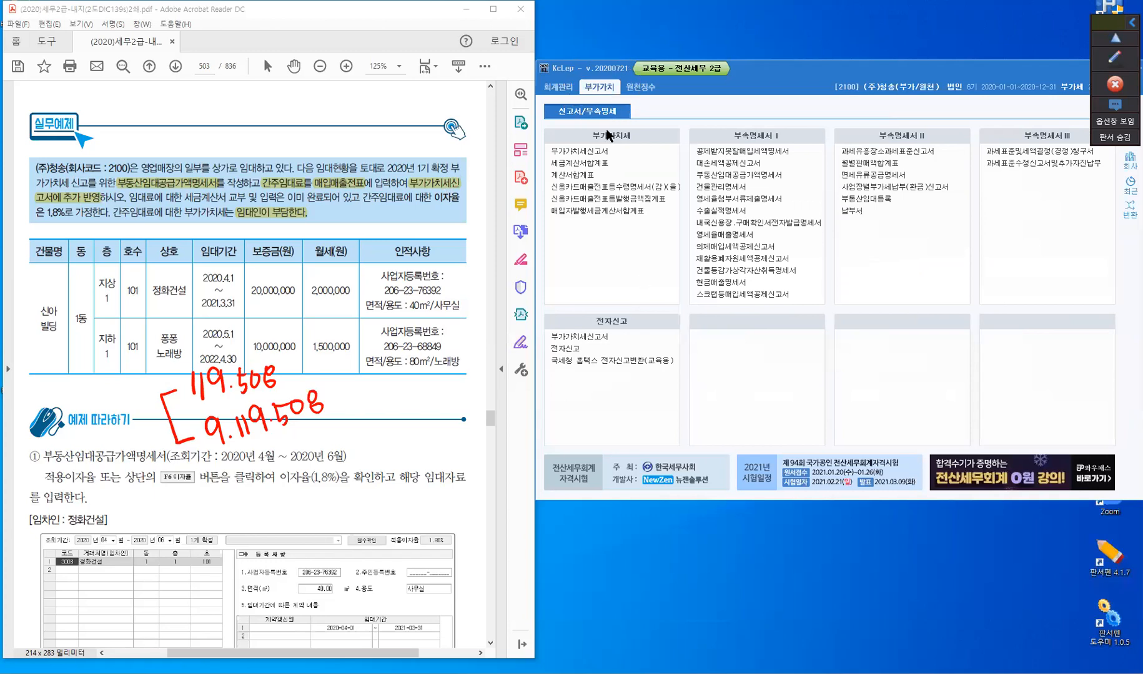
{"action": "left_click", "coordinate": [598, 156]}
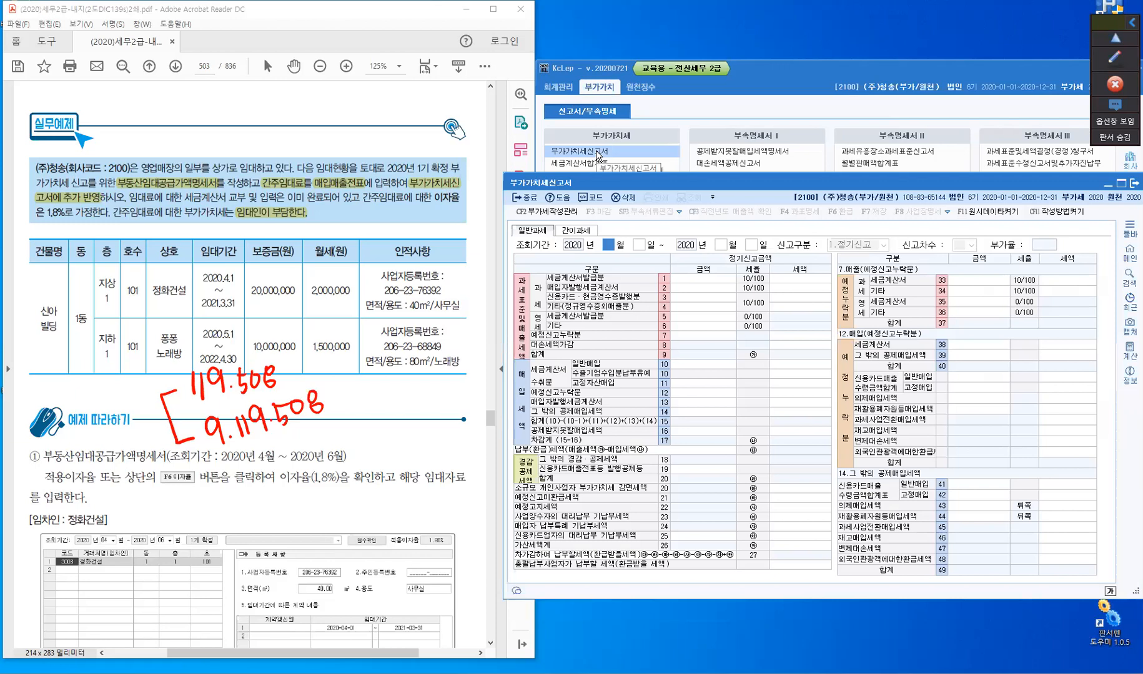
{"action": "type", "text": "4"}
{"action": "key", "text": "Return"}
{"action": "type", "text": "6"}
{"action": "key", "text": "Return"}
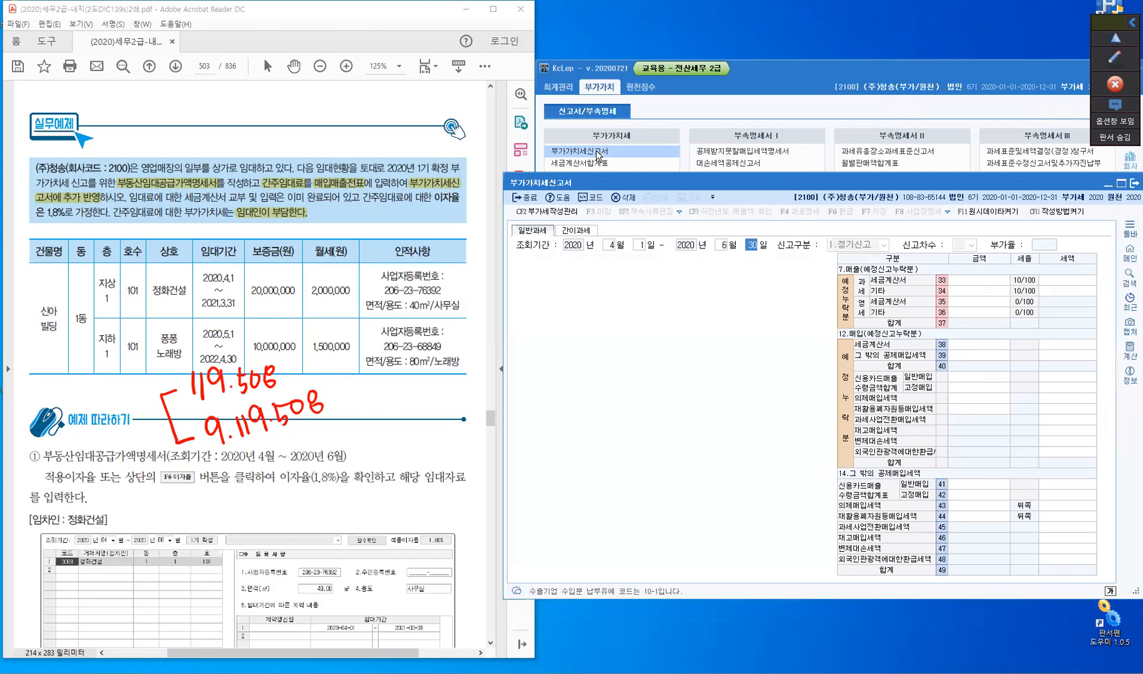
{"action": "key", "text": "Return"}
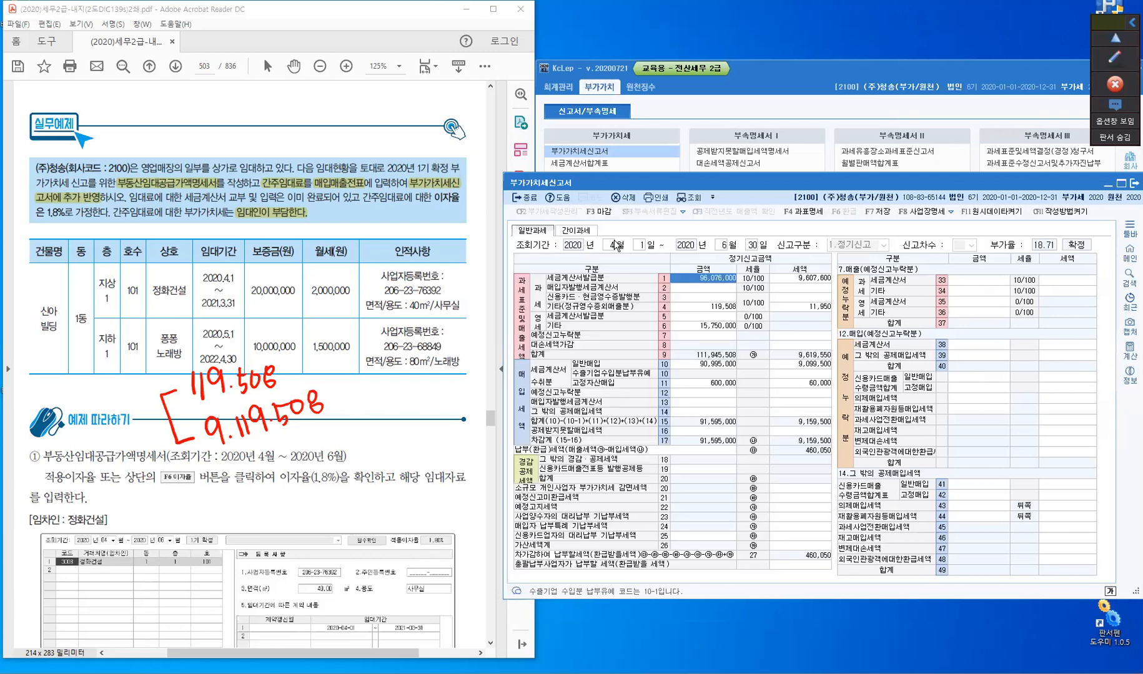
Open the 과세표준명세 of the return, try to fill in the 종목 of line 31 수입금액제외, and confirm it.
{"action": "key", "text": "ctrl"}
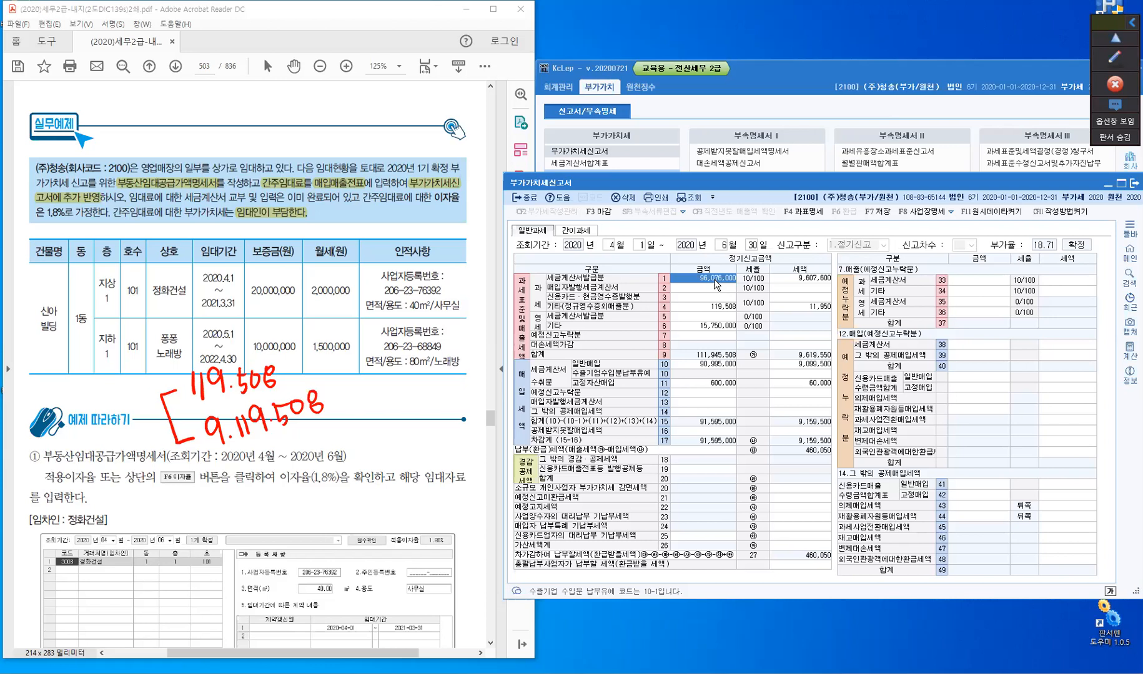
{"action": "left_click", "coordinate": [696, 309]}
{"action": "left_click_drag", "start_coordinate": [737, 281], "coordinate": [734, 280]}
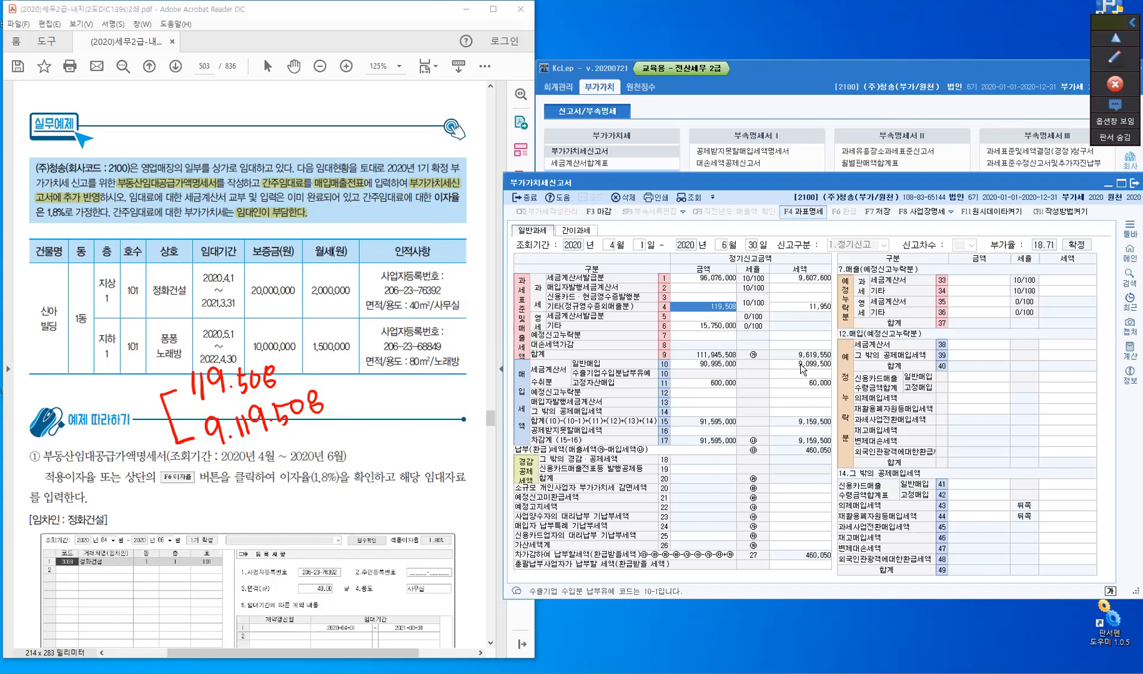
{"action": "key", "text": "F4"}
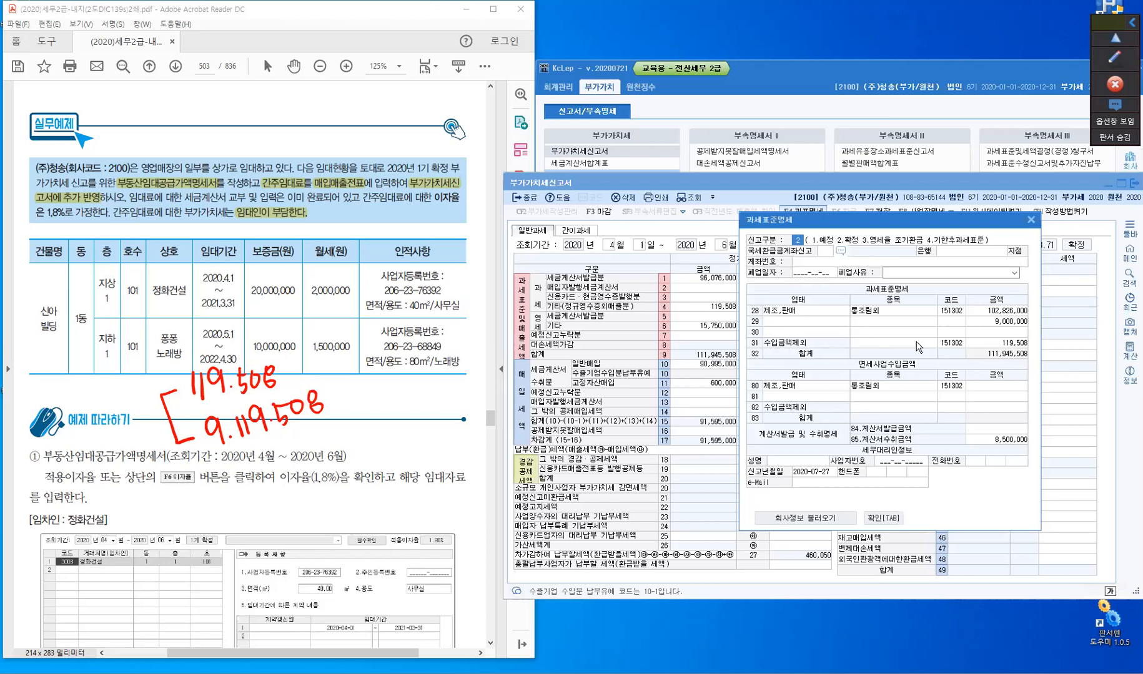
{"action": "left_click", "coordinate": [1018, 347]}
{"action": "type", "text": "간종"}
{"action": "key", "text": "Return"}
{"action": "left_click", "coordinate": [891, 521]}
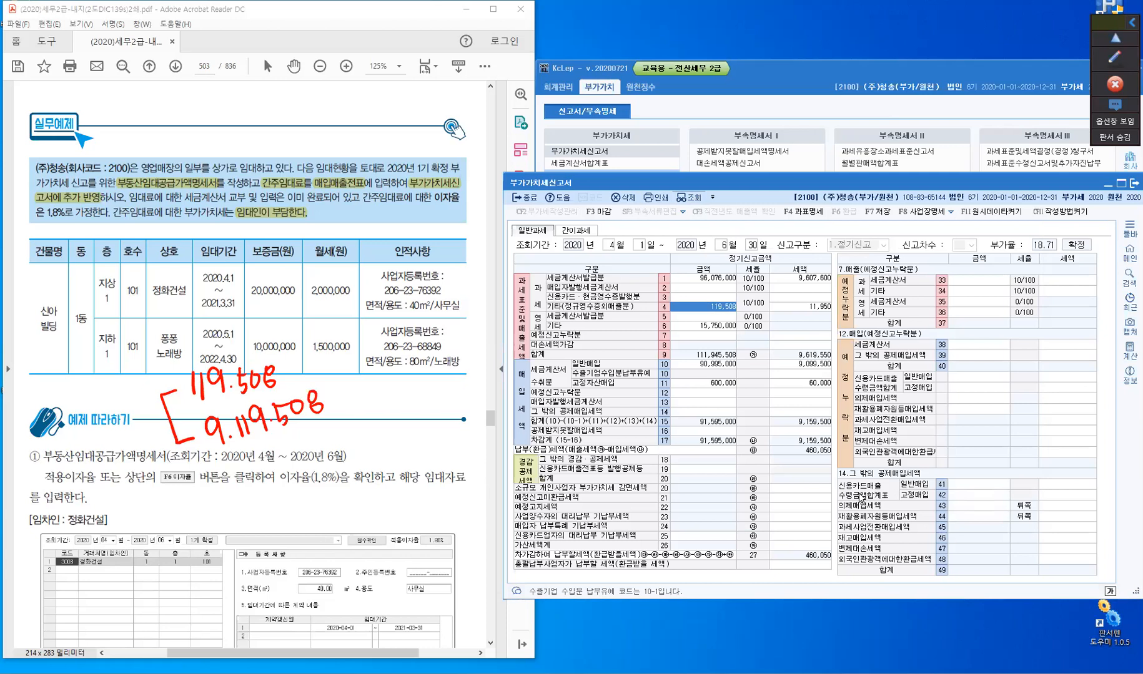
Reopen the 과세표준명세, check how line 31 수입금액제외 reflects the 간주임대료, and close it.
{"action": "key", "text": "Up"}
{"action": "key", "text": "Up"}
{"action": "key", "text": "Up"}
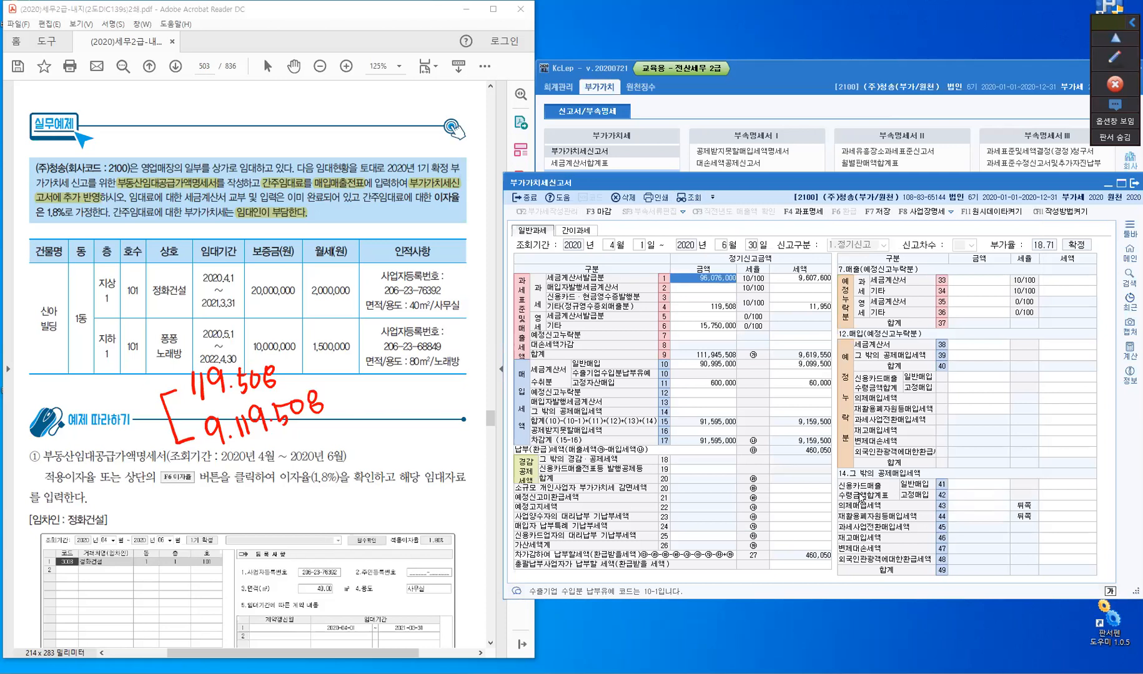
{"action": "left_click", "coordinate": [815, 213]}
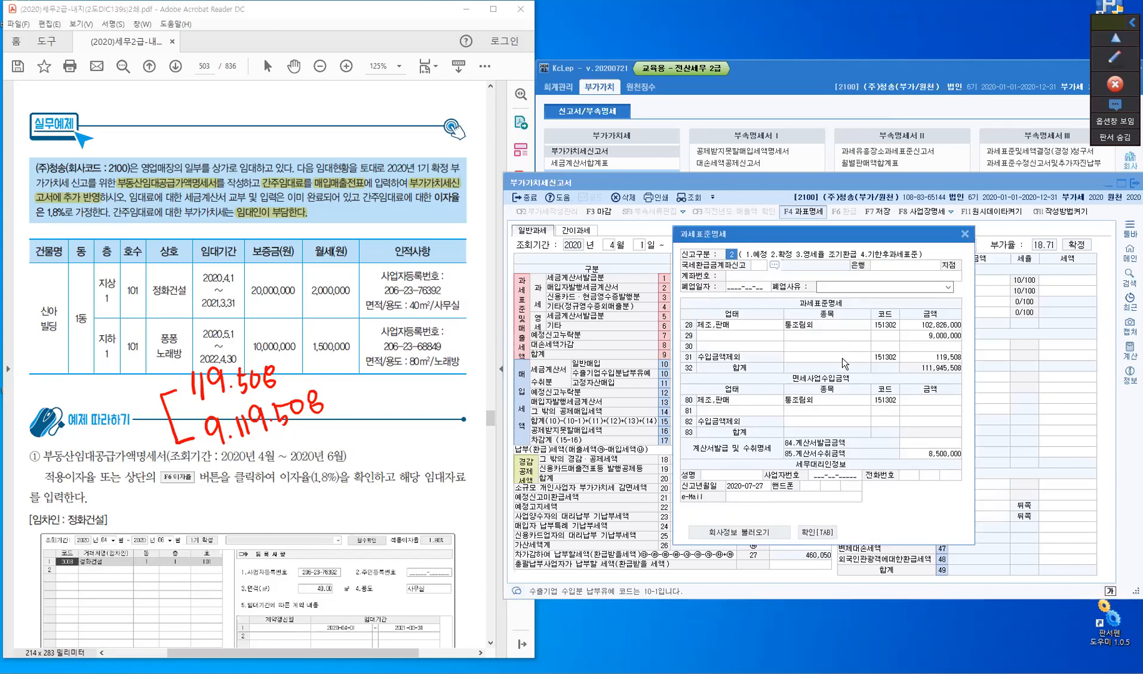
{"action": "key", "text": "ctrl"}
{"action": "left_click", "coordinate": [965, 236]}
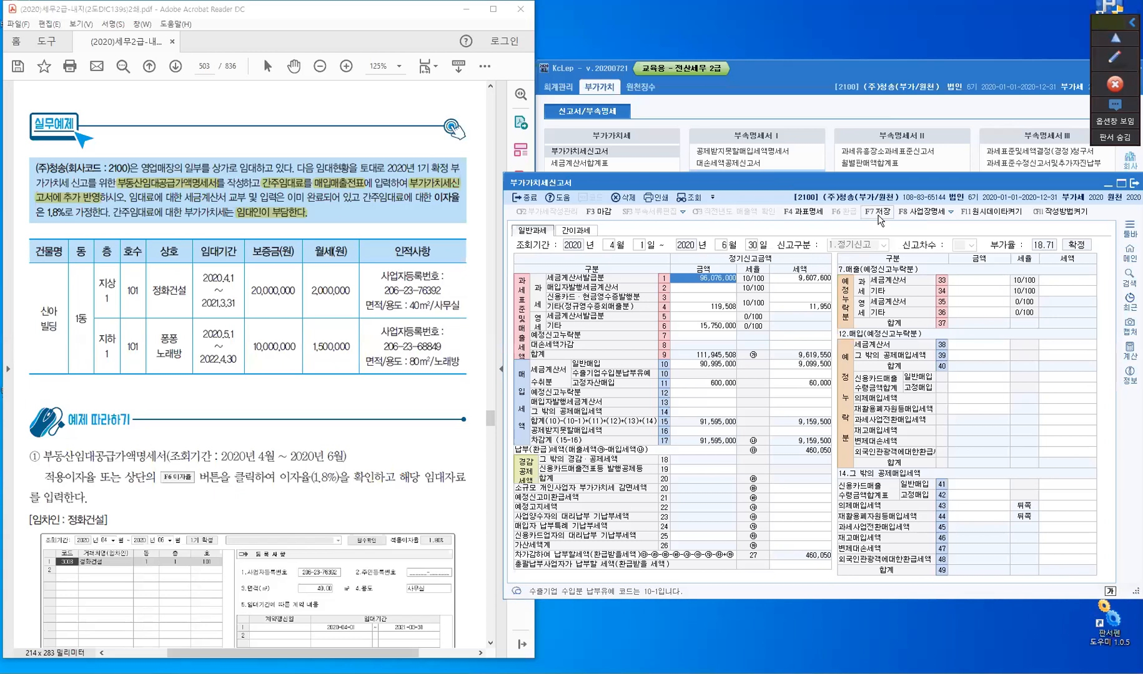
Close the 부가가치세신고서 and return to the 부가가치 menu.
{"action": "left_click", "coordinate": [857, 406]}
{"action": "left_click", "coordinate": [531, 199]}
{"action": "left_click", "coordinate": [528, 200]}
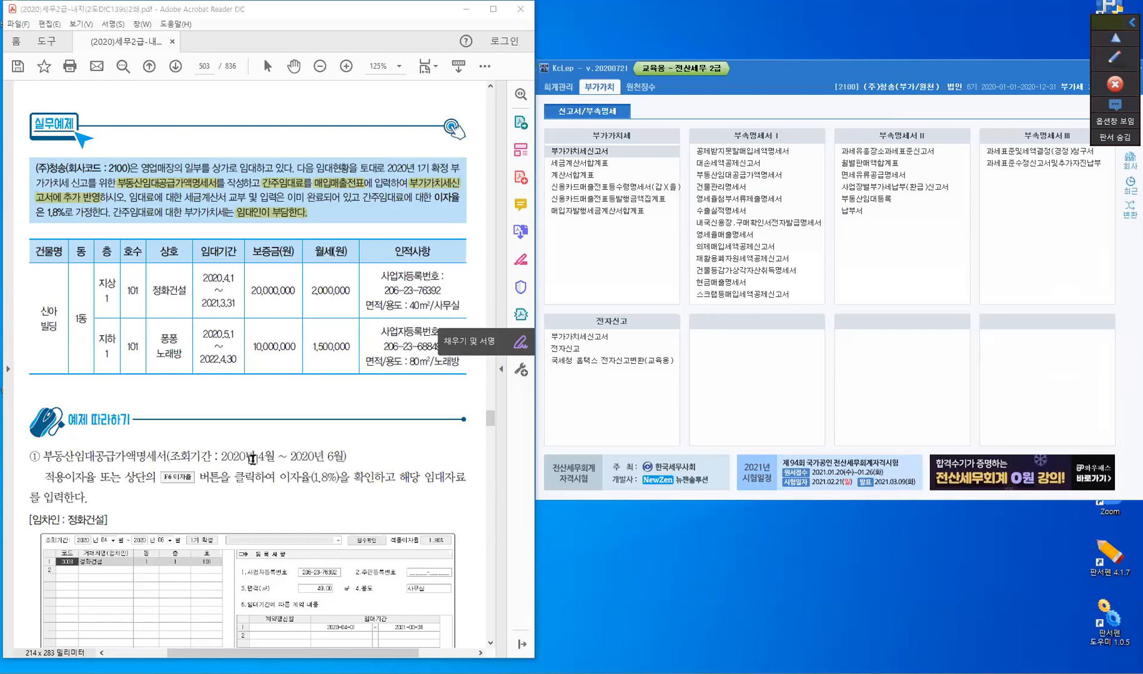
Go to the 심화연습 problems in the textbook PDF and switch the company to 2300 (주)대흥 for problem [1].
{"action": "scroll", "coordinate": [253, 460], "scroll_direction": "down", "scroll_amount": 5}
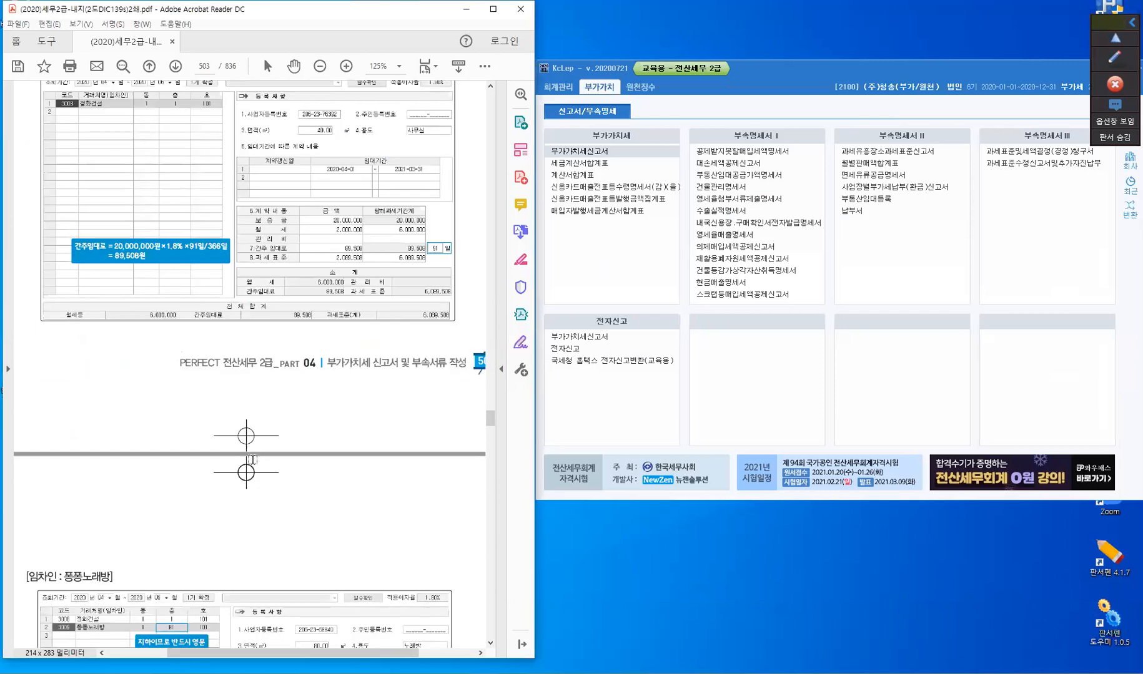
{"action": "scroll", "coordinate": [253, 460], "scroll_direction": "down", "scroll_amount": 5}
{"action": "scroll", "coordinate": [253, 459], "scroll_direction": "down", "scroll_amount": 5}
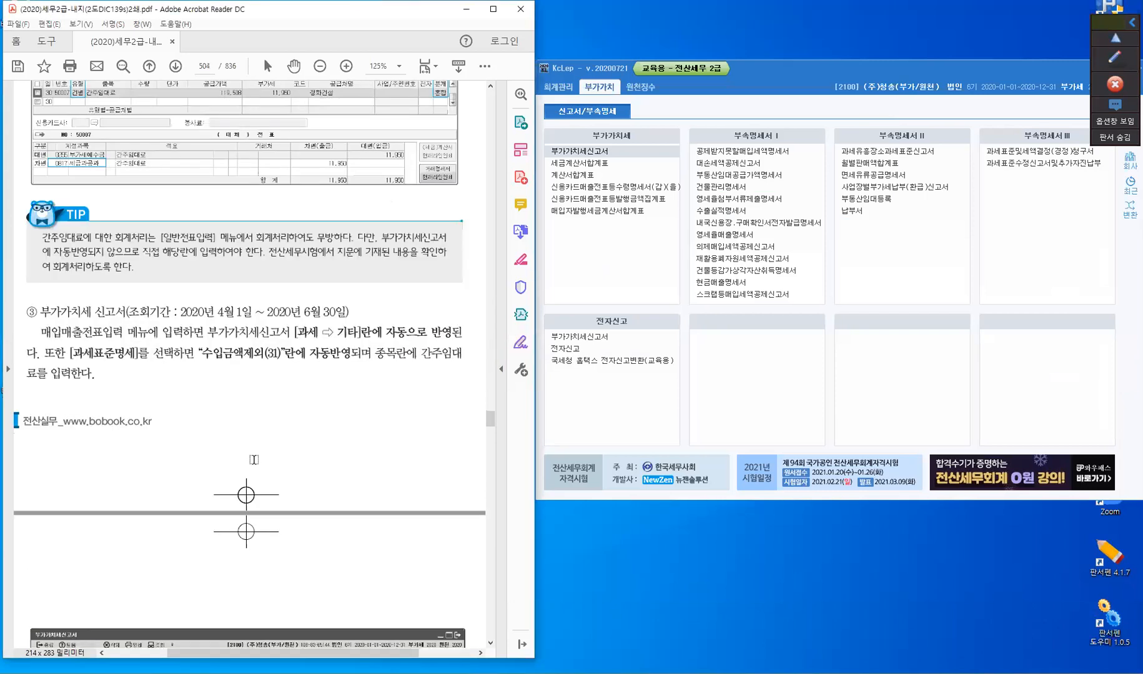
{"action": "scroll", "coordinate": [253, 460], "scroll_direction": "down", "scroll_amount": 5}
{"action": "scroll", "coordinate": [253, 460], "scroll_direction": "down", "scroll_amount": 1}
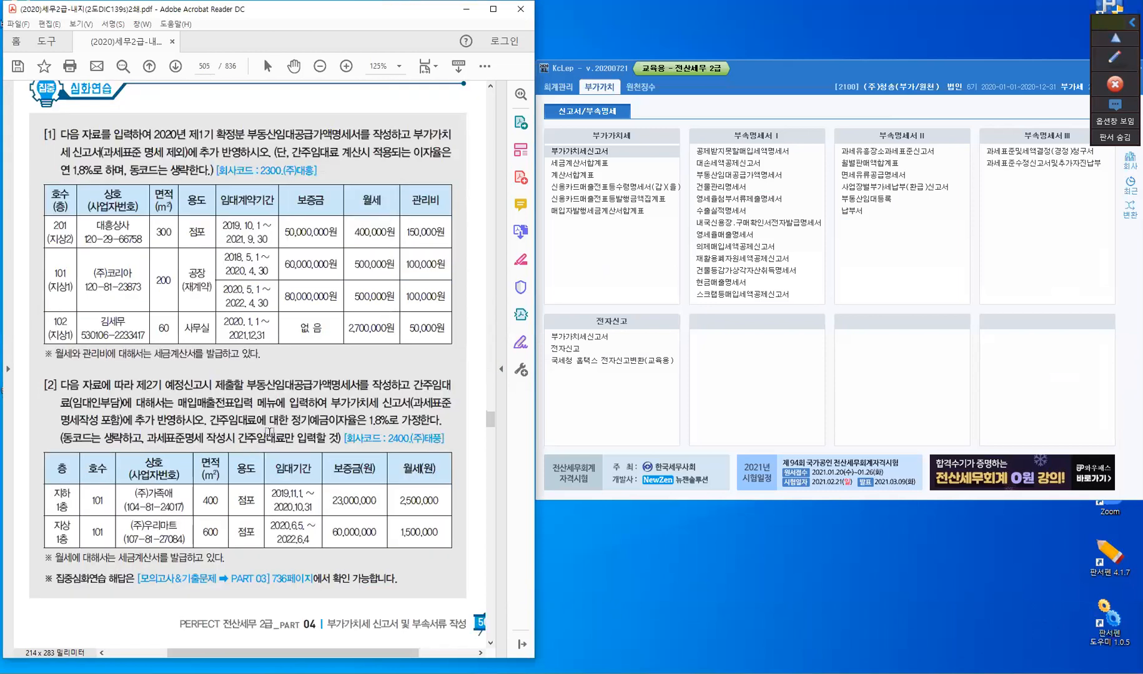
{"action": "key", "text": "ctrl"}
{"action": "left_click", "coordinate": [1131, 161]}
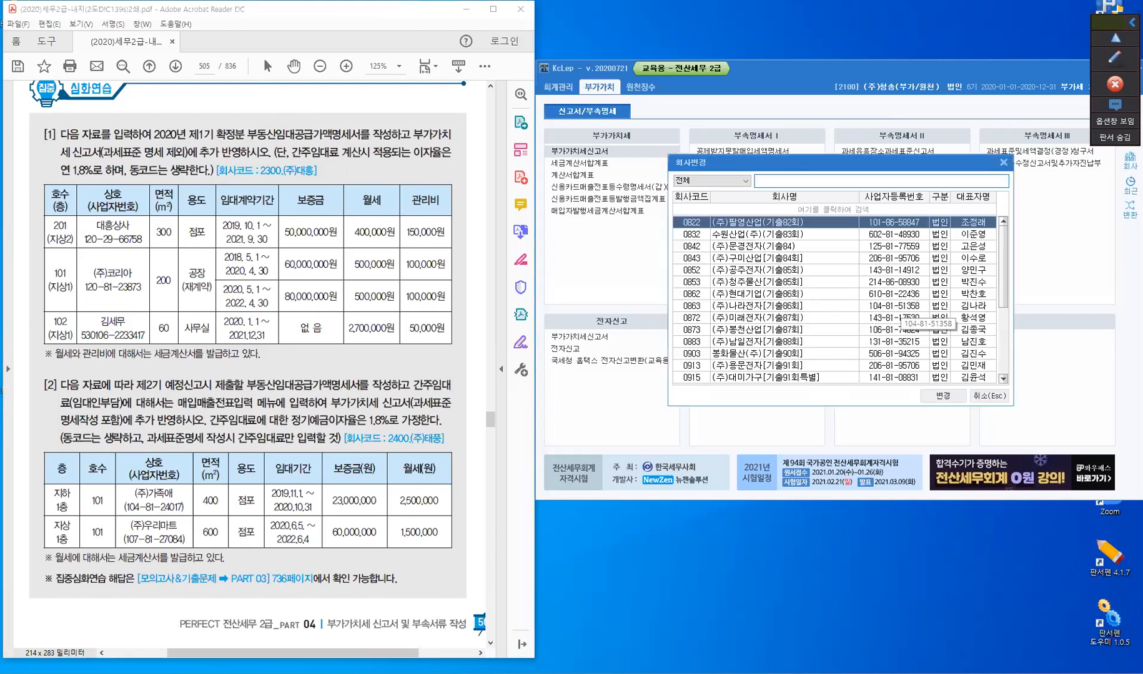
{"action": "type", "text": "2300"}
{"action": "key", "text": "Return"}
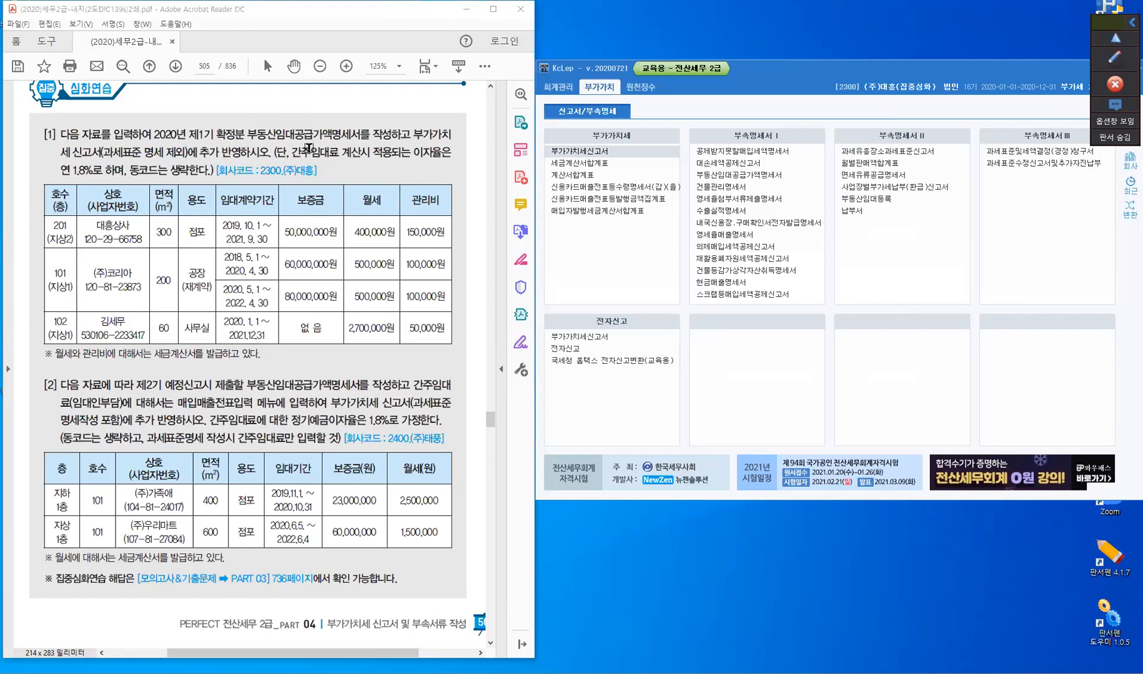
Highlight 부동산임대공급가액명세서, (과세표준 명세 제외) and 부가가치 in the text of 심화연습 problem [1].
{"action": "left_click_drag", "start_coordinate": [248, 135], "coordinate": [359, 138]}
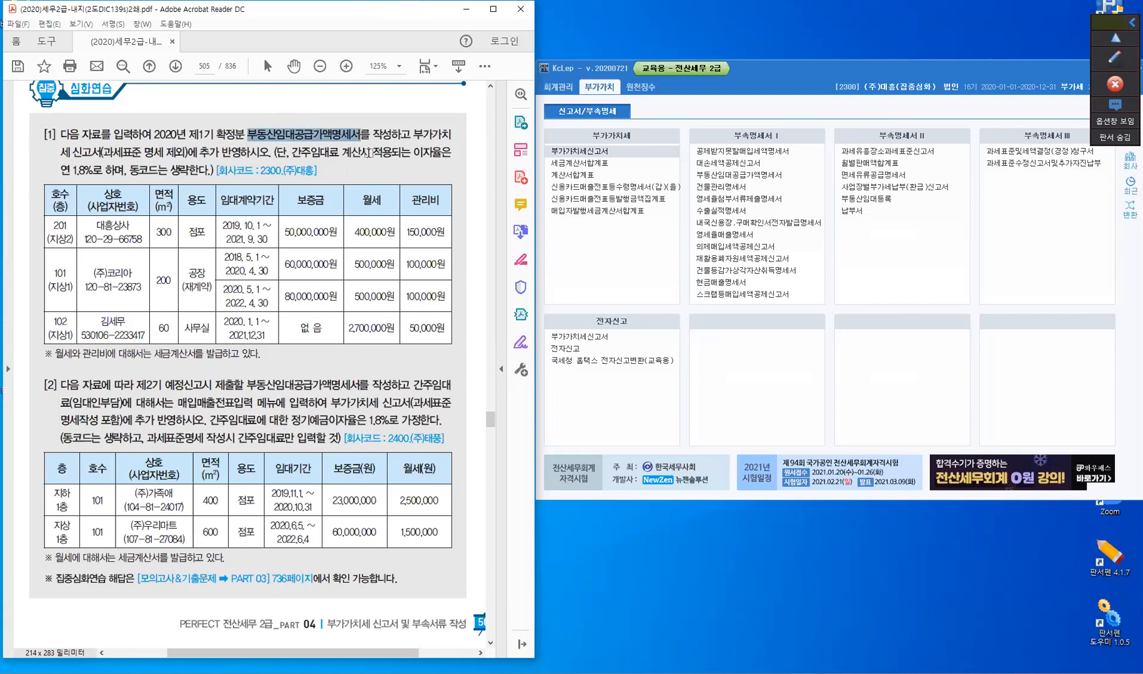
{"action": "left_click", "coordinate": [408, 141]}
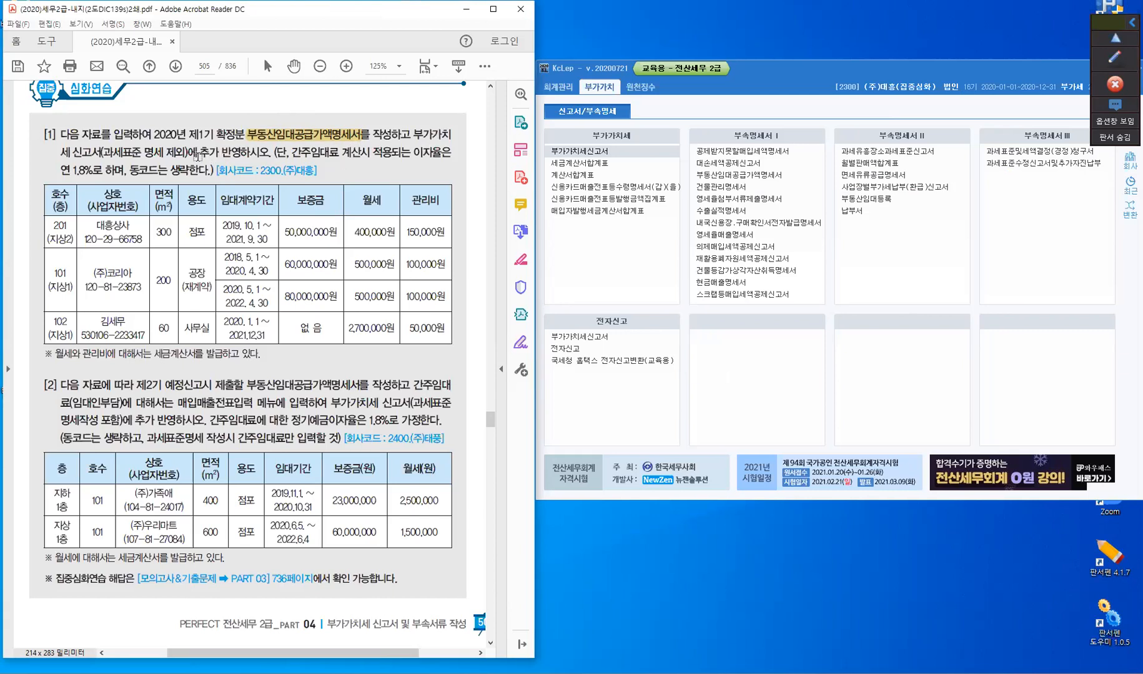
{"action": "left_click_drag", "start_coordinate": [103, 153], "coordinate": [184, 160]}
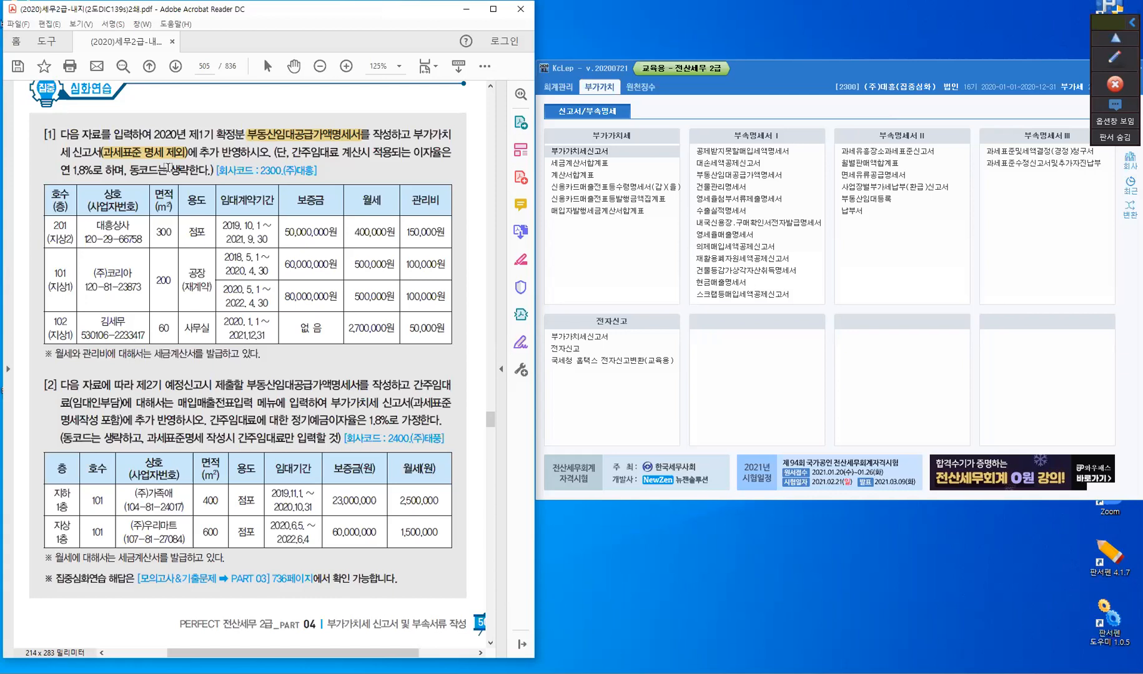
{"action": "double_click", "coordinate": [445, 133]}
{"action": "left_click", "coordinate": [417, 172]}
Open 부동산임대공급가액명세서 and load the period from April to June 2020.
{"action": "left_click", "coordinate": [756, 138]}
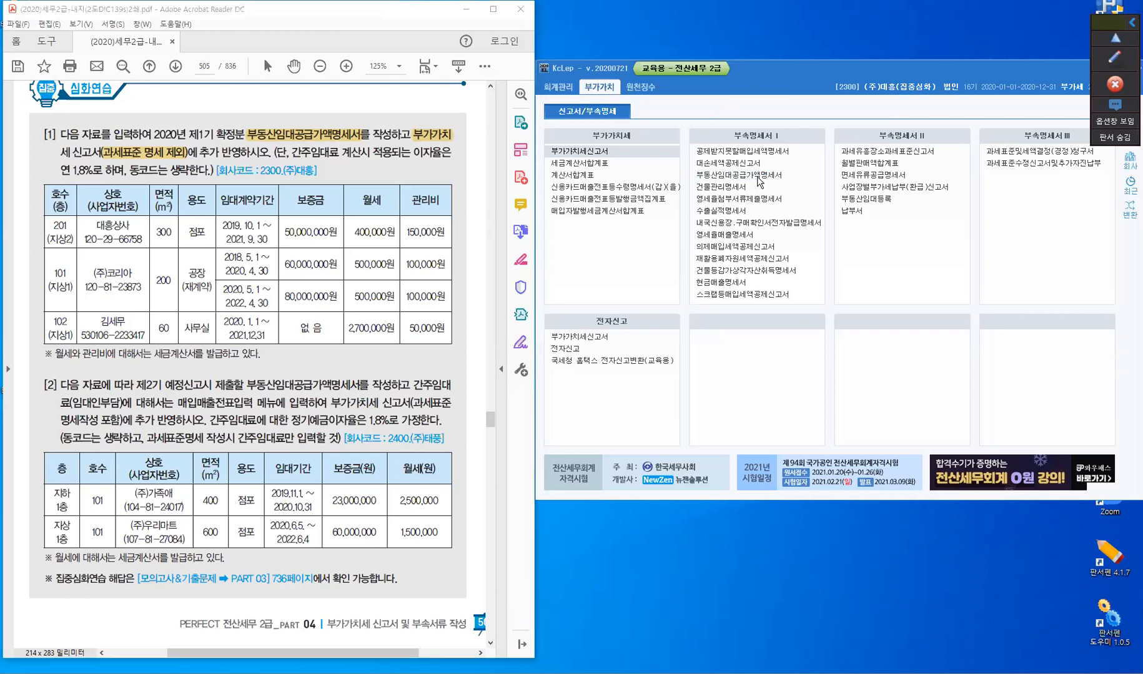
{"action": "left_click", "coordinate": [765, 174]}
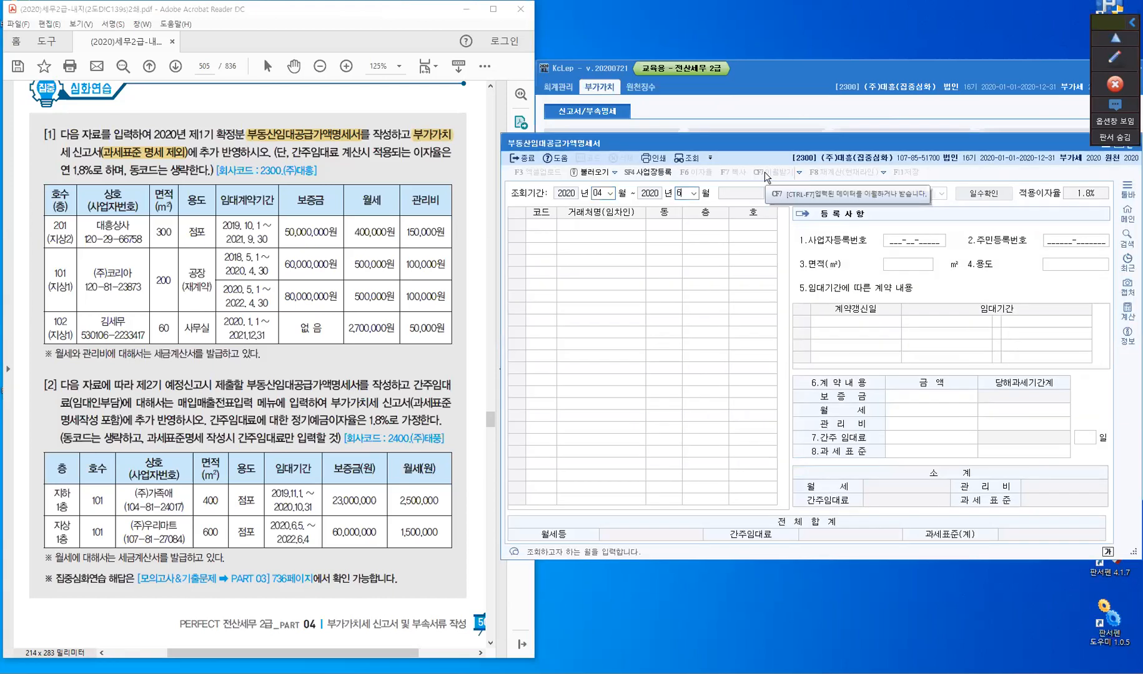
{"action": "type", "text": "04"}
{"action": "key", "text": "Return"}
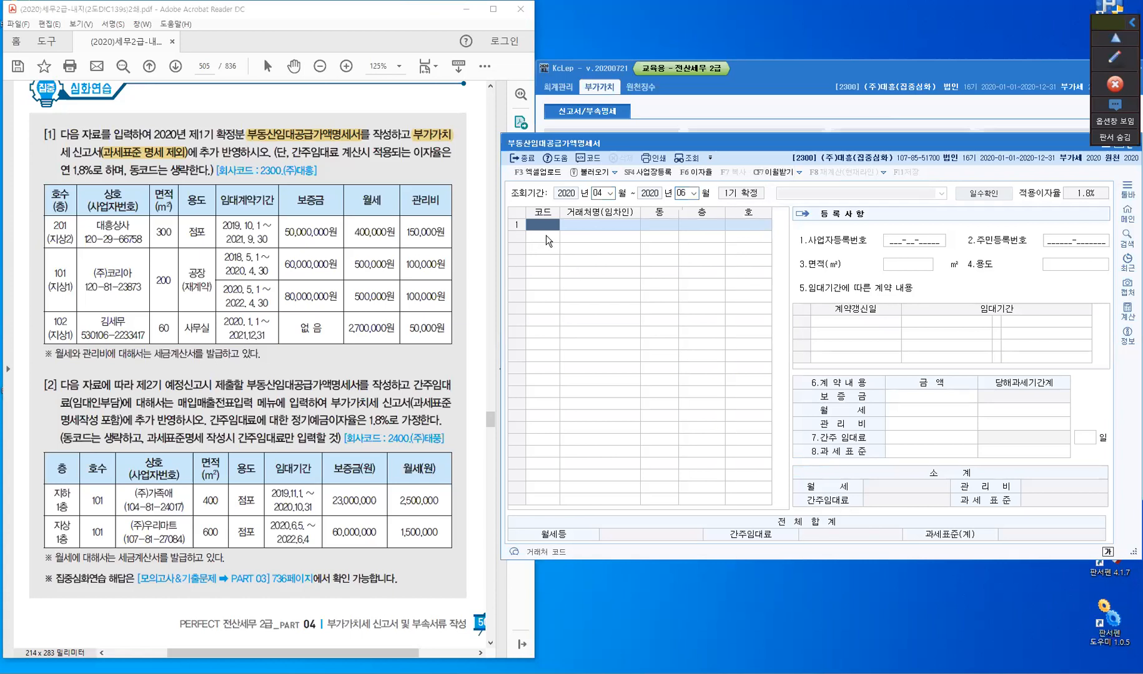
Add 대흥상사 as the first tenant, leaving 동 blank and setting 층 to 2 and 호 to 201.
{"action": "key", "text": "F2"}
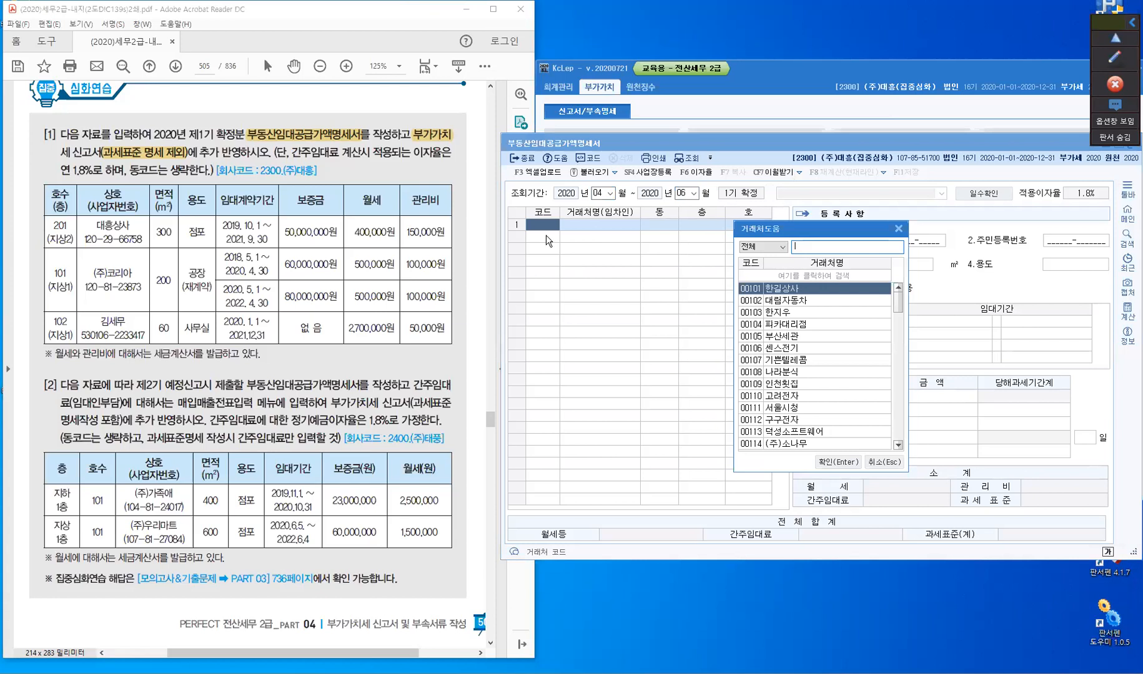
{"action": "type", "text": "대흥"}
{"action": "key", "text": "Return"}
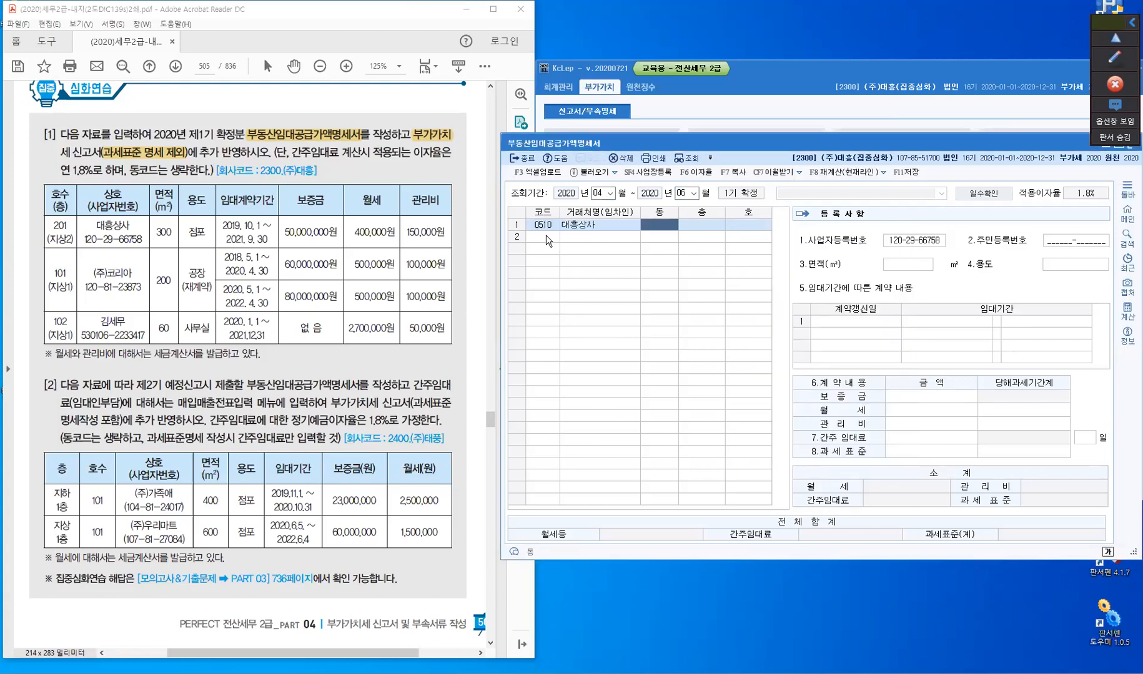
{"action": "key", "text": "Return"}
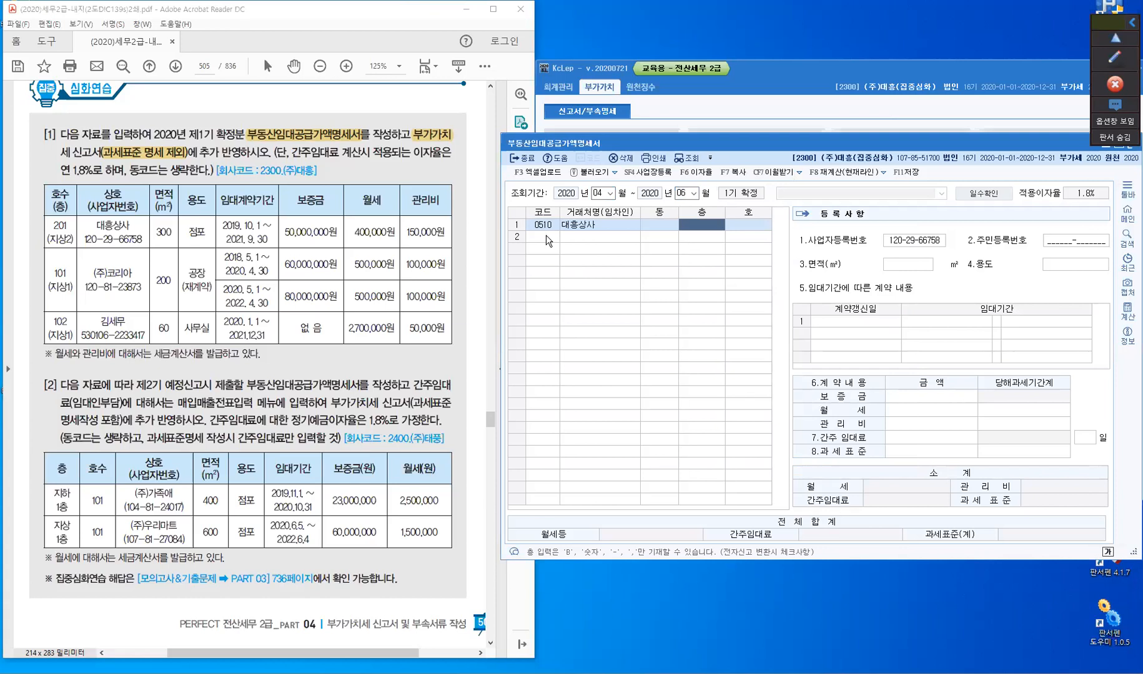
{"action": "type", "text": "2"}
{"action": "key", "text": "Return"}
{"action": "type", "text": "201"}
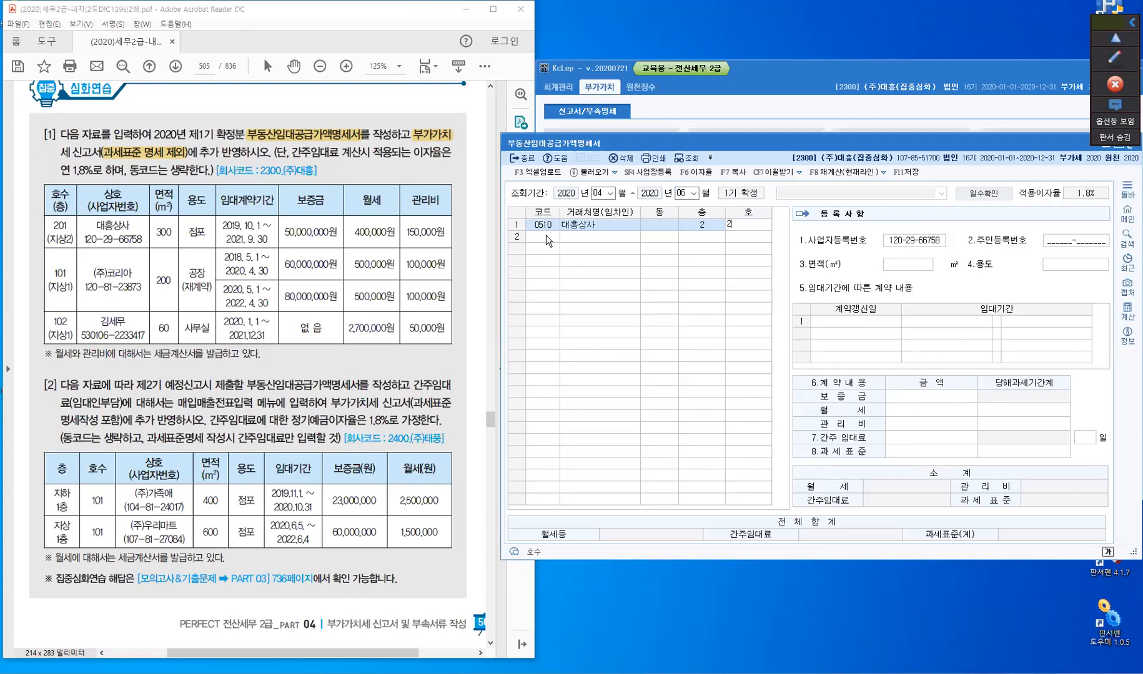
{"action": "key", "text": "Return"}
{"action": "key", "text": "Return"}
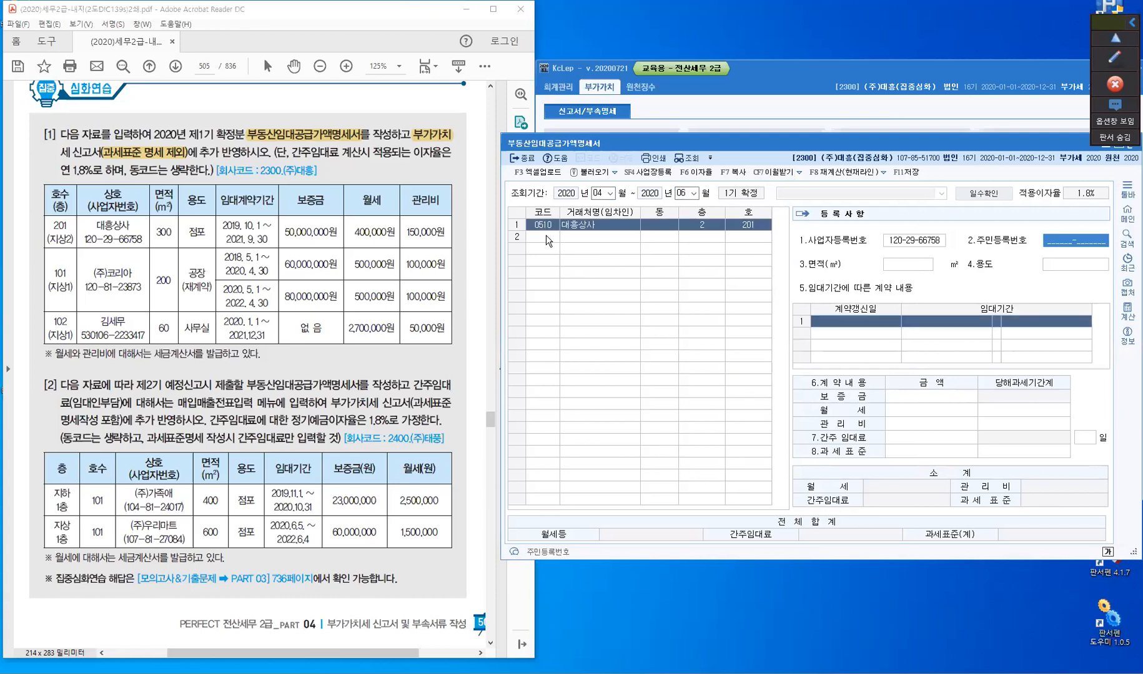
Leave 주민등록번호 blank for 대흥상사 and set its 면적 to 300 ㎡ and its 용도 to 점포.
{"action": "key", "text": "Return"}
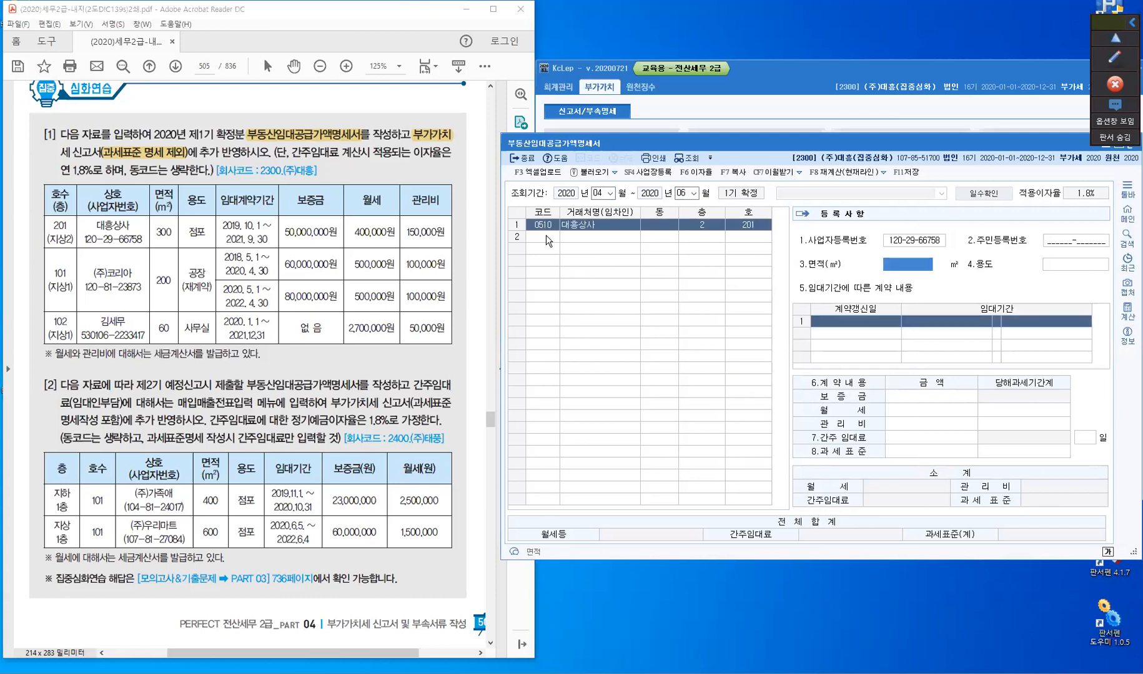
{"action": "type", "text": "300"}
{"action": "key", "text": "Return"}
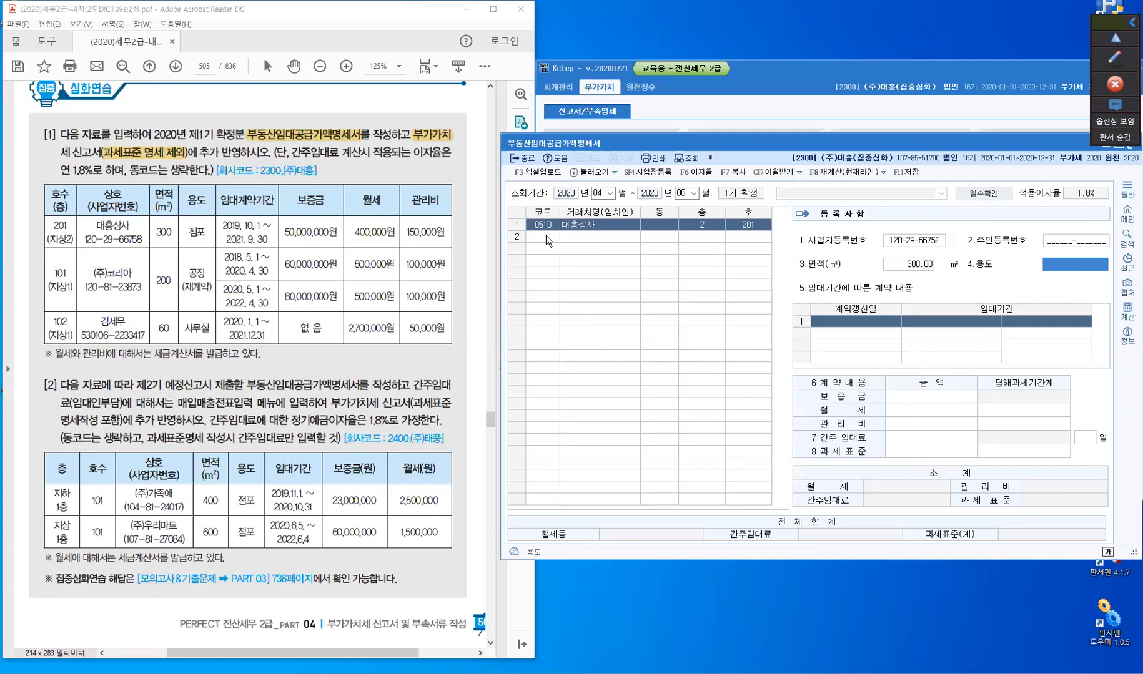
{"action": "type", "text": "저ㅁ포"}
{"action": "key", "text": "Return"}
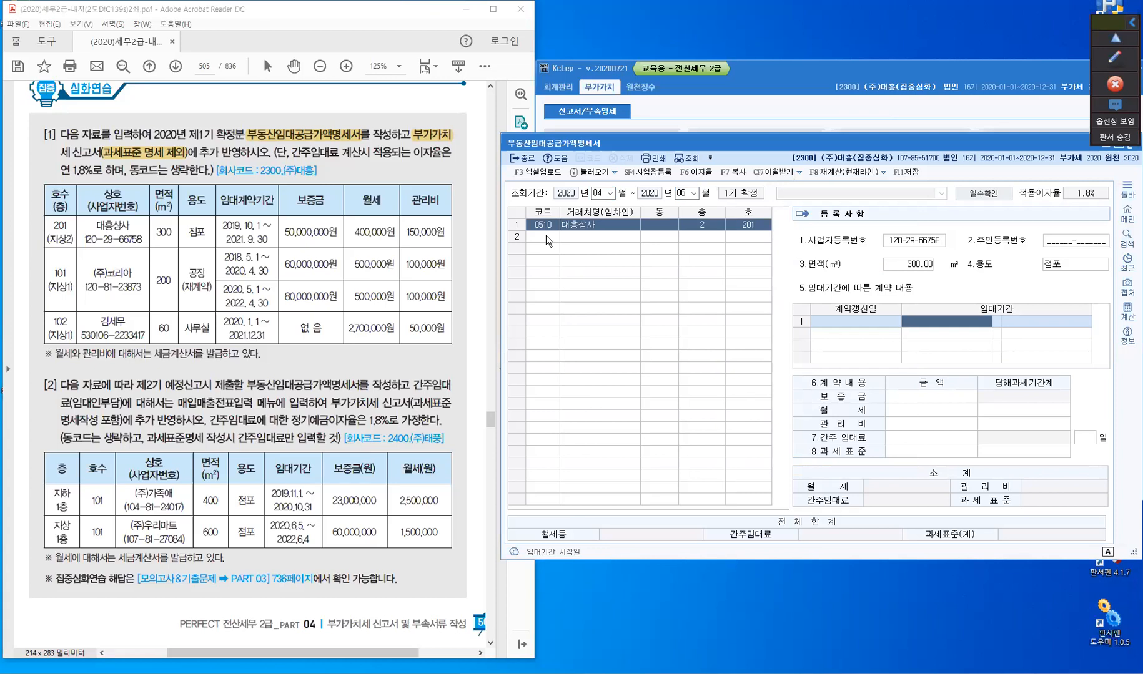
Set the 임대기간 of 대흥상사 from 2019-10-01 to 2021-09-30, leaving 계약갱신일 blank.
{"action": "type", "text": "2019-1"}
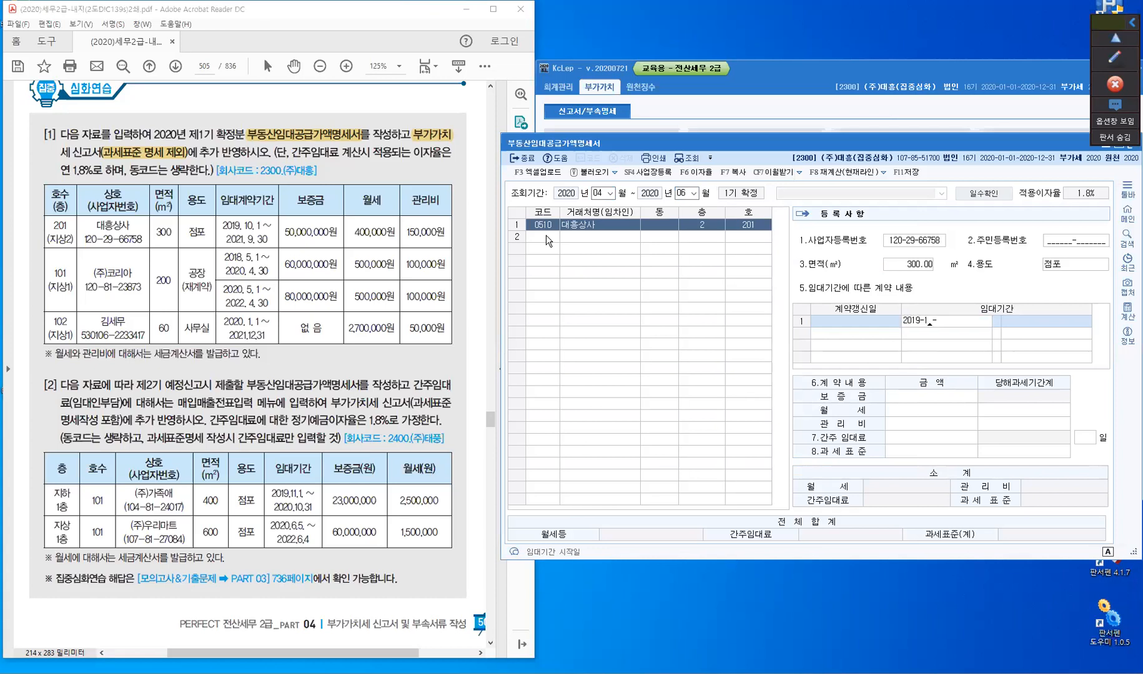
{"action": "type", "text": "0-01"}
{"action": "key", "text": "Return"}
{"action": "type", "text": "2021-09-30"}
{"action": "key", "text": "Return"}
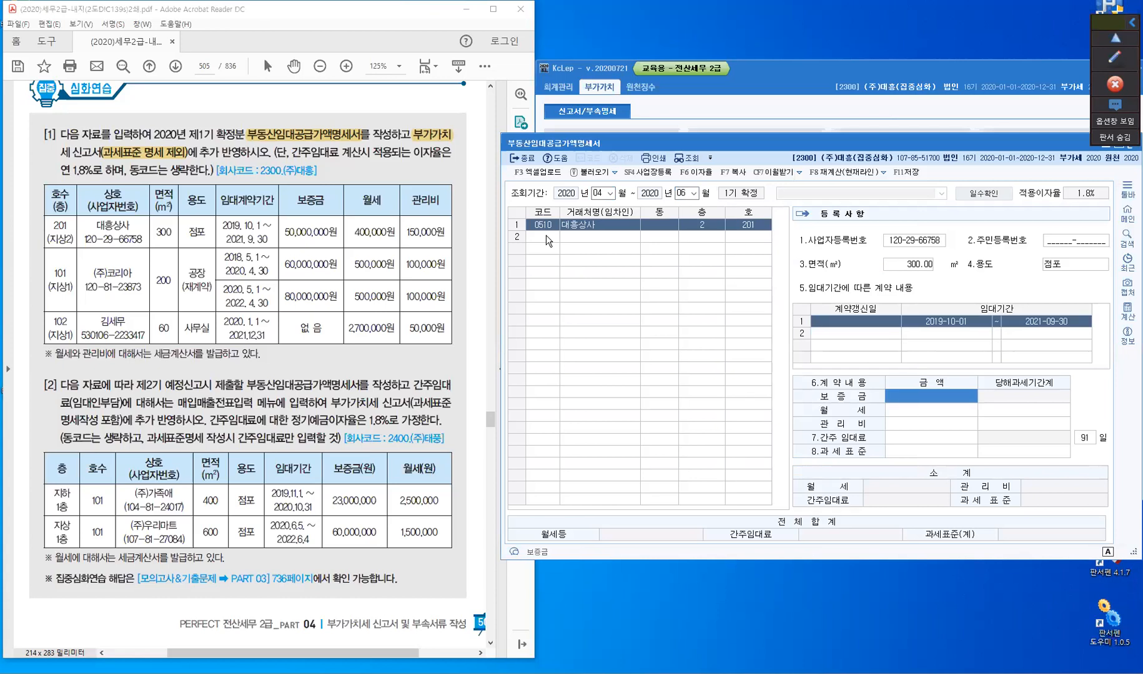
Set 대흥상사's 보증금 to 50,000,000, 월세 to 400,000 and 관리비 to 150,000.
{"action": "type", "text": "50000000"}
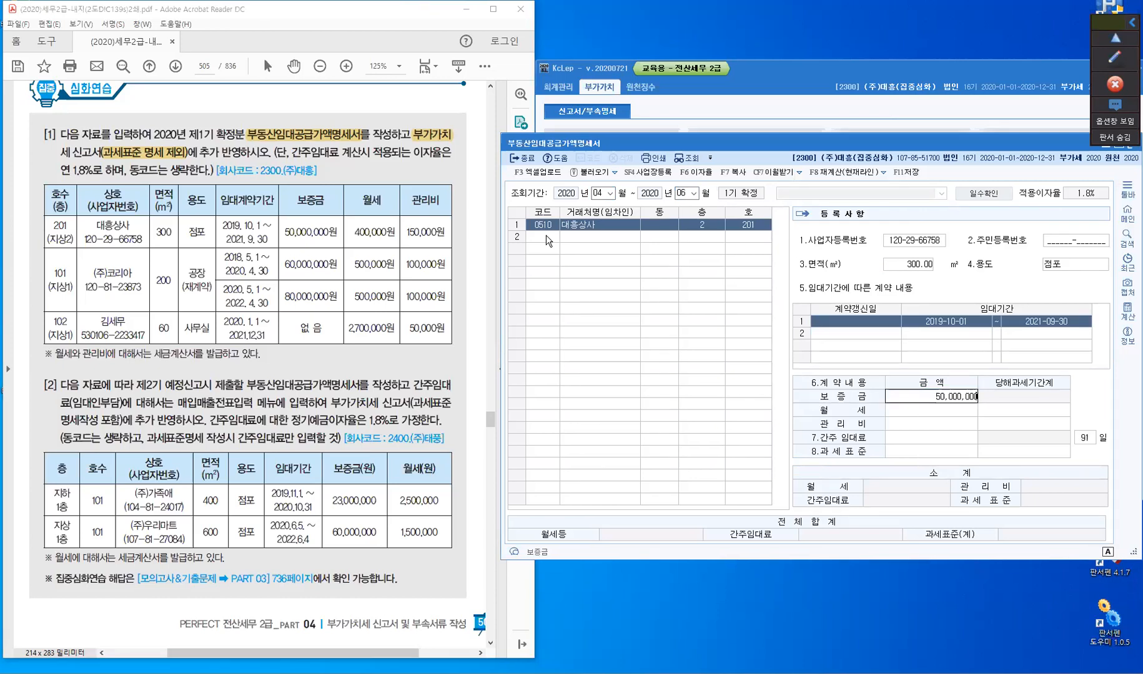
{"action": "key", "text": "Return"}
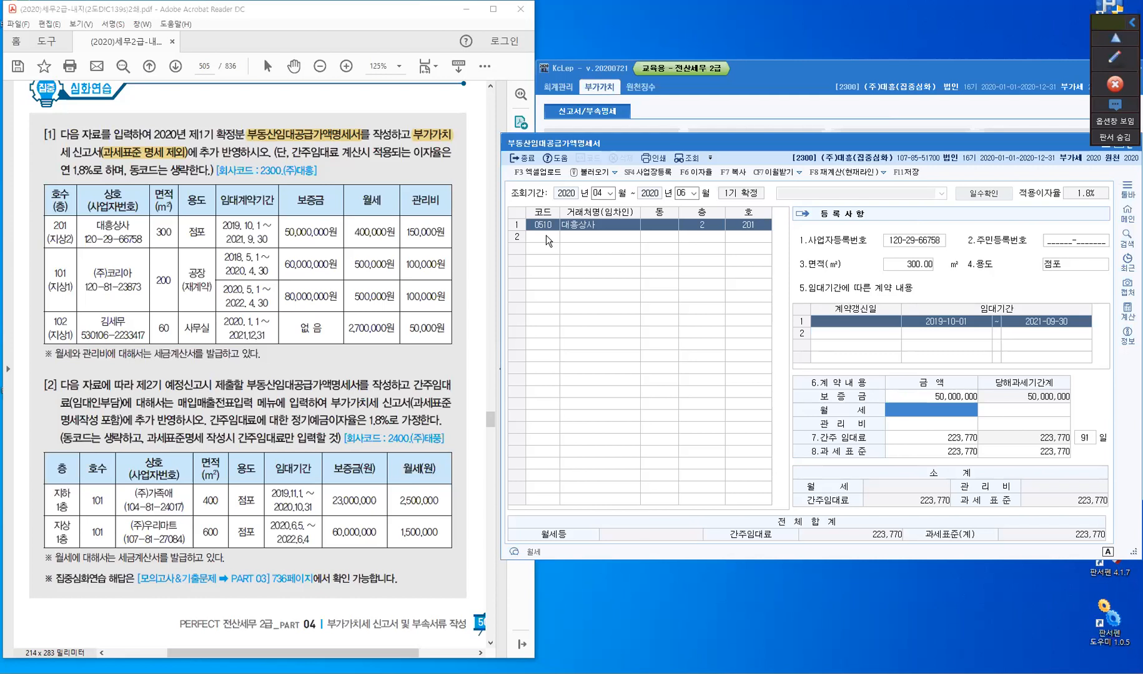
{"action": "type", "text": "400,000"}
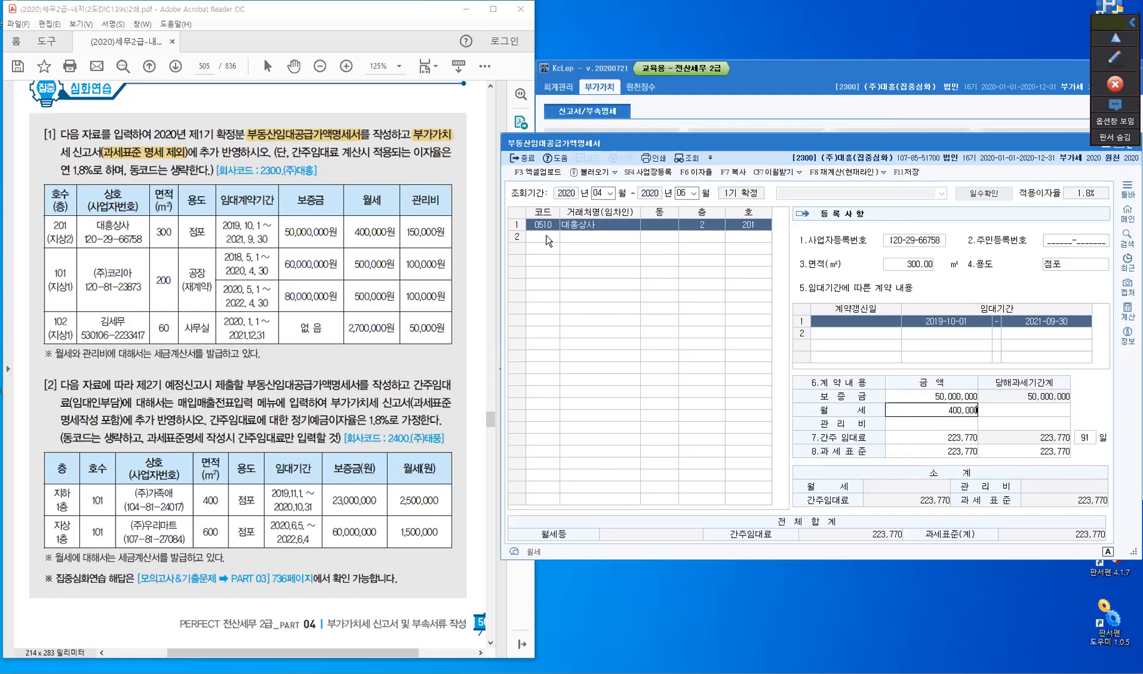
{"action": "key", "text": "Return"}
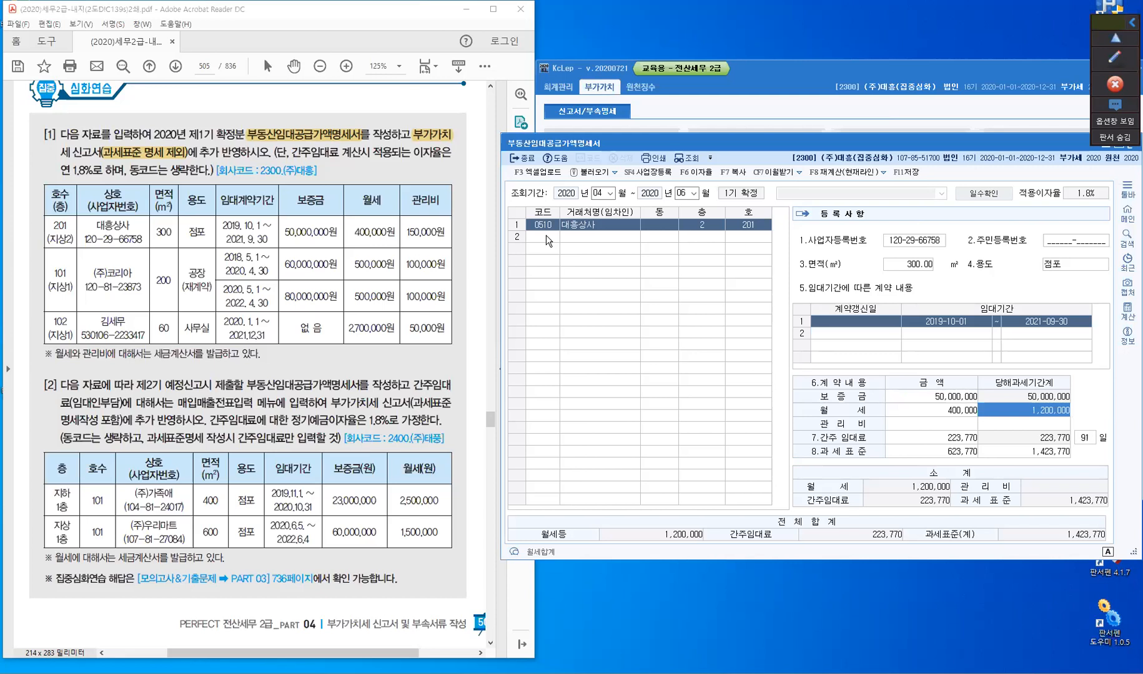
{"action": "key", "text": "Return"}
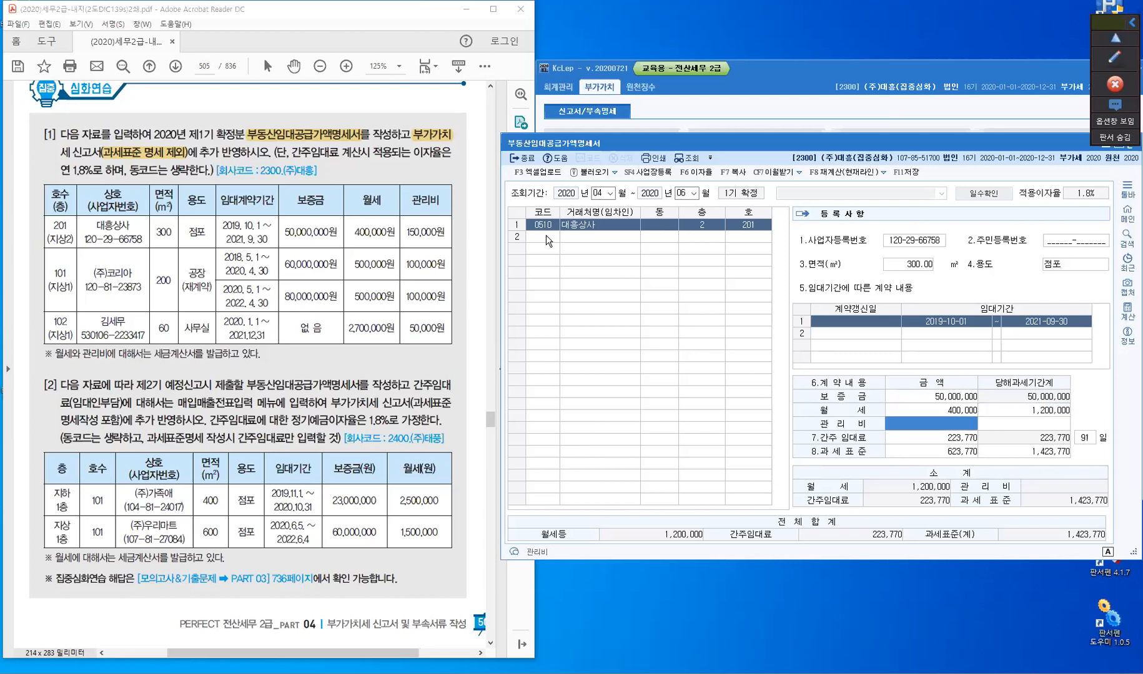
{"action": "type", "text": "150"}
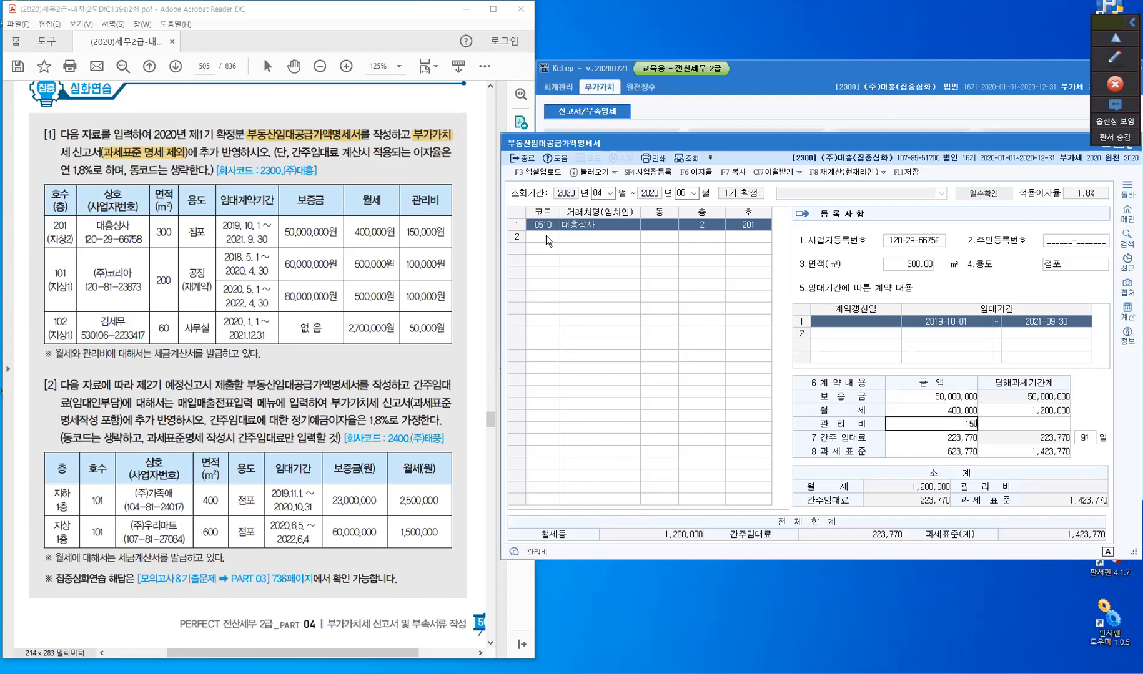
{"action": "type", "text": ",000"}
{"action": "key", "text": "Return"}
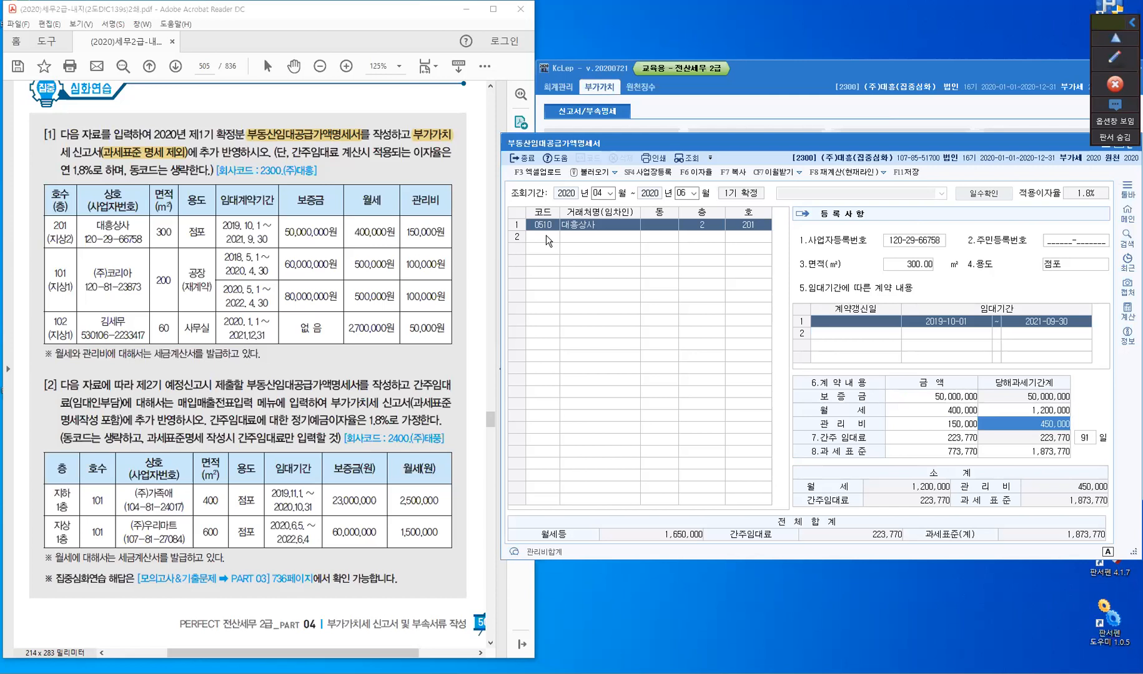
{"action": "key", "text": "Return"}
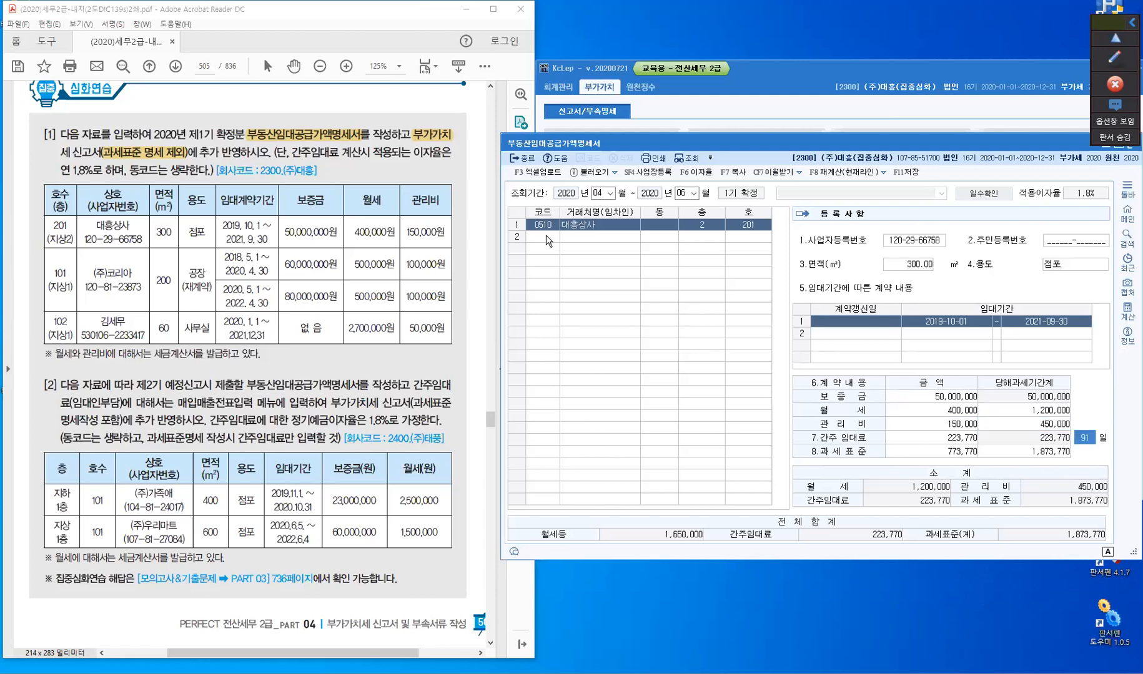
{"action": "key", "text": "Return"}
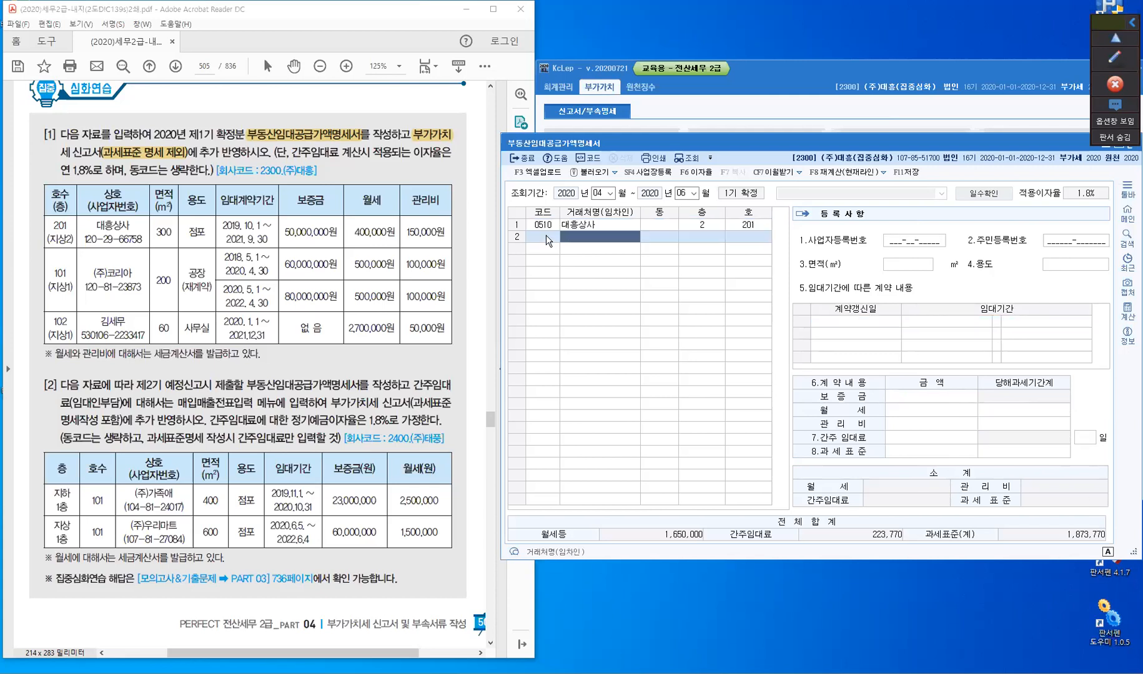
{"action": "left_click", "coordinate": [546, 235]}
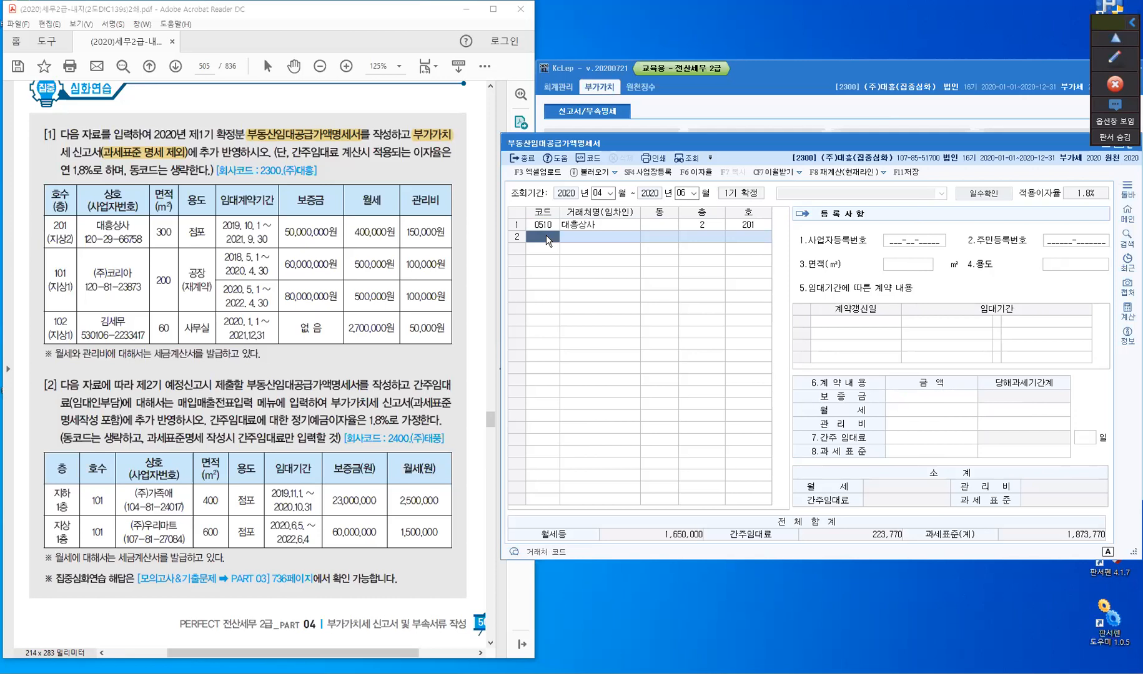
{"action": "key", "text": "F2"}
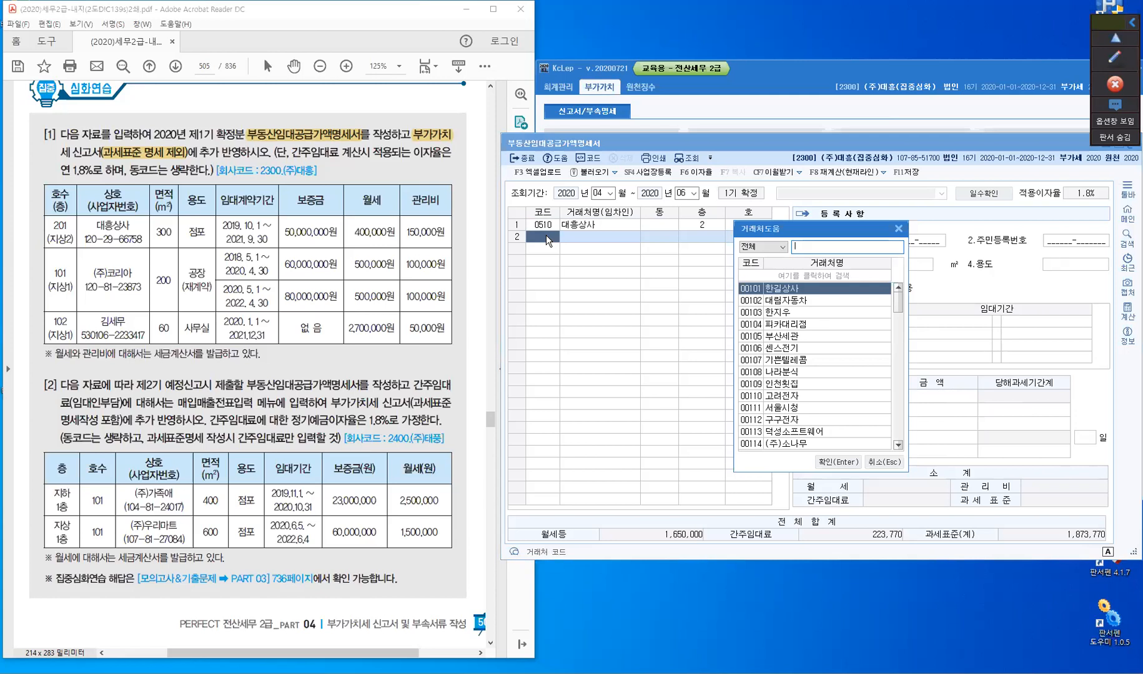
{"action": "type", "text": "코리아"}
{"action": "key", "text": "Return"}
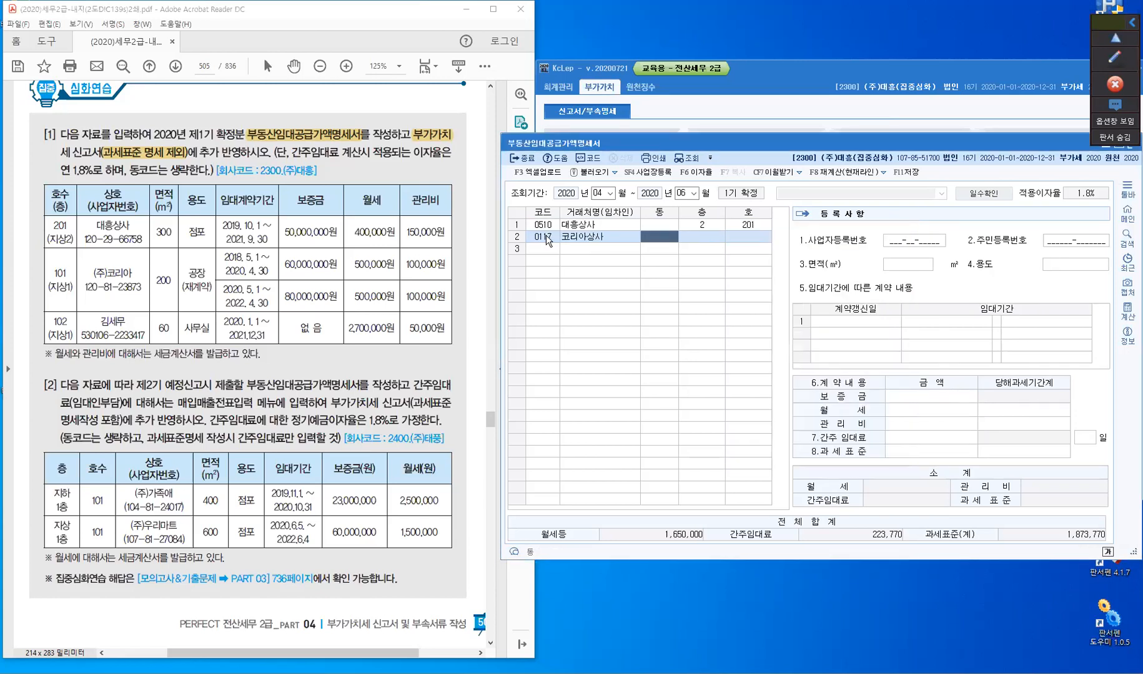
Set the second tenant to (주)코리아, leaving 동 blank and entering 층 1 and 호 101.
{"action": "key", "text": "shift+Tab"}
{"action": "key", "text": "F2"}
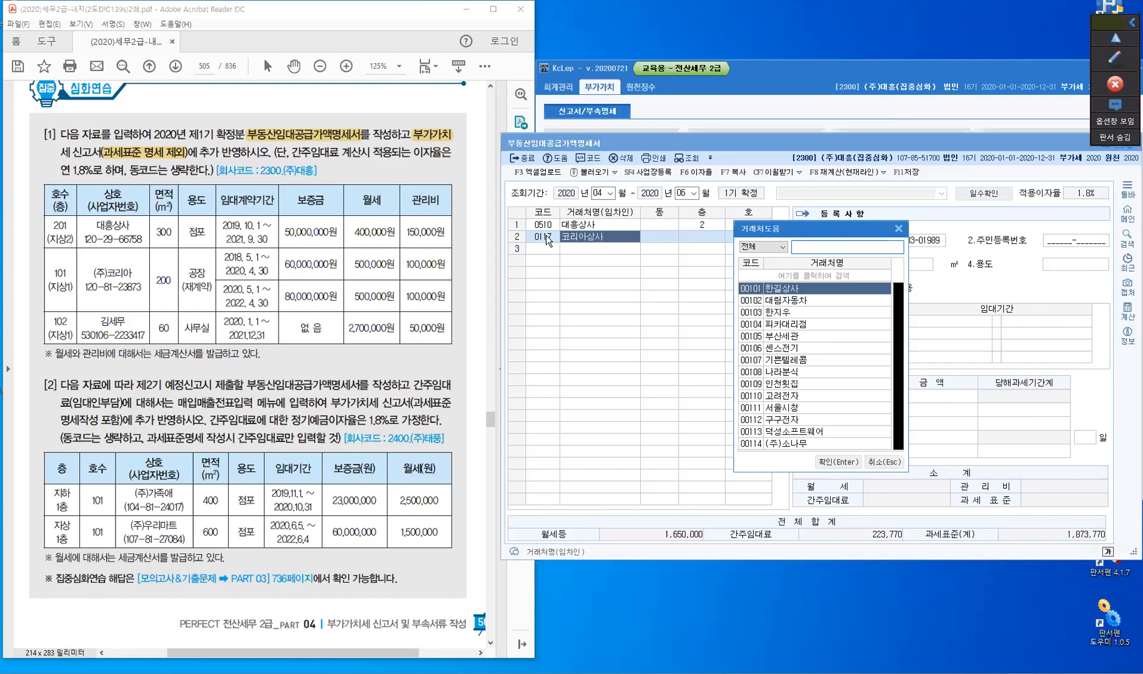
{"action": "type", "text": "코리"}
{"action": "key", "text": "Down"}
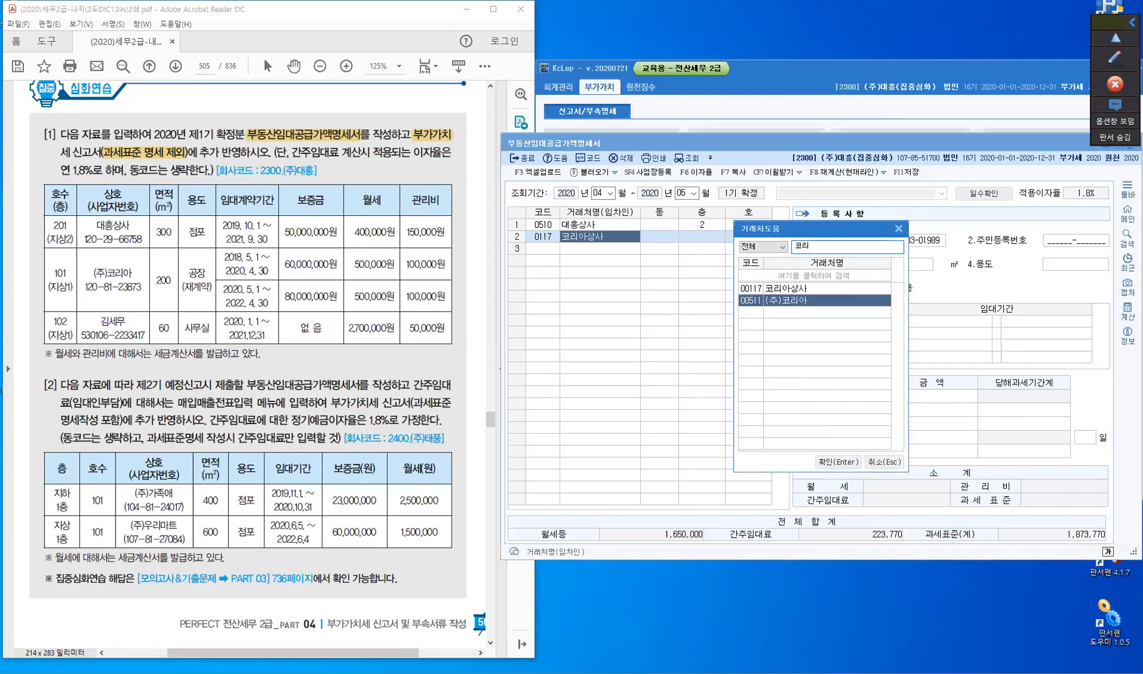
{"action": "key", "text": "Return"}
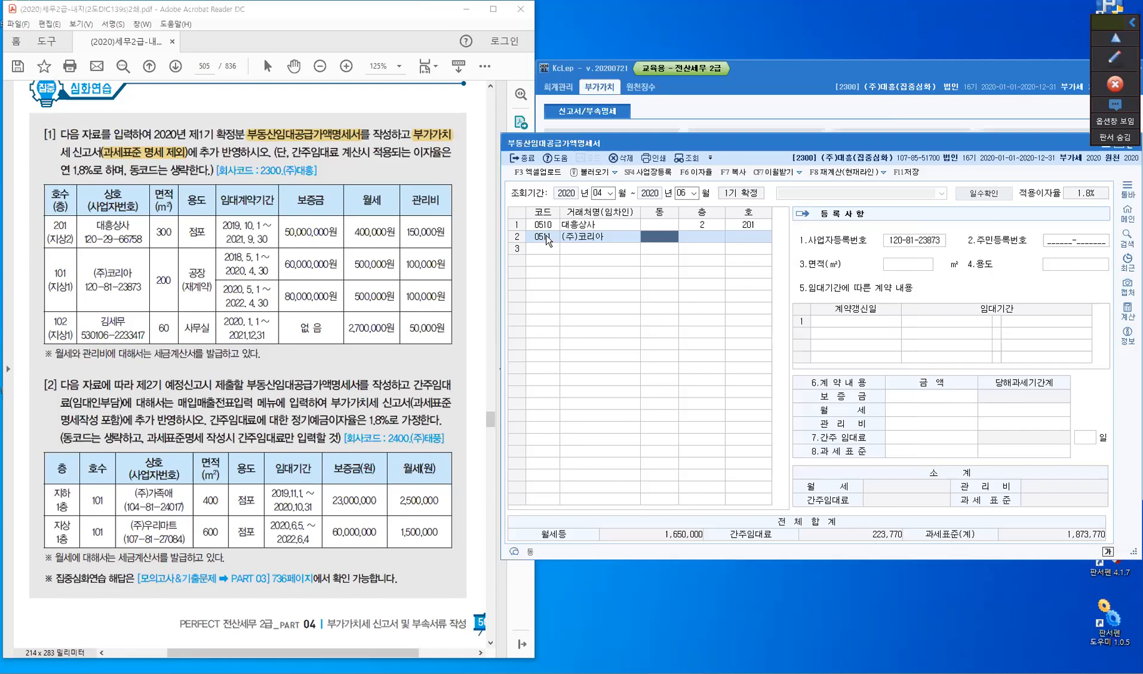
{"action": "key", "text": "Return"}
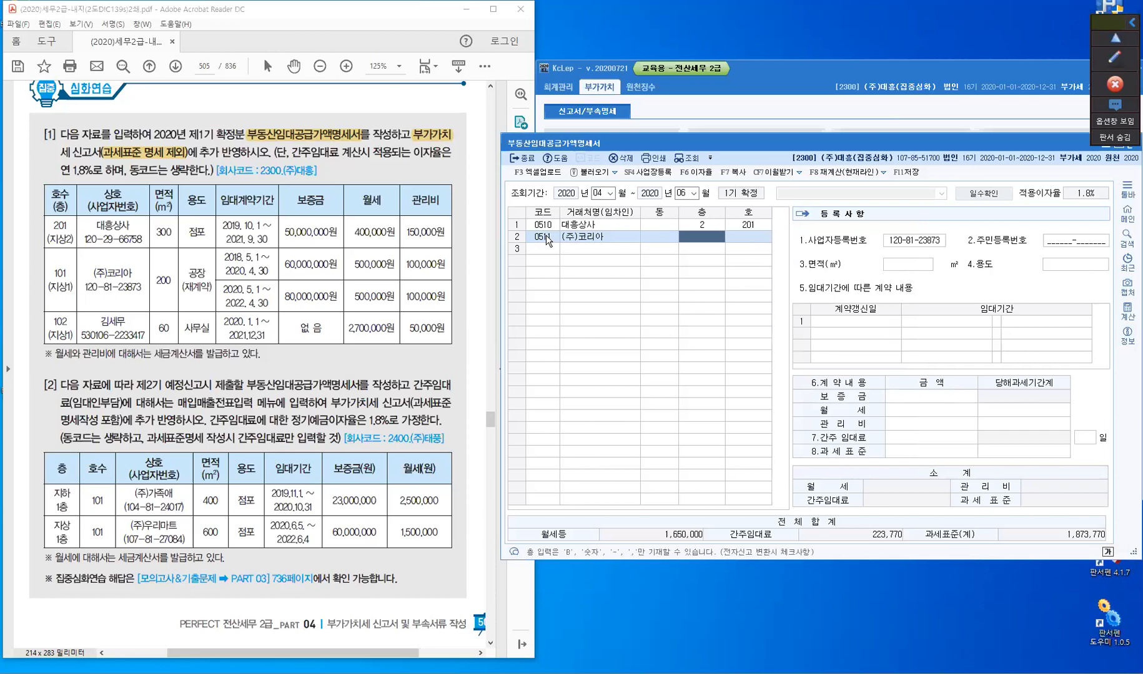
{"action": "type", "text": "1"}
{"action": "key", "text": "Return"}
{"action": "type", "text": "101"}
{"action": "key", "text": "Return"}
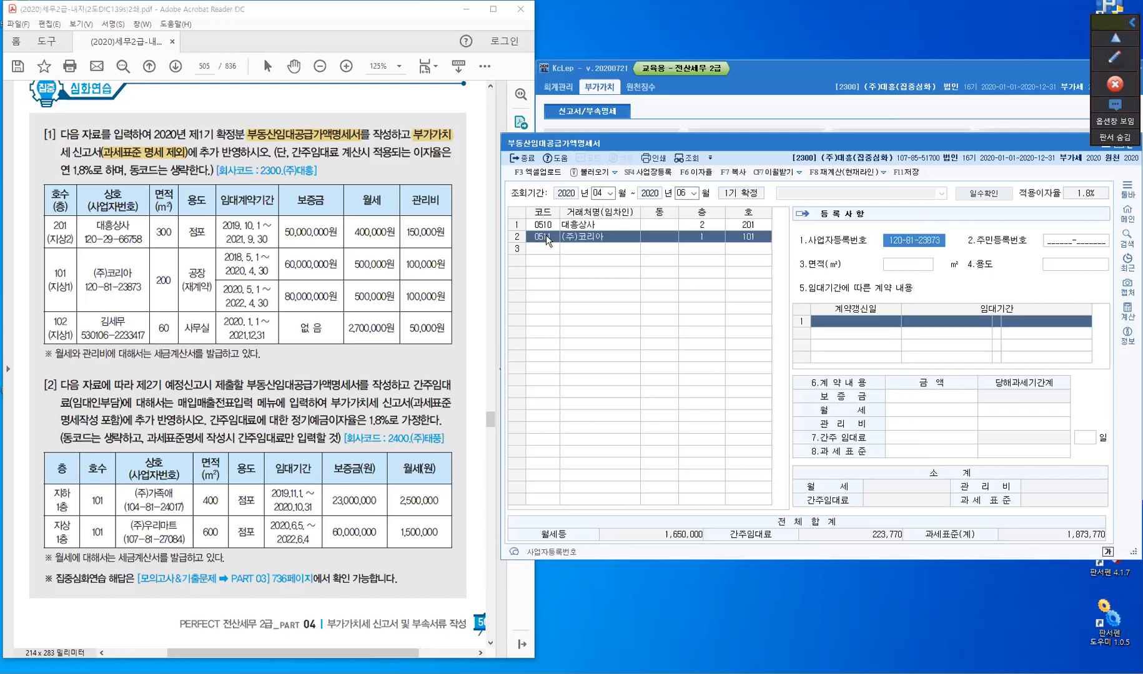
Leave 주민등록번호 blank for (주)코리아 and set its 면적 to 200 ㎡ and its 용도 to 공장.
{"action": "key", "text": "Return"}
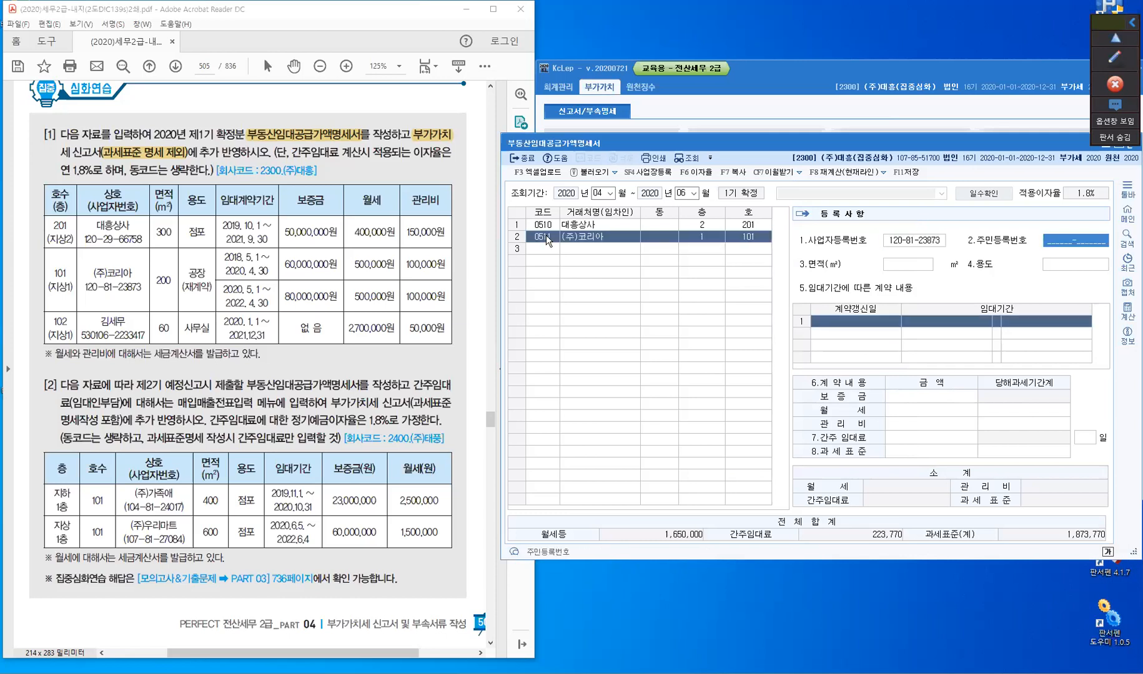
{"action": "key", "text": "Return"}
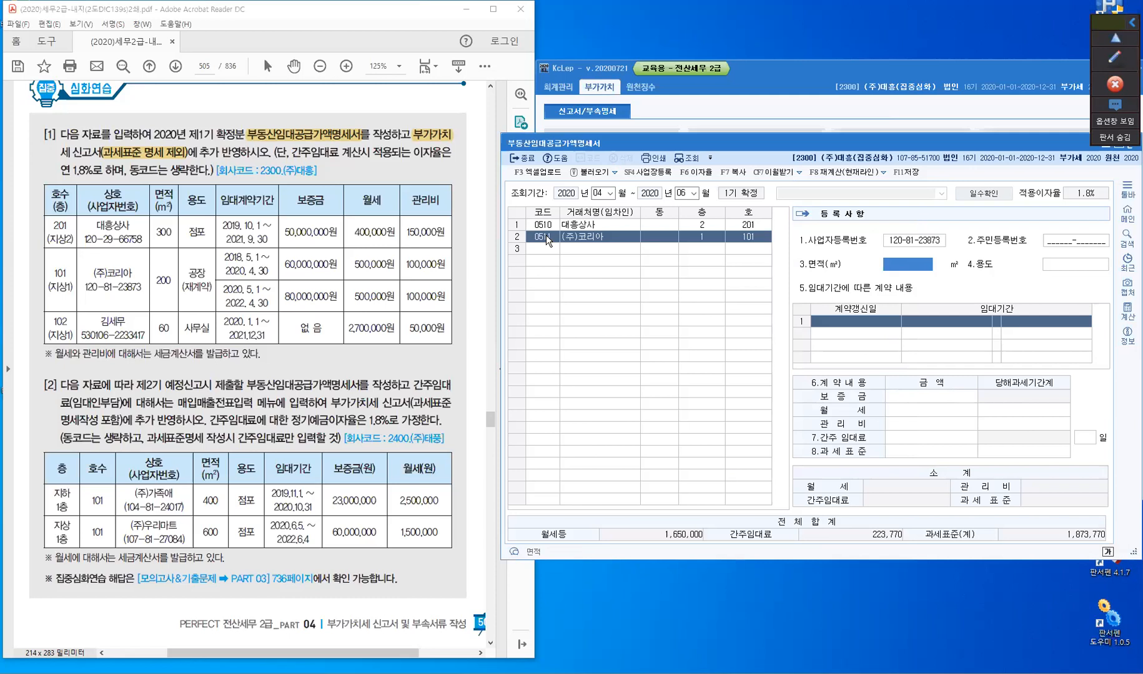
{"action": "type", "text": "200"}
{"action": "key", "text": "Return"}
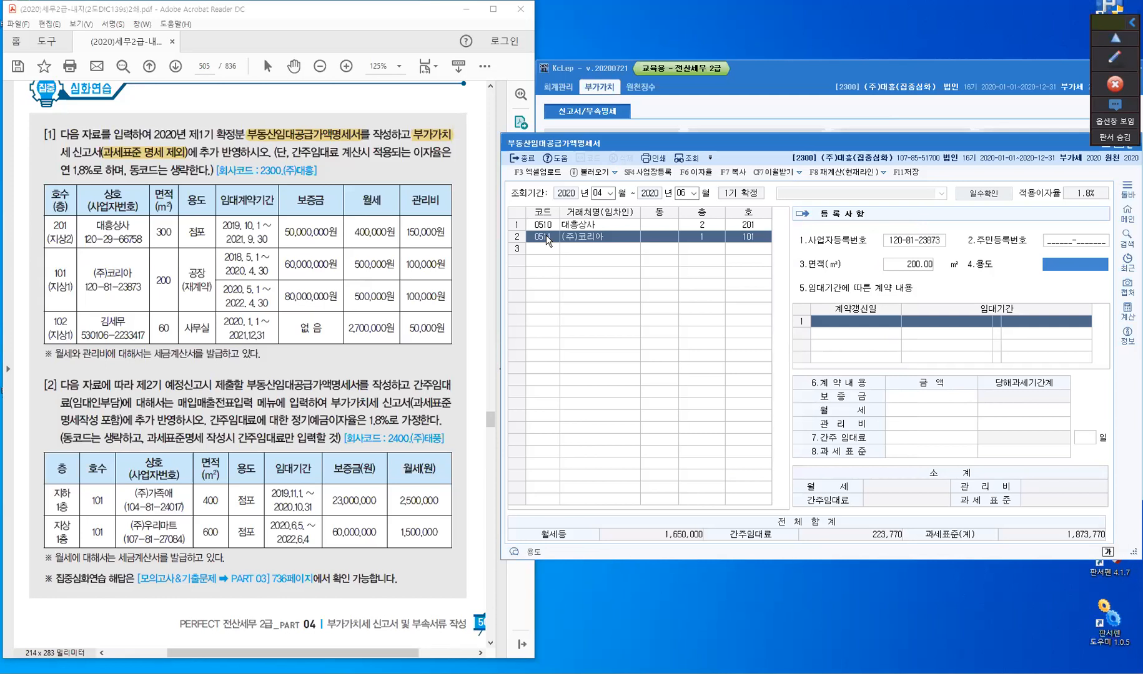
{"action": "type", "text": "고ㅇ장"}
{"action": "key", "text": "Return"}
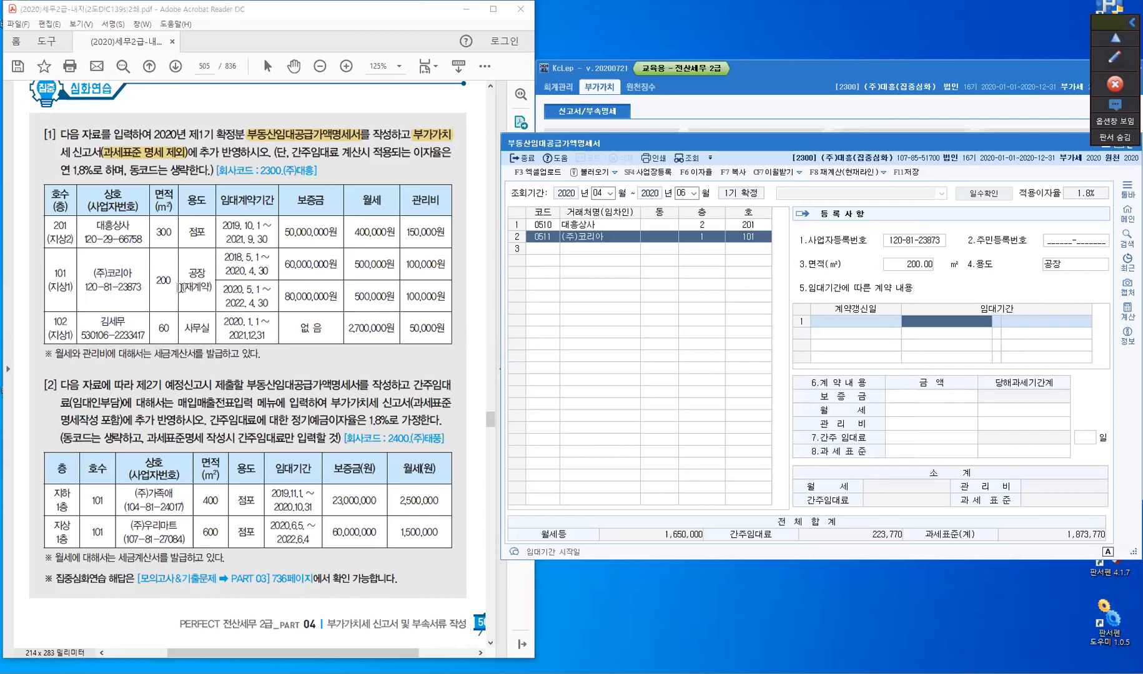
Switch to Adobe Acrobat Reader and highlight (재계약) in the 용도 cell of (주)코리아 in exercise [1].
{"action": "left_click_drag", "start_coordinate": [181, 288], "coordinate": [211, 300]}
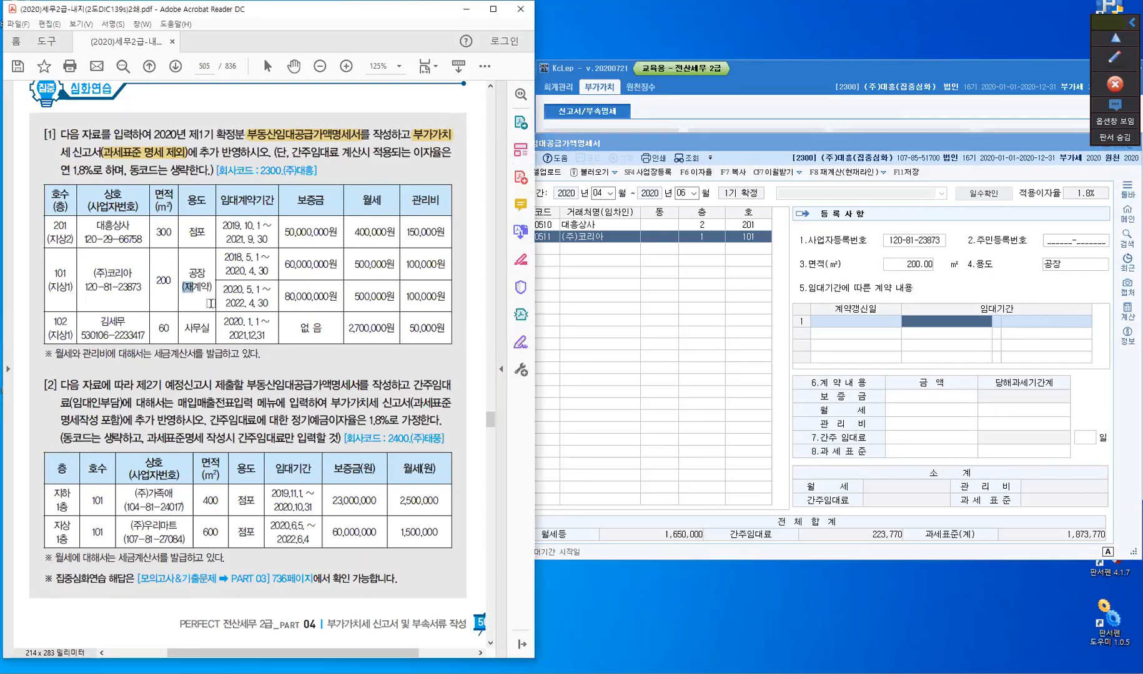
{"action": "left_click", "coordinate": [199, 291]}
{"action": "key", "text": "ctrl"}
Back in KcLep, set the first 임대기간 of (주)코리아 from 2018-05-01 to 2020-04-30, leaving 계약갱신일 blank.
{"action": "left_click", "coordinate": [946, 324]}
{"action": "type", "text": "2018-05-01"}
{"action": "key", "text": "Return"}
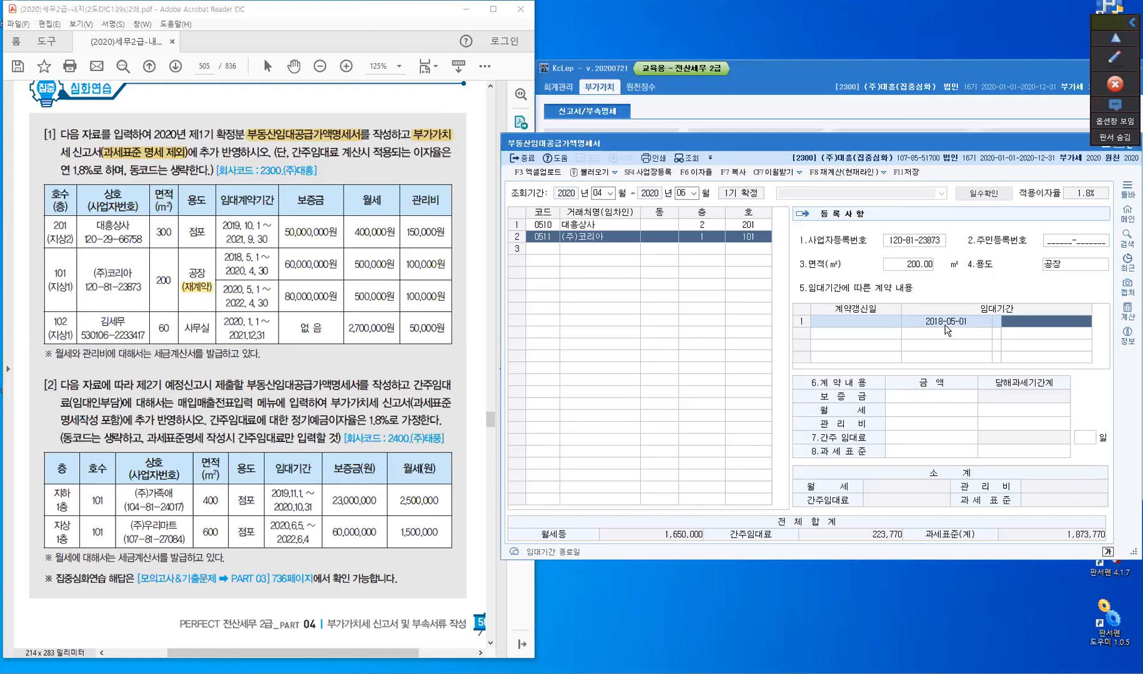
{"action": "type", "text": "2020-04-"}
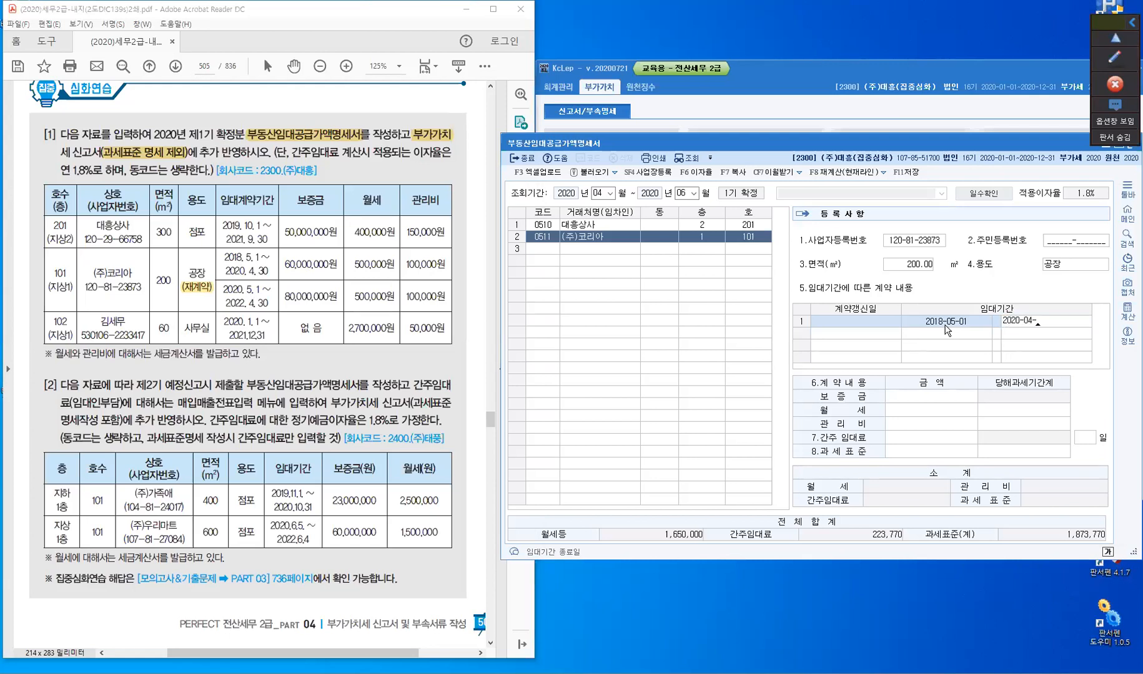
{"action": "type", "text": "30"}
{"action": "key", "text": "Return"}
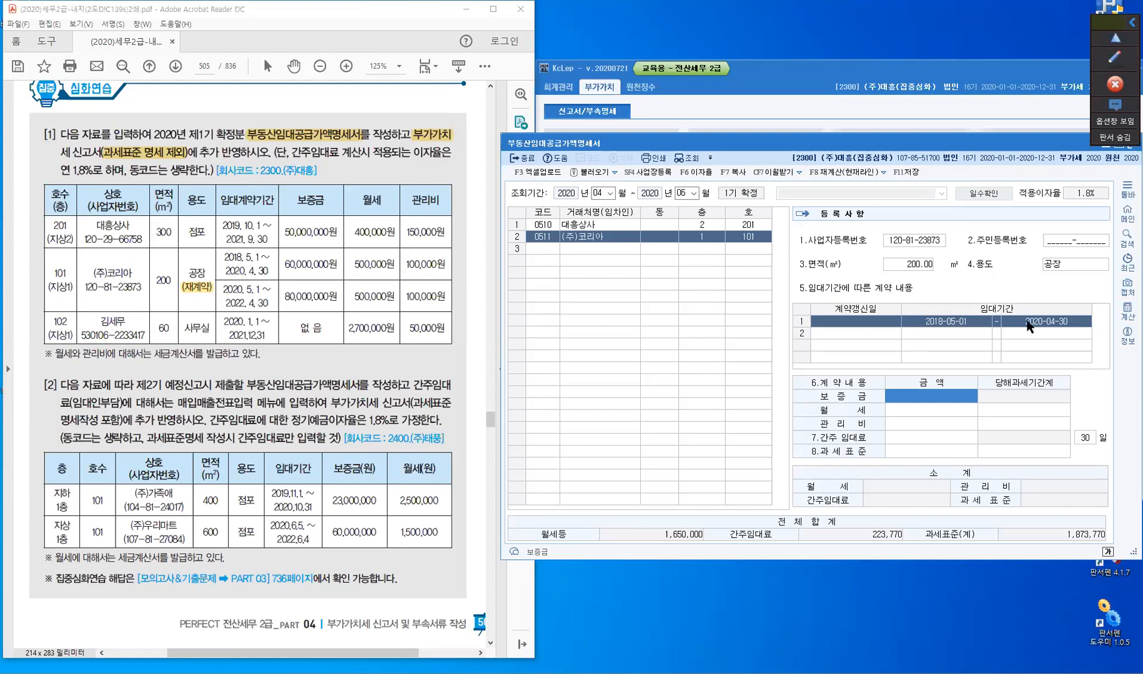
For (주)코리아's first contract period, set 보증금 to 60,000,000, 월세 to 500,000 and 관리비 to 100,000.
{"action": "type", "text": "60000000"}
{"action": "key", "text": "Return"}
{"action": "type", "text": "500000"}
{"action": "key", "text": "Return"}
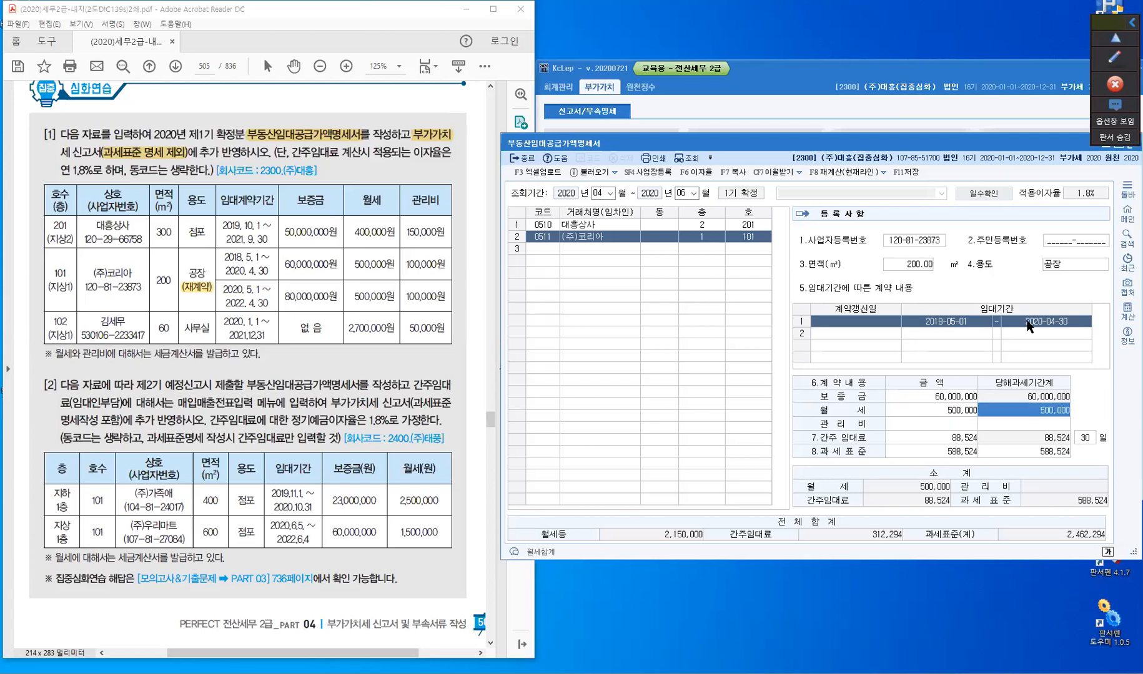
{"action": "key", "text": "Return"}
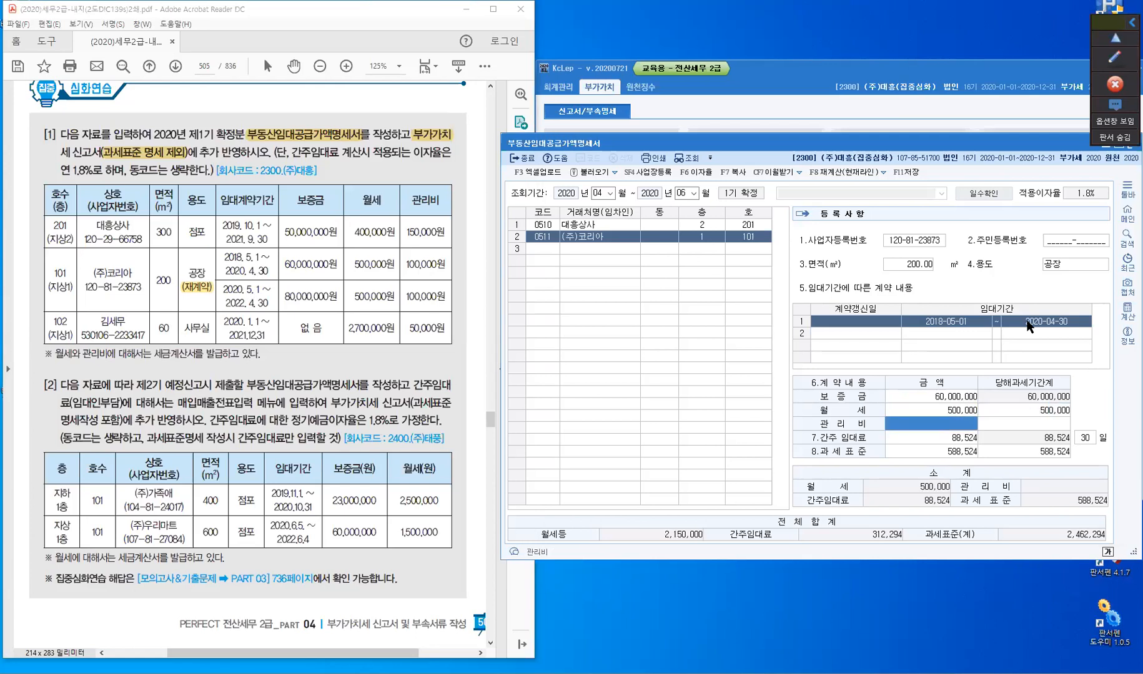
{"action": "type", "text": "100,000"}
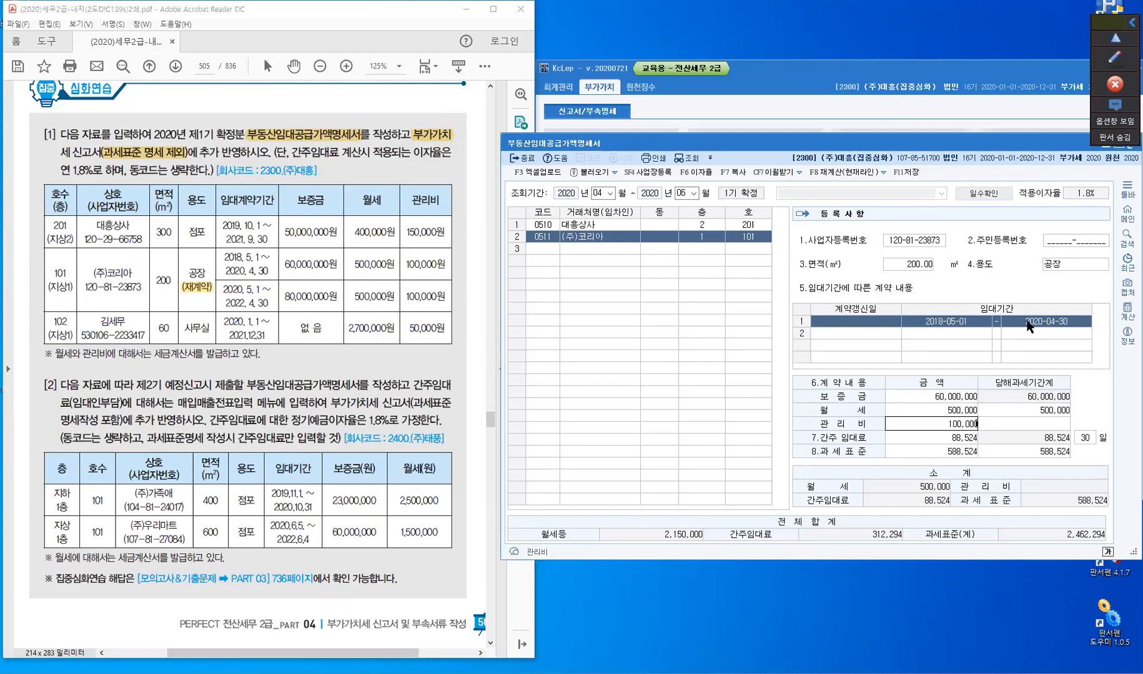
{"action": "key", "text": "Return"}
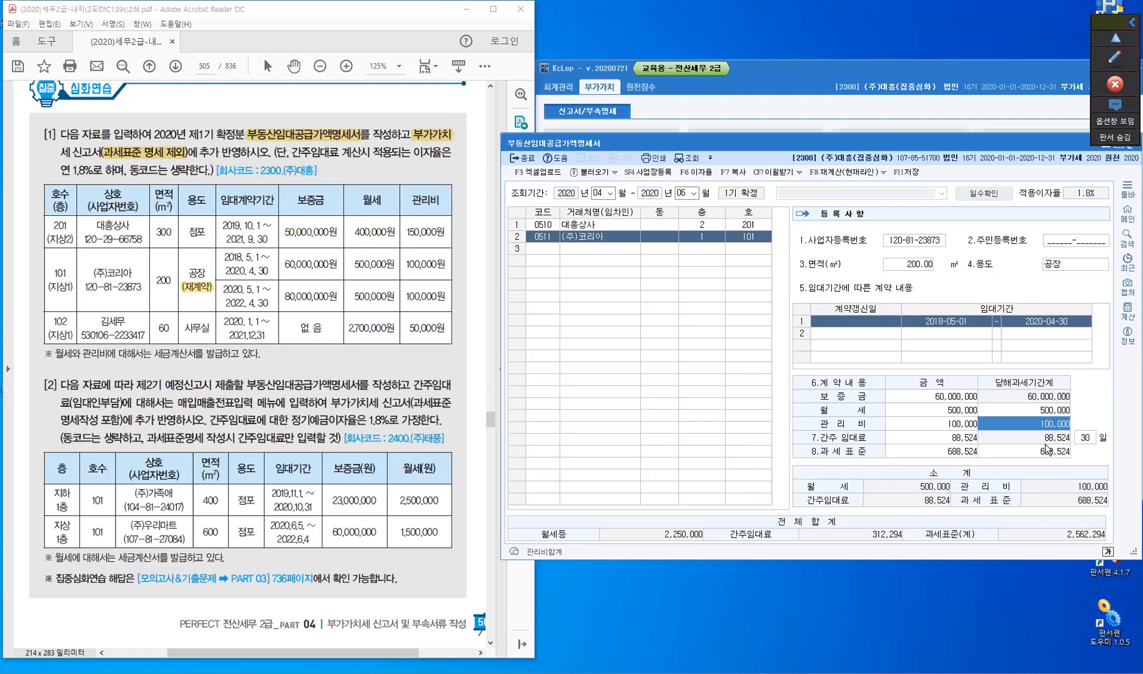
{"action": "key", "text": "Return"}
{"action": "key", "text": "Return"}
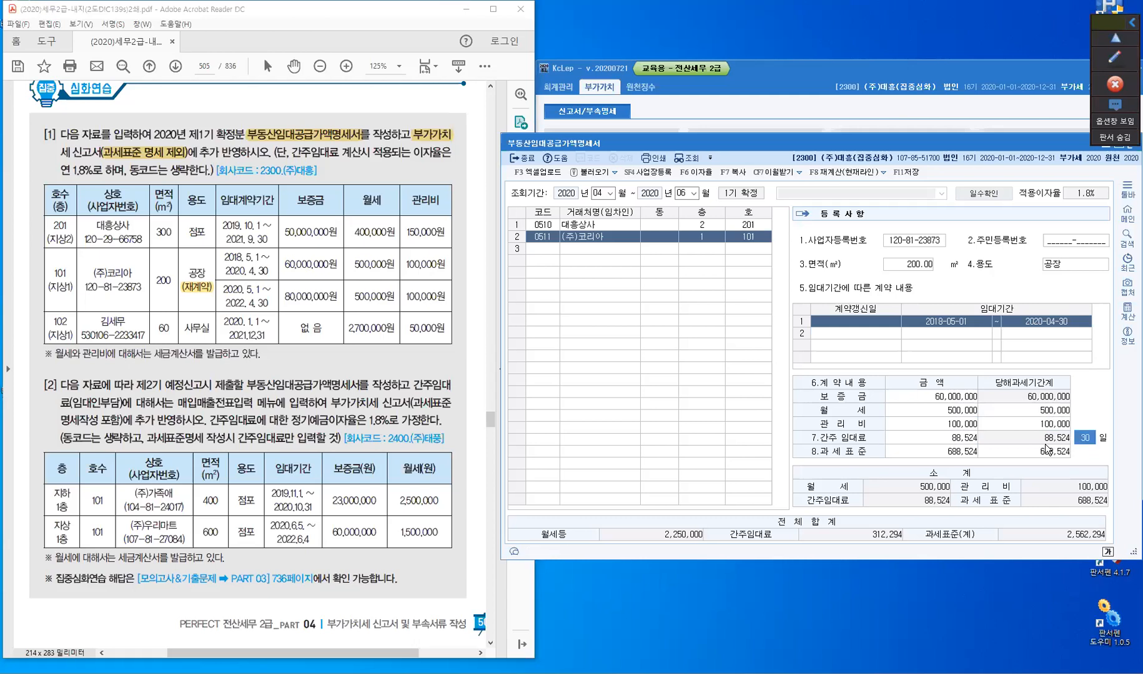
{"action": "key", "text": "Return"}
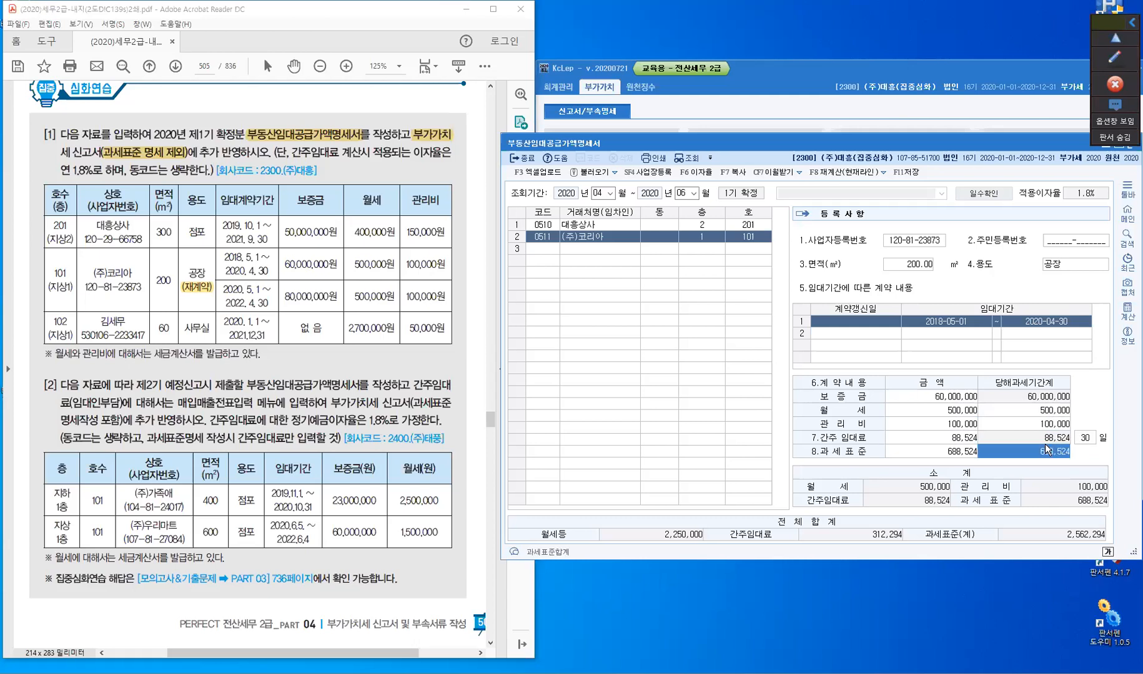
{"action": "key", "text": "Return"}
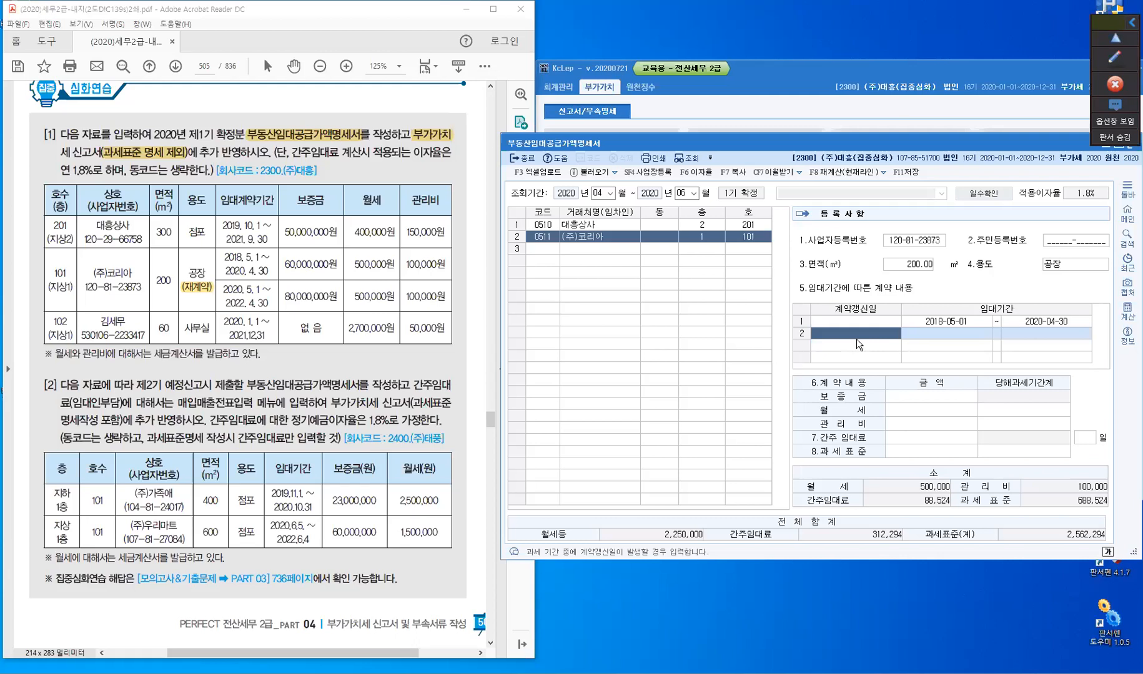
For (주)코리아's second contract, set 계약갱신일 to 2020-05-01 and 임대기간 from 2020-05-01 to 2022-04-30.
{"action": "type", "text": "2020-05-01"}
{"action": "key", "text": "Return"}
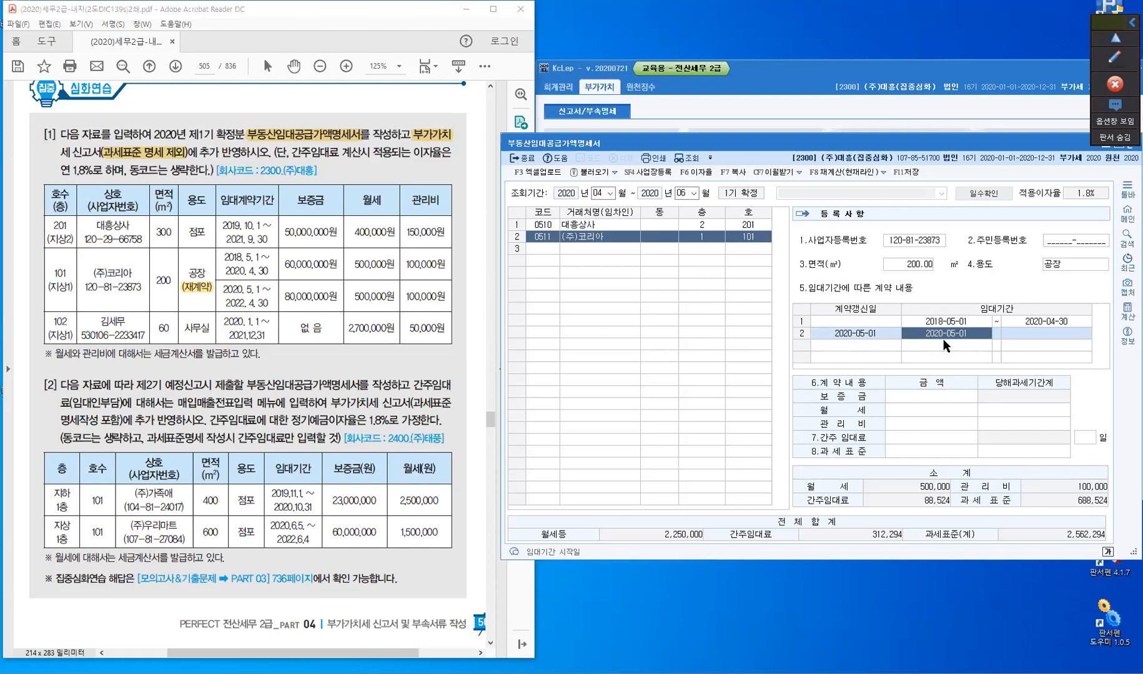
{"action": "key", "text": "Return"}
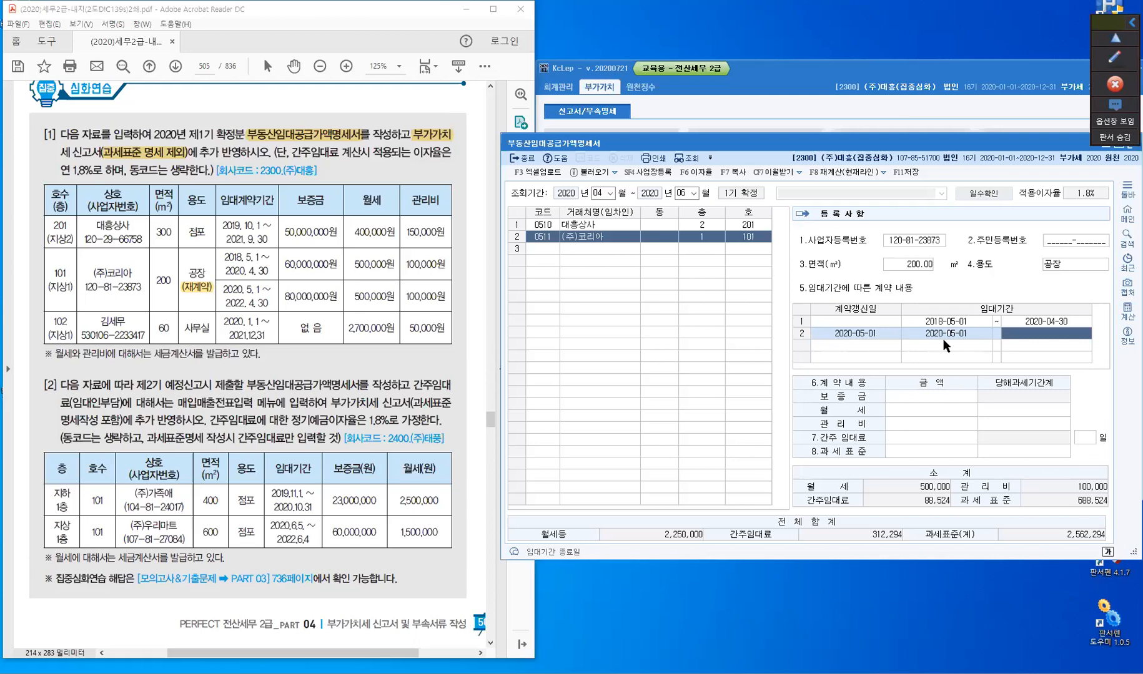
{"action": "type", "text": "2022-04-3"}
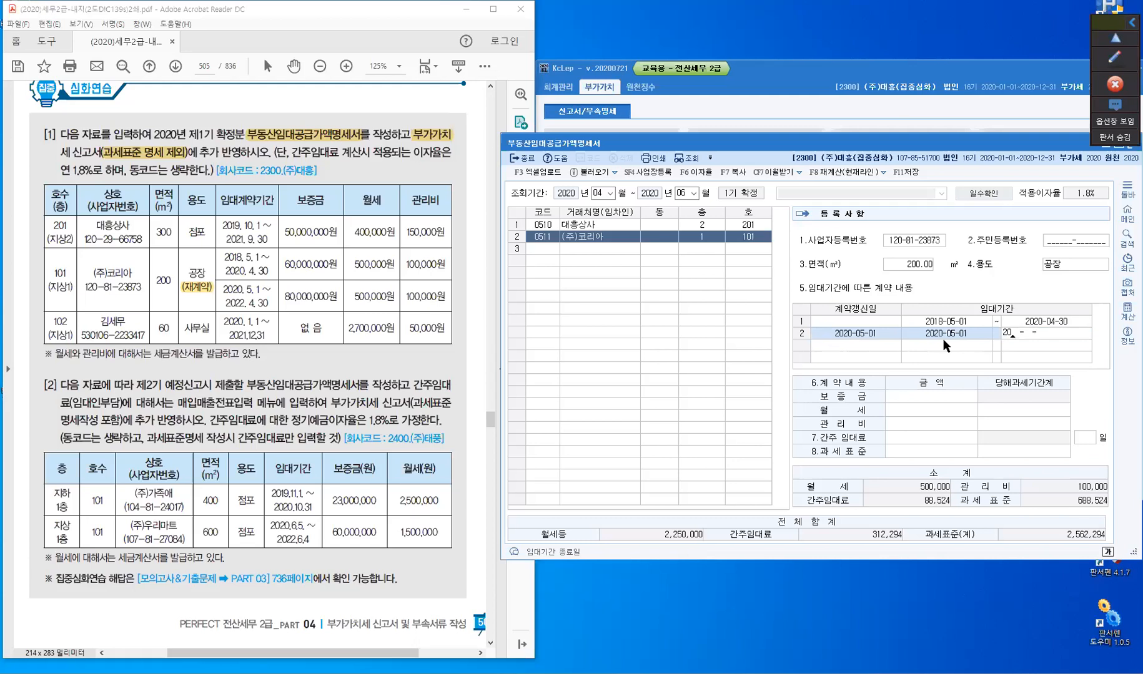
{"action": "type", "text": "0"}
{"action": "key", "text": "Return"}
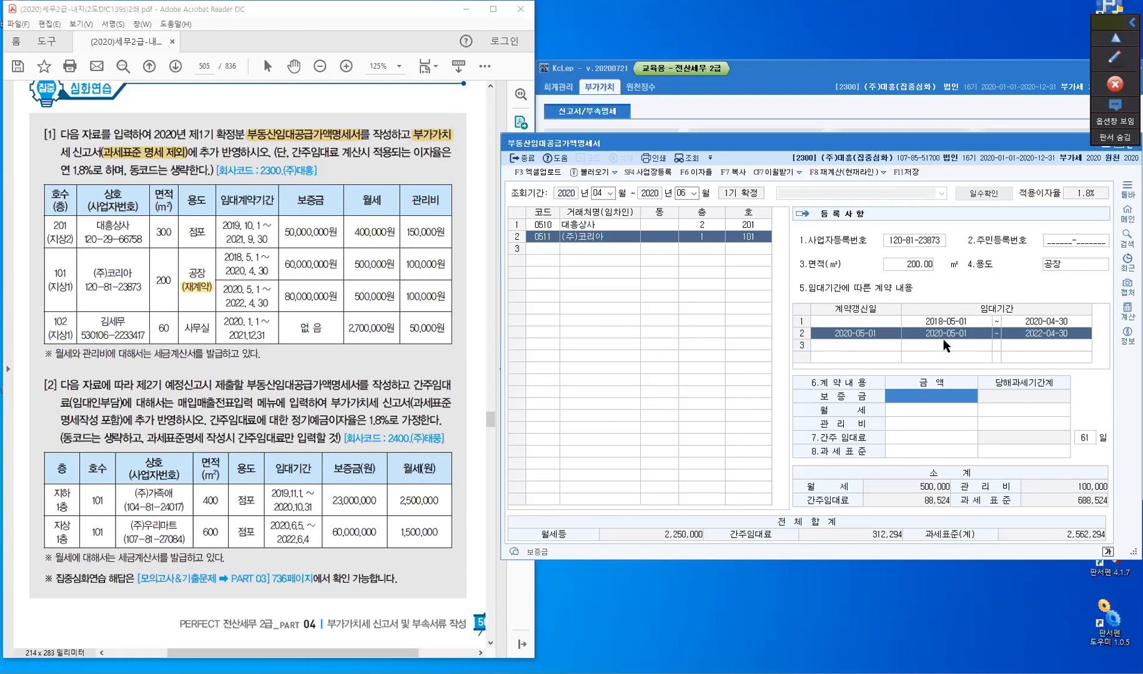
For (주)코리아's renewed contract period, set 보증금 to 80,000,000, 월세 to 500,000 and 관리비 to 100,000.
{"action": "type", "text": "80000000"}
{"action": "key", "text": "Return"}
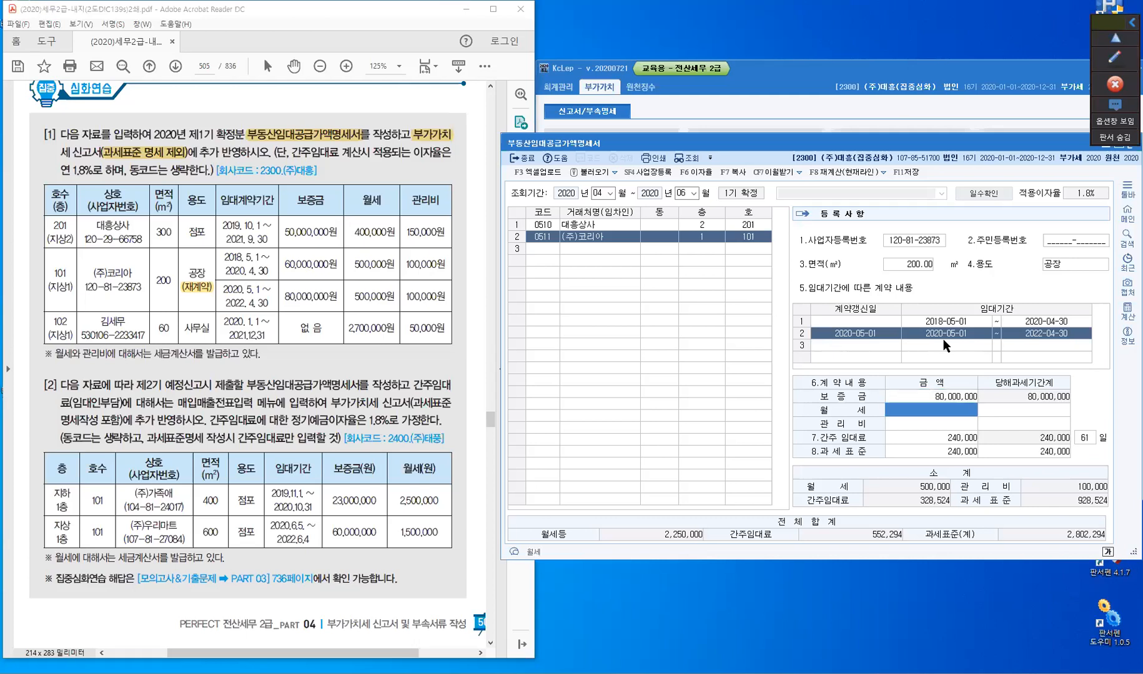
{"action": "type", "text": "500,000"}
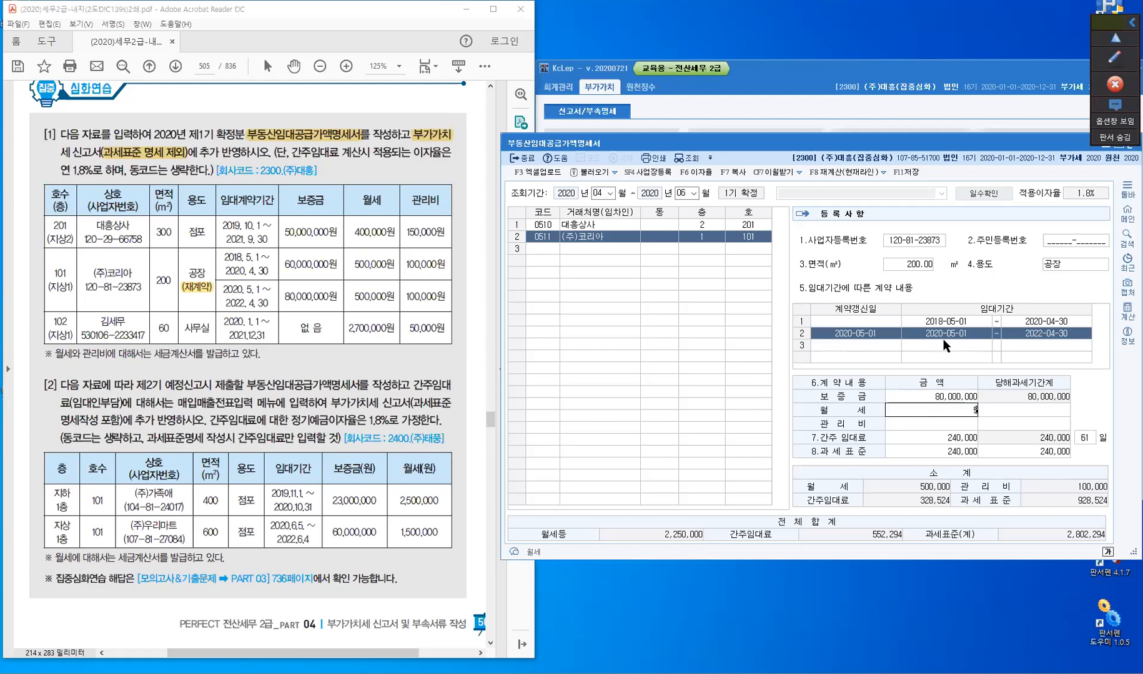
{"action": "key", "text": "Return"}
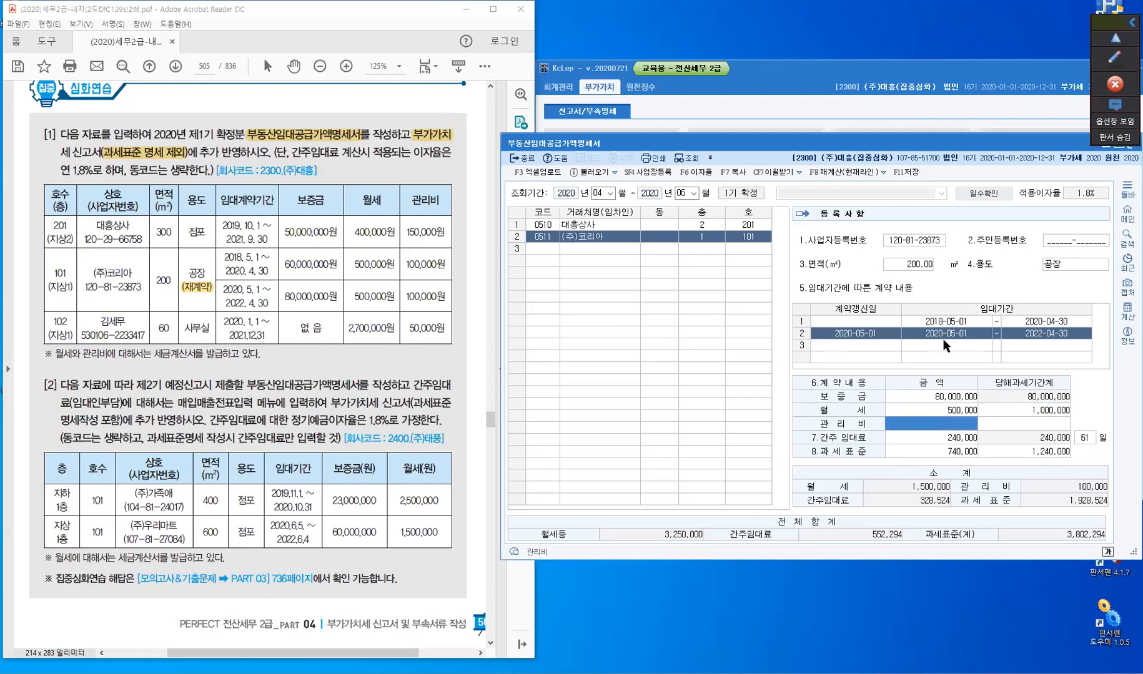
{"action": "type", "text": "1000000"}
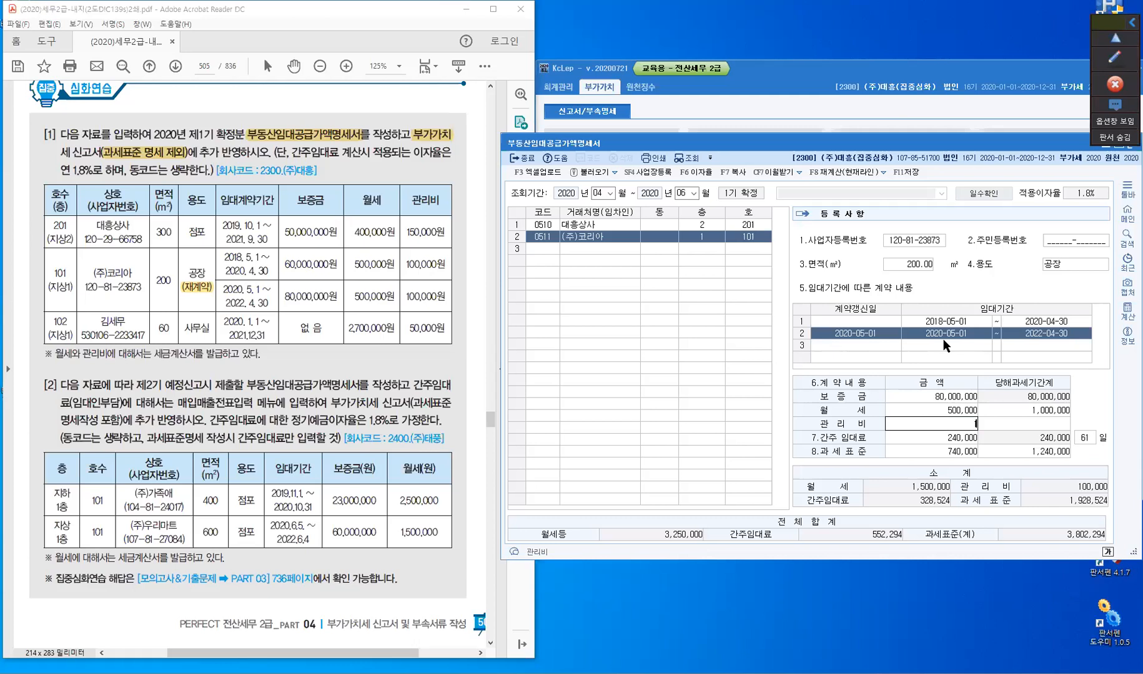
{"action": "key", "text": "Return"}
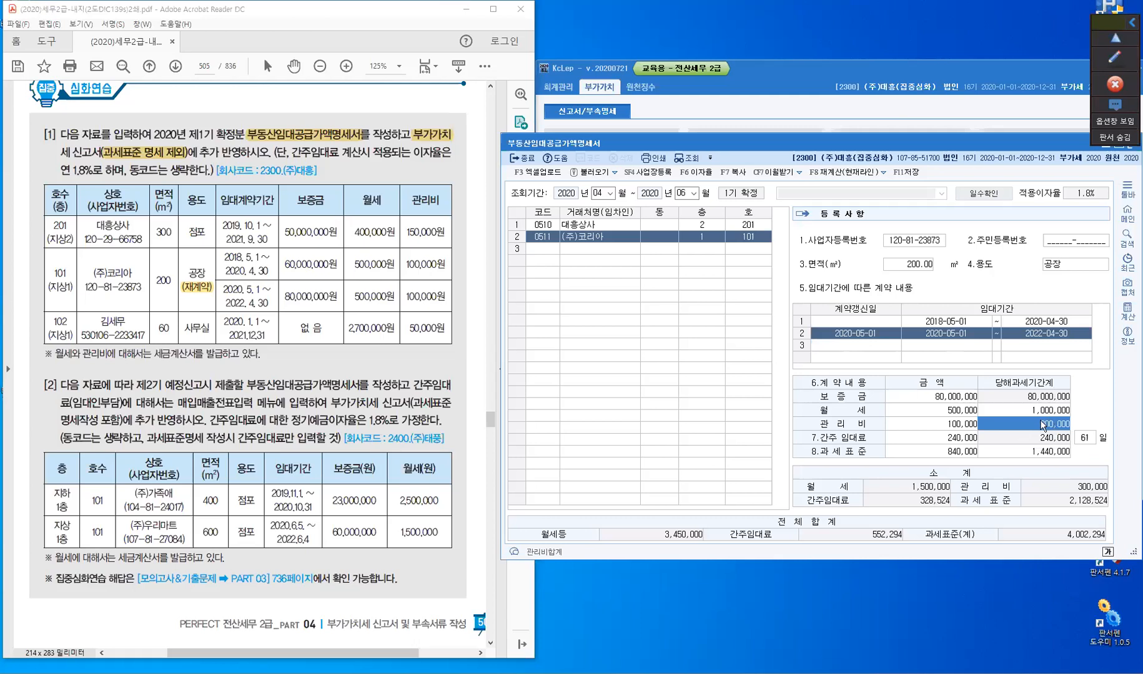
{"action": "key", "text": "Return"}
{"action": "key", "text": "Return"}
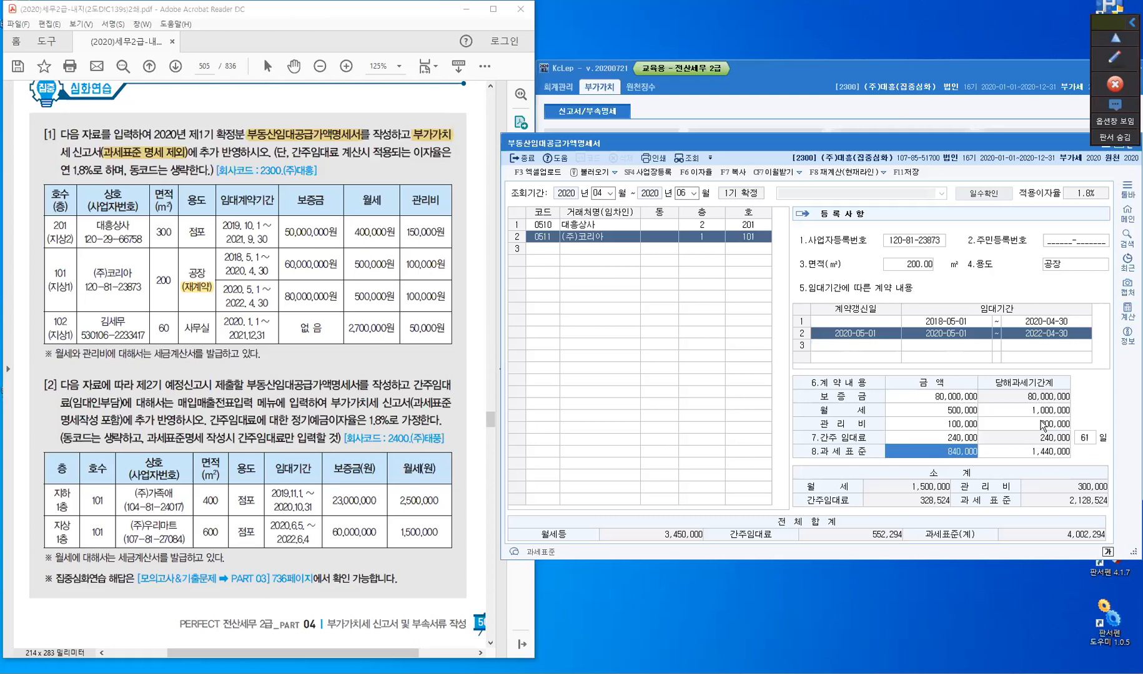
{"action": "key", "text": "Return"}
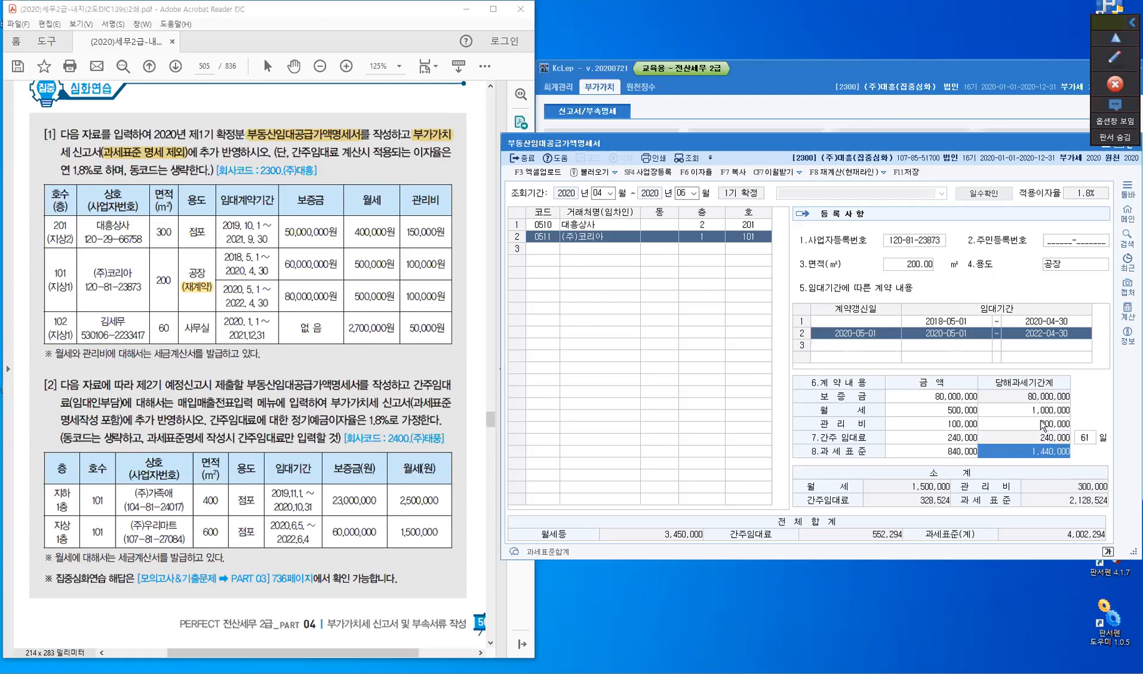
{"action": "key", "text": "Return"}
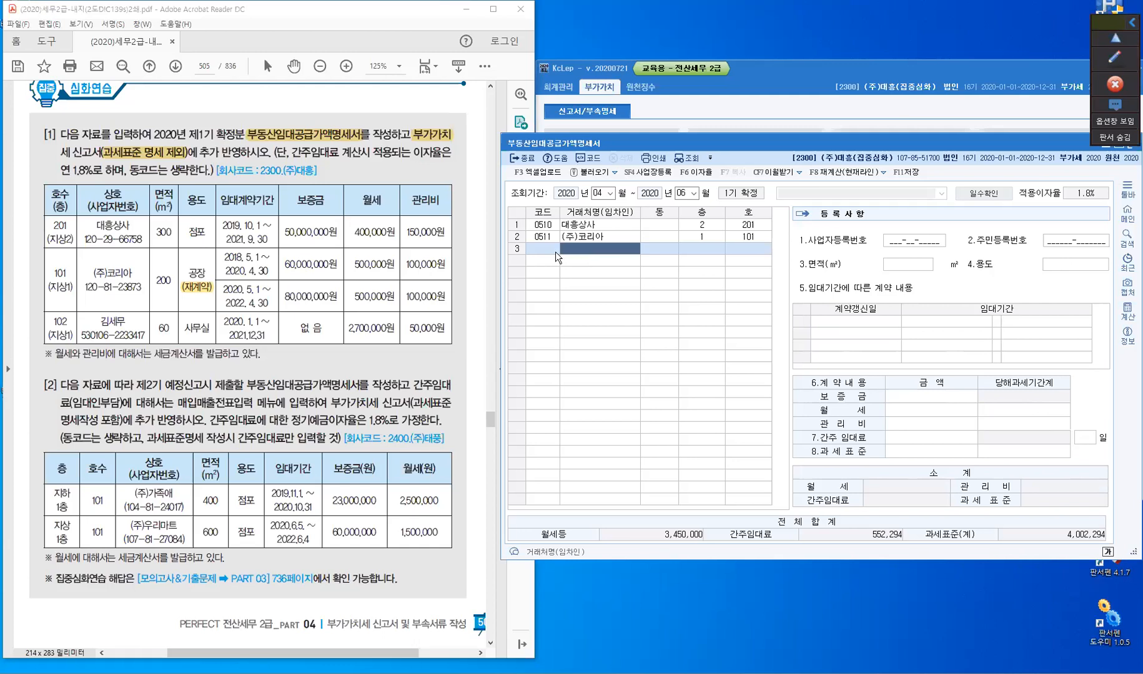
Look up the individual tenant of unit 102 by name, add them on row 3, and set 층 to 1 and 호 to 102.
{"action": "key", "text": "F2"}
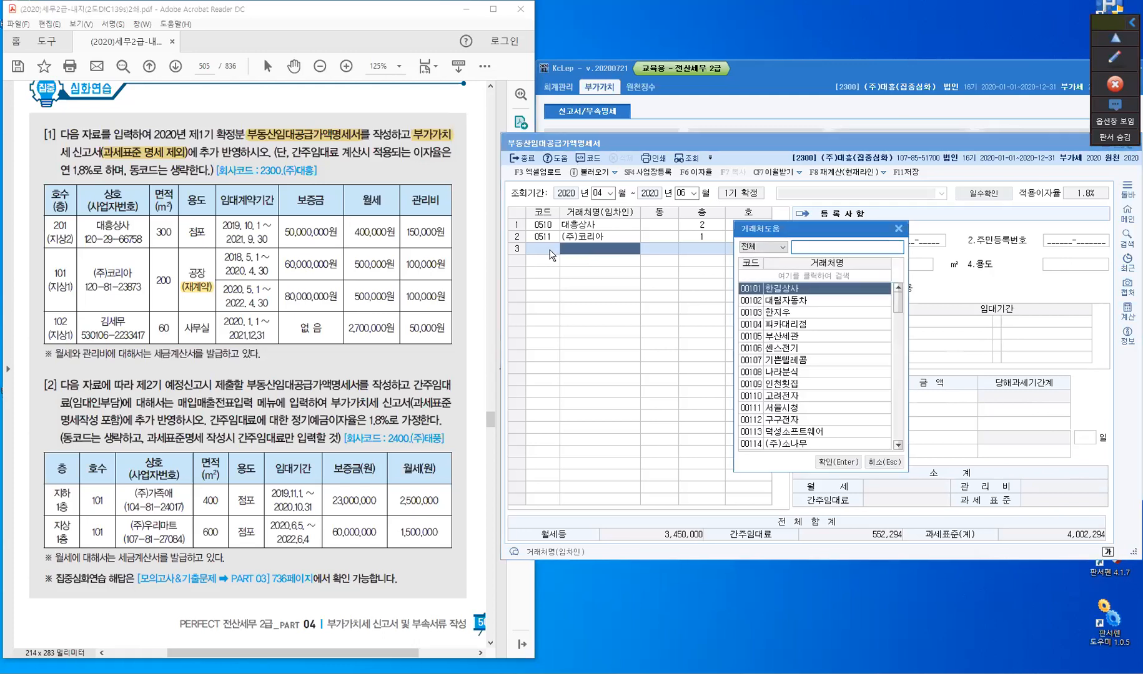
{"action": "type", "text": "김세"}
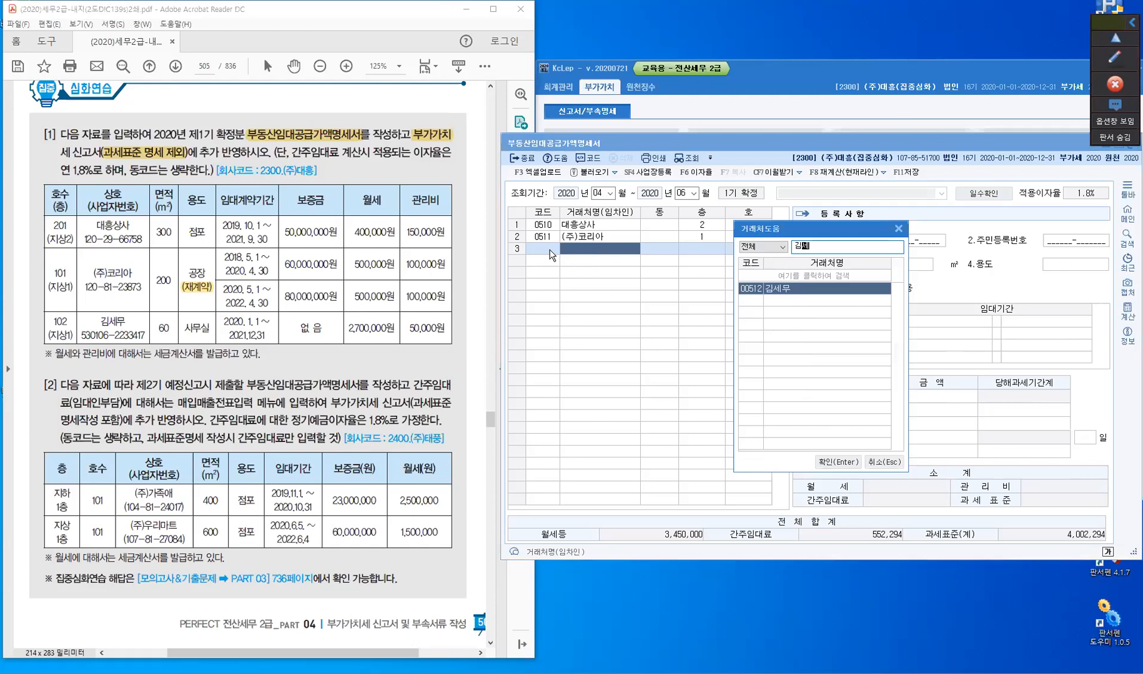
{"action": "key", "text": "Escape"}
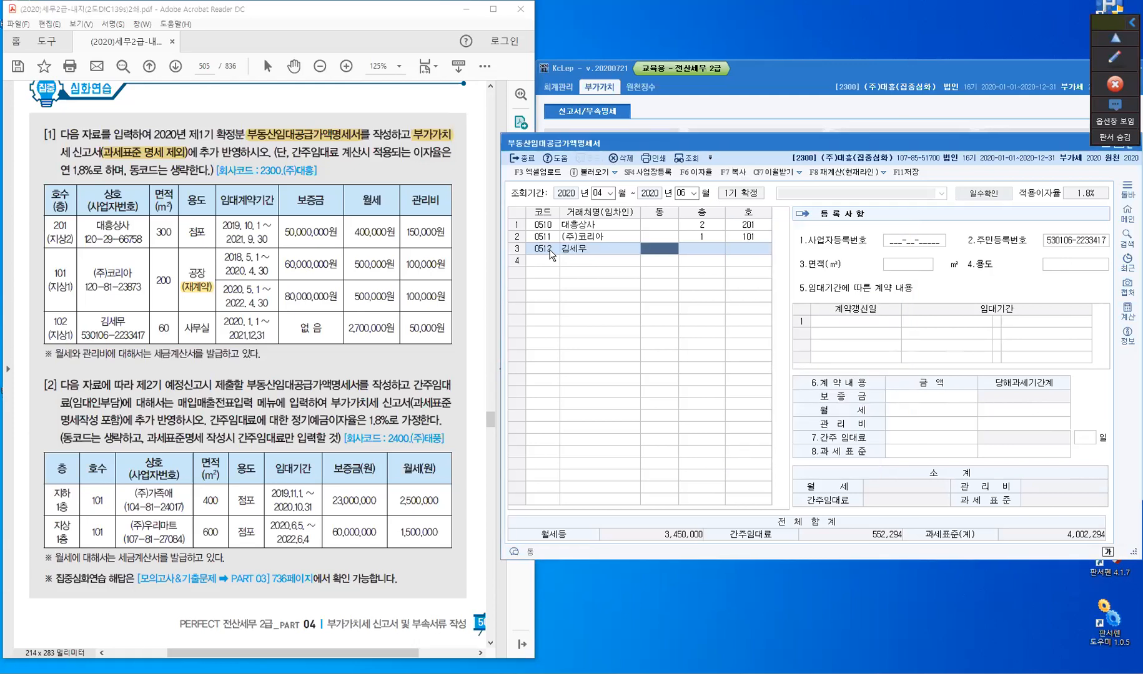
{"action": "key", "text": "Return"}
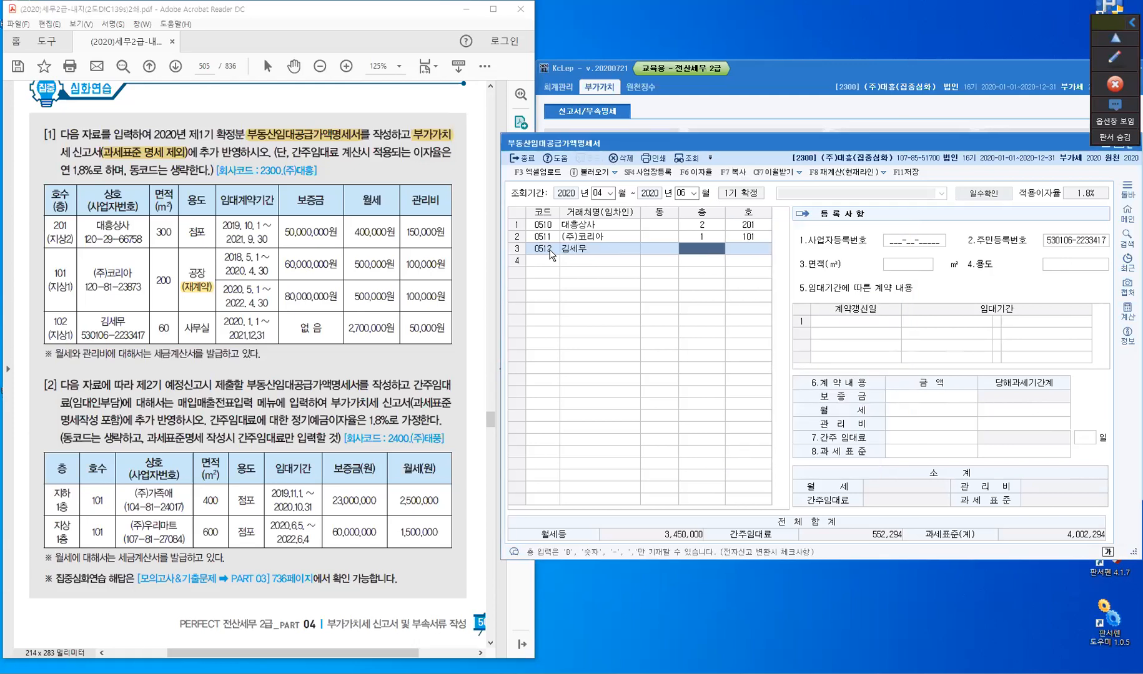
{"action": "type", "text": "1"}
{"action": "key", "text": "Return"}
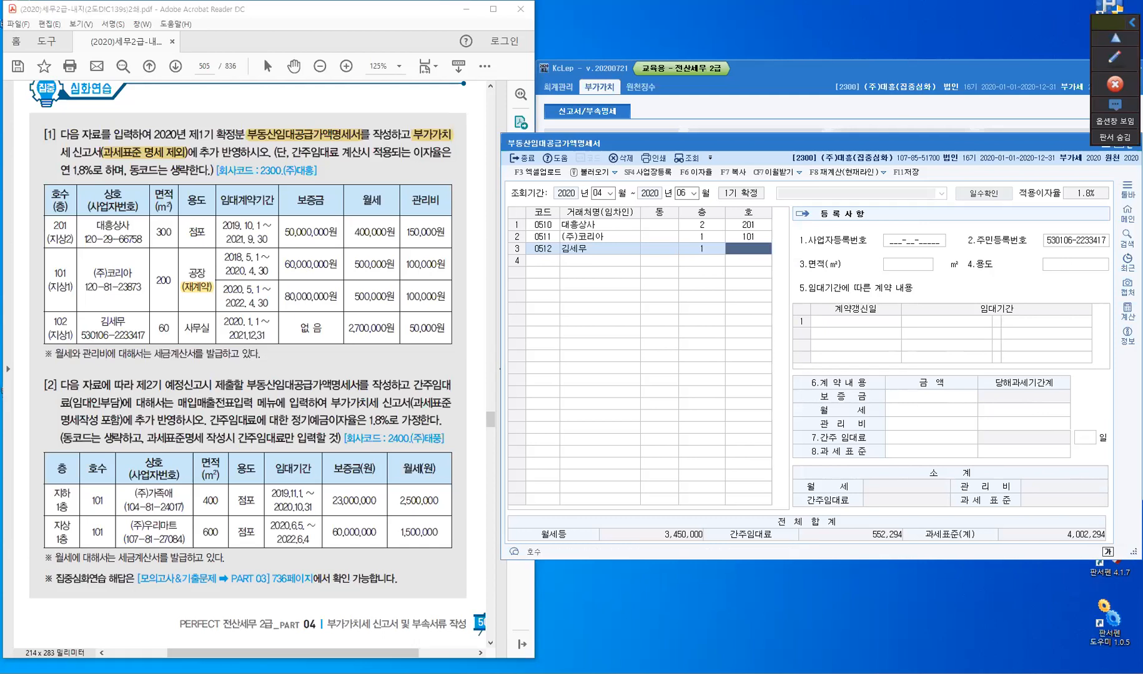
{"action": "type", "text": "102"}
{"action": "key", "text": "Return"}
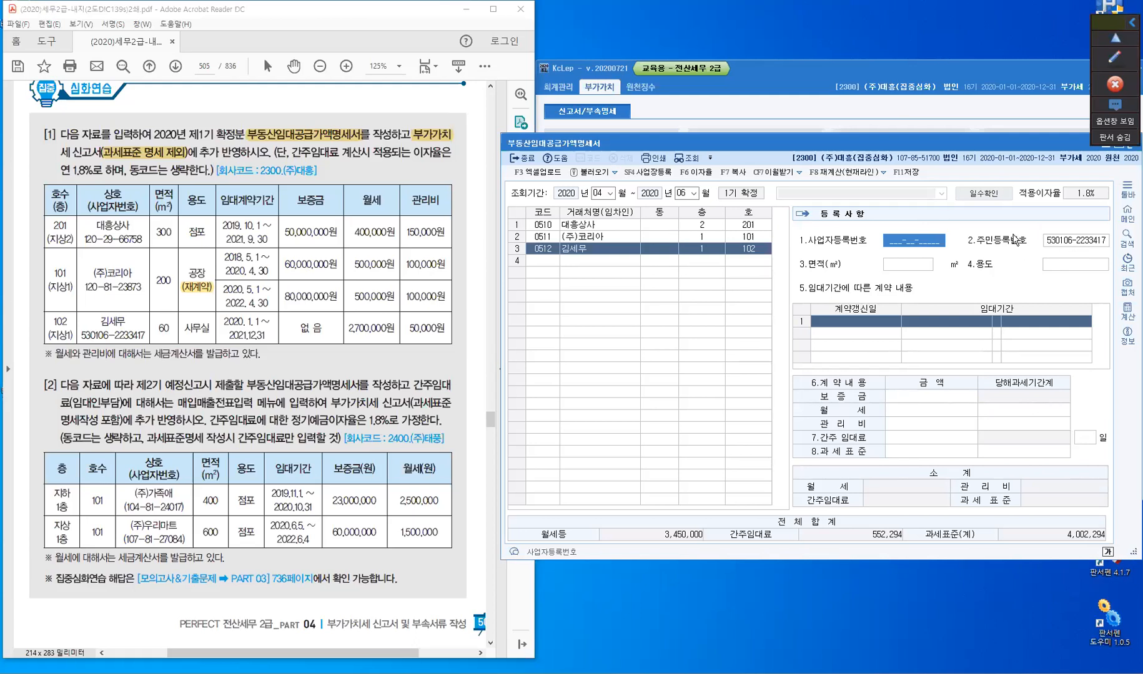
Leave 사업자등록번호 blank for the unit 102 tenant and set 면적 to 60 ㎡ and 용도 to 사무실.
{"action": "key", "text": "Return"}
{"action": "key", "text": "Return"}
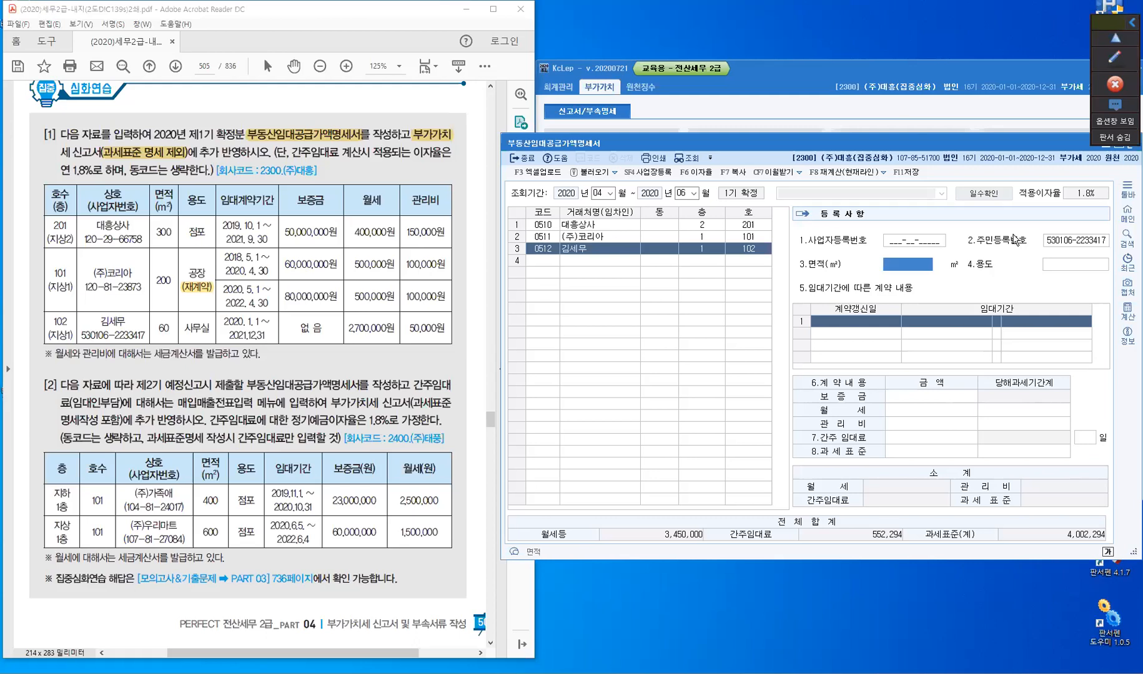
{"action": "type", "text": "60"}
{"action": "key", "text": "Return"}
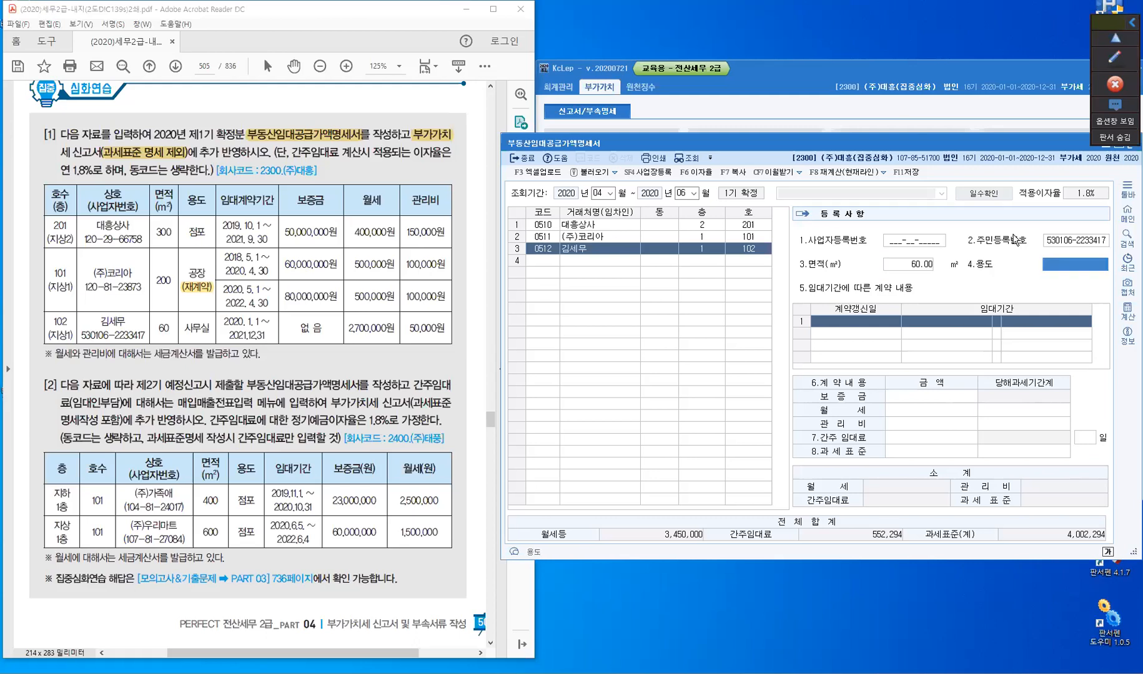
{"action": "type", "text": "사무실"}
{"action": "key", "text": "Return"}
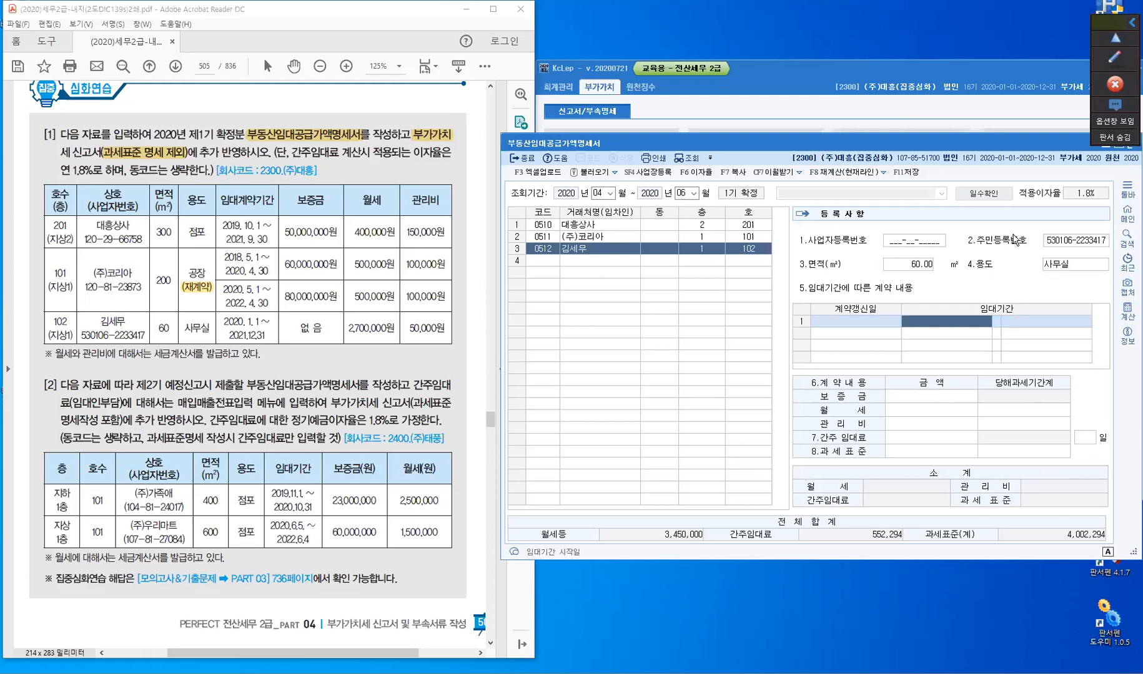
Set the unit 102 tenant's 임대기간 from 2020-01-01 to 2021-12-31, leaving 계약갱신일 blank.
{"action": "type", "text": "2020-01-01"}
{"action": "key", "text": "Return"}
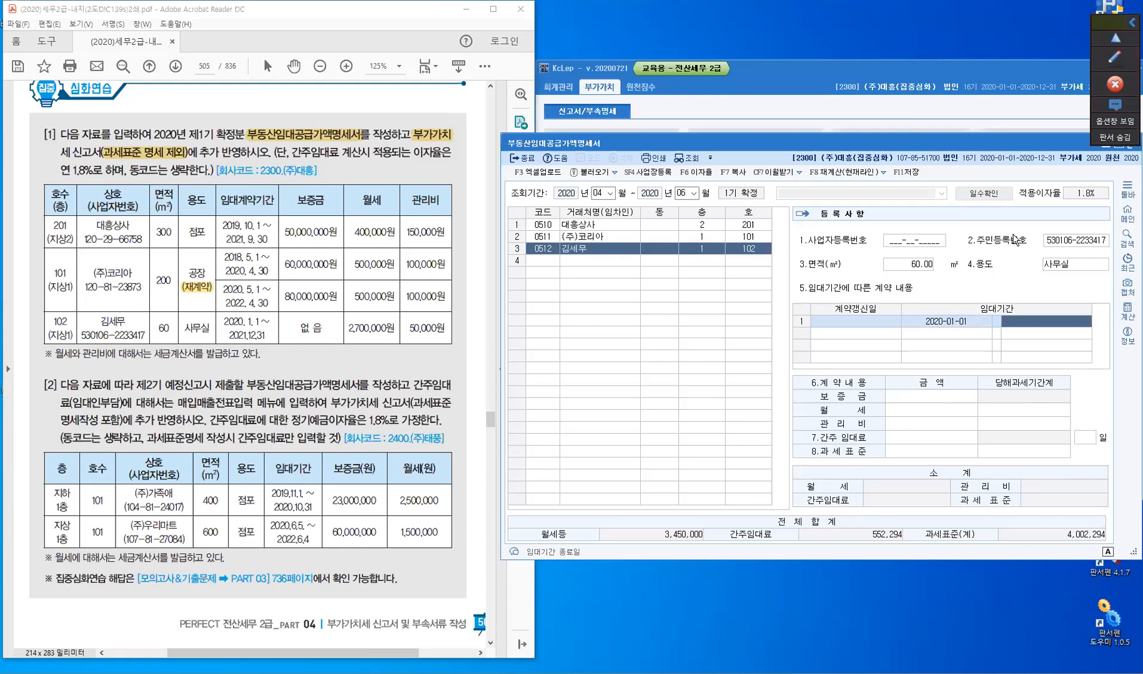
{"action": "type", "text": "2021-12-31"}
{"action": "key", "text": "Return"}
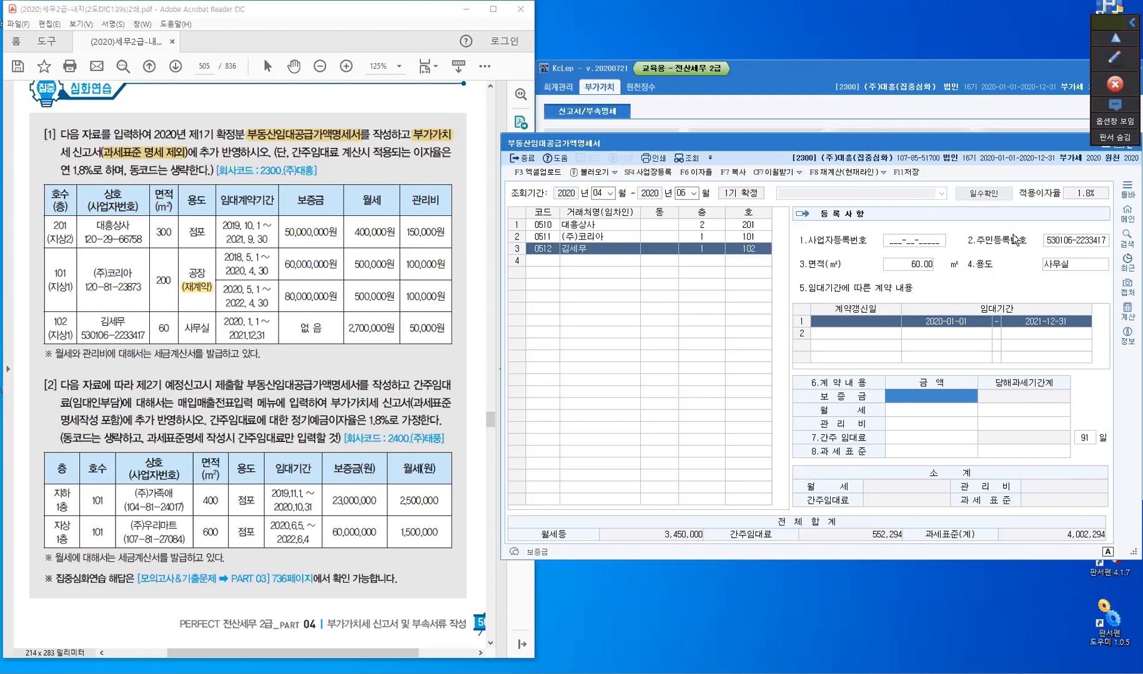
For the unit 102 tenant, leave 보증금 blank and set 월세 to 2,700,000 and 관리비 to 50,000.
{"action": "key", "text": "Return"}
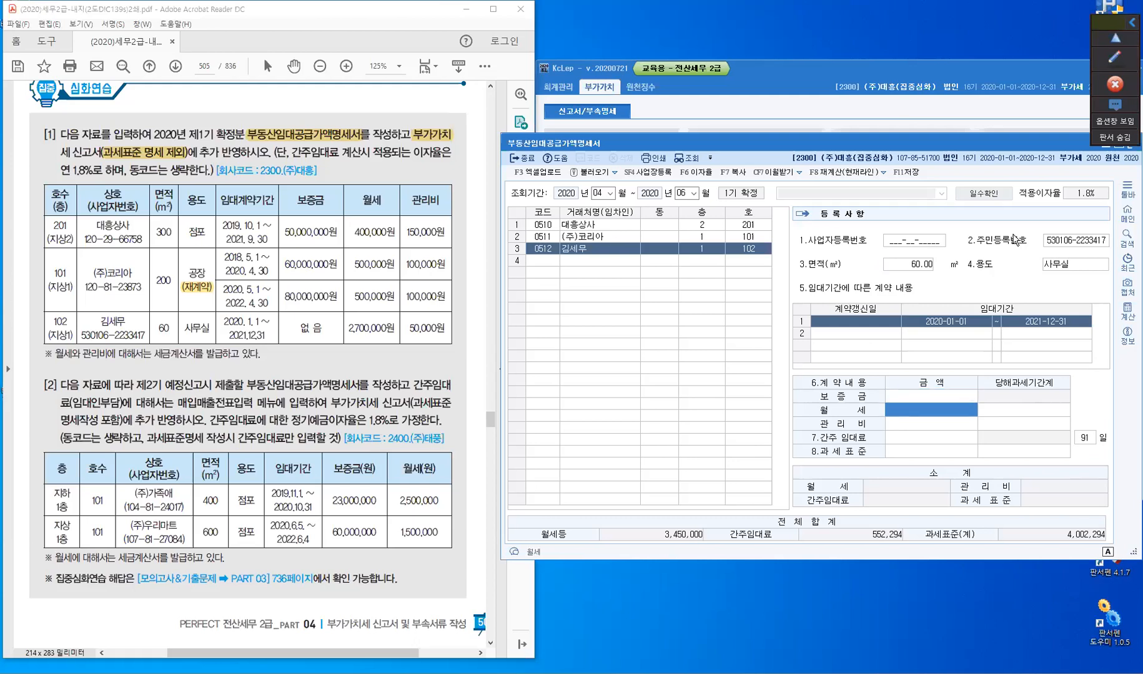
{"action": "type", "text": "2,700"}
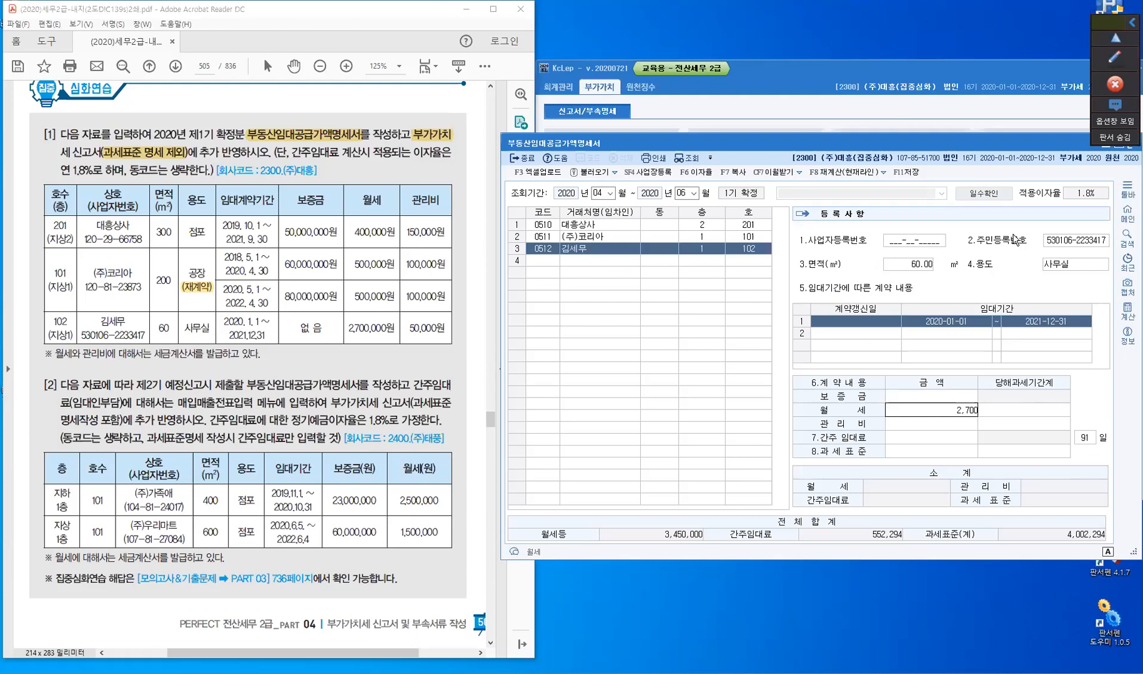
{"action": "type", "text": ",000"}
{"action": "key", "text": "Return"}
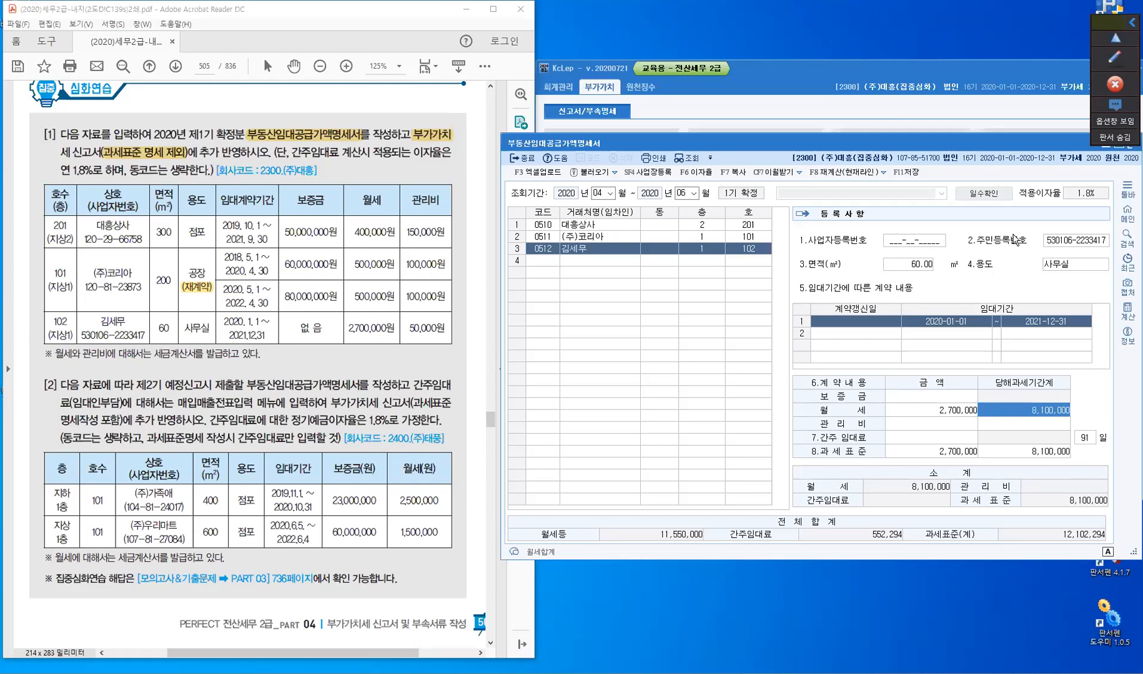
{"action": "key", "text": "Return"}
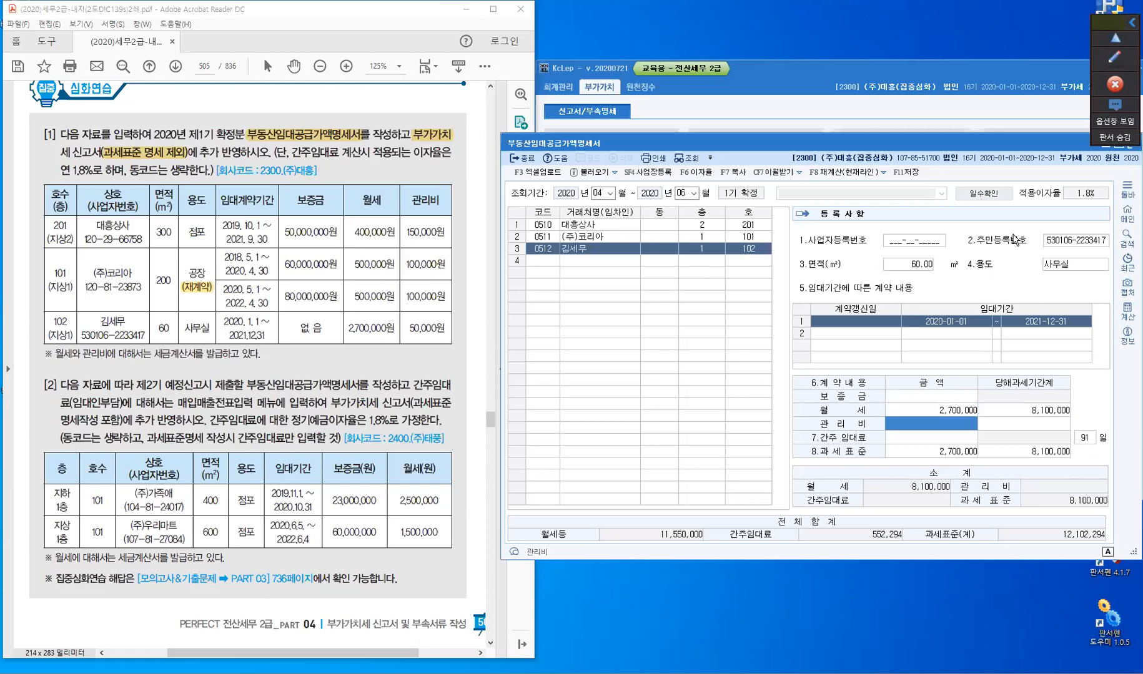
{"action": "type", "text": "50000"}
{"action": "key", "text": "Return"}
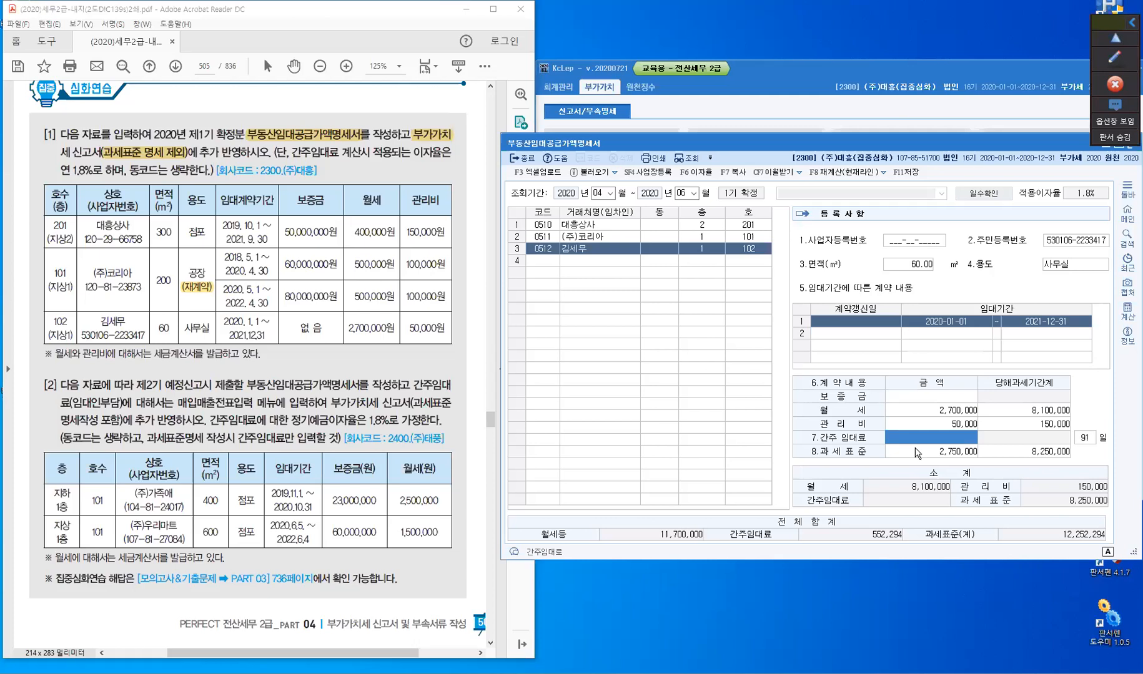
{"action": "key", "text": "Return"}
{"action": "key", "text": "Return"}
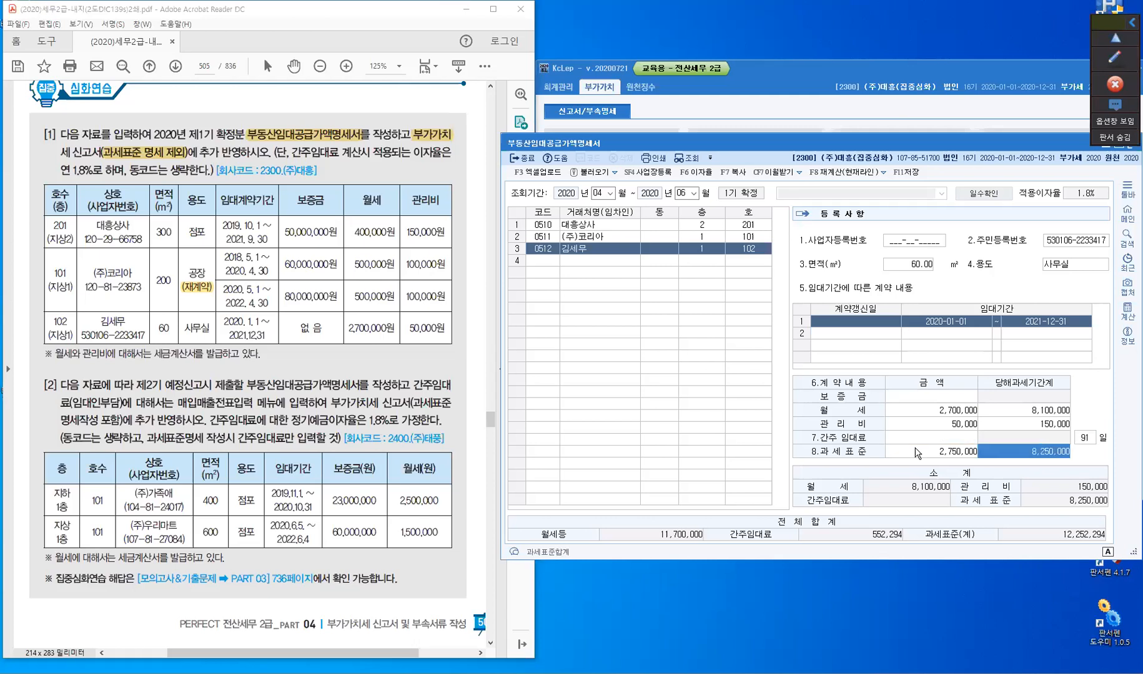
{"action": "key", "text": "Return"}
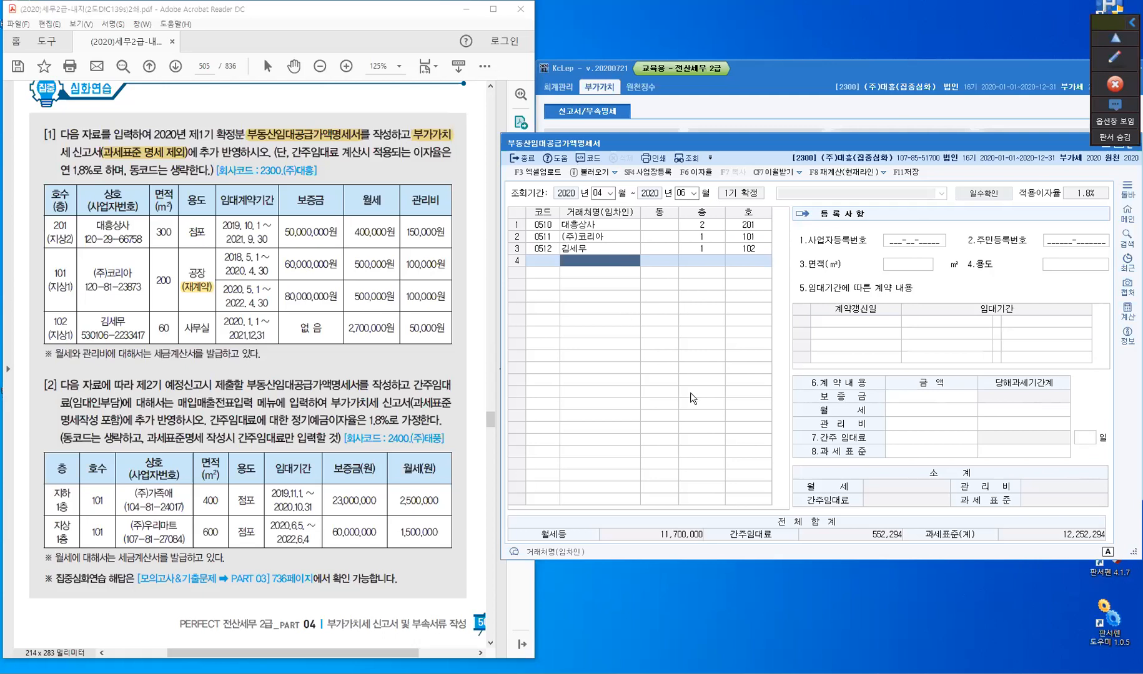
Handwrite the total 간주임대료 as 552.294 in red pen just below the exercise [1] table in the PDF.
{"action": "left_click", "coordinate": [668, 539]}
{"action": "left_click", "coordinate": [841, 543]}
{"action": "left_click", "coordinate": [1116, 62]}
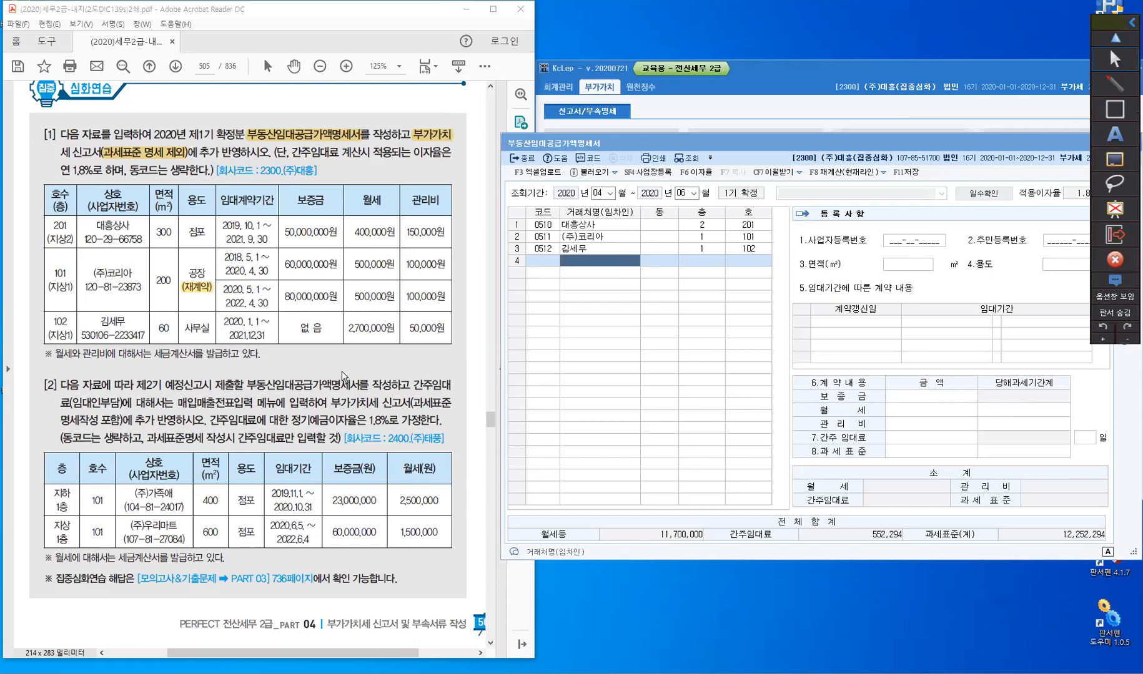
{"action": "mouse_move", "coordinate": [314, 341]}
{"action": "left_mouse_down"}
{"action": "mouse_move", "coordinate": [306, 369]}
{"action": "mouse_move", "coordinate": [379, 369]}
{"action": "left_mouse_up"}
{"action": "left_click", "coordinate": [357, 360]}
{"action": "left_click_drag", "start_coordinate": [398, 343], "coordinate": [403, 367]}
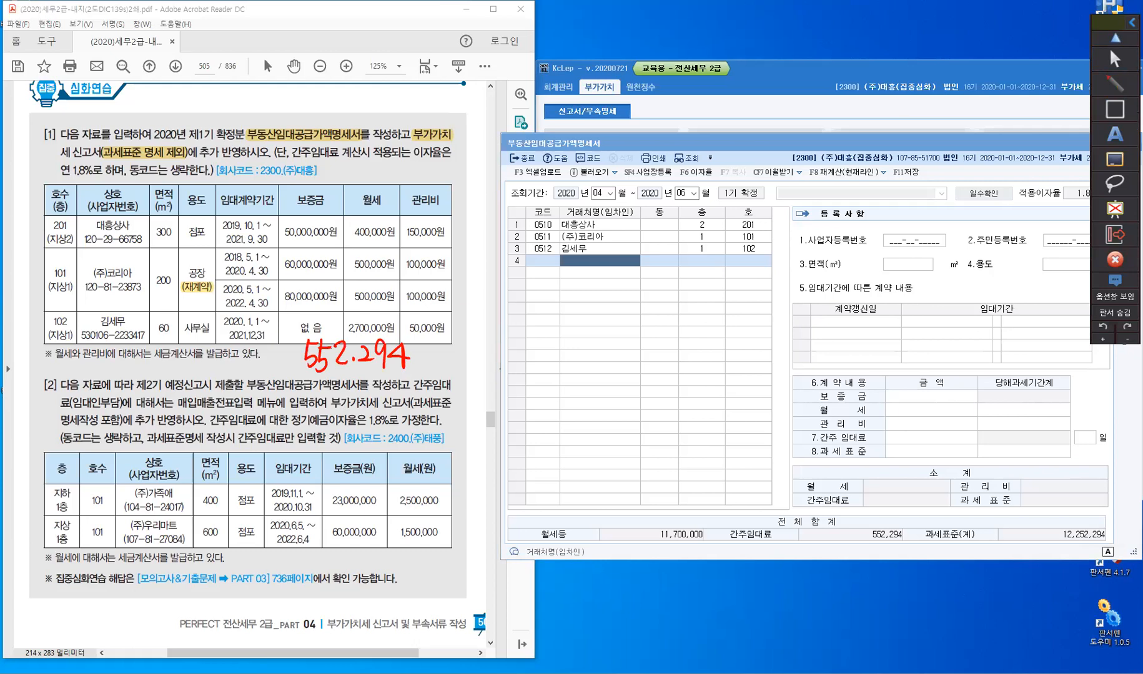
{"action": "left_click", "coordinate": [1110, 60]}
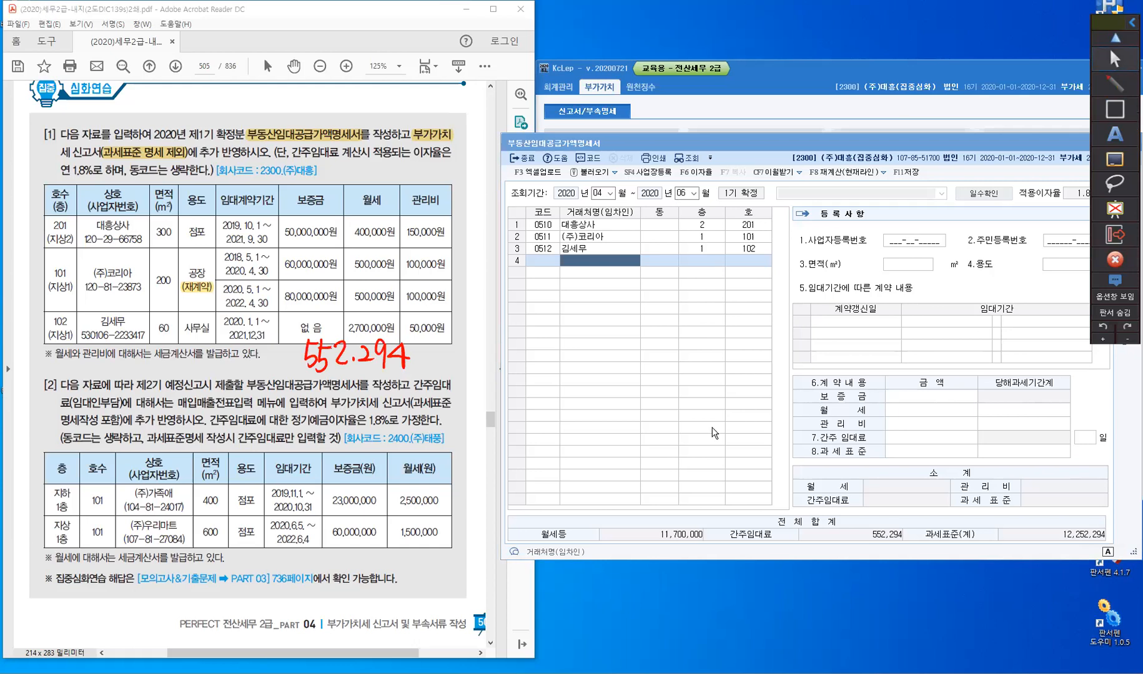
Save the 부동산임대공급가액명세서 for 2020-04 to 2020-06 and close it.
{"action": "left_click", "coordinate": [609, 264]}
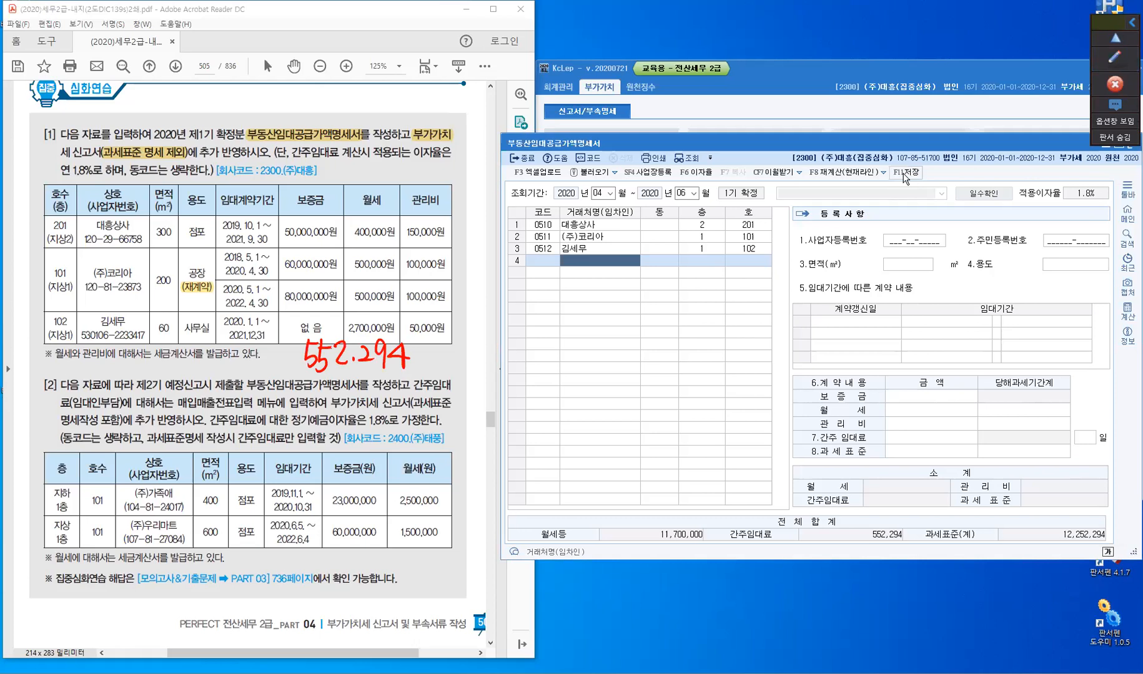
{"action": "left_click", "coordinate": [903, 176]}
{"action": "left_click", "coordinate": [527, 160]}
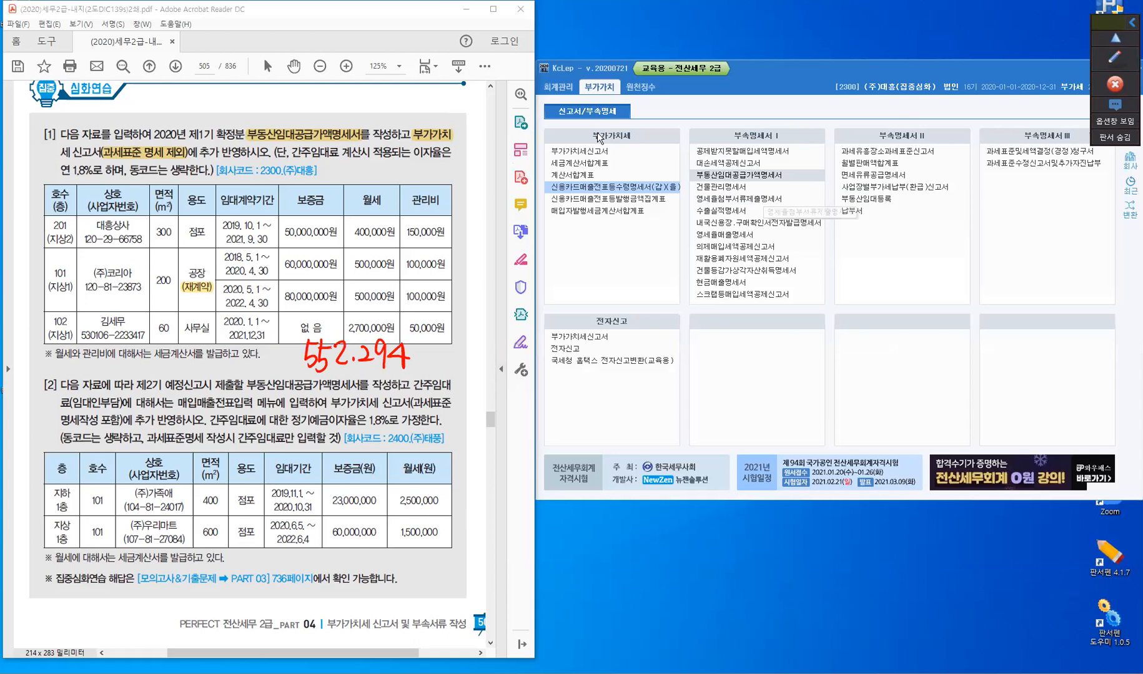
Open the 부가가치세신고서 and load the period from 2020-04-01 to 2020-06-30.
{"action": "left_click", "coordinate": [601, 153]}
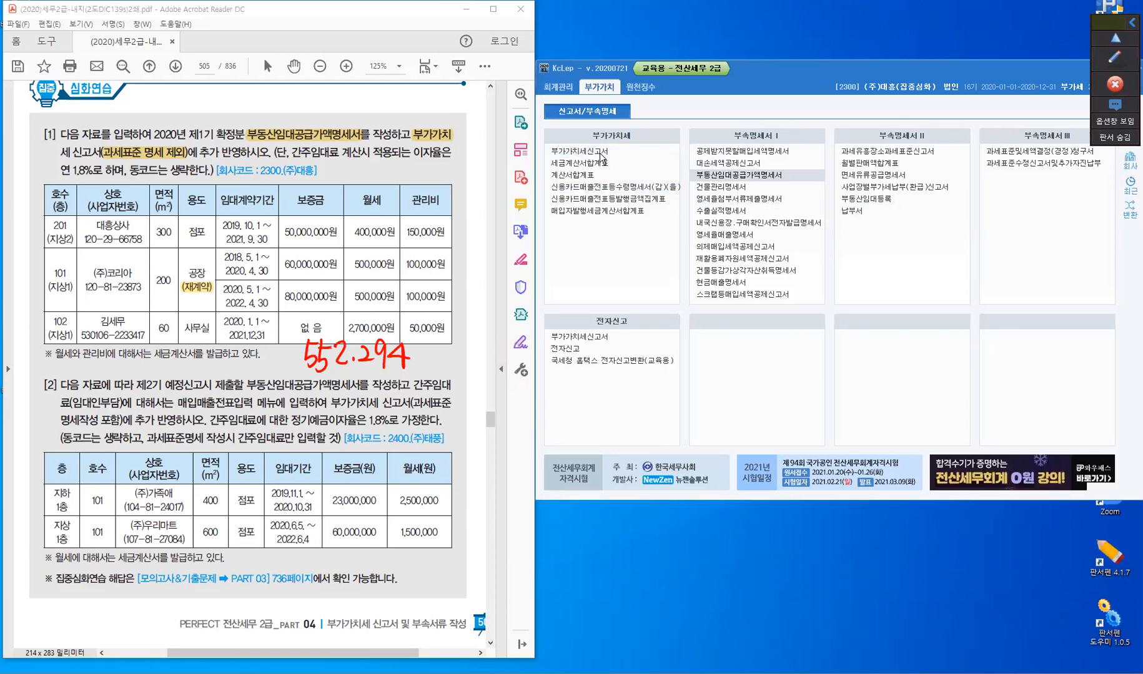
{"action": "left_click", "coordinate": [602, 156]}
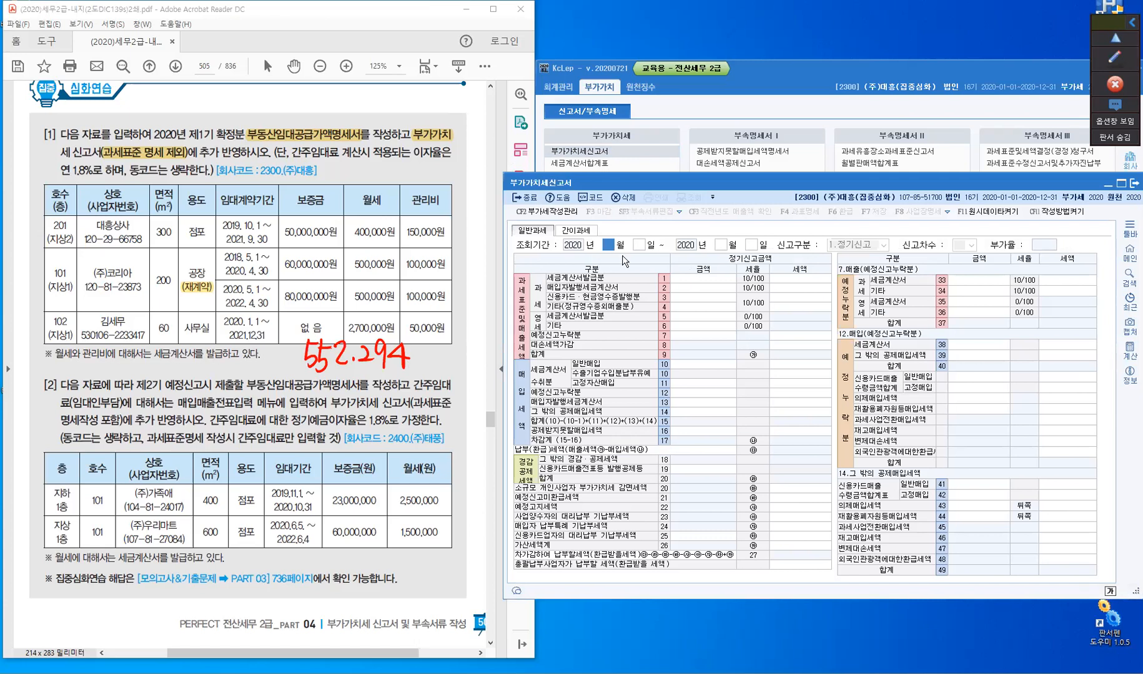
{"action": "type", "text": "4"}
{"action": "key", "text": "Return"}
{"action": "key", "text": "Return"}
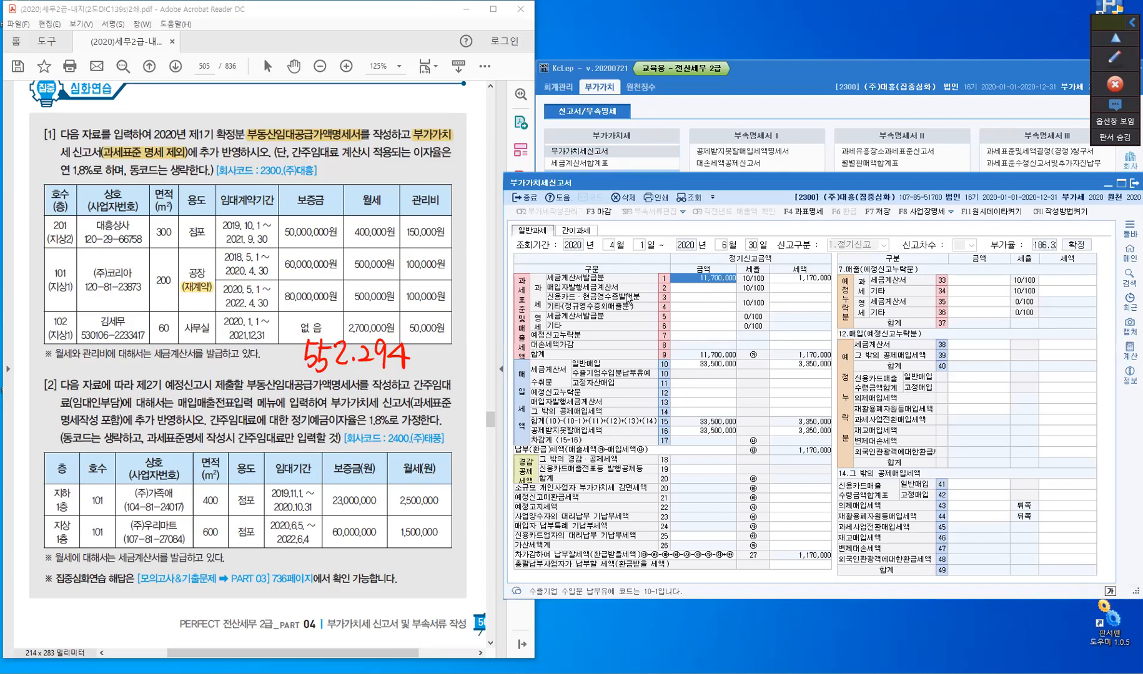
Reopen the 부동산임대공급가액명세서 beside the return for 2020-04 to 2020-06, loading its saved data.
{"action": "left_click_drag", "start_coordinate": [649, 186], "coordinate": [107, 67]}
{"action": "left_click", "coordinate": [736, 177]}
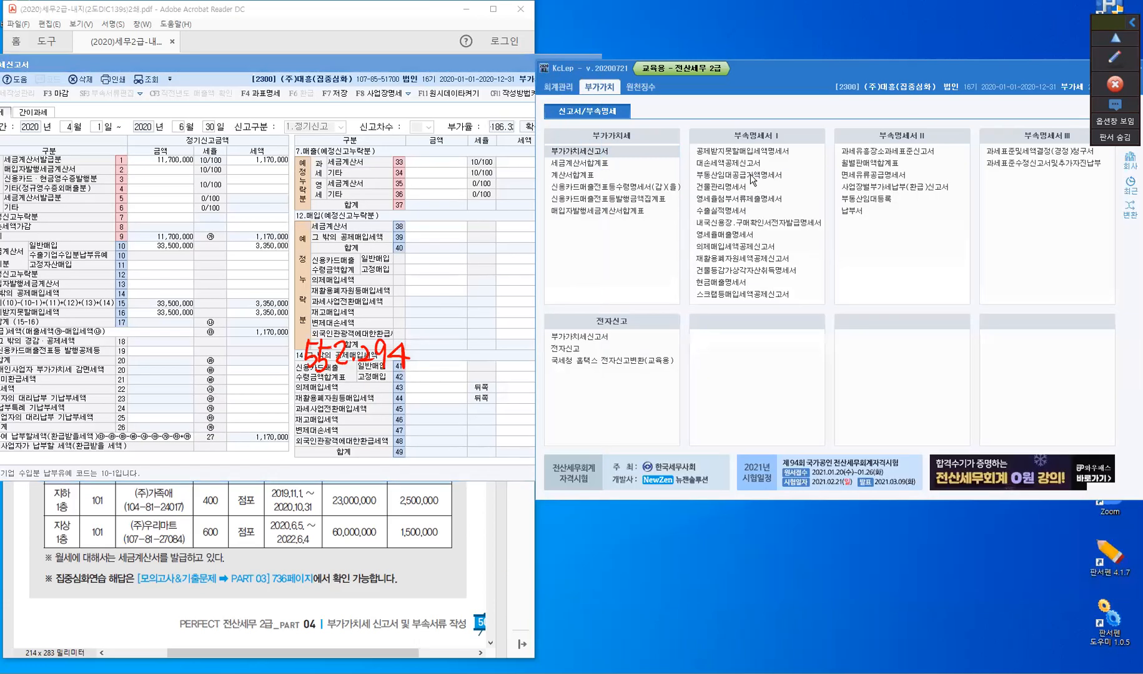
{"action": "left_click", "coordinate": [750, 175]}
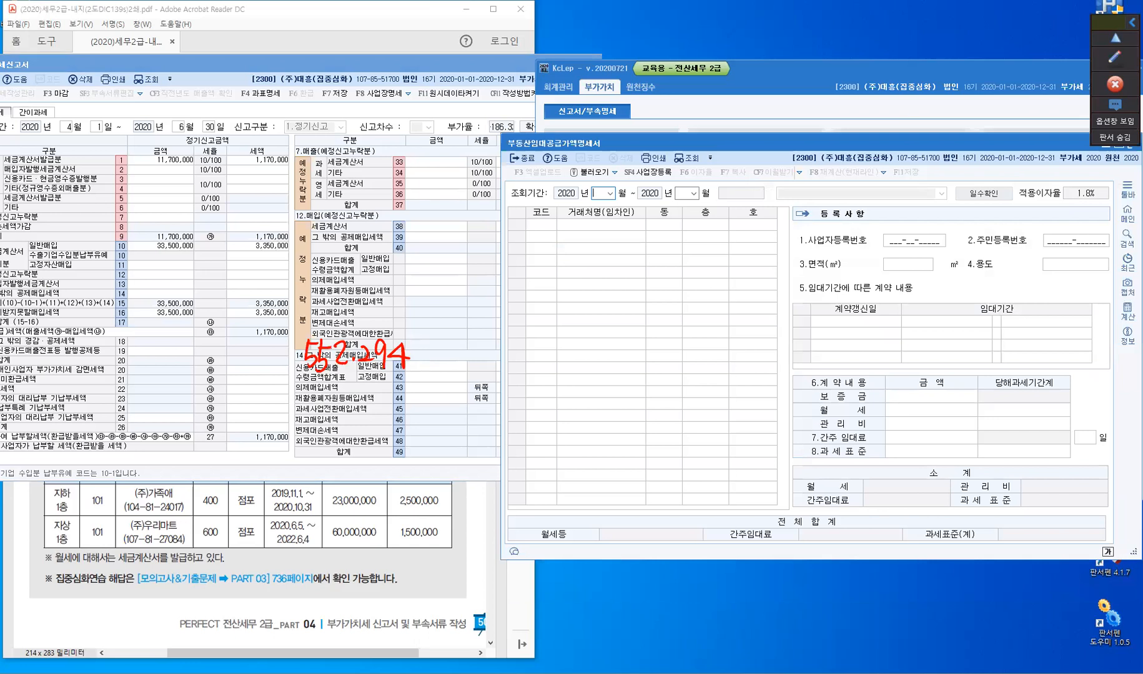
{"action": "type", "text": "4"}
{"action": "key", "text": "Return"}
{"action": "key", "text": "Return"}
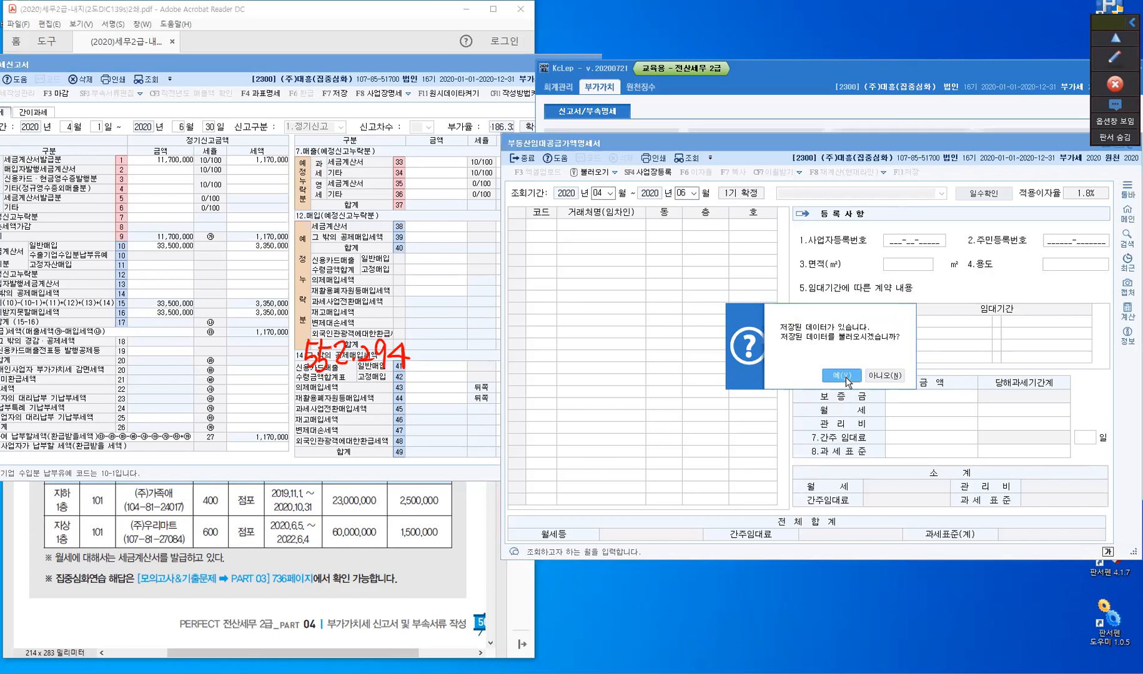
{"action": "left_click", "coordinate": [873, 379]}
{"action": "left_click", "coordinate": [842, 375]}
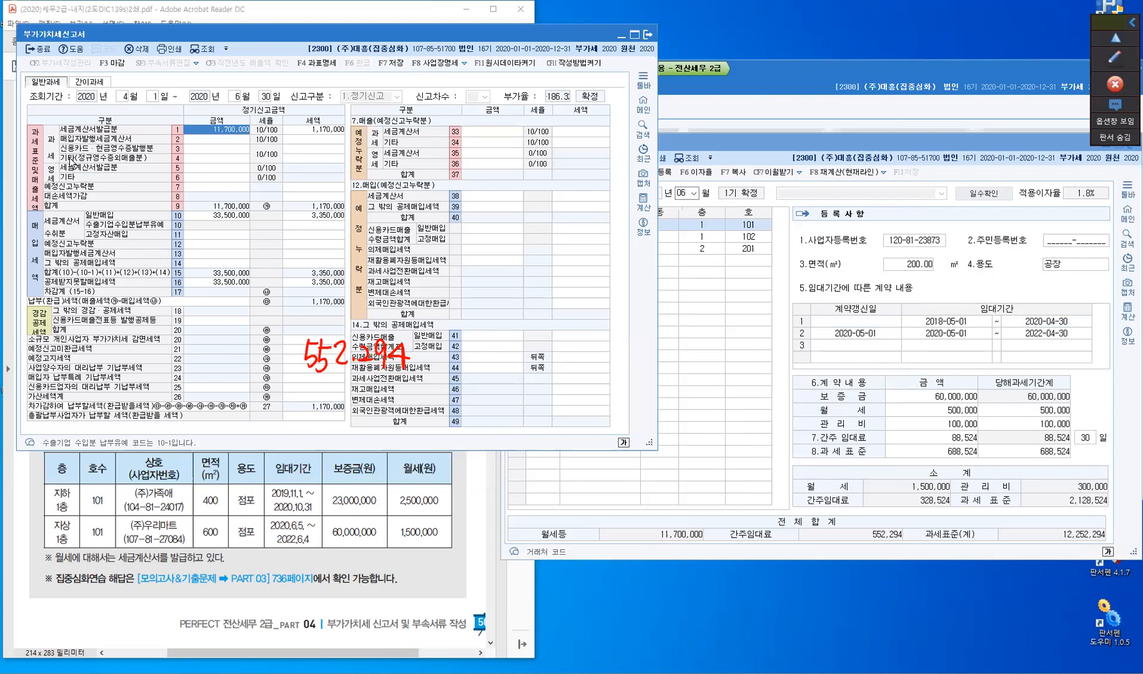
Enter the 간주임대료 of 552,294 as the 금액 of 기타(정규영수증외매출분), row 4 of the 부가가치세신고서.
{"action": "left_click", "coordinate": [190, 158]}
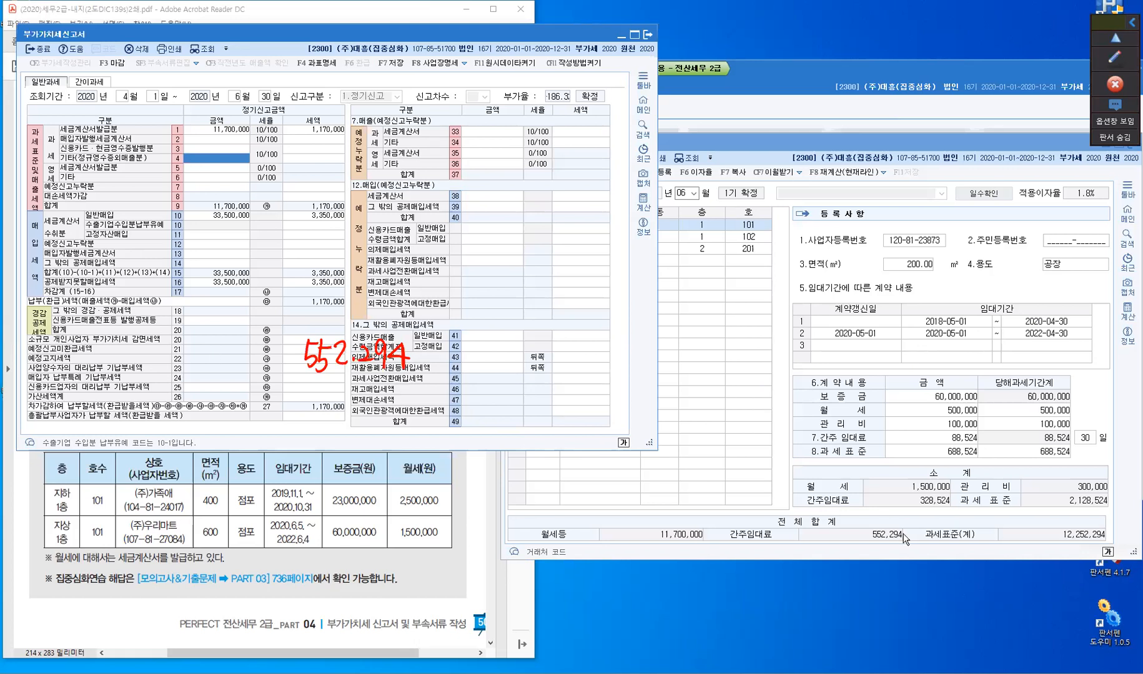
{"action": "left_click", "coordinate": [226, 166]}
{"action": "type", "text": "552,294"}
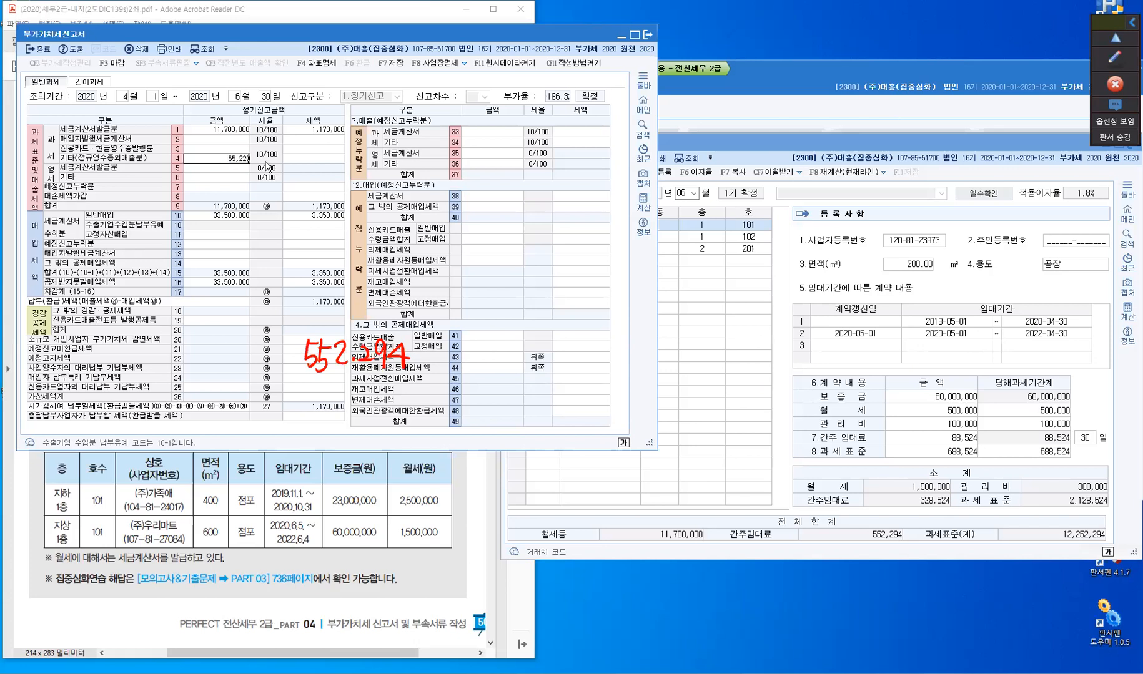
{"action": "key", "text": "Return"}
{"action": "left_click", "coordinate": [331, 167]}
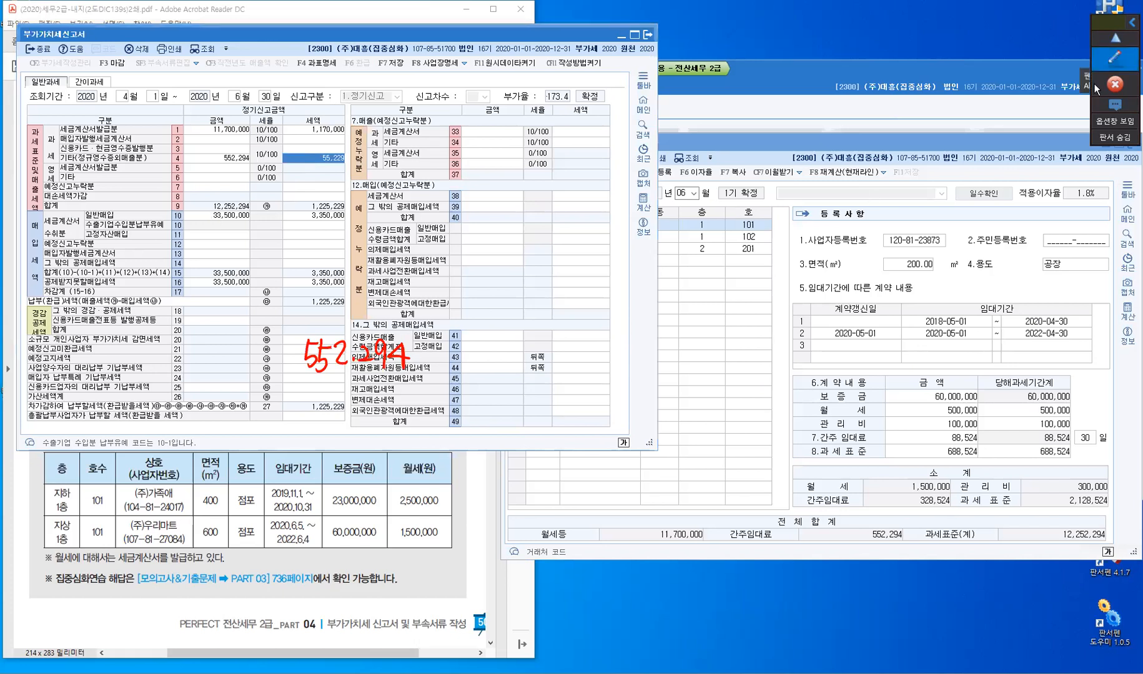
Draw blue rectangles around the statement's 과세표준(계) and the return's row 9 합계 금액, and clear all pen annotations.
{"action": "left_click", "coordinate": [1109, 108]}
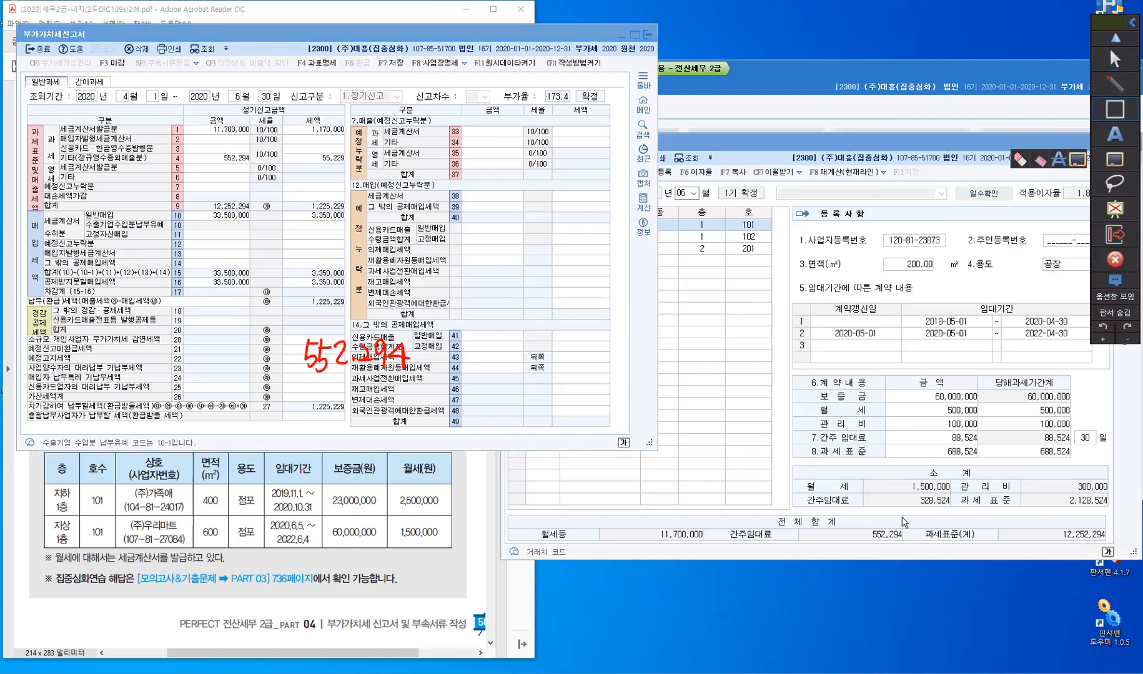
{"action": "left_click_drag", "start_coordinate": [889, 516], "coordinate": [1114, 548]}
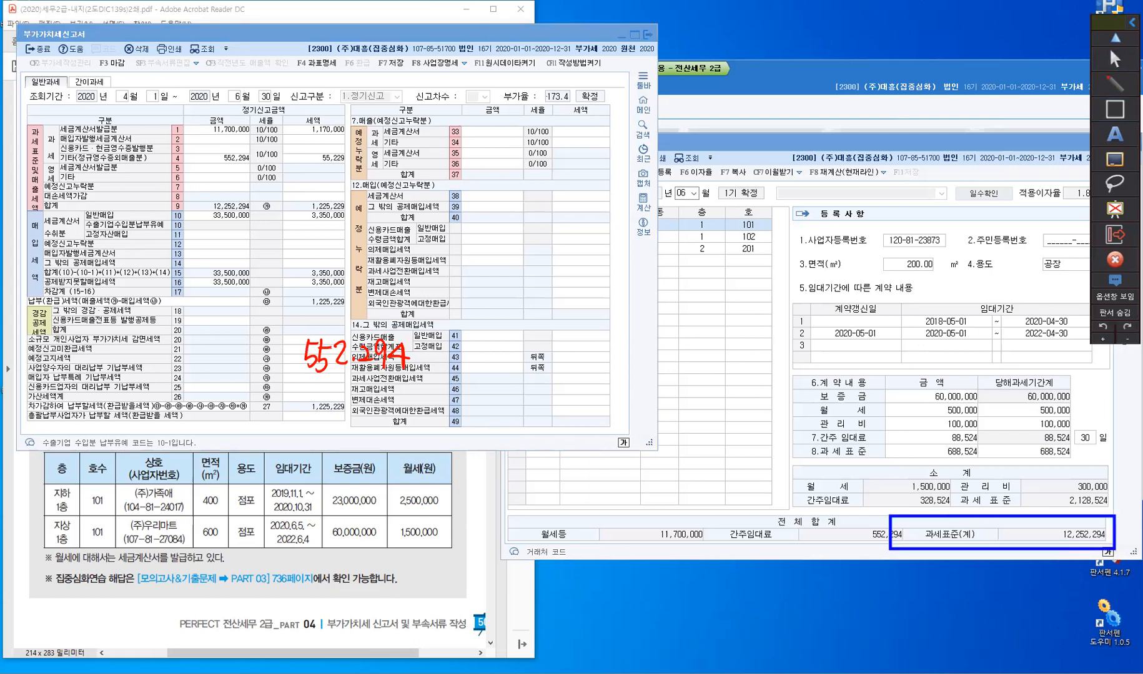
{"action": "left_click_drag", "start_coordinate": [165, 193], "coordinate": [258, 219]}
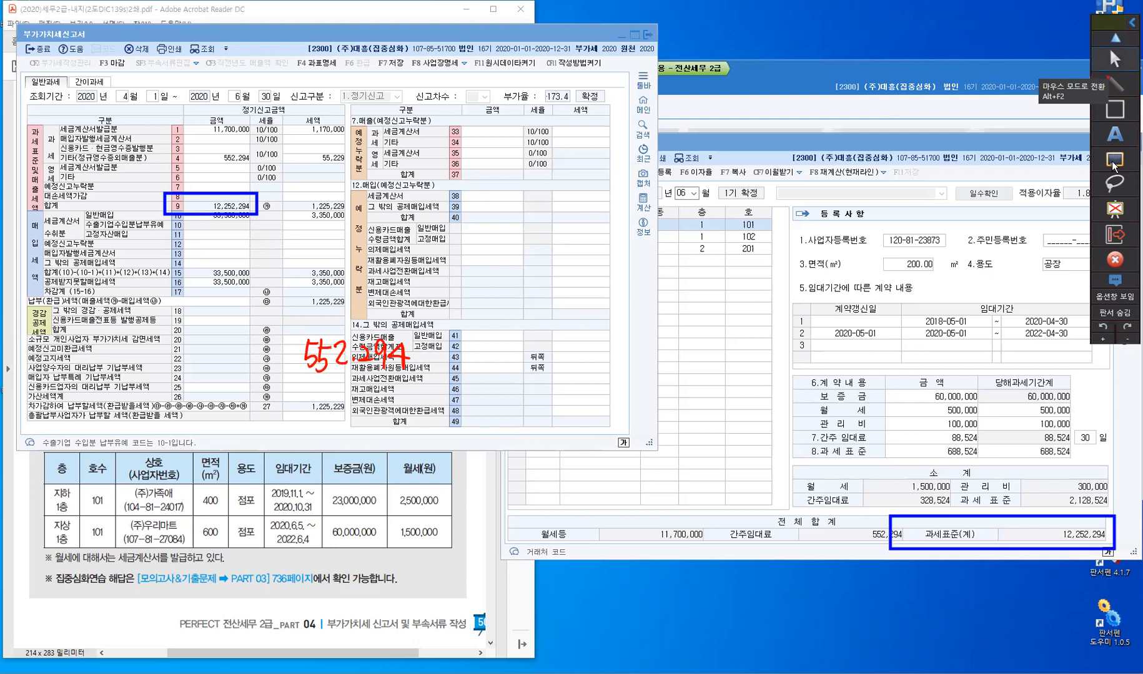
{"action": "left_click", "coordinate": [1119, 64]}
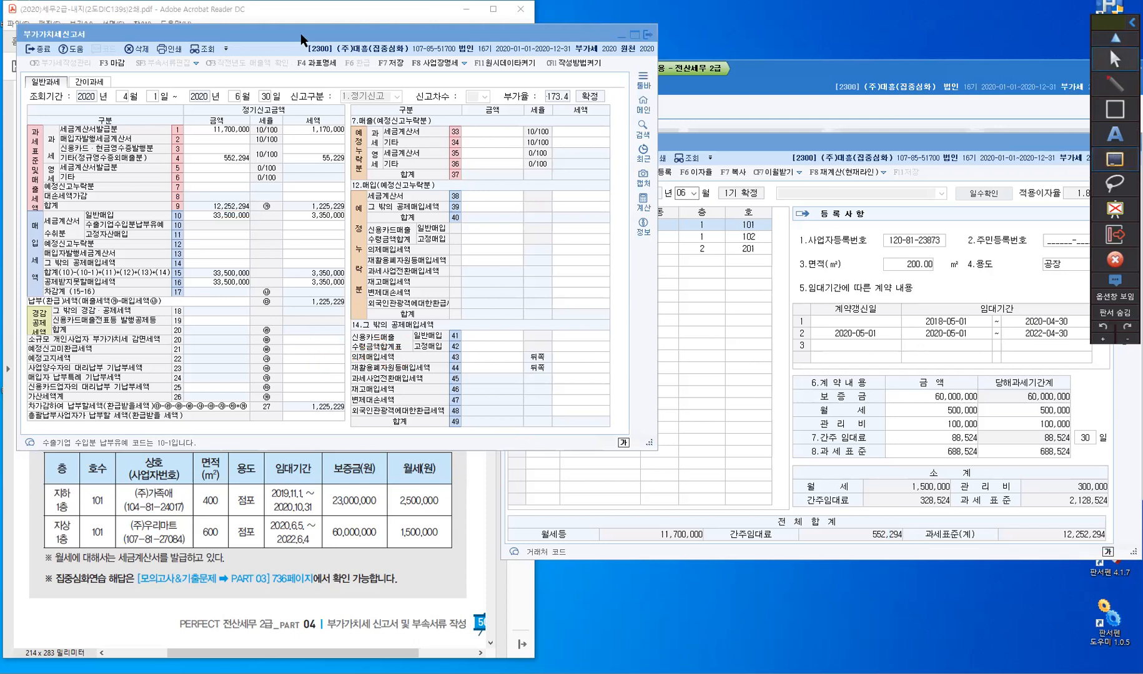
Save the 부가가치세신고서 for 2020-04-01 to 2020-06-30 and close it.
{"action": "left_click_drag", "start_coordinate": [359, 35], "coordinate": [703, 85]}
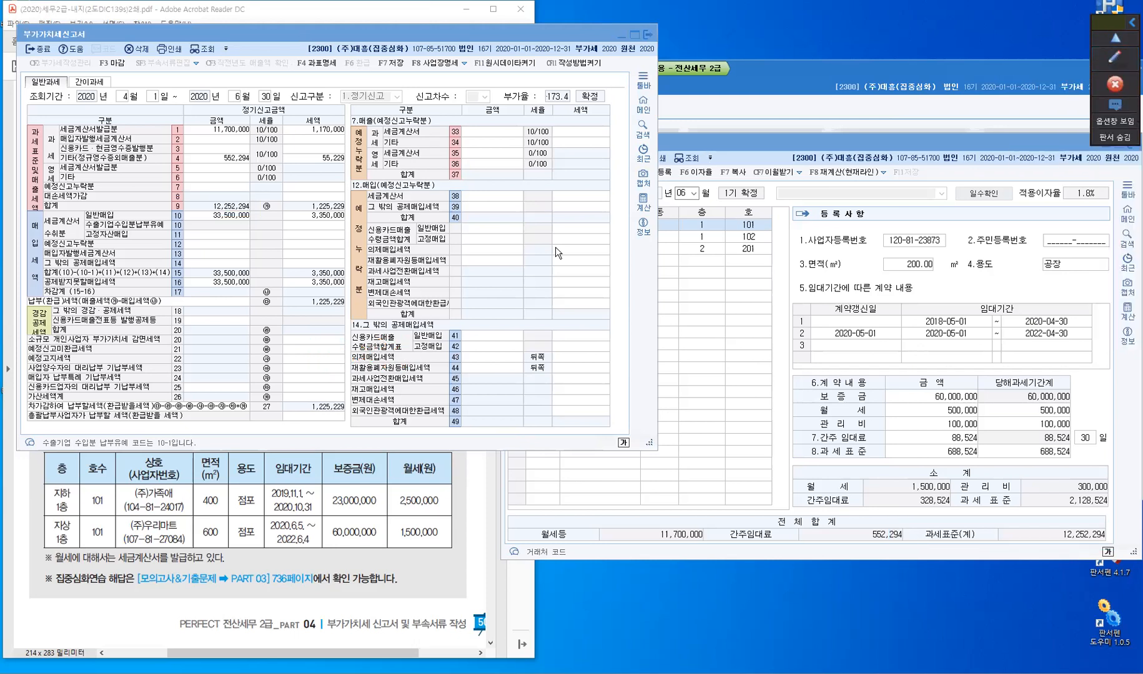
{"action": "left_click", "coordinate": [769, 185]}
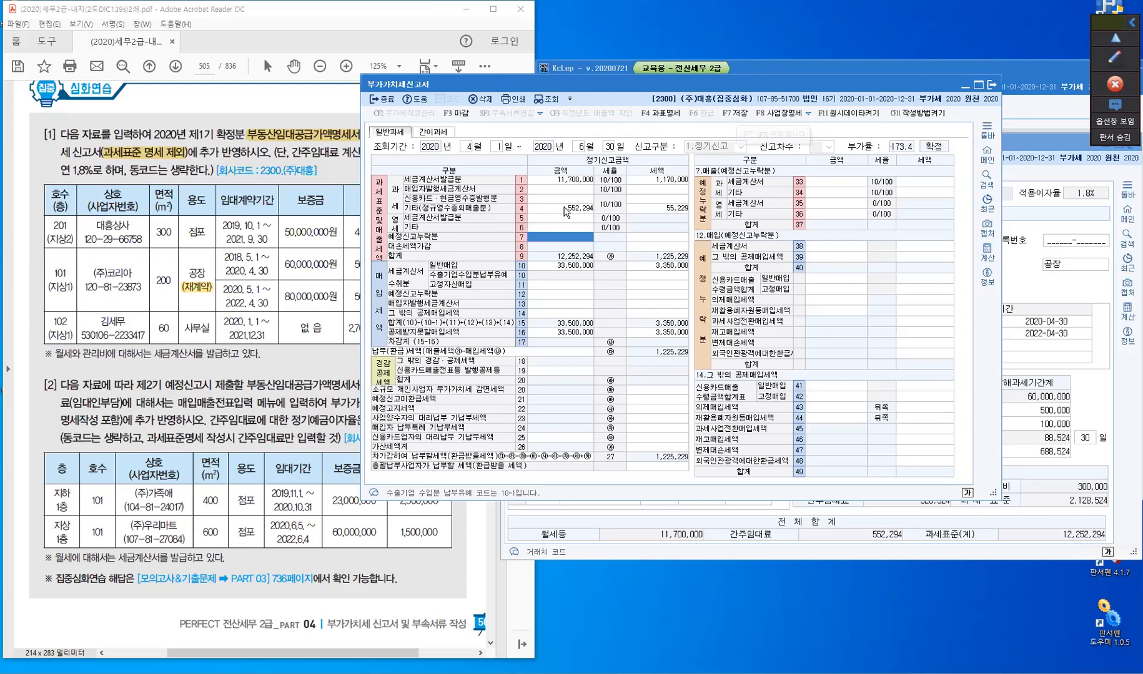
{"action": "left_click", "coordinate": [737, 114]}
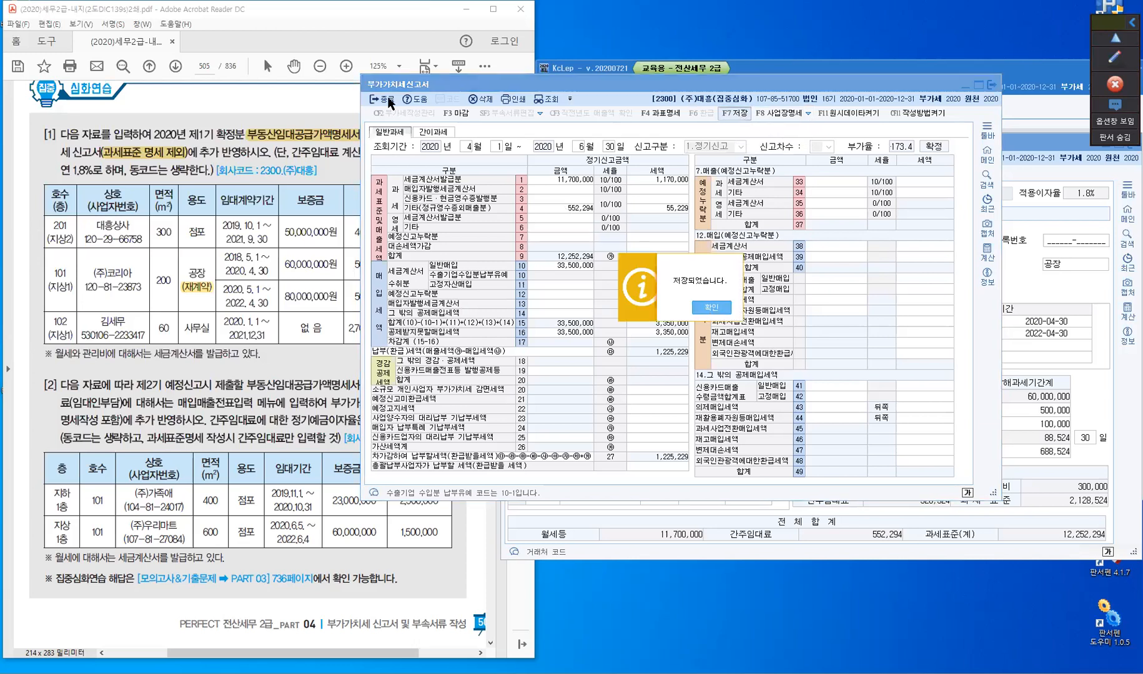
{"action": "key", "text": "Return"}
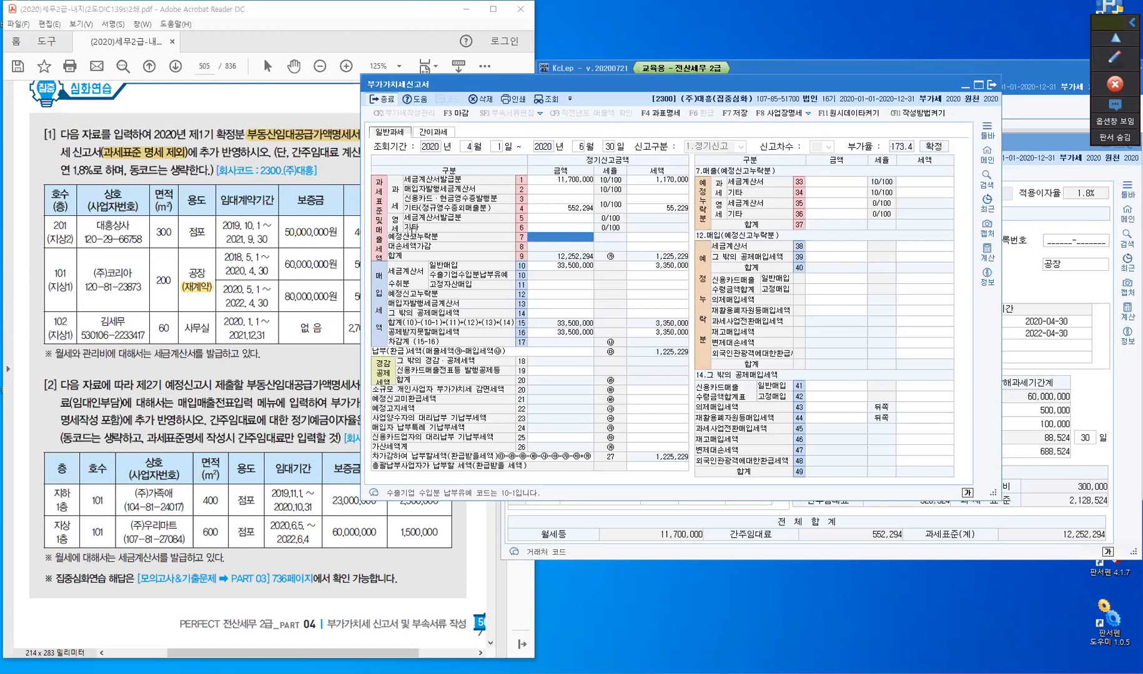
{"action": "left_click", "coordinate": [382, 98]}
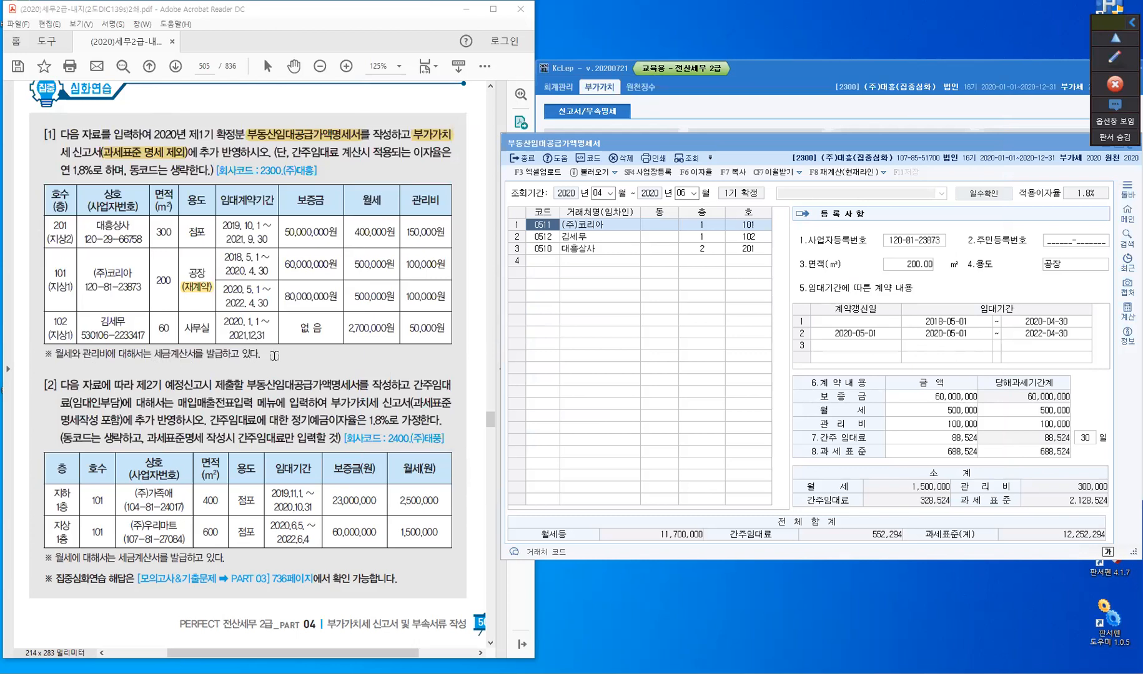
Close the 부동산임대공급가액명세서 and change the working company to 2400 (주)태풍 for exercise [2].
{"action": "left_click", "coordinate": [274, 356]}
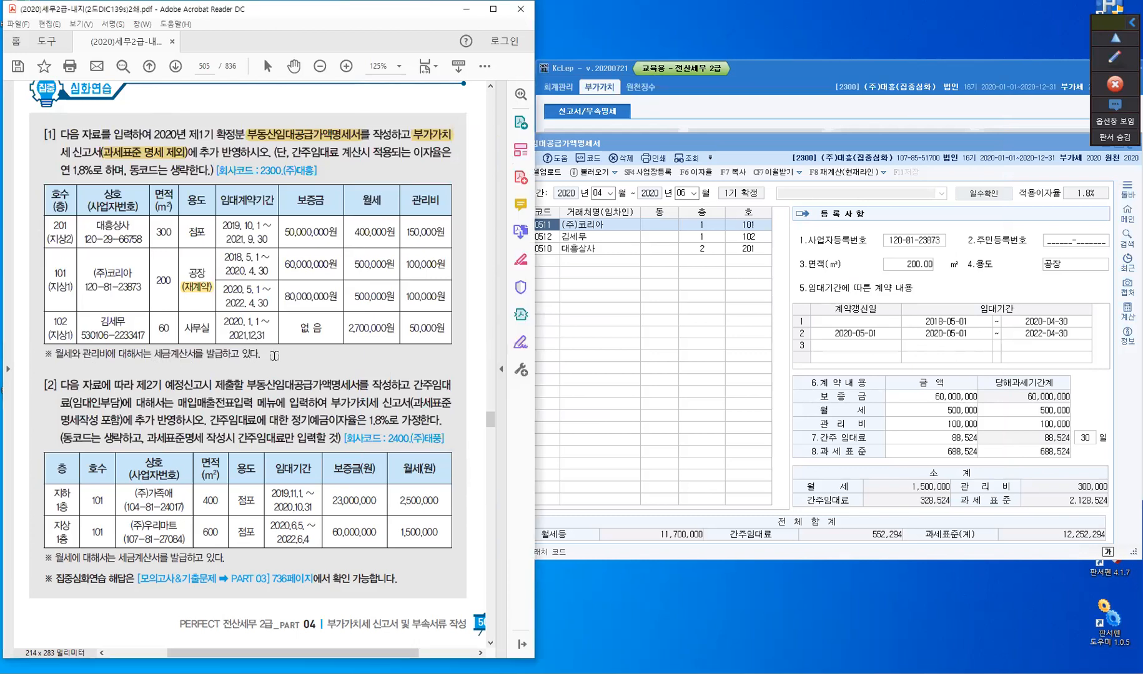
{"action": "scroll", "coordinate": [275, 356], "scroll_direction": "down", "scroll_amount": 5}
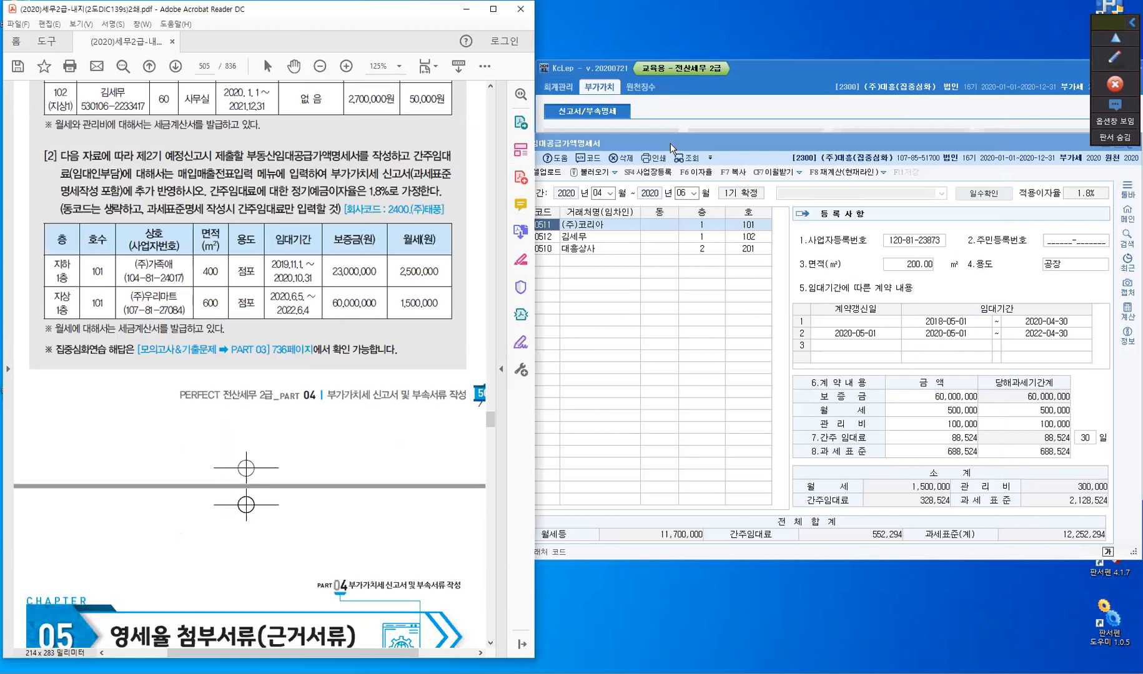
{"action": "left_click", "coordinate": [706, 173]}
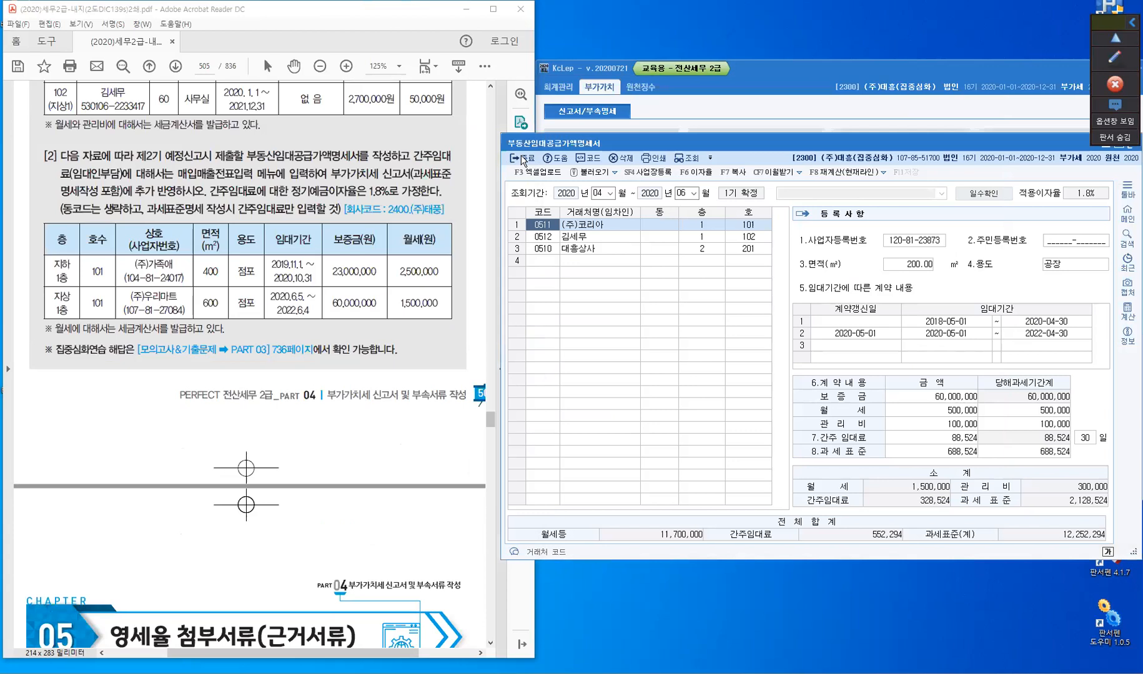
{"action": "left_click", "coordinate": [523, 160]}
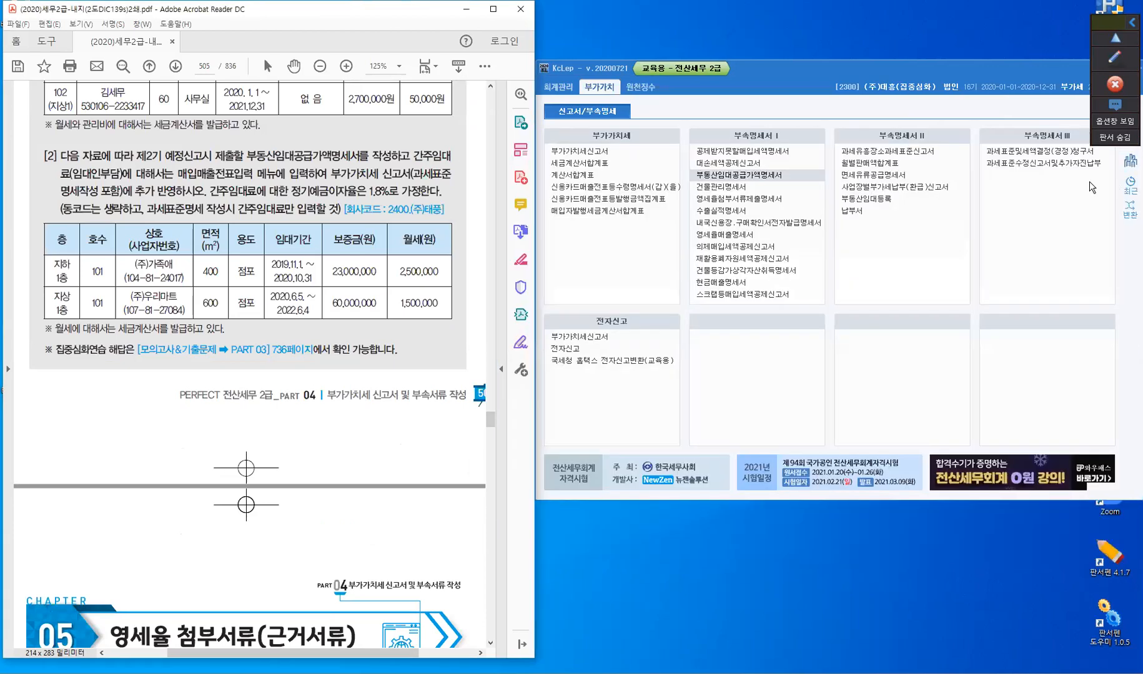
{"action": "left_click", "coordinate": [1130, 161]}
{"action": "type", "text": "2"}
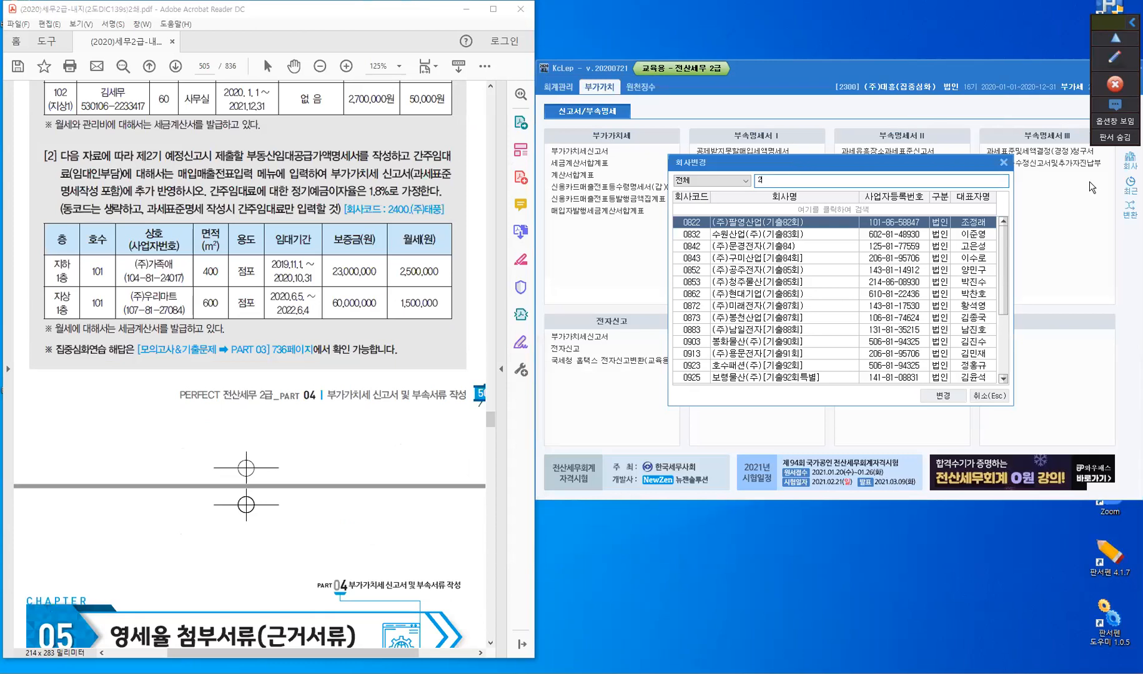
{"action": "key", "text": "Escape"}
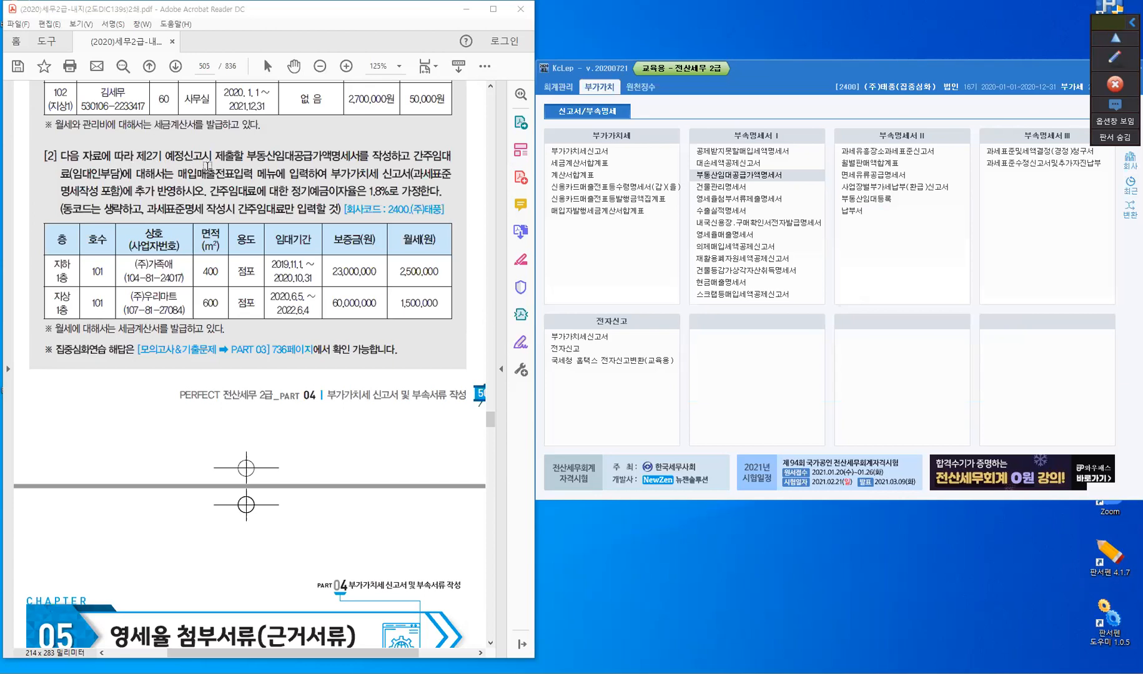
In the PDF's exercise [2], highlight 부동산임대공급가액명세서, 간주임, 매입매출전표입력 and 과세표준명세작성 포함.
{"action": "left_click_drag", "start_coordinate": [247, 156], "coordinate": [361, 160]}
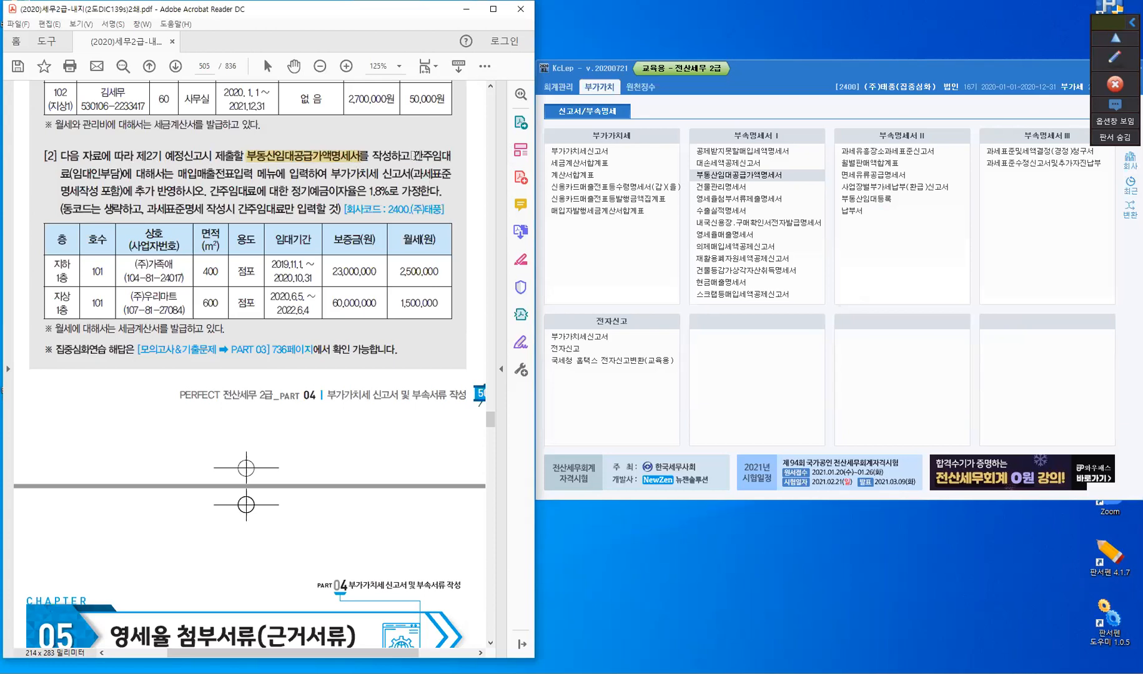
{"action": "left_click_drag", "start_coordinate": [415, 156], "coordinate": [448, 156]}
{"action": "left_click_drag", "start_coordinate": [179, 175], "coordinate": [253, 175]}
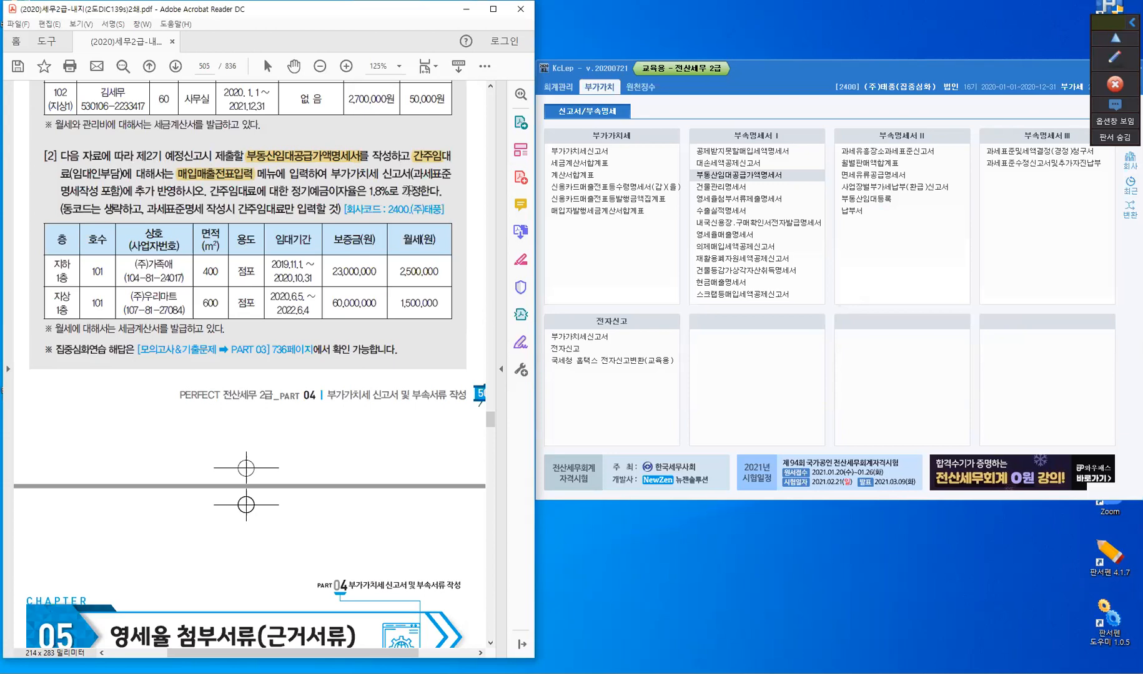
{"action": "left_click_drag", "start_coordinate": [414, 177], "coordinate": [444, 178]}
{"action": "left_click_drag", "start_coordinate": [57, 191], "coordinate": [124, 194]}
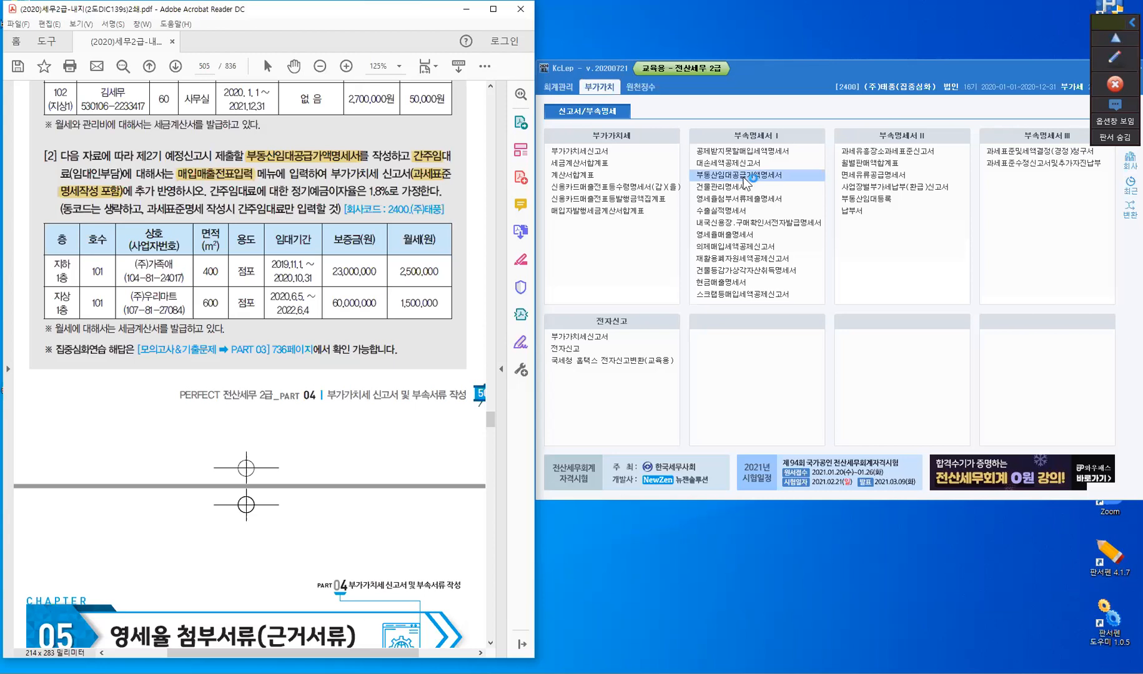
Open the 부동산임대공급가액명세서 of company 2400 for the 2020-07 to 2020-09 period.
{"action": "left_click", "coordinate": [743, 180]}
{"action": "left_click", "coordinate": [743, 180]}
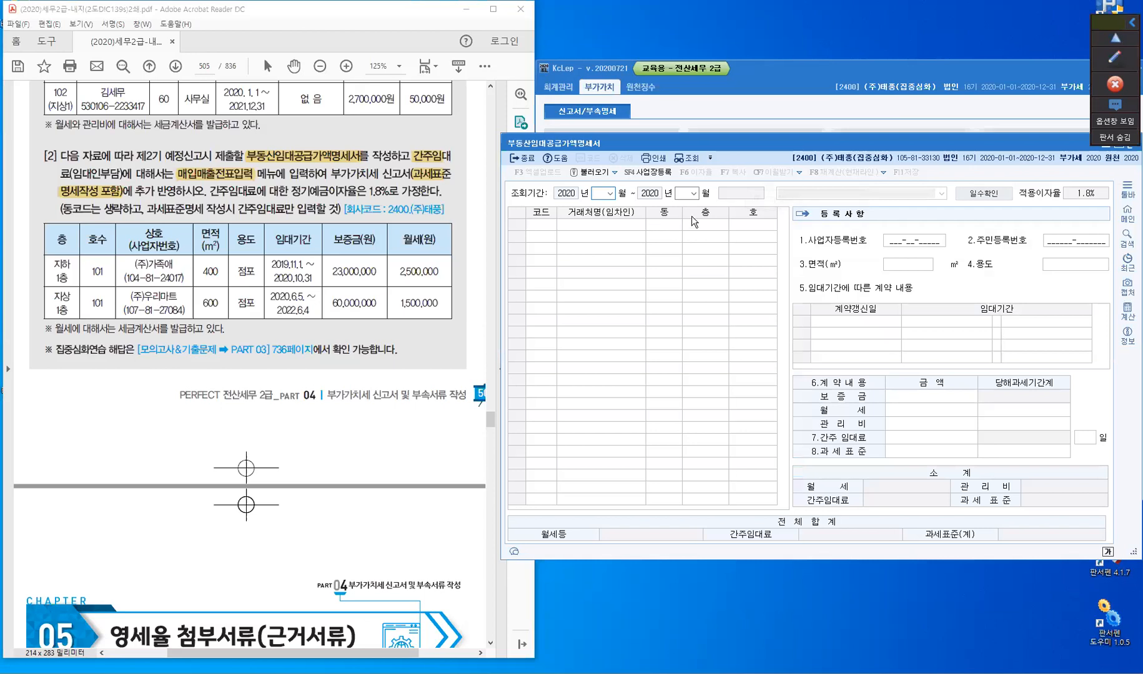
{"action": "type", "text": "07"}
{"action": "key", "text": "Return"}
{"action": "type", "text": "9"}
{"action": "key", "text": "Return"}
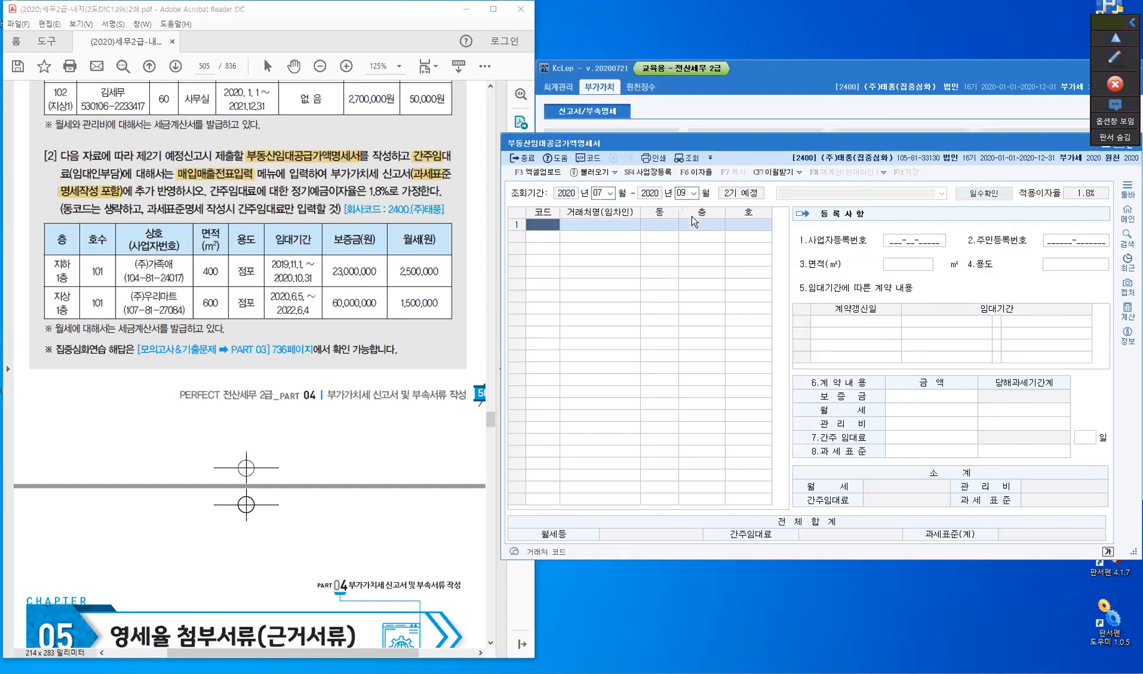
Add (주)가족애 as the first tenant in the rental statement, on floor B1, unit 101, leaving 동 blank.
{"action": "key", "text": "F2"}
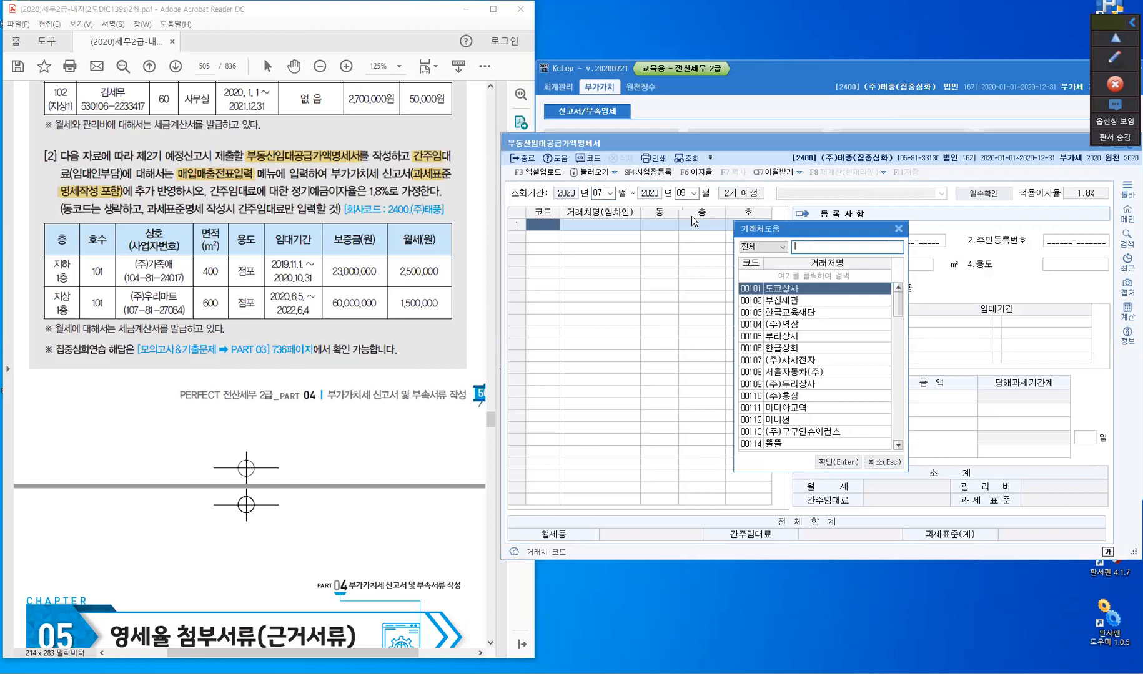
{"action": "type", "text": "가족"}
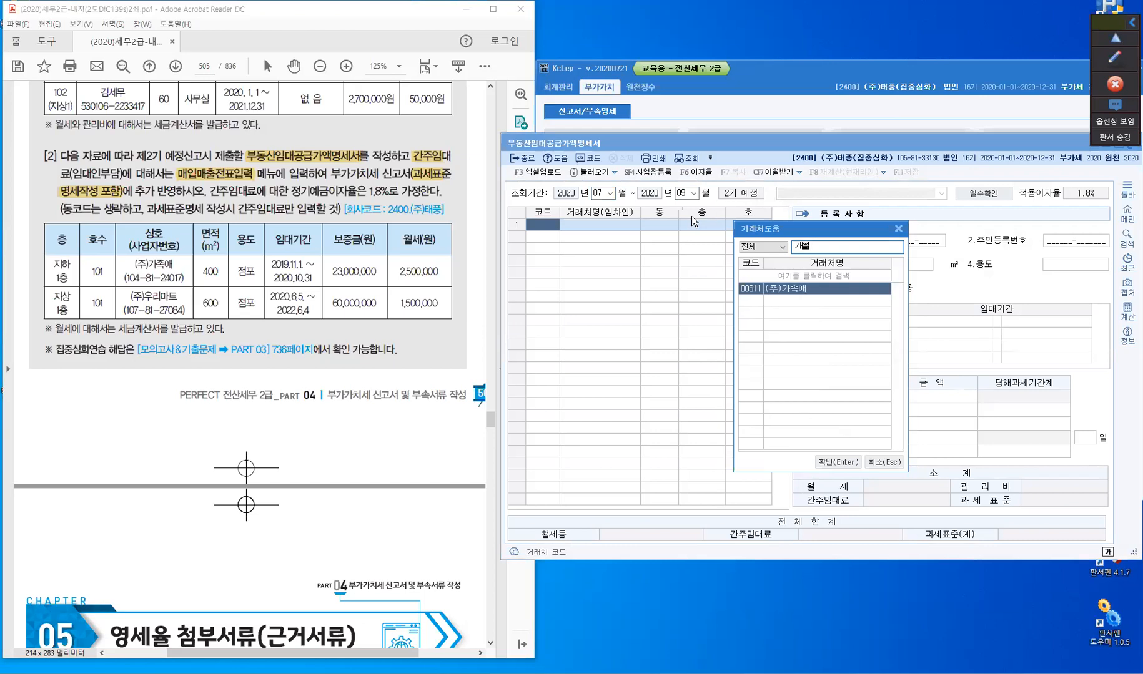
{"action": "key", "text": "Return"}
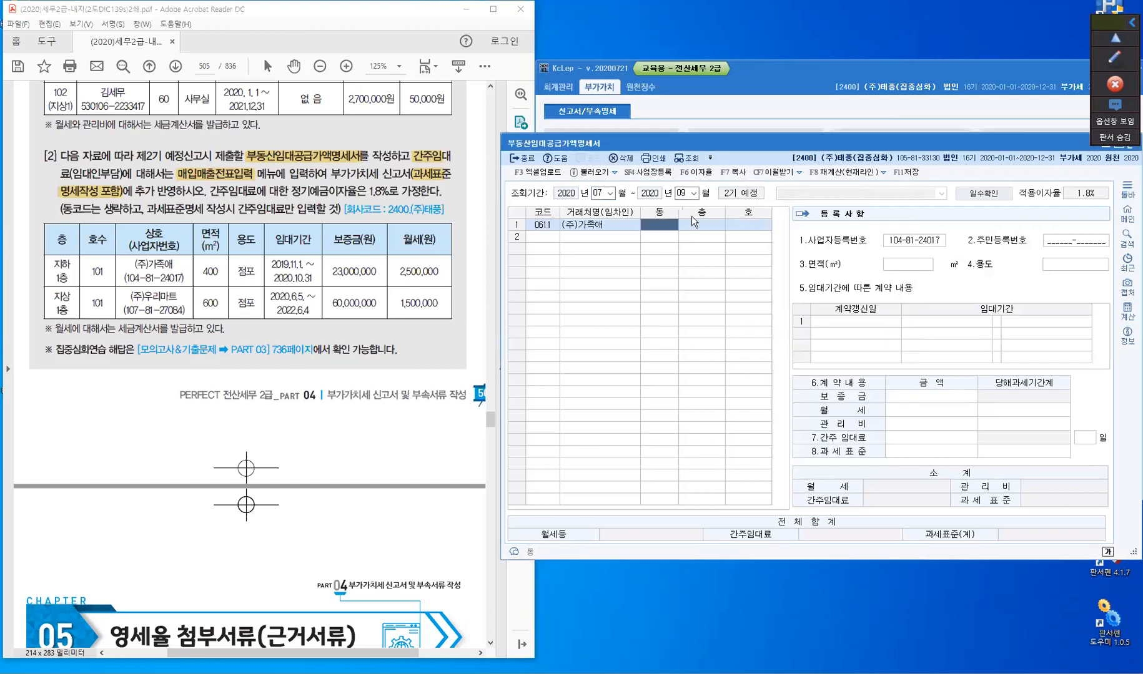
{"action": "key", "text": "Return"}
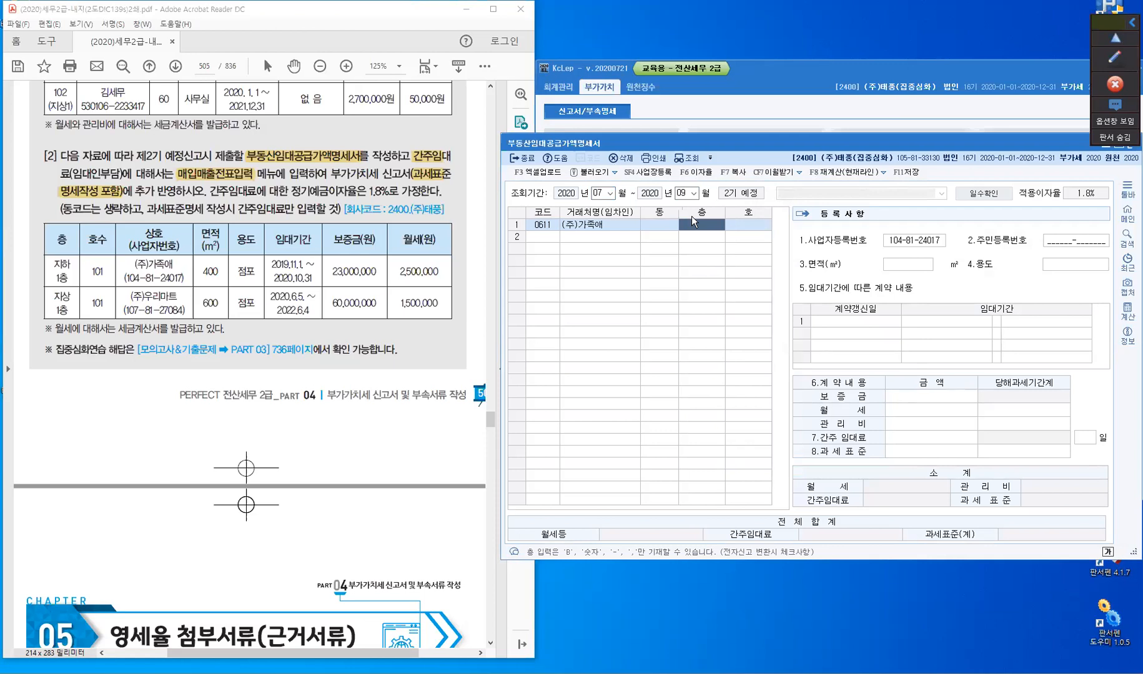
{"action": "key", "text": "Hangul"}
{"action": "type", "text": "B1"}
{"action": "key", "text": "Return"}
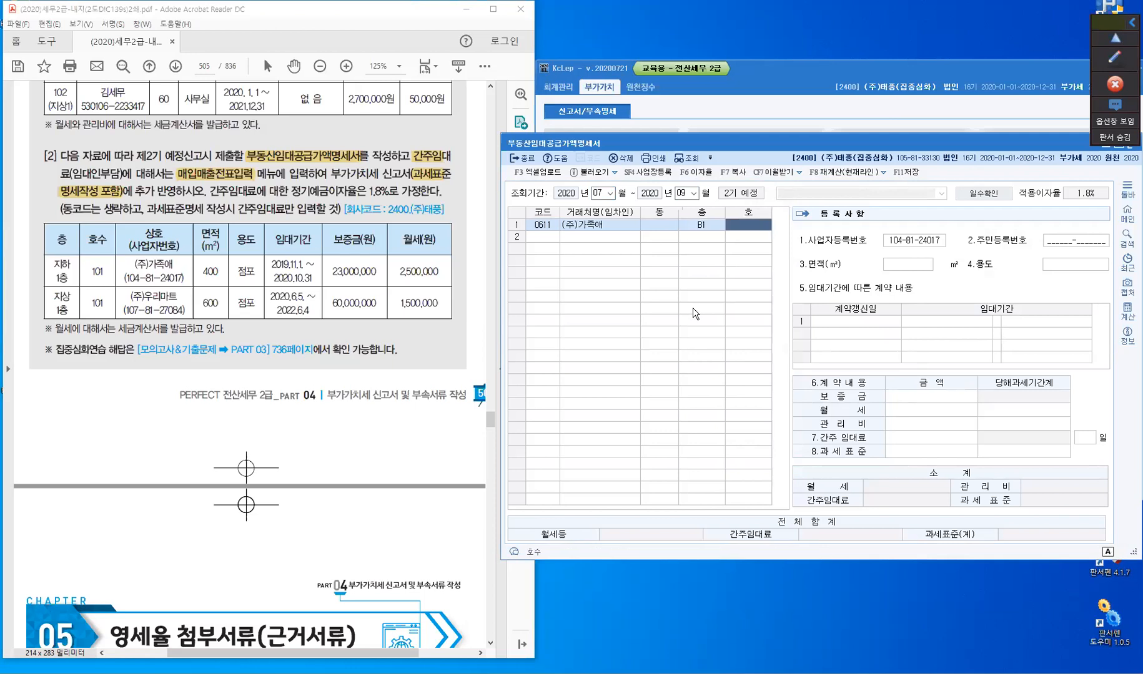
{"action": "type", "text": "101"}
{"action": "key", "text": "Hangul"}
{"action": "key", "text": "Return"}
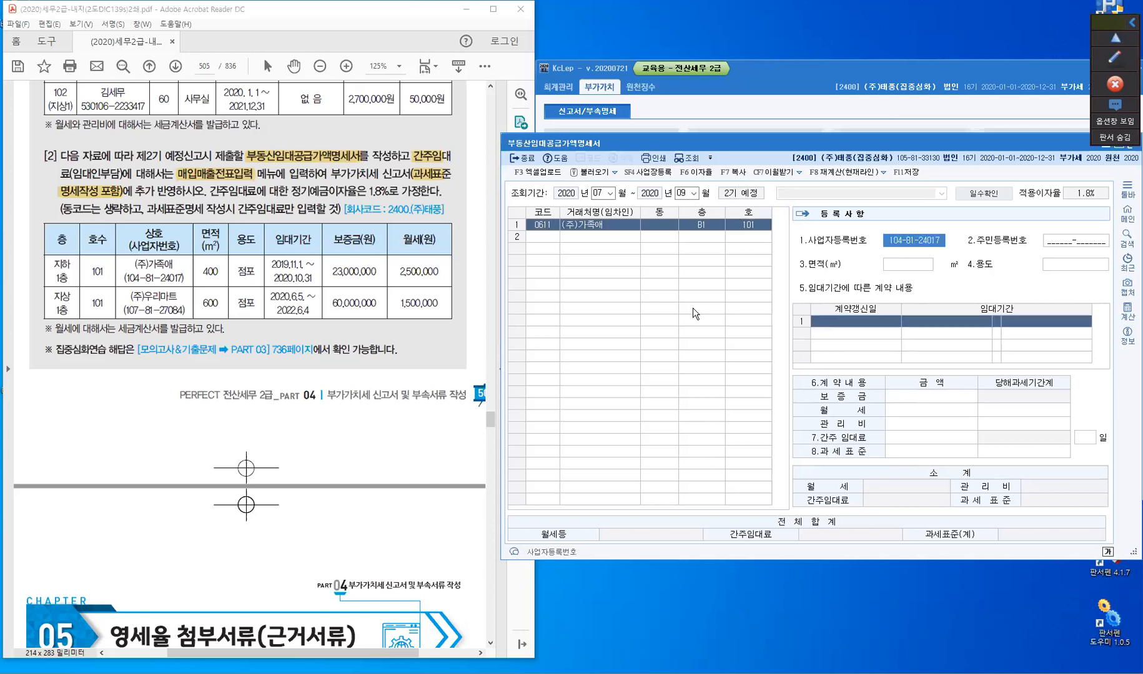
Set (주)가족애's area to 400 ㎡, use to 점포 and lease period to 2019-11-01 through 2020-10-31.
{"action": "key", "text": "Return"}
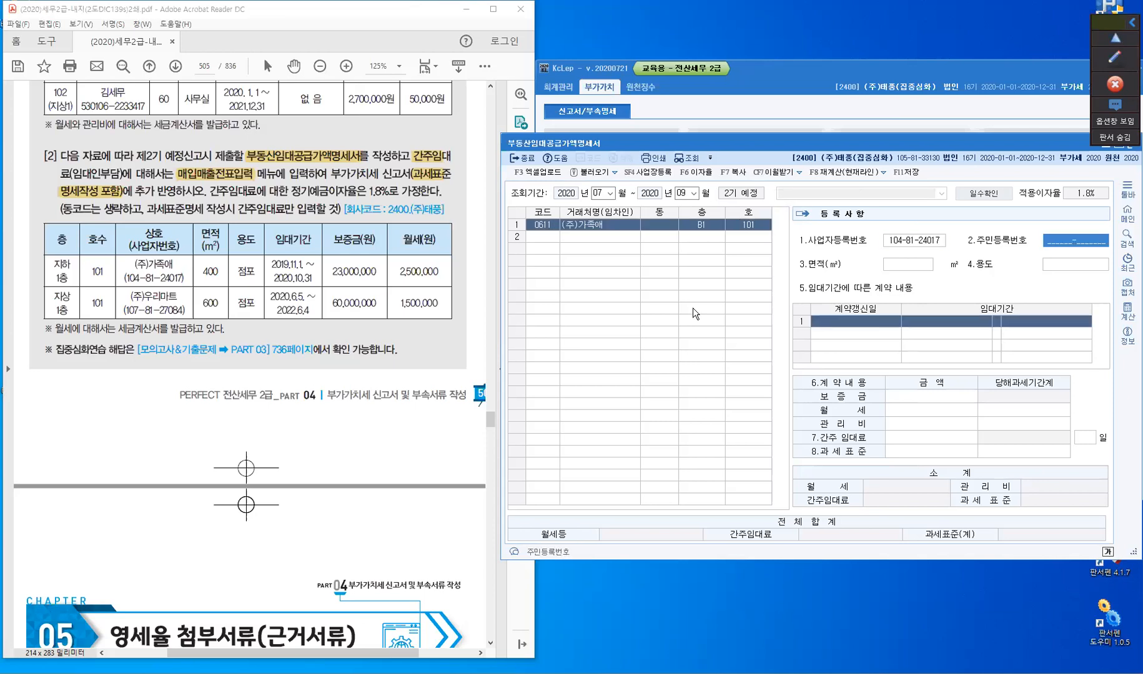
{"action": "key", "text": "Return"}
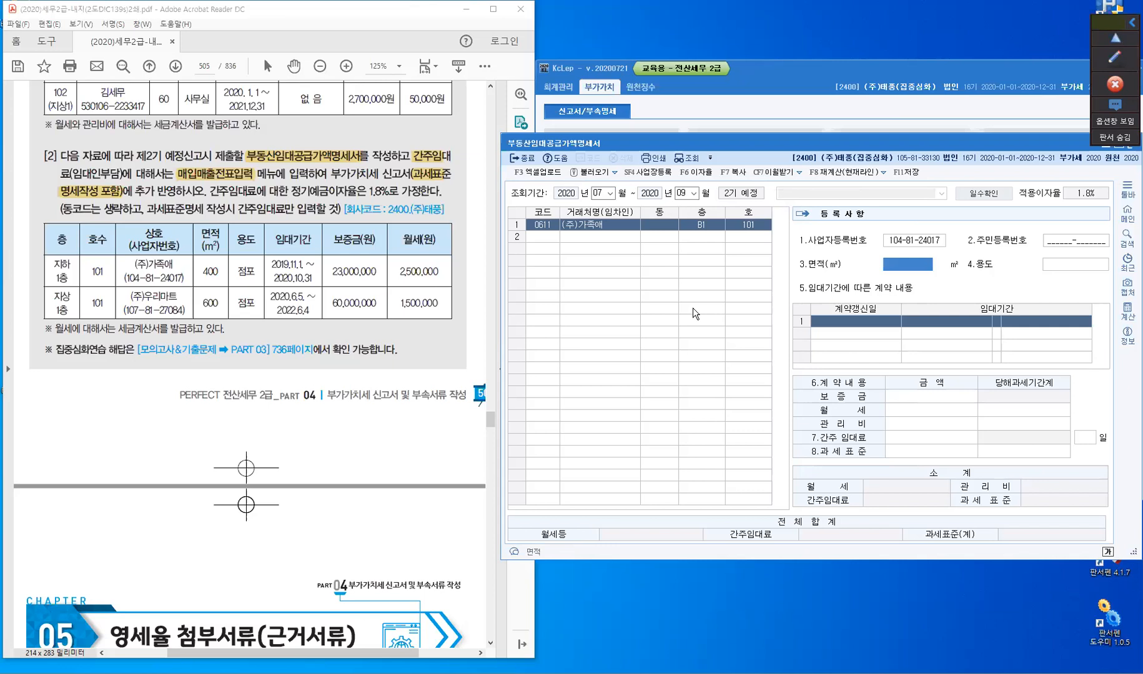
{"action": "type", "text": "400"}
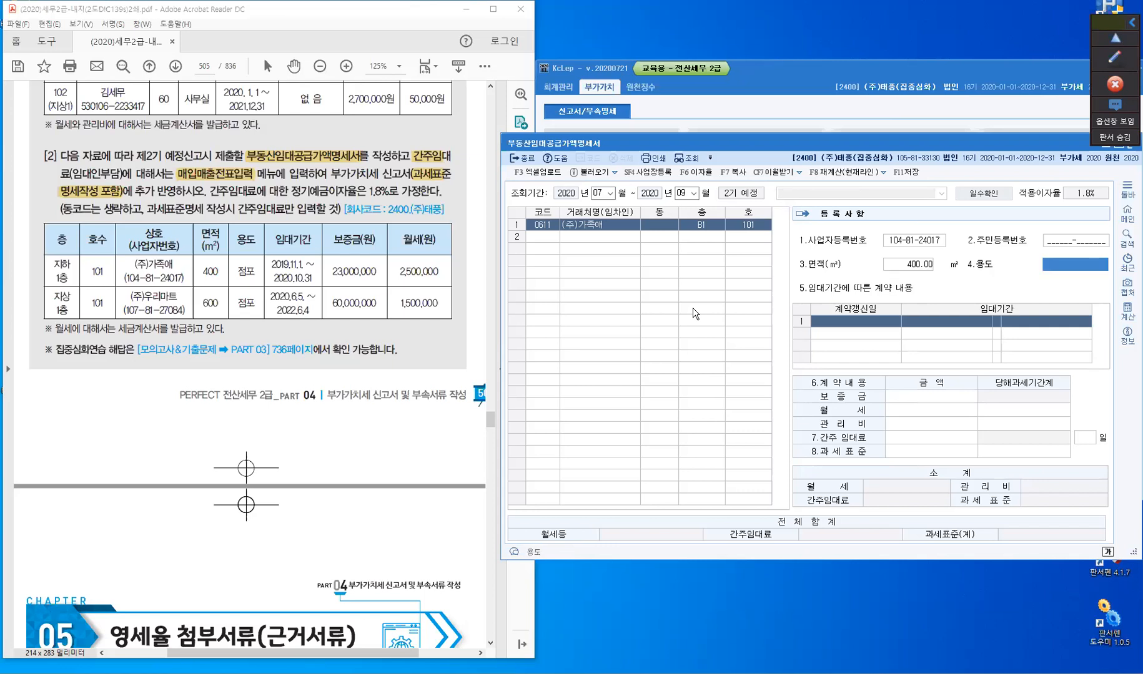
{"action": "key", "text": "Return"}
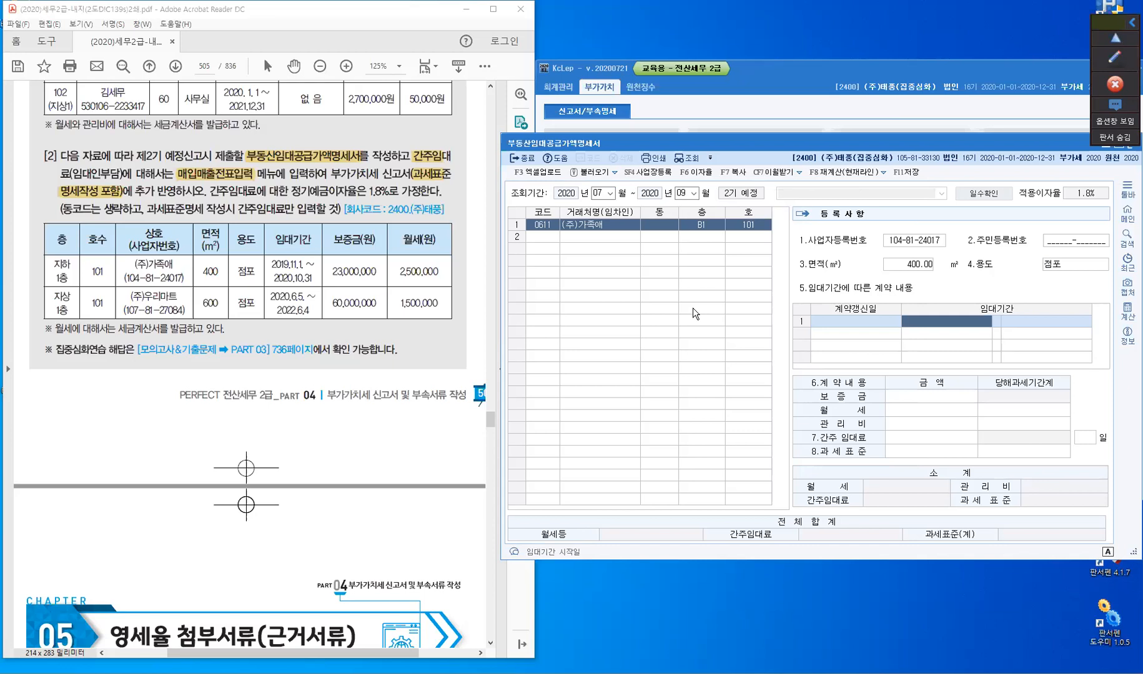
{"action": "type", "text": "2"}
{"action": "type", "text": "019-11-01"}
{"action": "key", "text": "Return"}
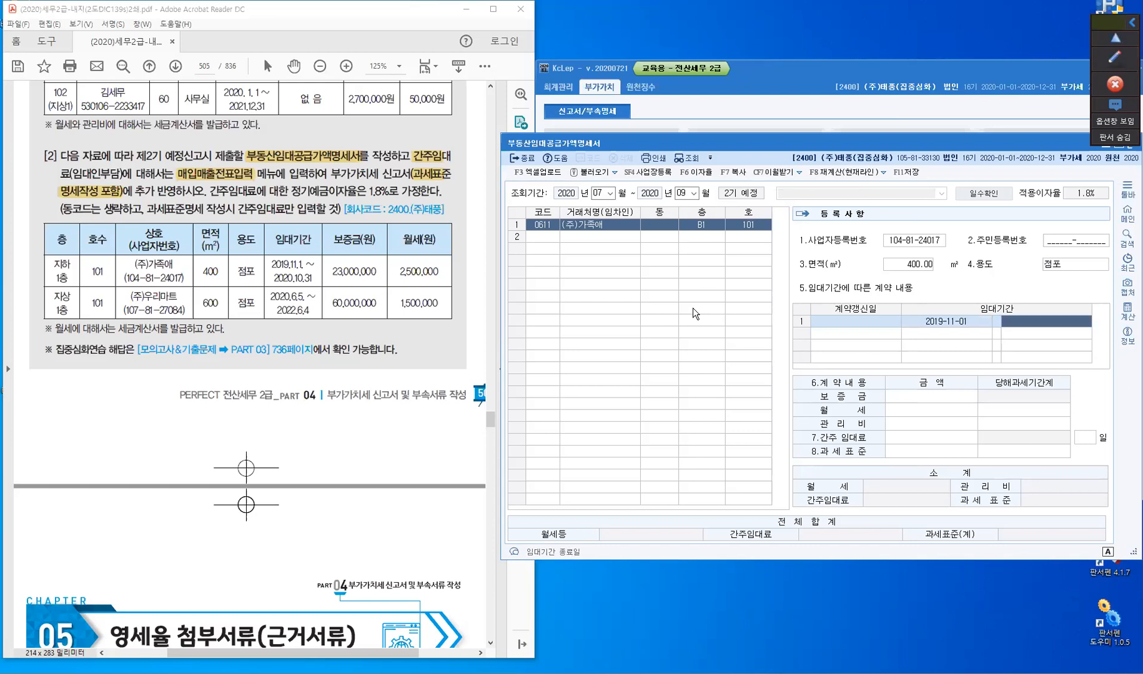
{"action": "type", "text": "2020-10-31"}
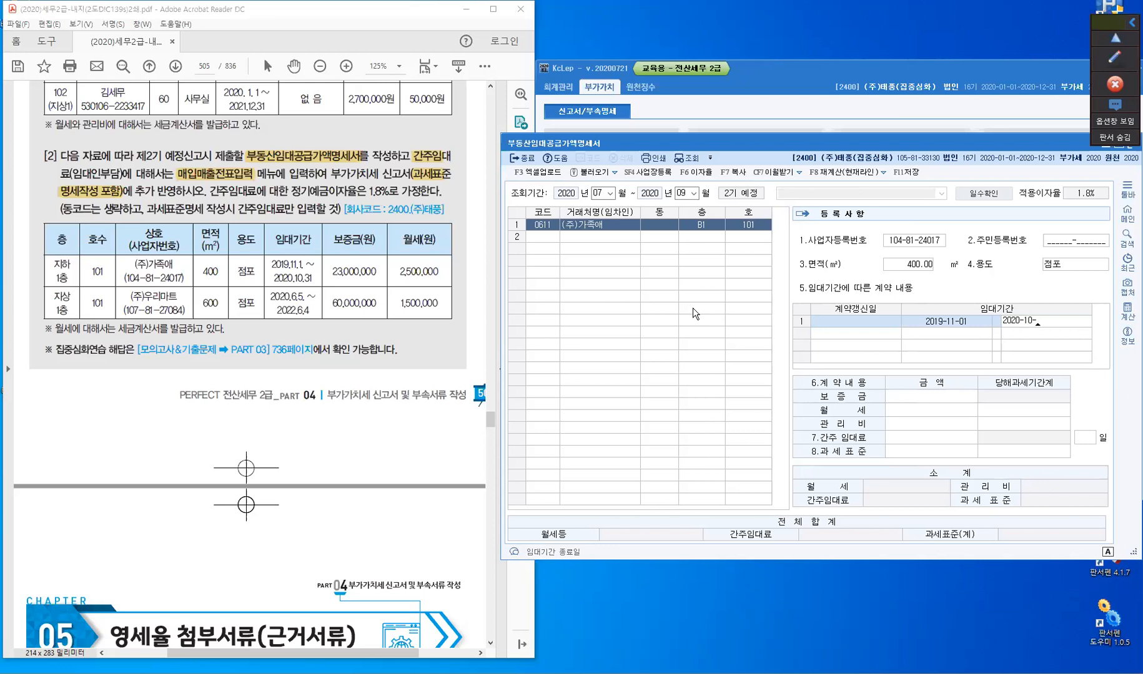
{"action": "key", "text": "Return"}
Enter (주)가족애's deposit of 23,000,000 and monthly rent of 2,500,000, leaving 관리비 blank.
{"action": "type", "text": "2"}
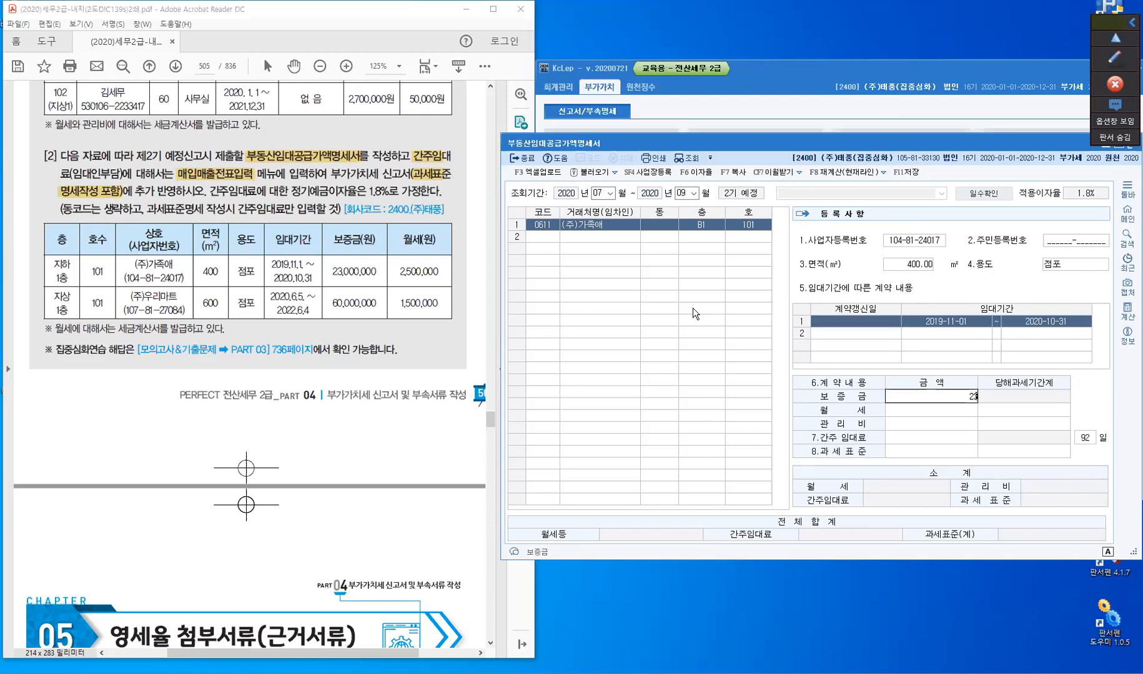
{"action": "type", "text": "3,000,000"}
{"action": "key", "text": "Return"}
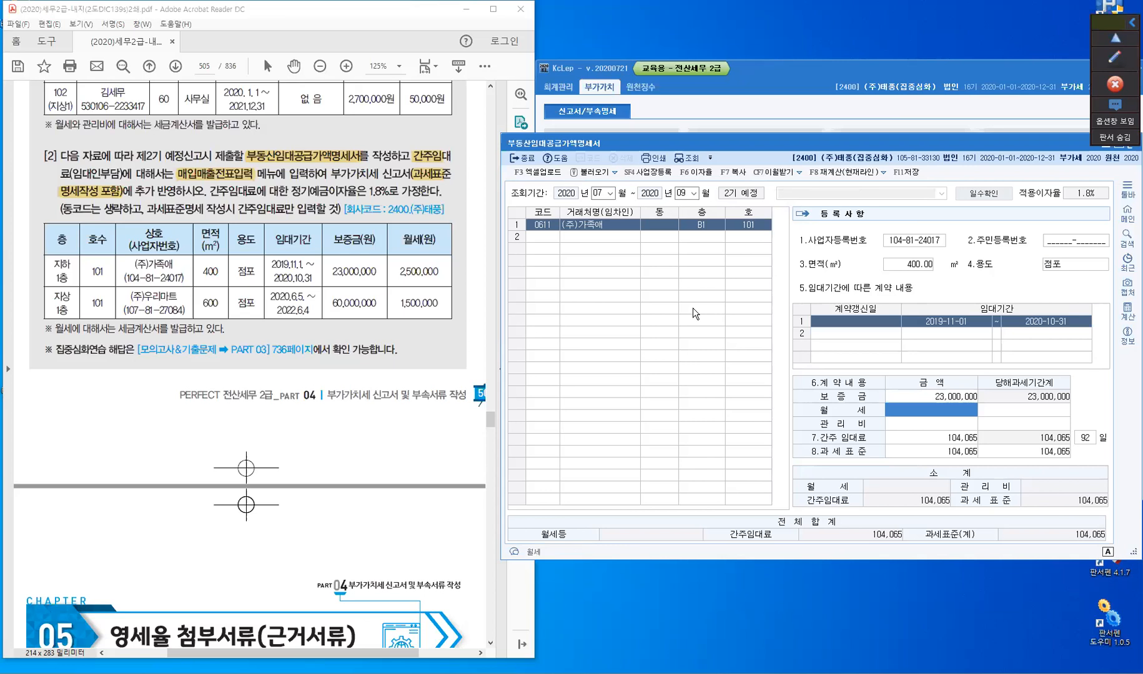
{"action": "type", "text": "2500000"}
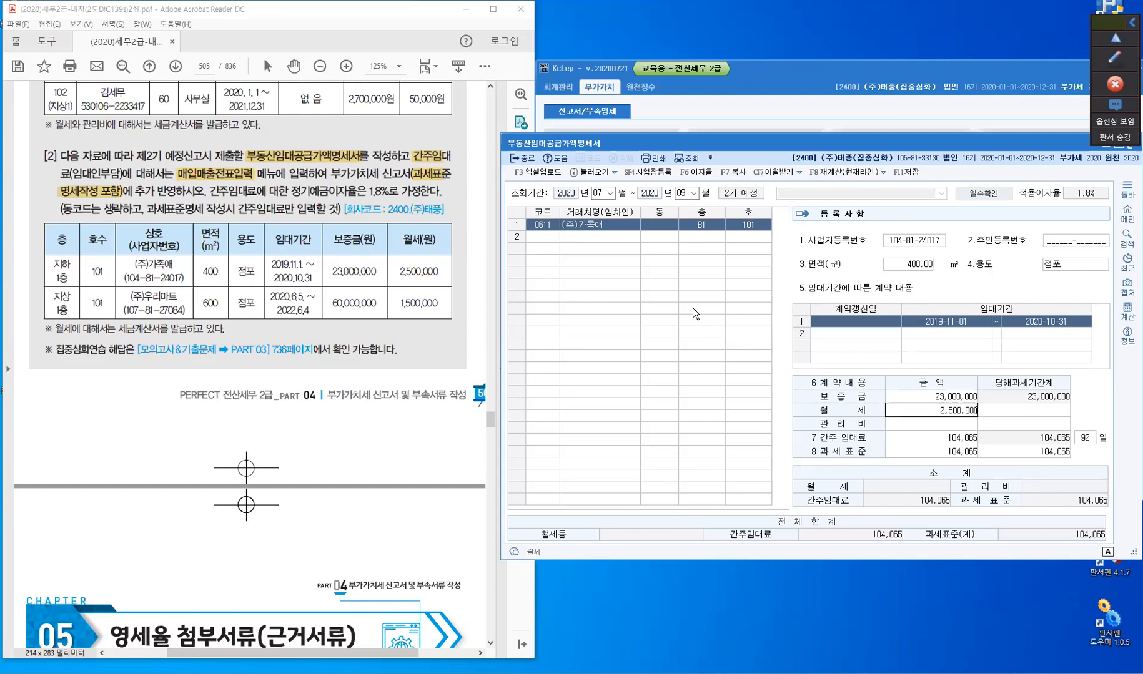
{"action": "key", "text": "Return"}
{"action": "key", "text": "Return"}
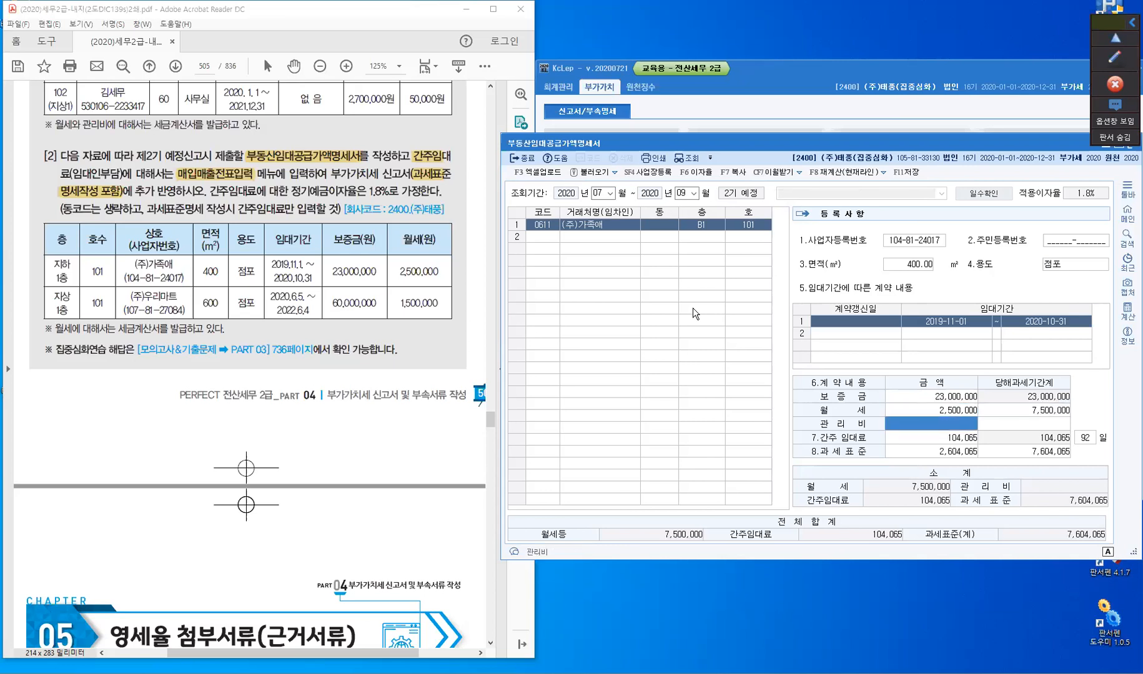
{"action": "key", "text": "Return"}
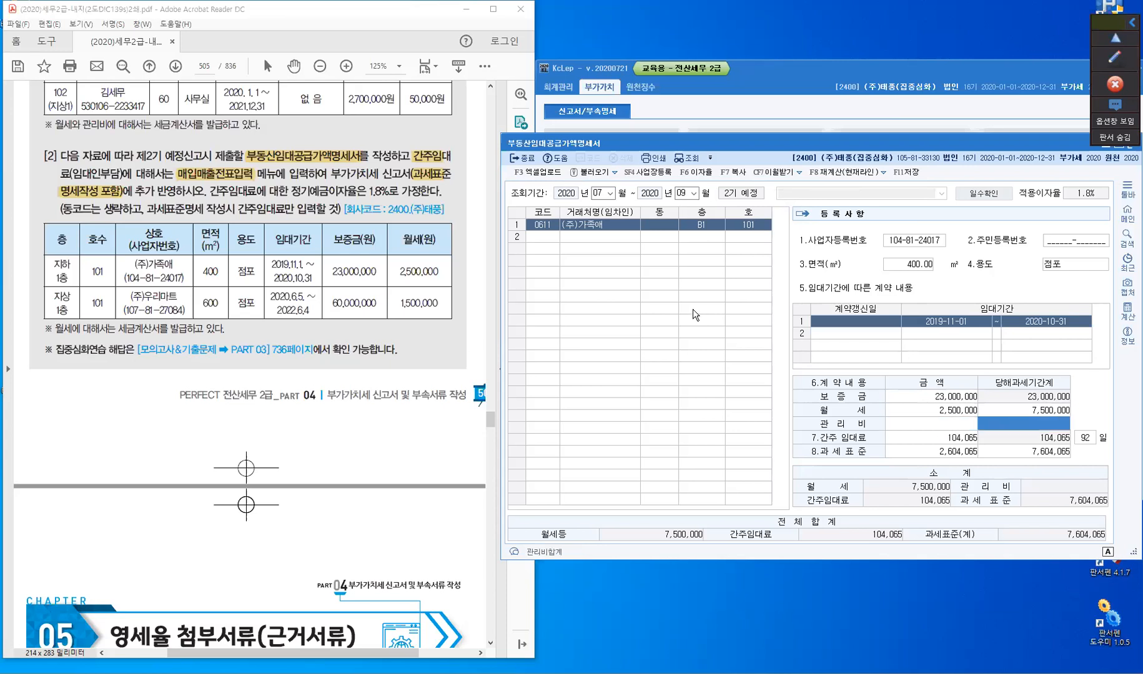
Add (주)우리마트 as the second tenant, on floor 1, unit 101, leaving 동 blank.
{"action": "left_click", "coordinate": [541, 236]}
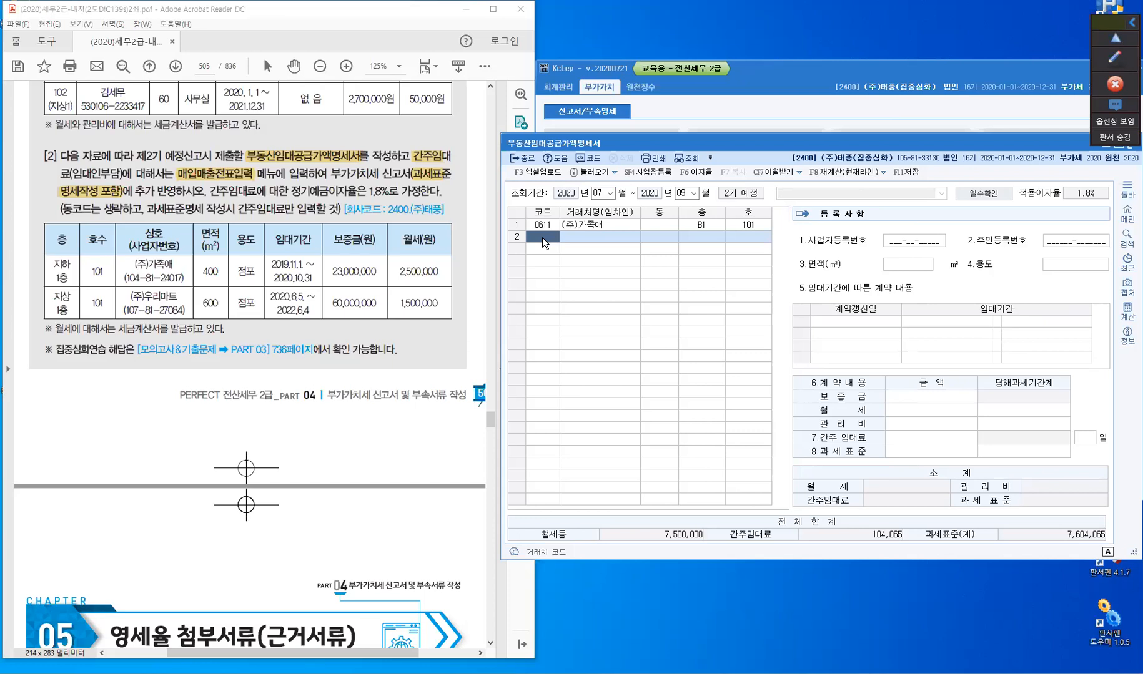
{"action": "key", "text": "F2"}
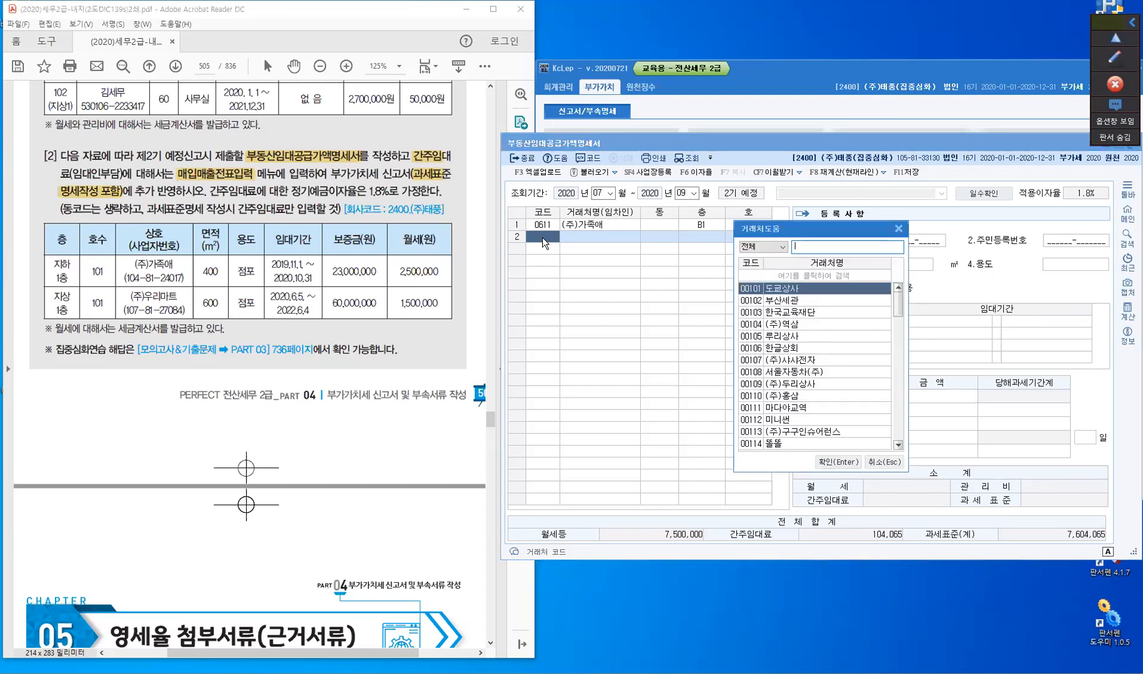
{"action": "type", "text": "우리"}
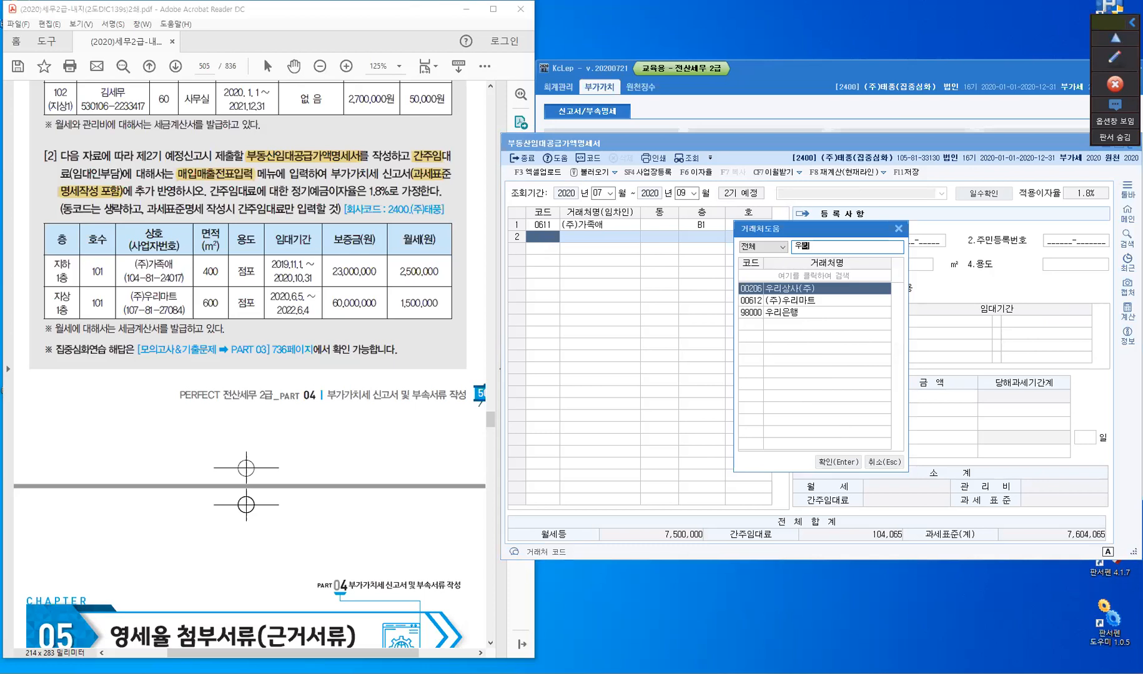
{"action": "key", "text": "Down"}
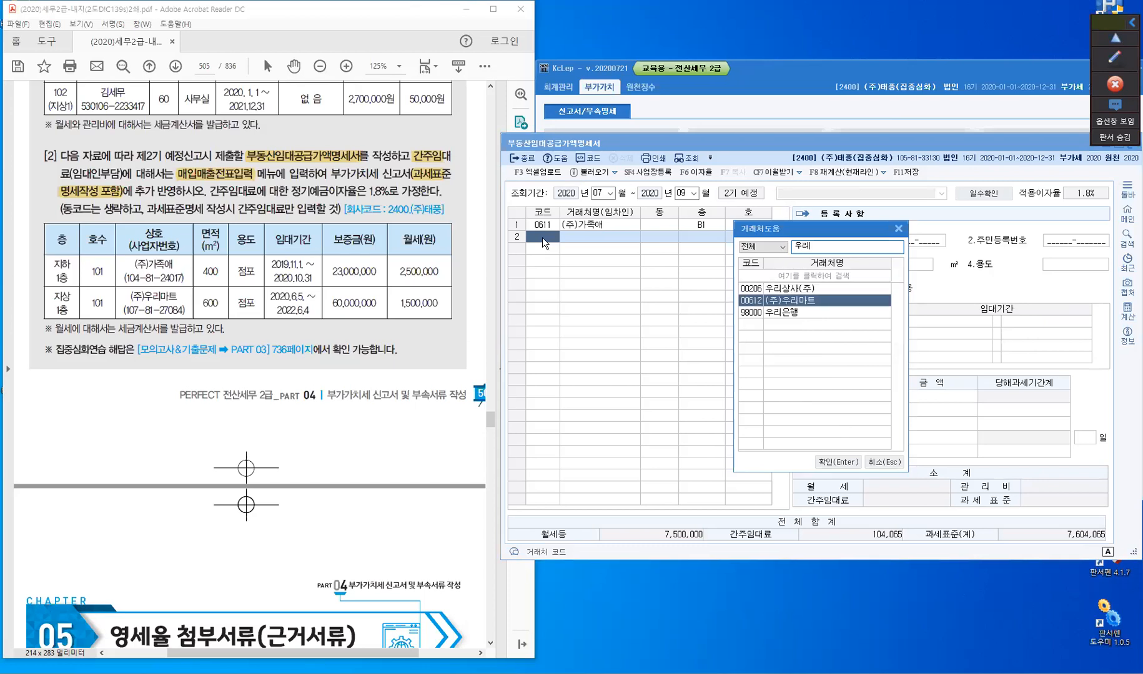
{"action": "key", "text": "Return"}
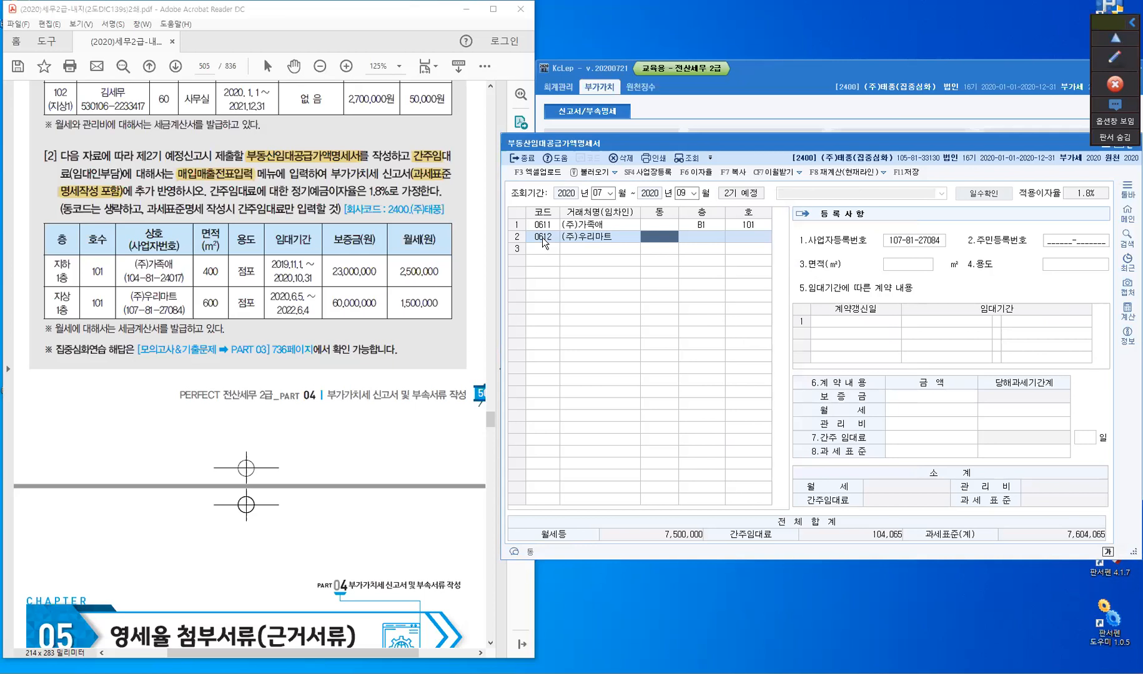
{"action": "key", "text": "Return"}
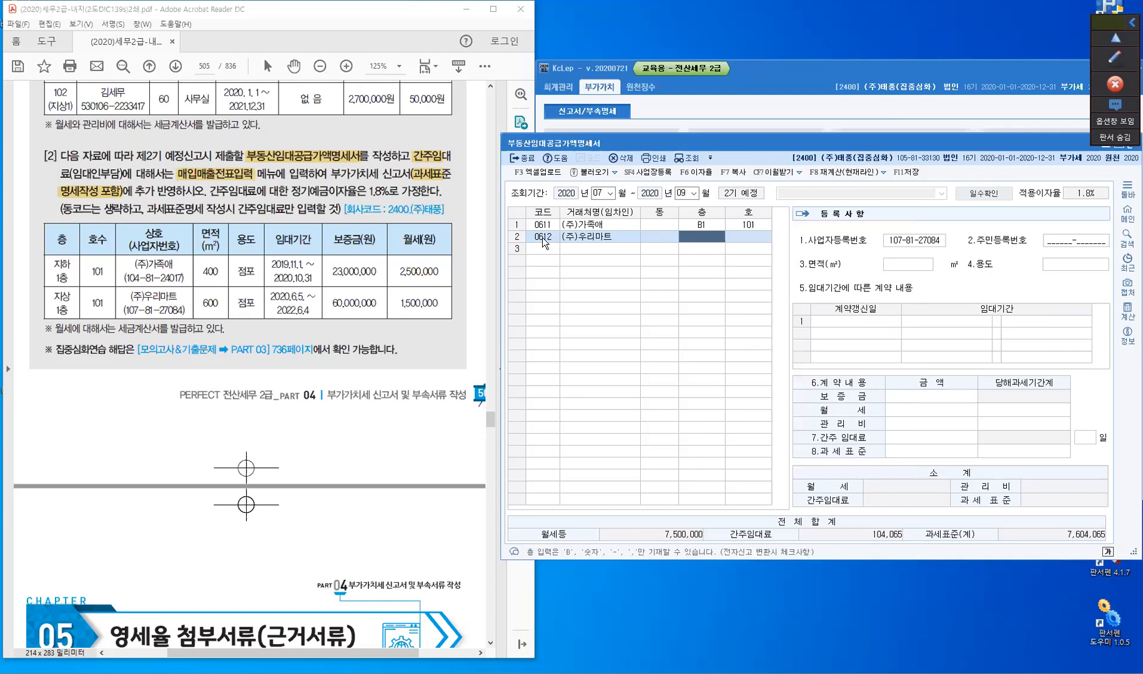
{"action": "type", "text": "1"}
{"action": "key", "text": "Return"}
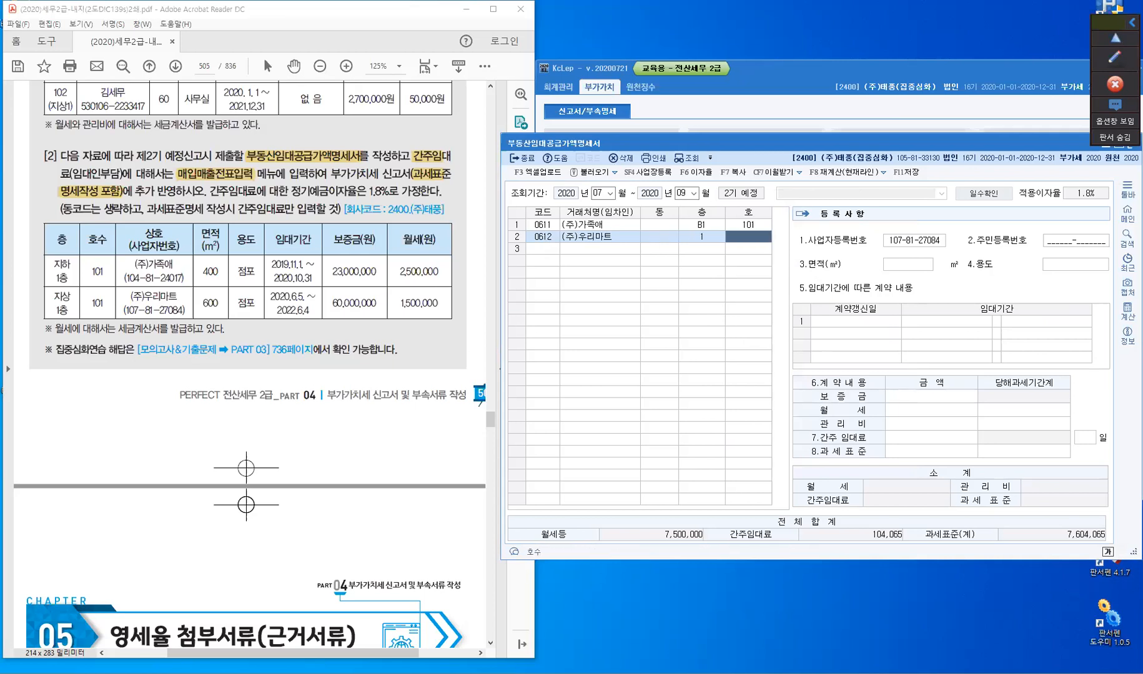
{"action": "type", "text": "101"}
{"action": "key", "text": "Return"}
Set (주)우리마트's area to 600 ㎡, use to 점포 and lease period to 2020-06-05 through 2022-06-04.
{"action": "key", "text": "Return"}
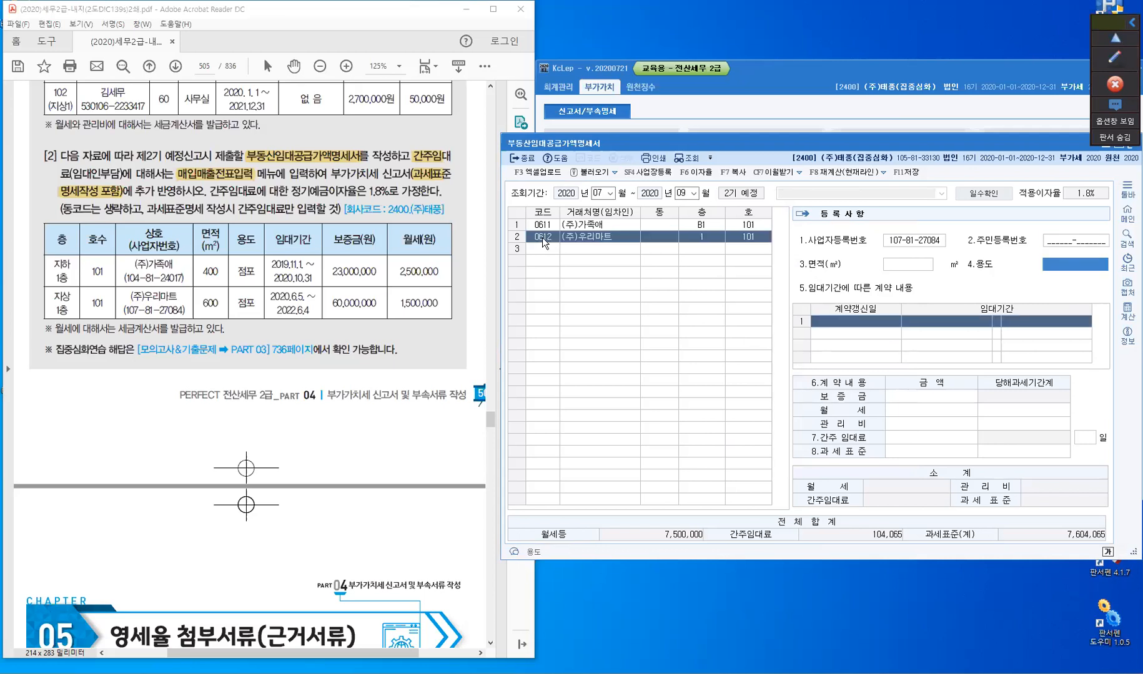
{"action": "key", "text": "shift+Tab"}
{"action": "type", "text": "6"}
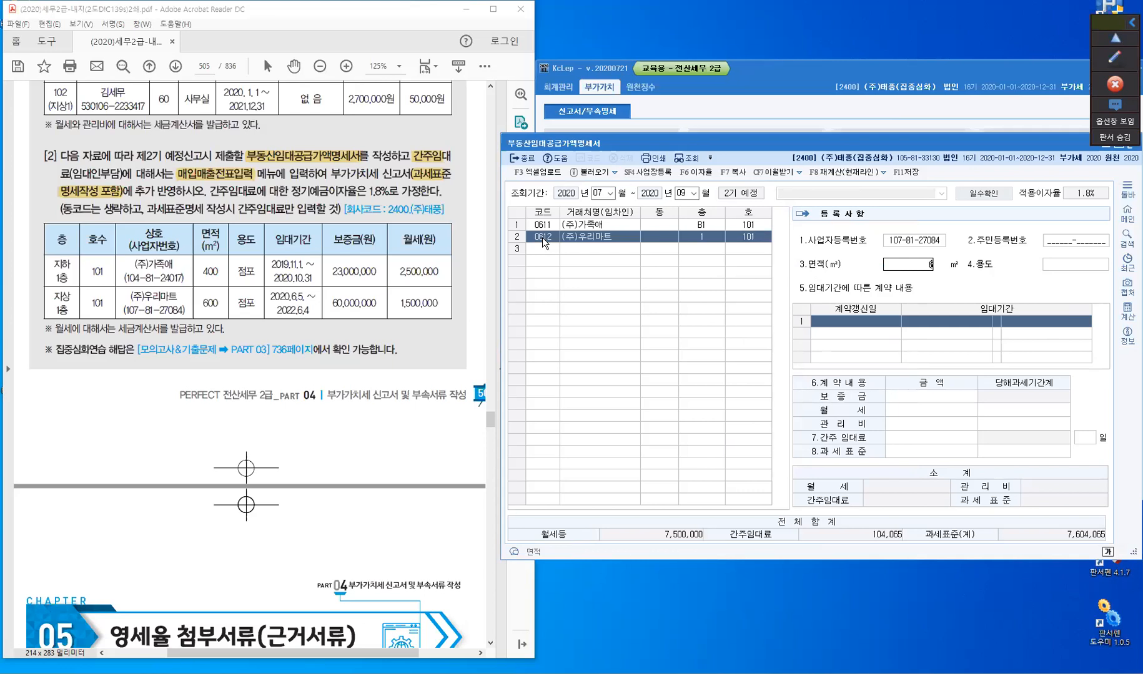
{"action": "type", "text": "00"}
{"action": "key", "text": "Return"}
{"action": "type", "text": "저"}
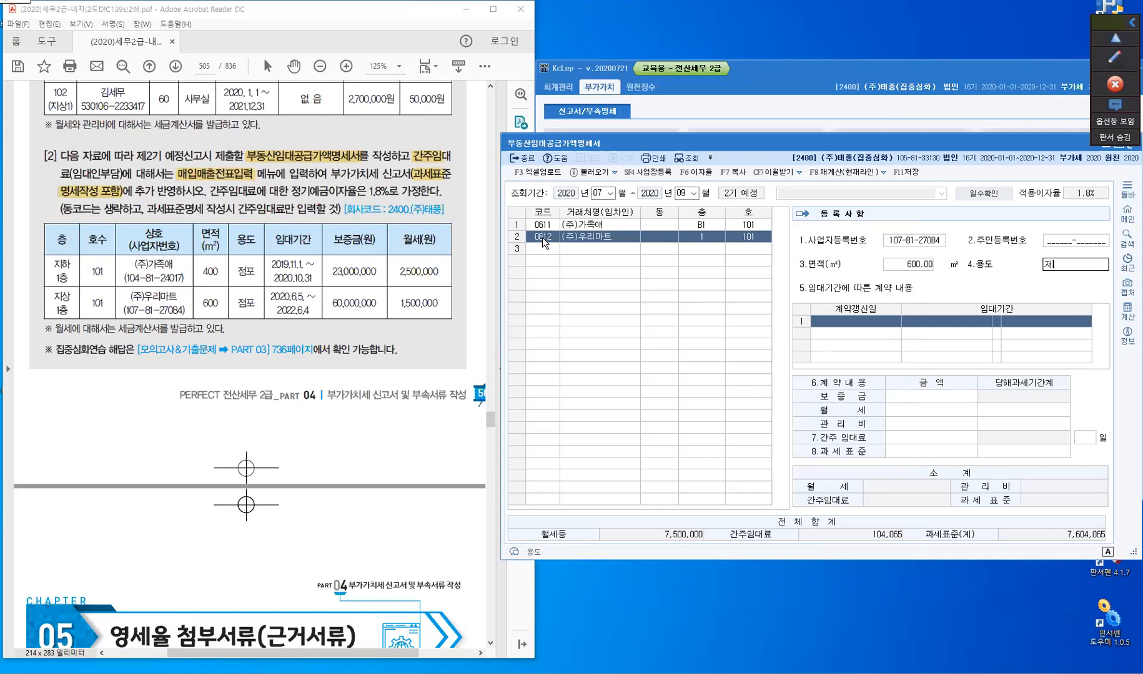
{"action": "type", "text": "ㅁ포"}
{"action": "key", "text": "Return"}
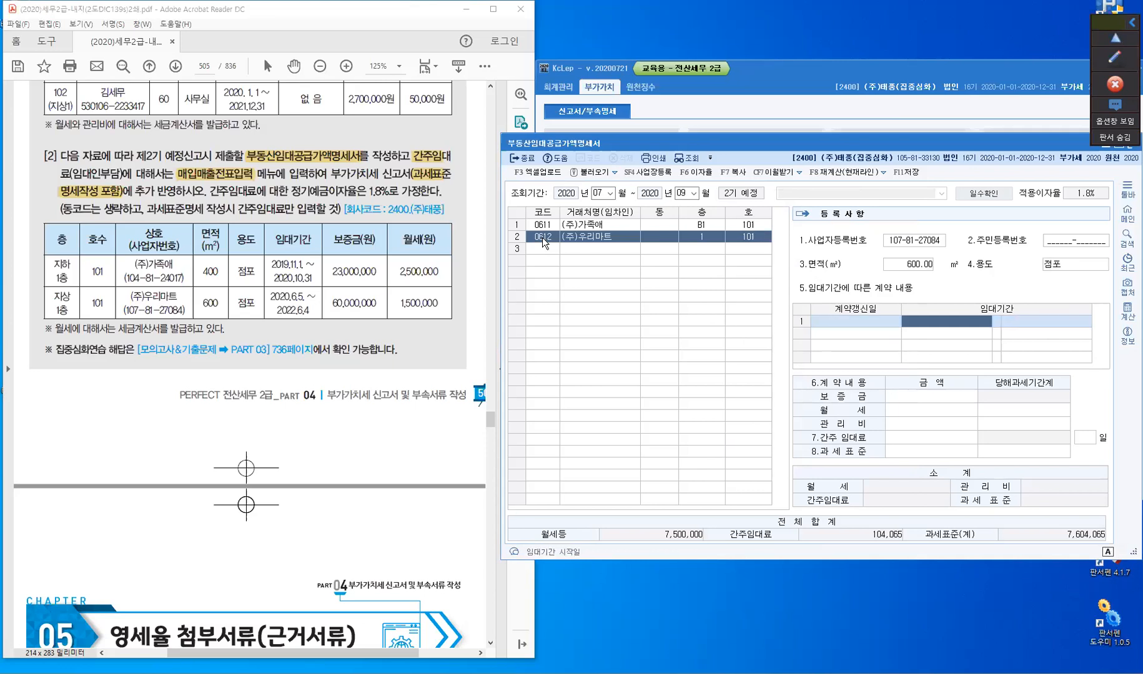
{"action": "type", "text": "20200605"}
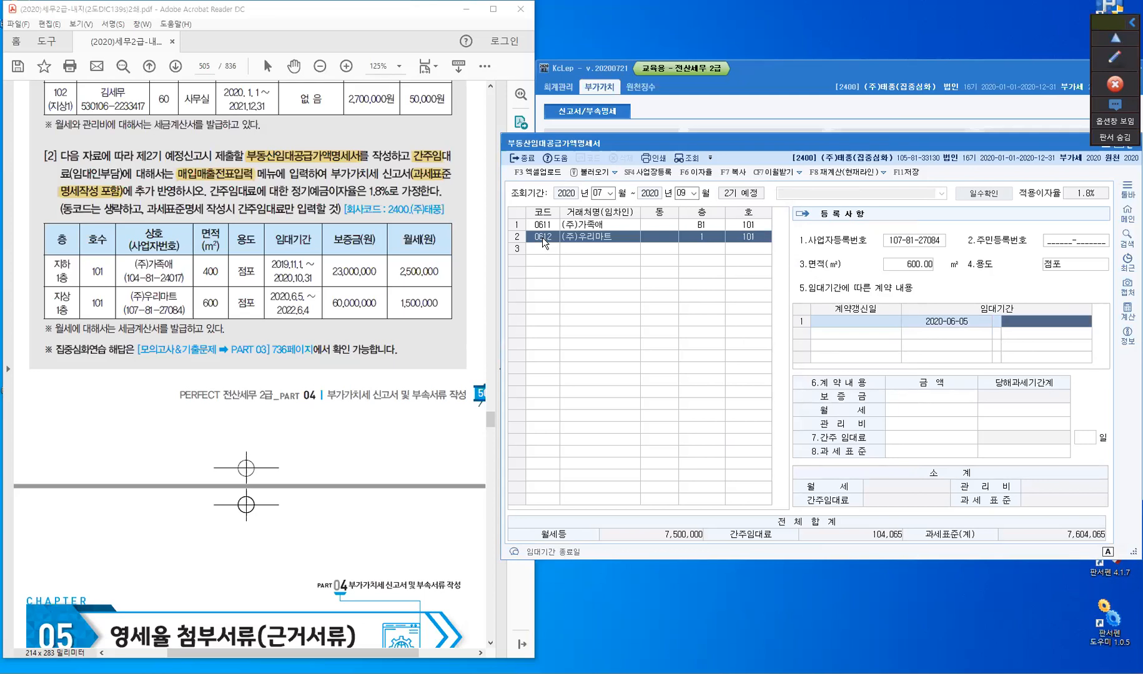
{"action": "type", "text": "20220604"}
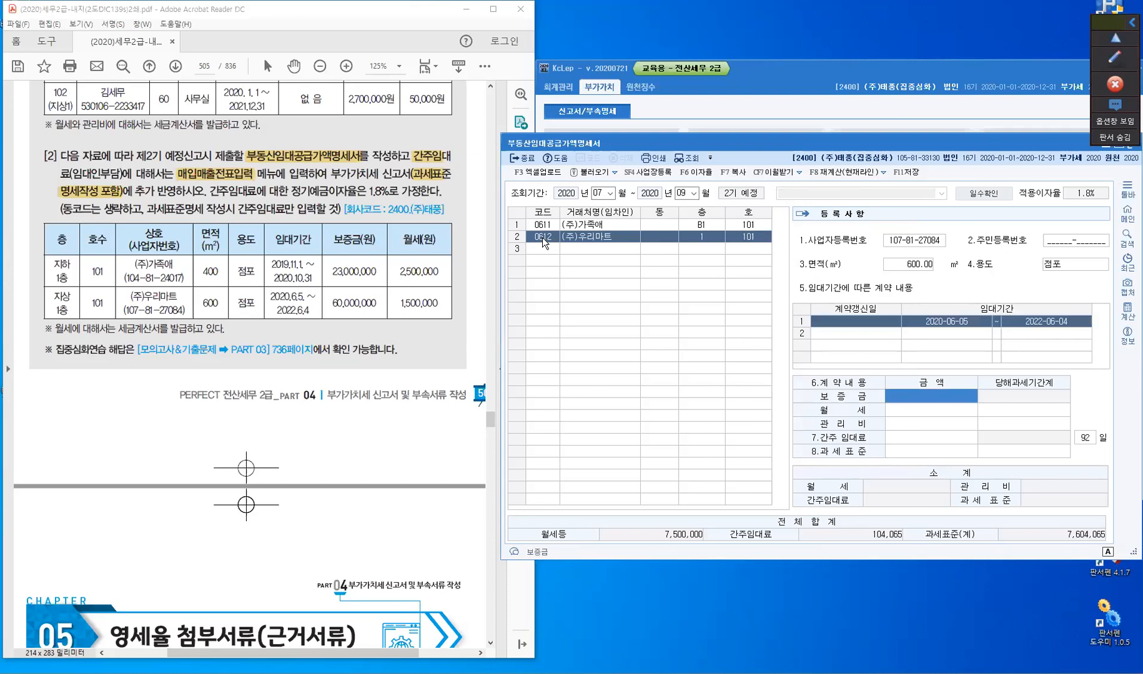
Enter (주)우리마트's deposit of 60,000,000 and monthly rent of 1,500,000, leaving 관리비 blank.
{"action": "type", "text": "600000,"}
{"action": "type", "text": "000"}
{"action": "key", "text": "Return"}
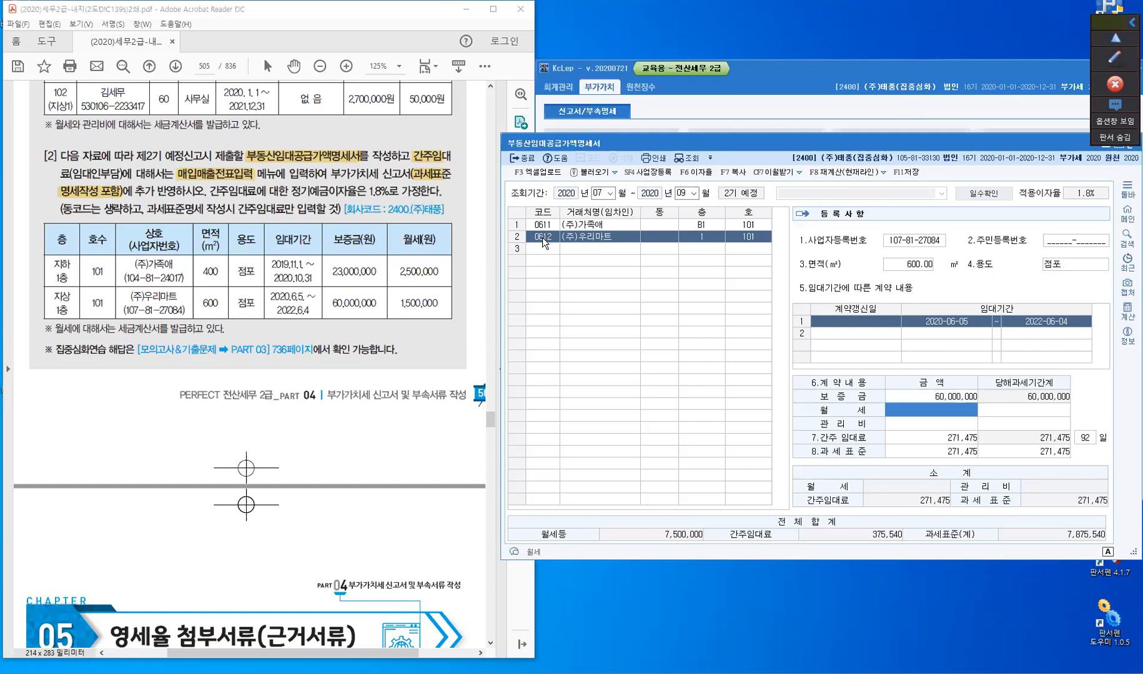
{"action": "type", "text": "1,500,000"}
{"action": "key", "text": "Return"}
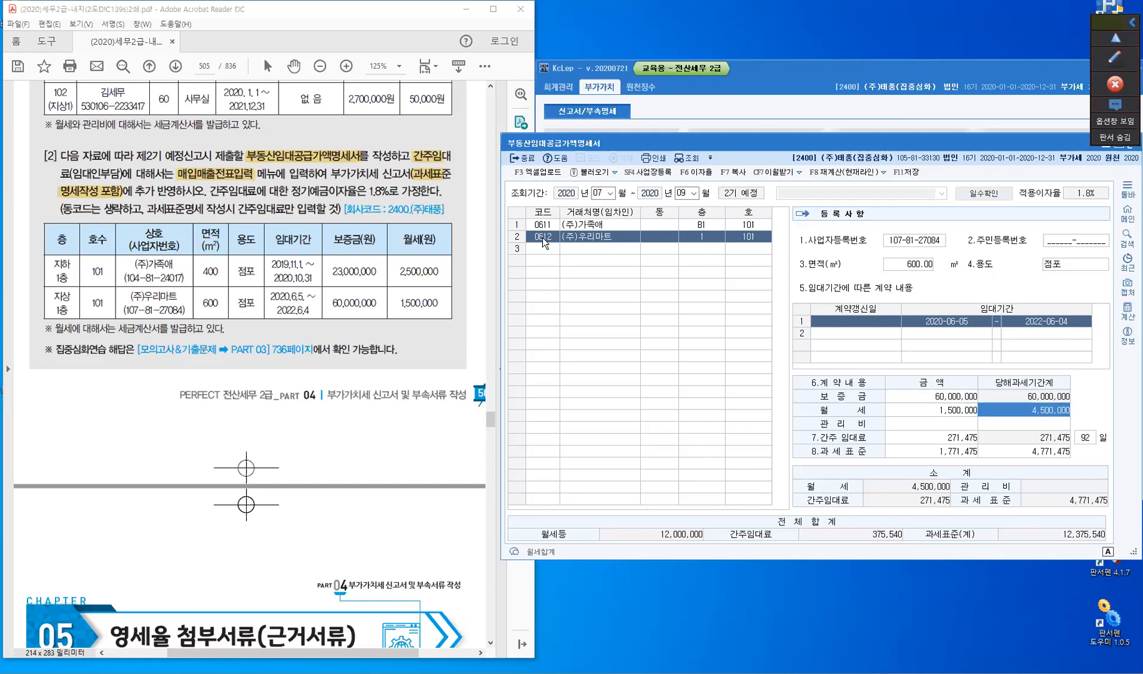
{"action": "key", "text": "Return"}
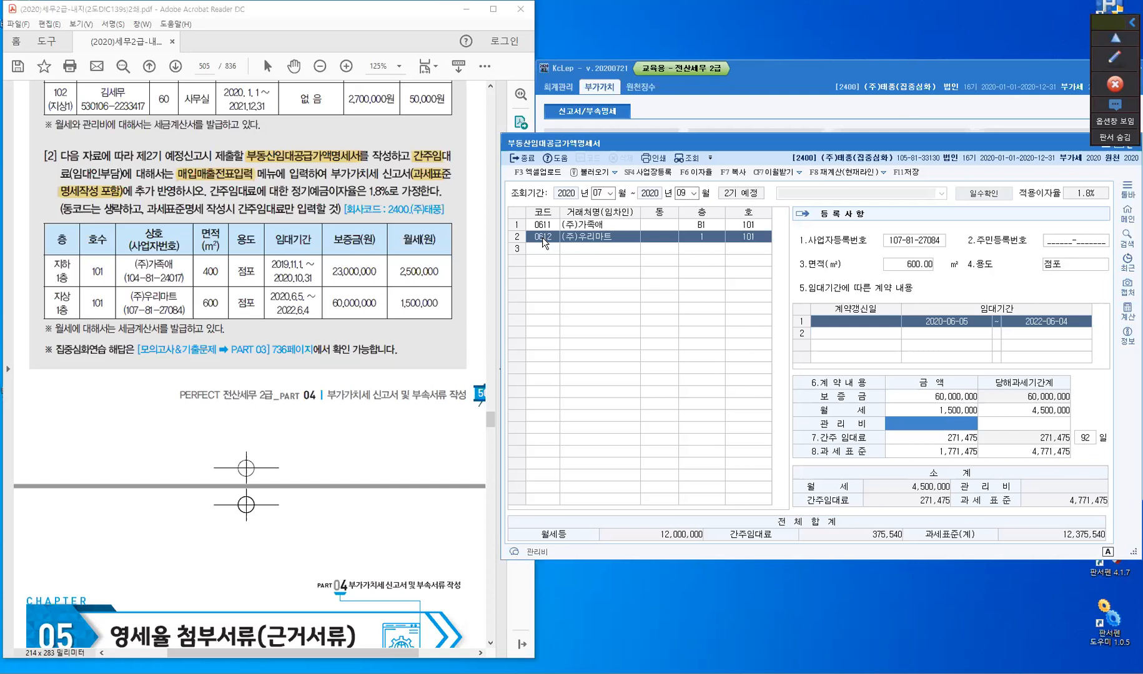
{"action": "key", "text": "Return"}
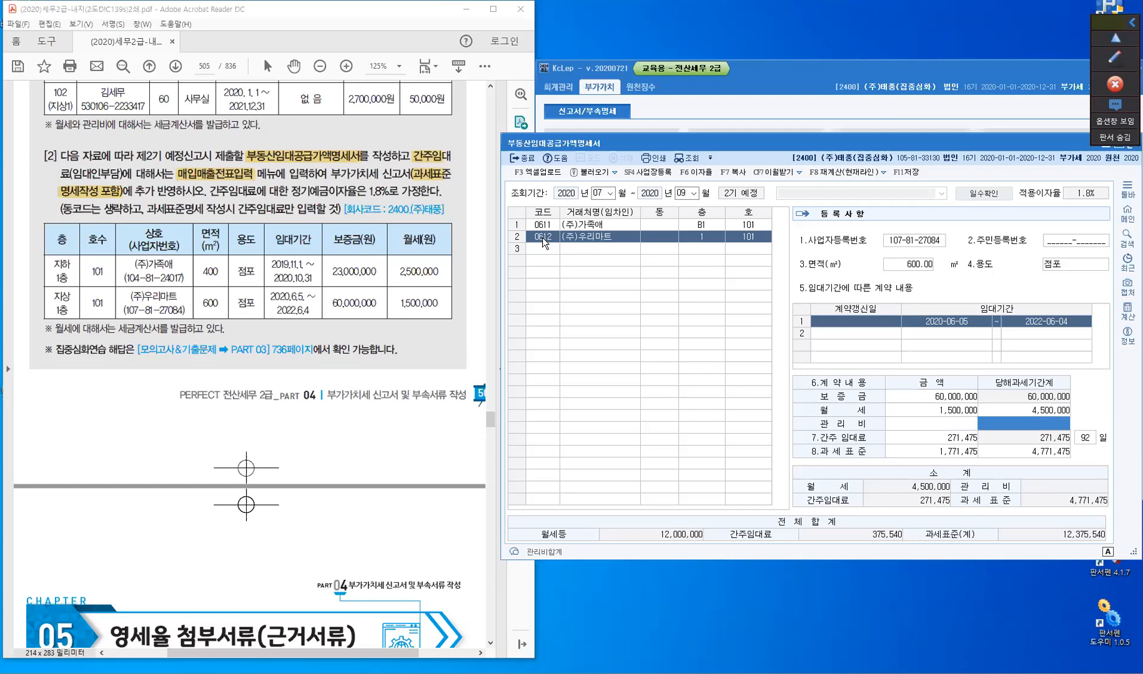
{"action": "key", "text": "Return"}
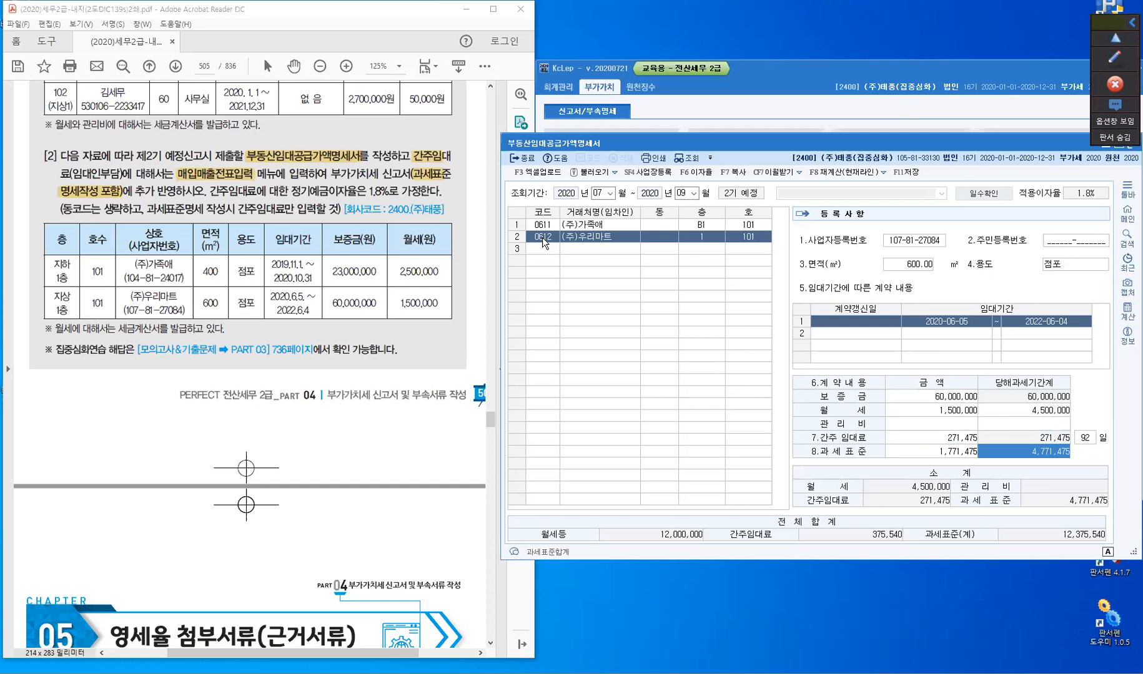
Finish the (주)우리마트 entry, select the (주)가족애 row and save the rental statement.
{"action": "key", "text": "Return"}
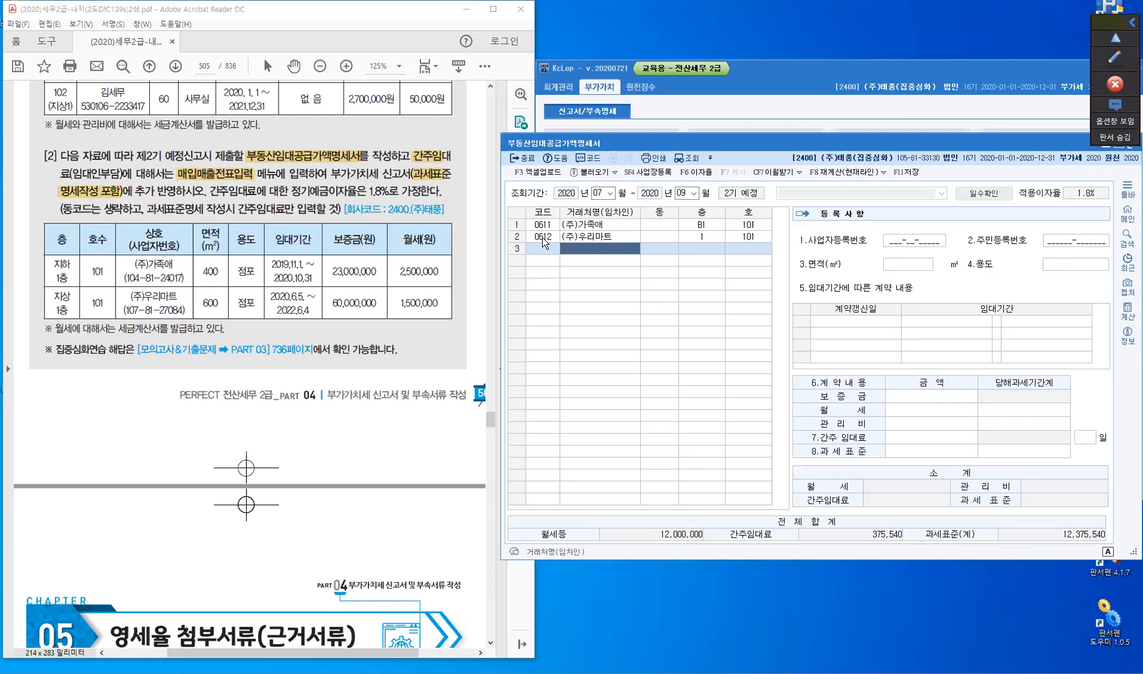
{"action": "left_click", "coordinate": [591, 227]}
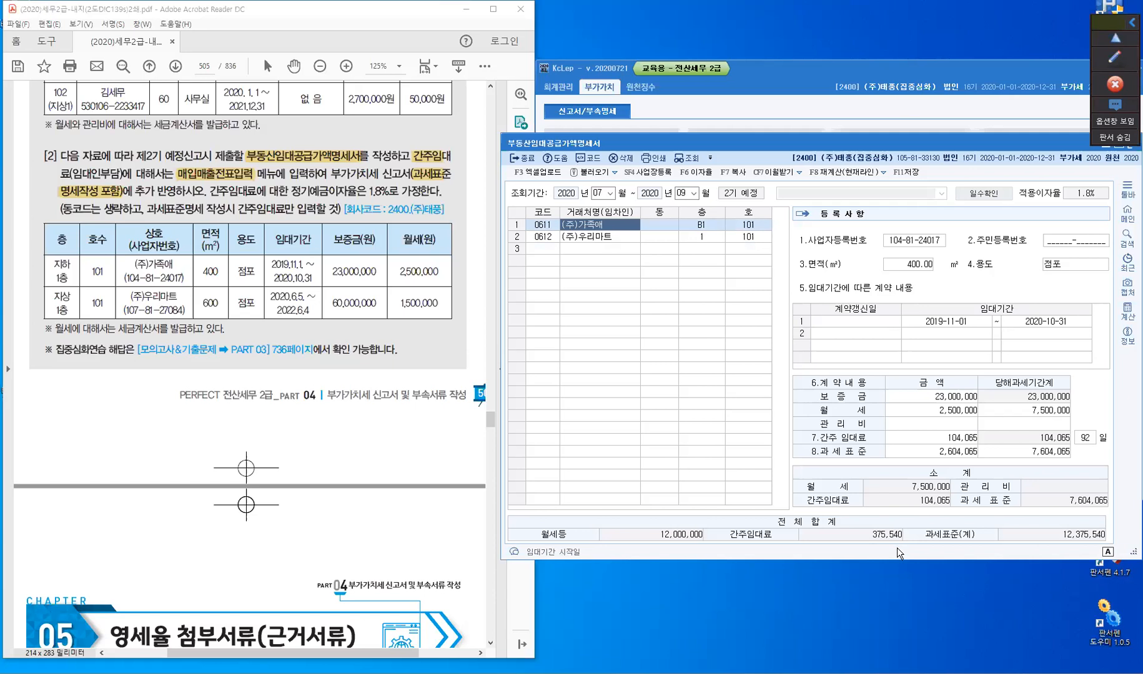
{"action": "left_click", "coordinate": [908, 177]}
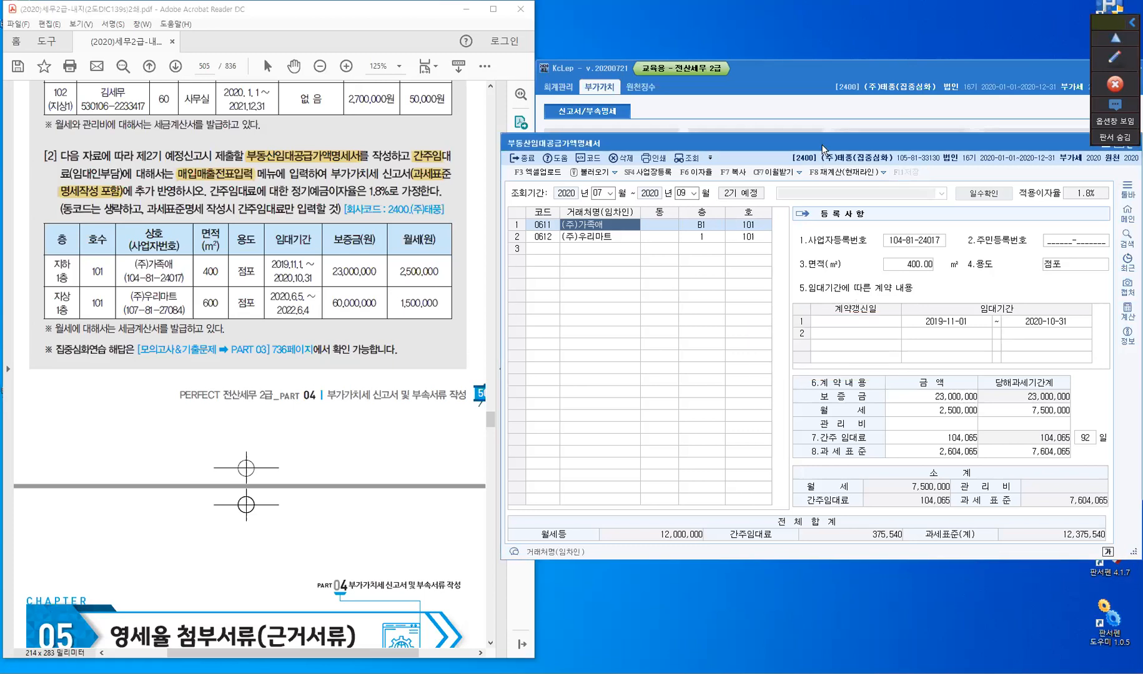
Move the 부동산임대공급가액명세서 window aside below the exercise text and open 매입매출전표입력.
{"action": "left_click_drag", "start_coordinate": [822, 145], "coordinate": [327, 159]}
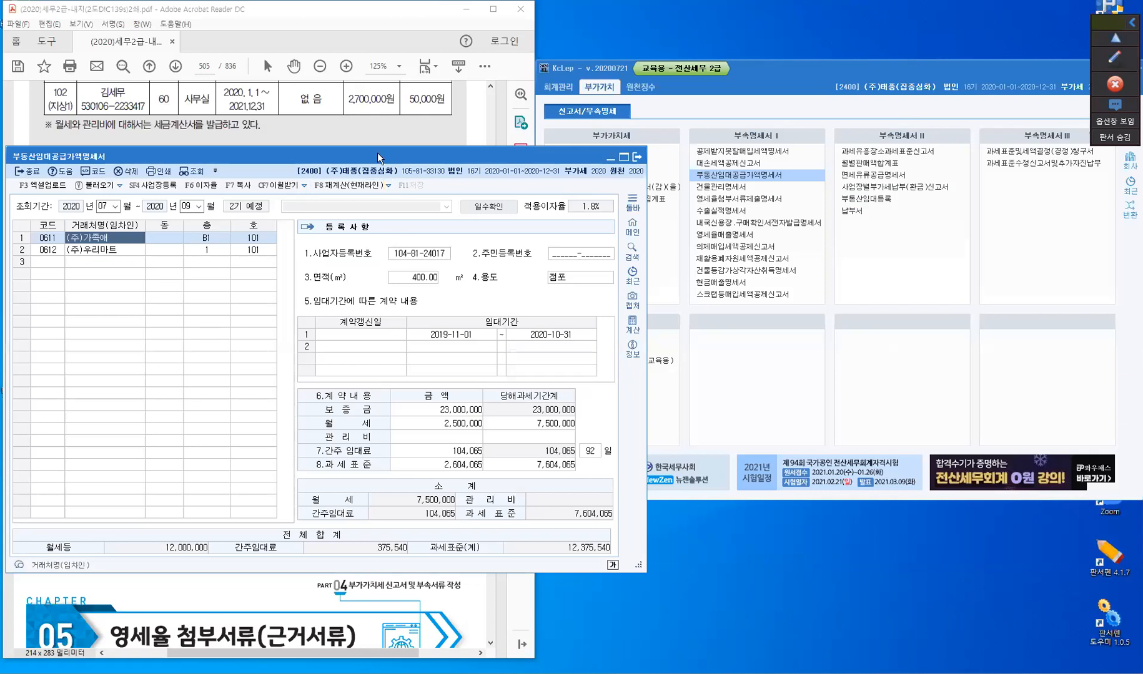
{"action": "left_click_drag", "start_coordinate": [281, 161], "coordinate": [279, 218]}
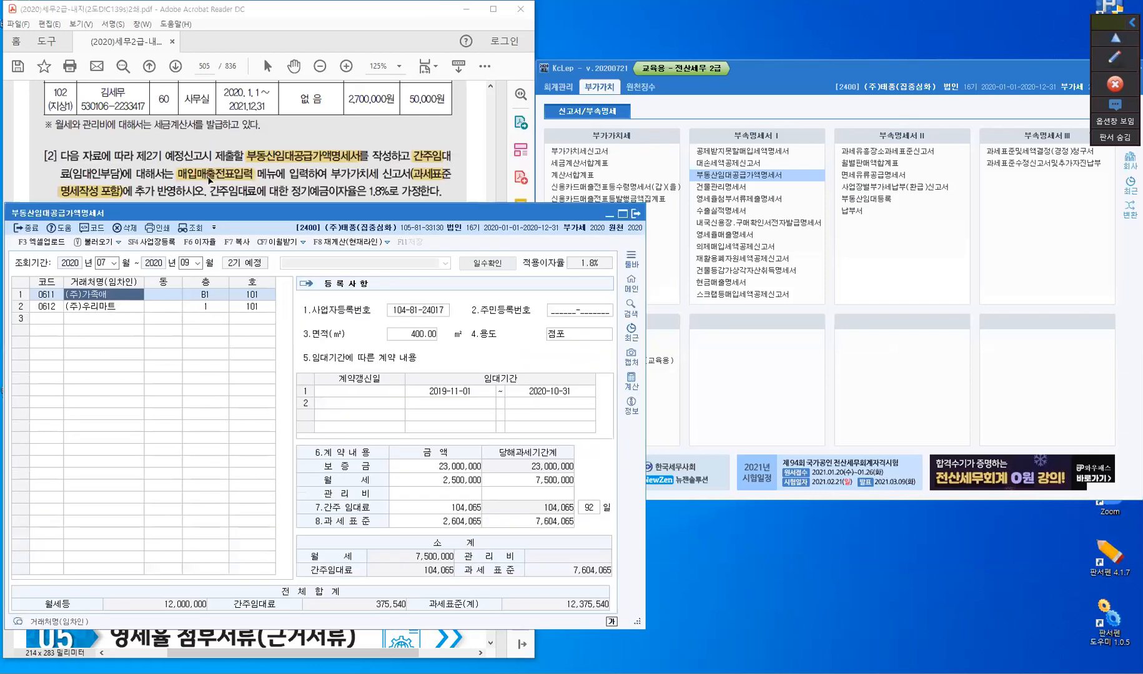
{"action": "left_click", "coordinate": [724, 108]}
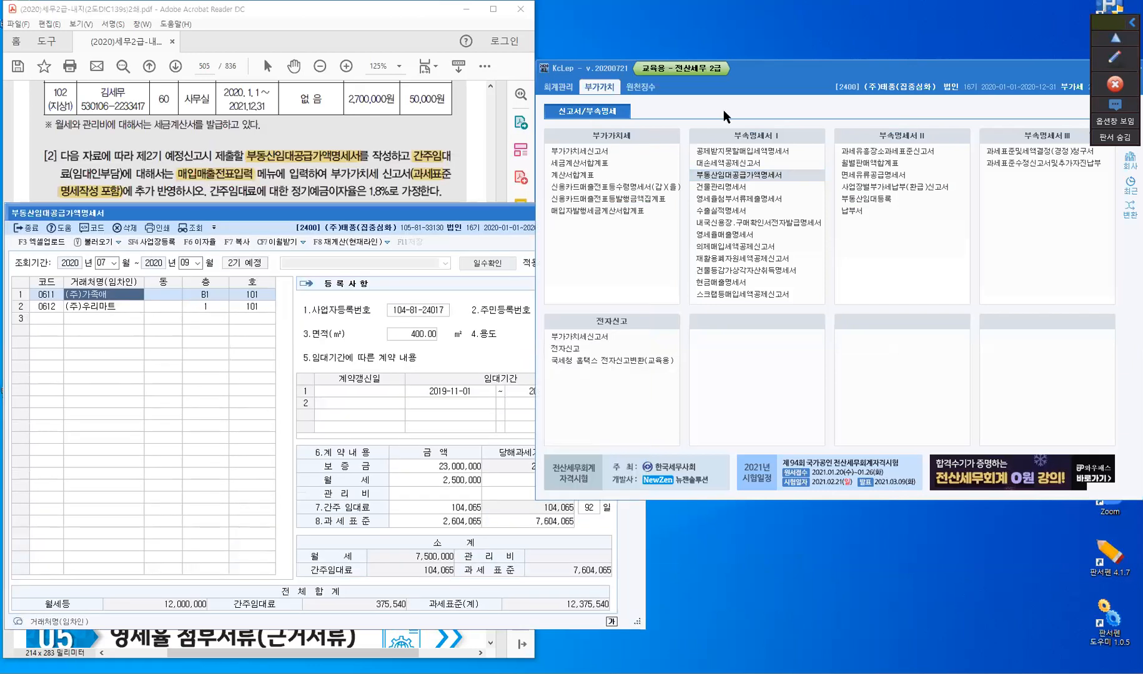
{"action": "left_click", "coordinate": [552, 85]}
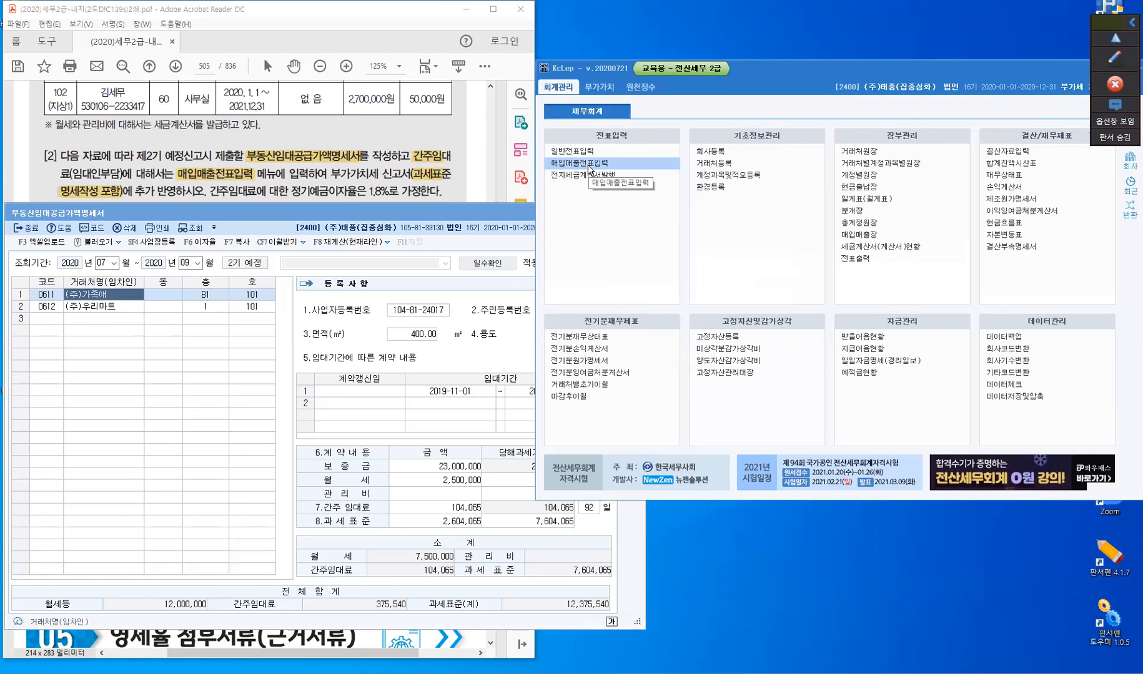
{"action": "left_click", "coordinate": [589, 163]}
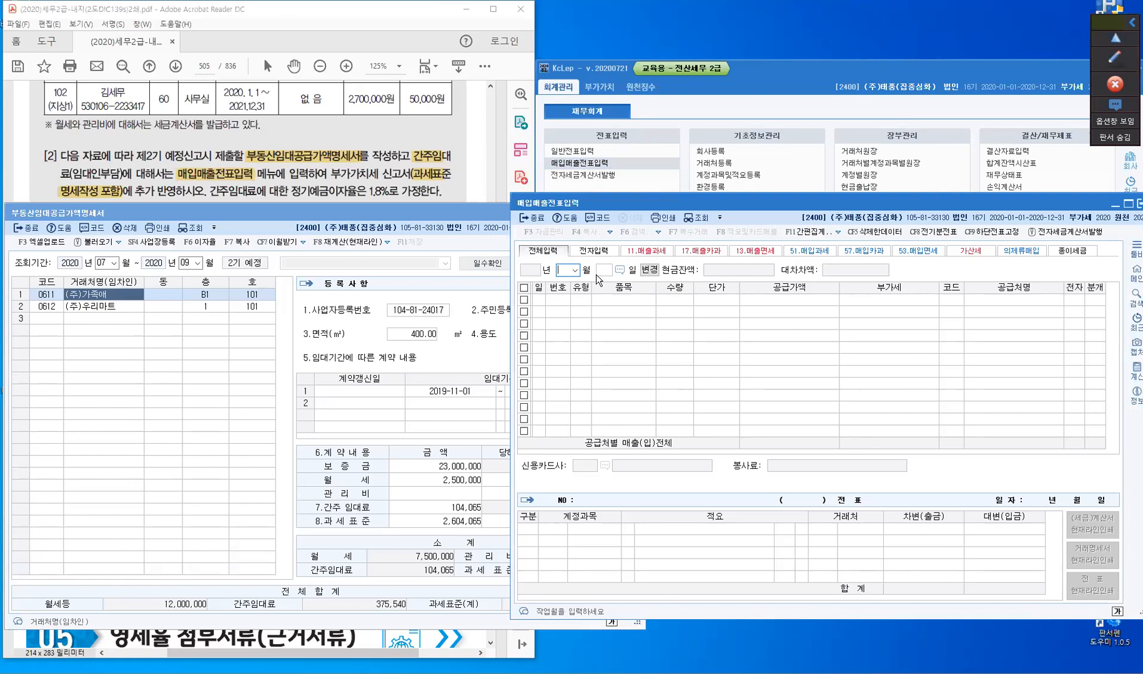
Start a voucher dated September 30 with type 14 건별 and item 간주임대료, leaving quantity and unit price blank.
{"action": "type", "text": "09"}
{"action": "key", "text": "Return"}
{"action": "type", "text": "30"}
{"action": "key", "text": "Return"}
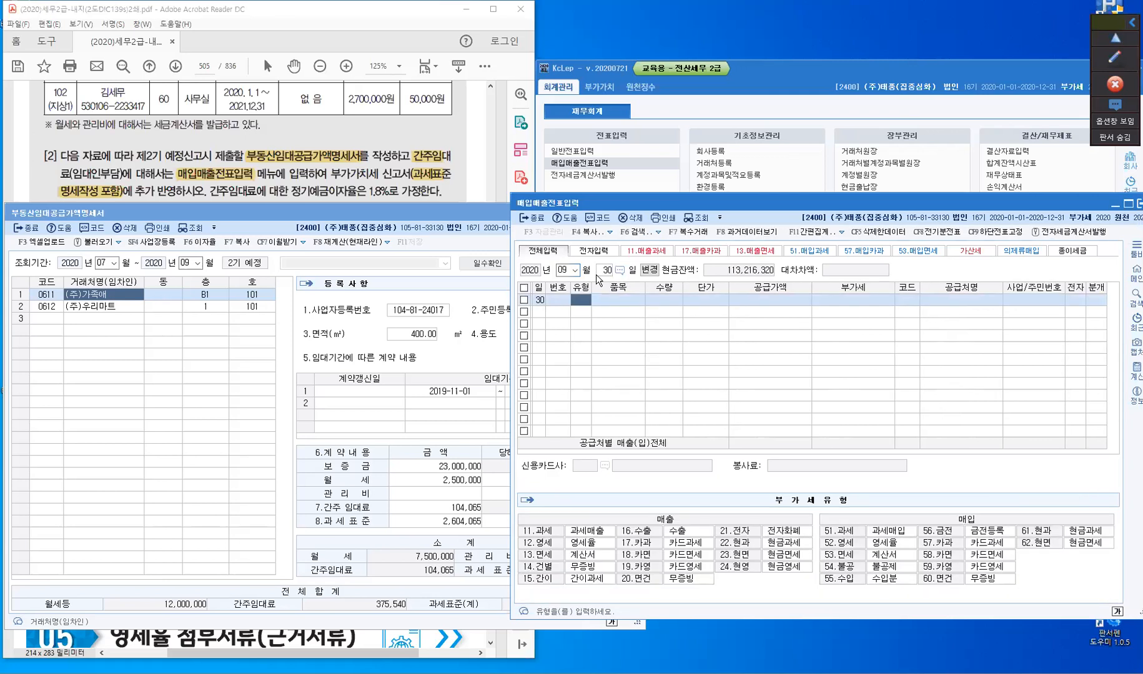
{"action": "type", "text": "14"}
{"action": "key", "text": "Return"}
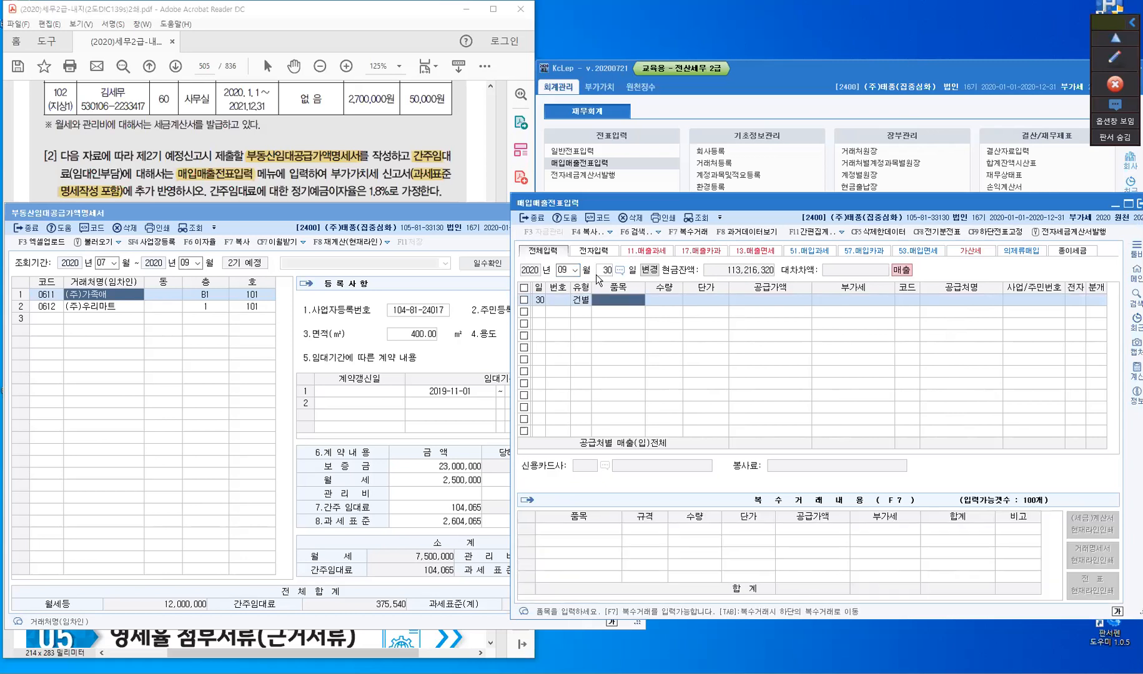
{"action": "type", "text": "간중임대료"}
{"action": "key", "text": "Return"}
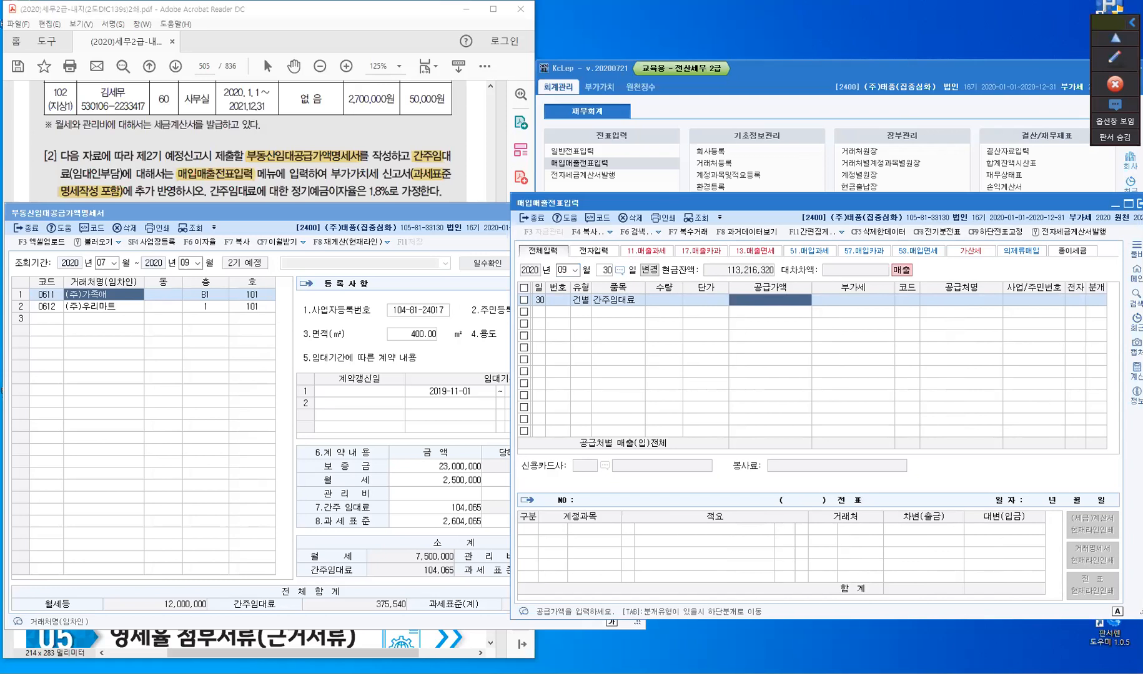
Calculate the VAT-inclusive deemed rent, 375,540 × 1.1, with the calculator.
{"action": "left_click", "coordinate": [923, 167]}
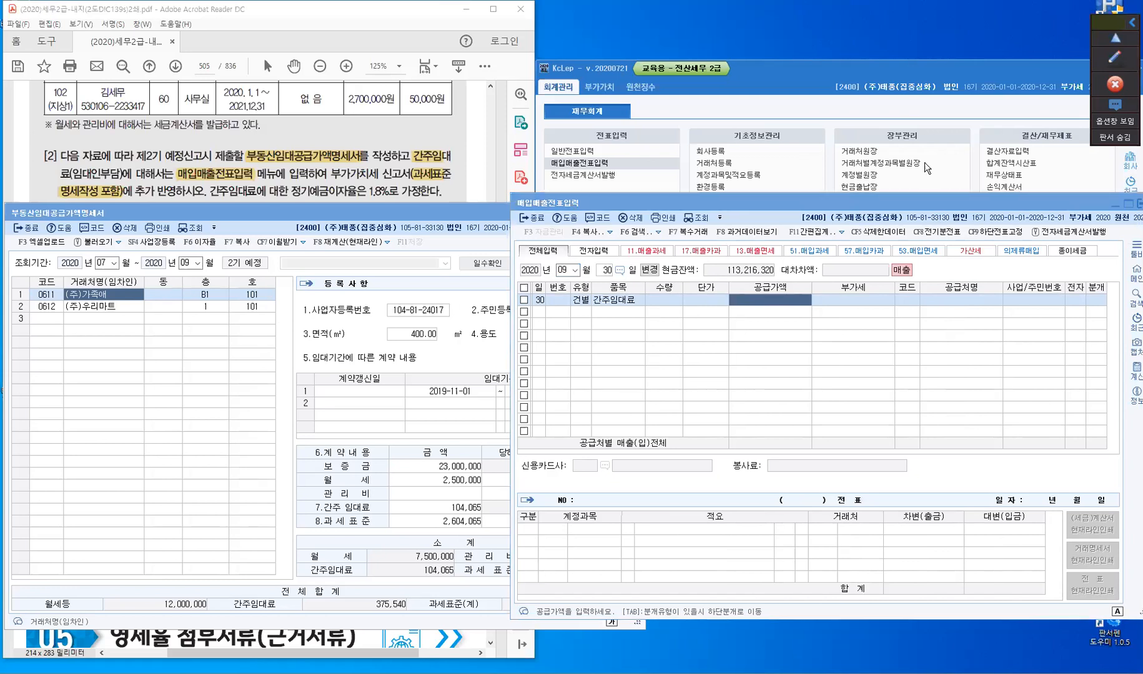
{"action": "key", "text": "XF86Calculator"}
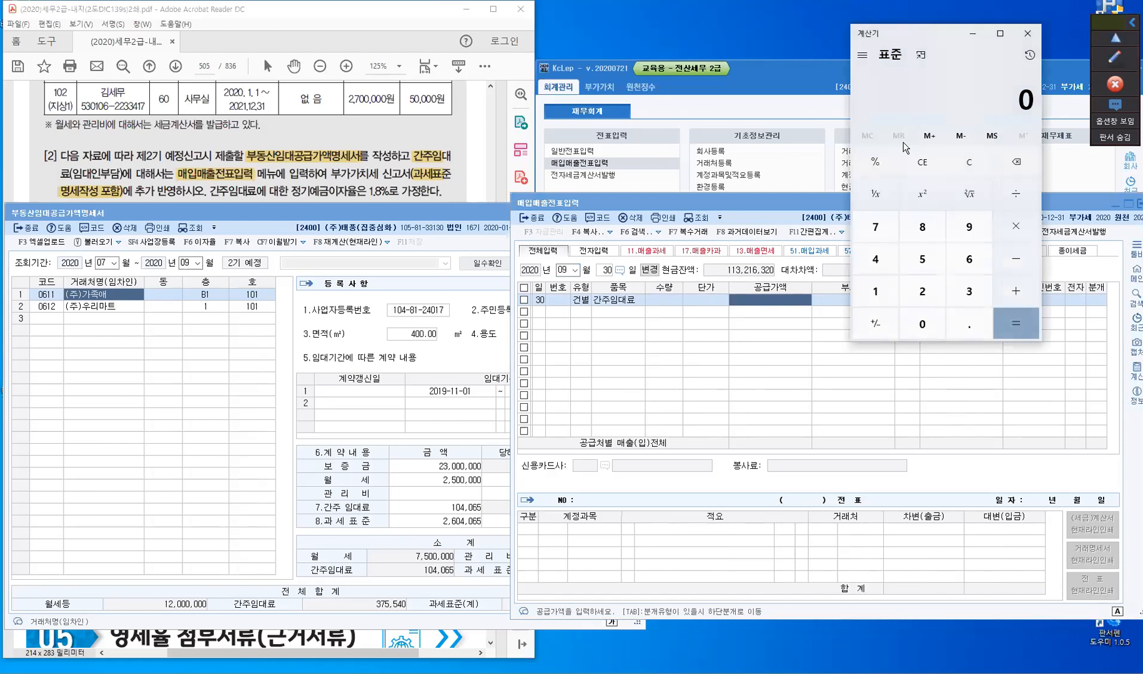
{"action": "type", "text": "375"}
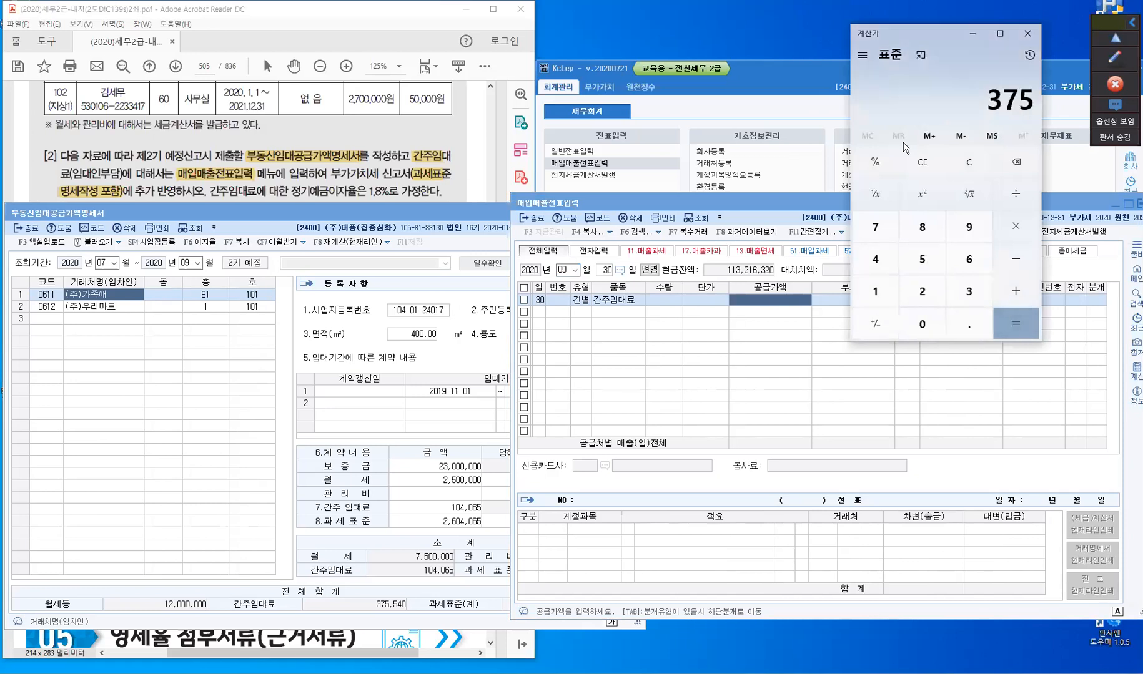
{"action": "type", "text": ",540"}
{"action": "key", "text": "asterisk"}
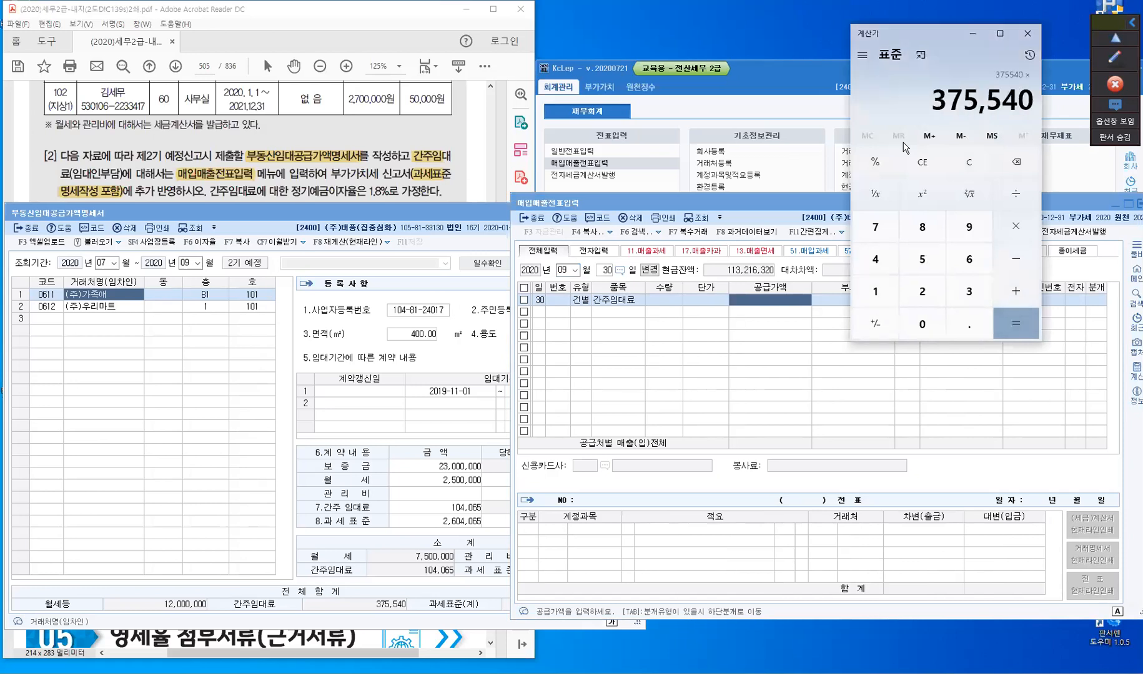
{"action": "type", "text": "1.1"}
{"action": "key", "text": "Return"}
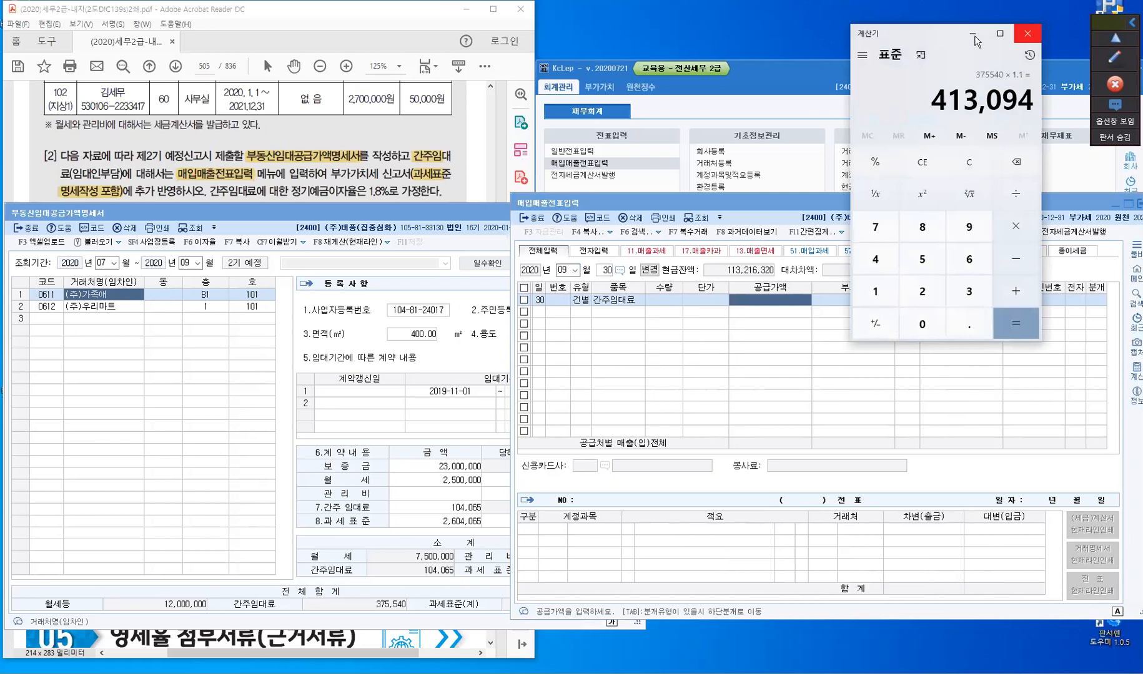
Enter the VAT-inclusive amount 413,094 as the 간주임대료 line's 공급가액.
{"action": "left_click", "coordinate": [782, 305]}
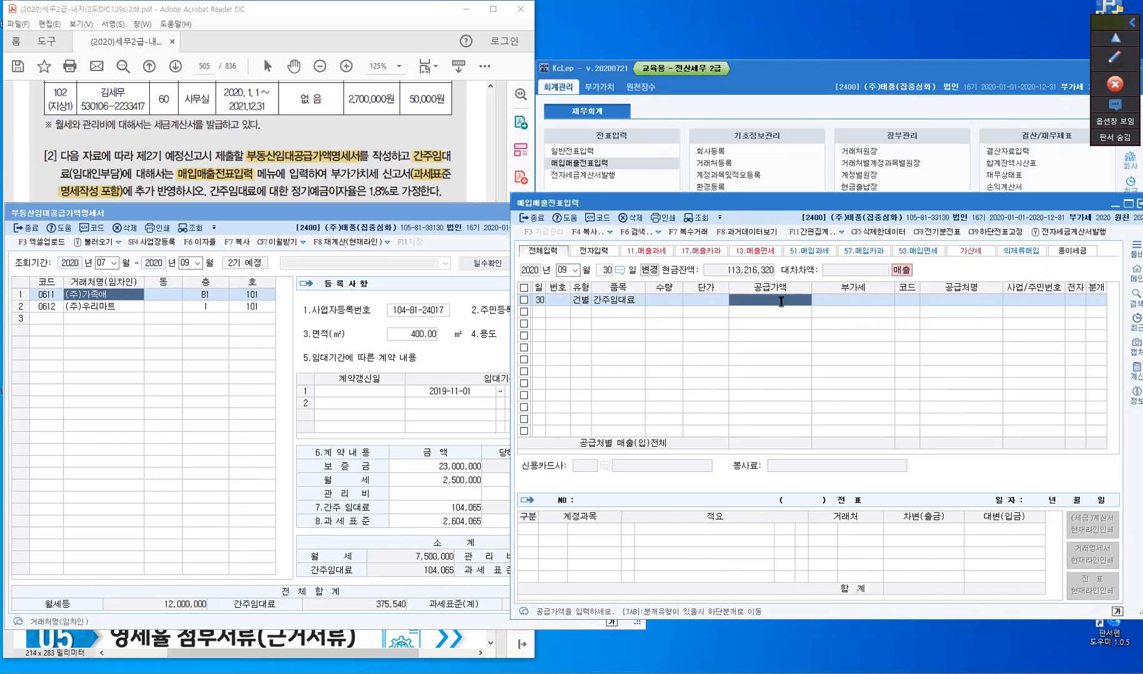
{"action": "type", "text": "413094"}
{"action": "key", "text": "Return"}
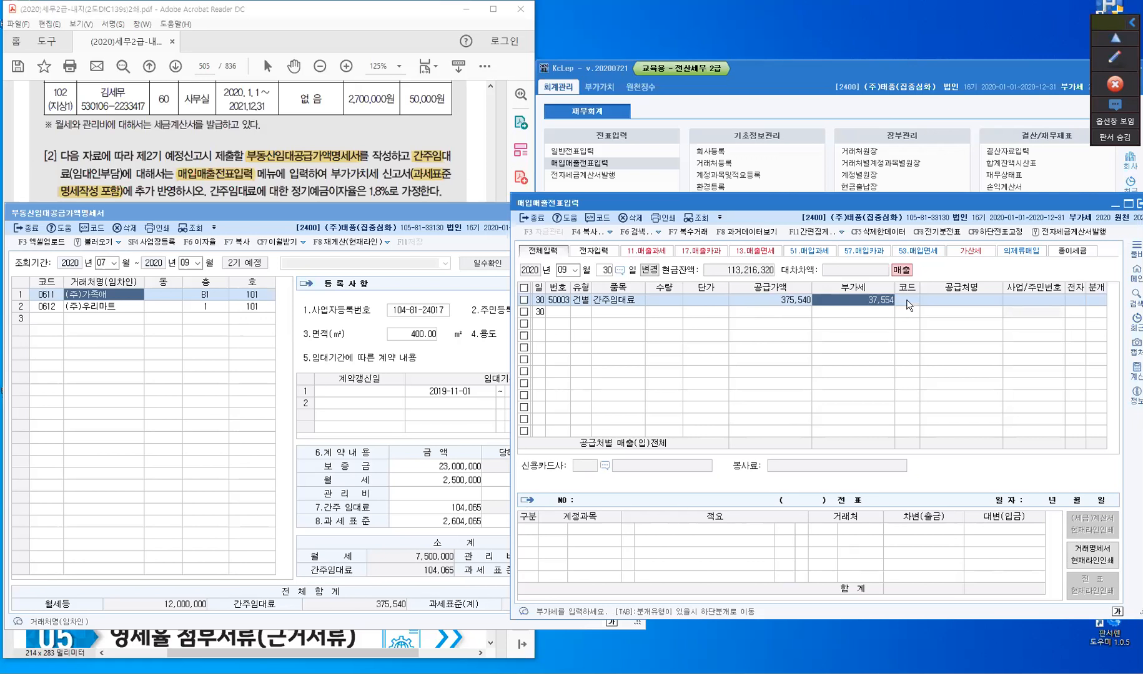
Leave the 간주임대료 voucher's 공급처 blank and set its 분개 type to 3 혼합.
{"action": "left_click", "coordinate": [906, 299]}
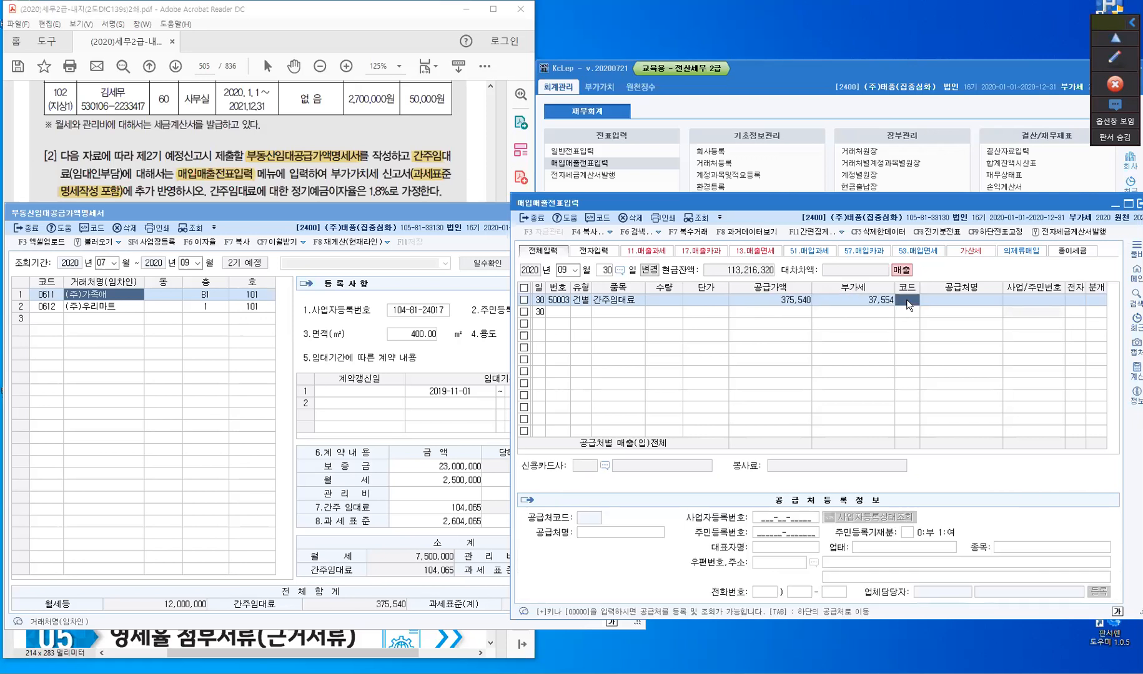
{"action": "left_click", "coordinate": [1099, 300]}
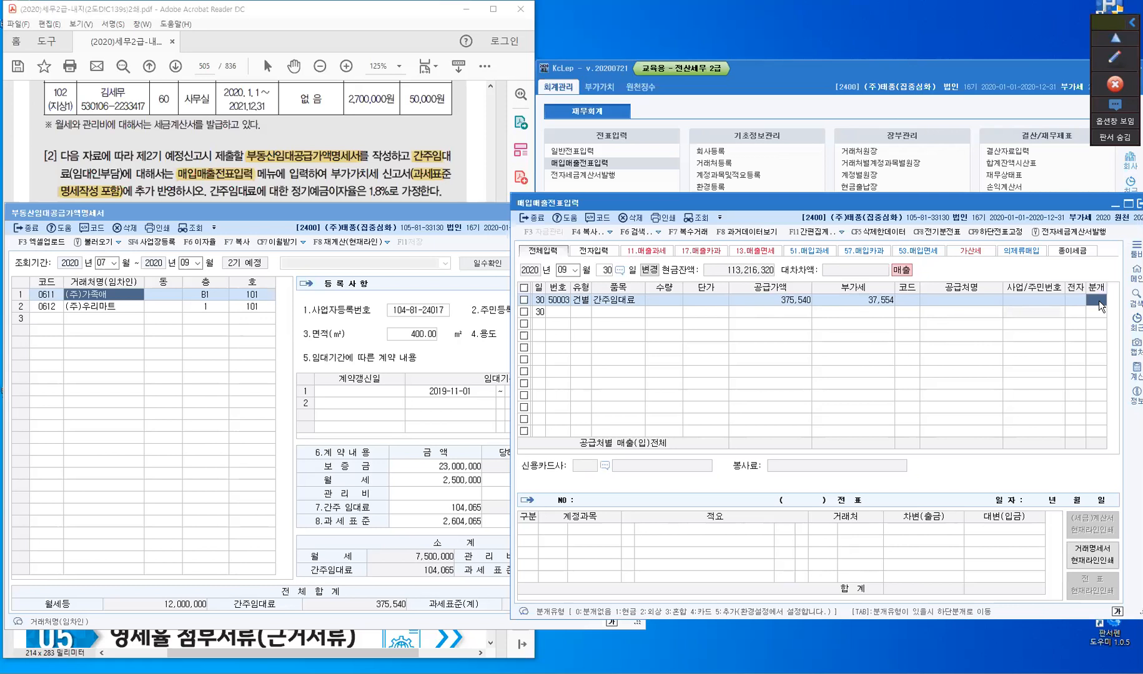
{"action": "type", "text": "3"}
{"action": "key", "text": "Return"}
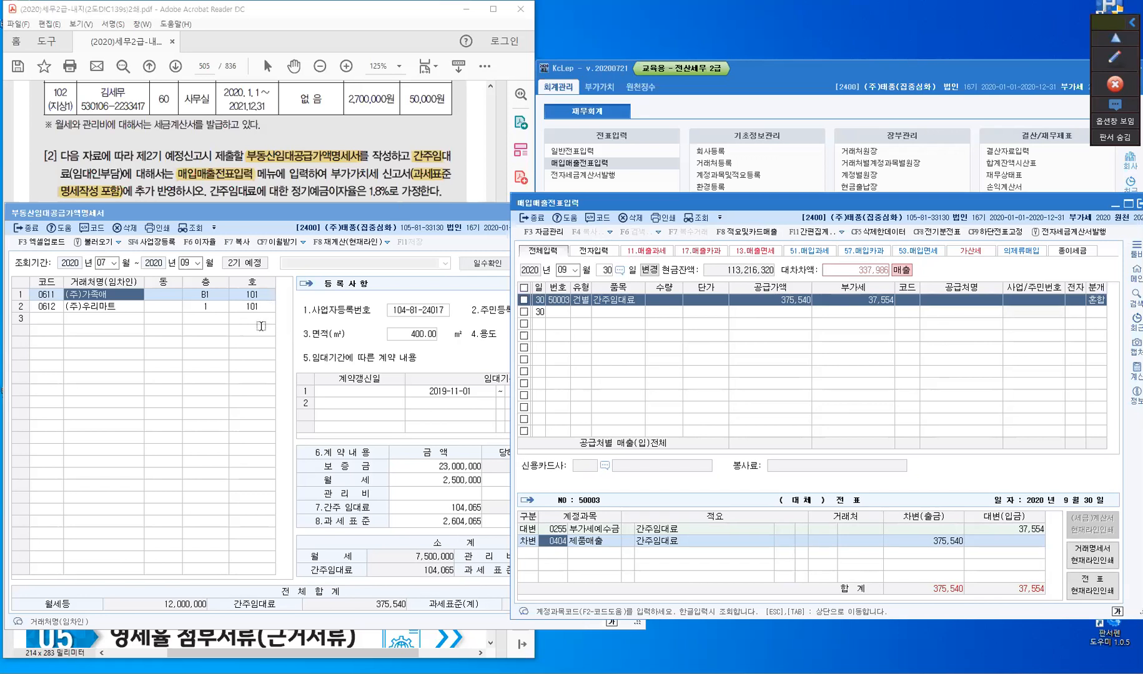
{"action": "key", "text": "alt+Tab"}
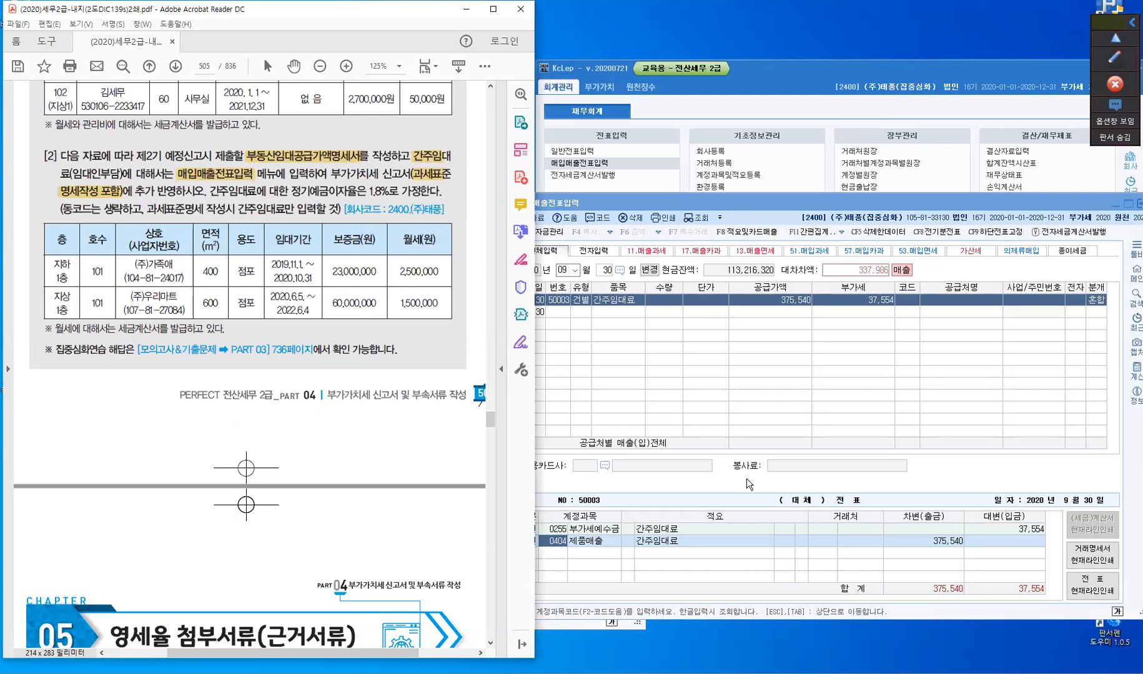
{"action": "left_click", "coordinate": [605, 625]}
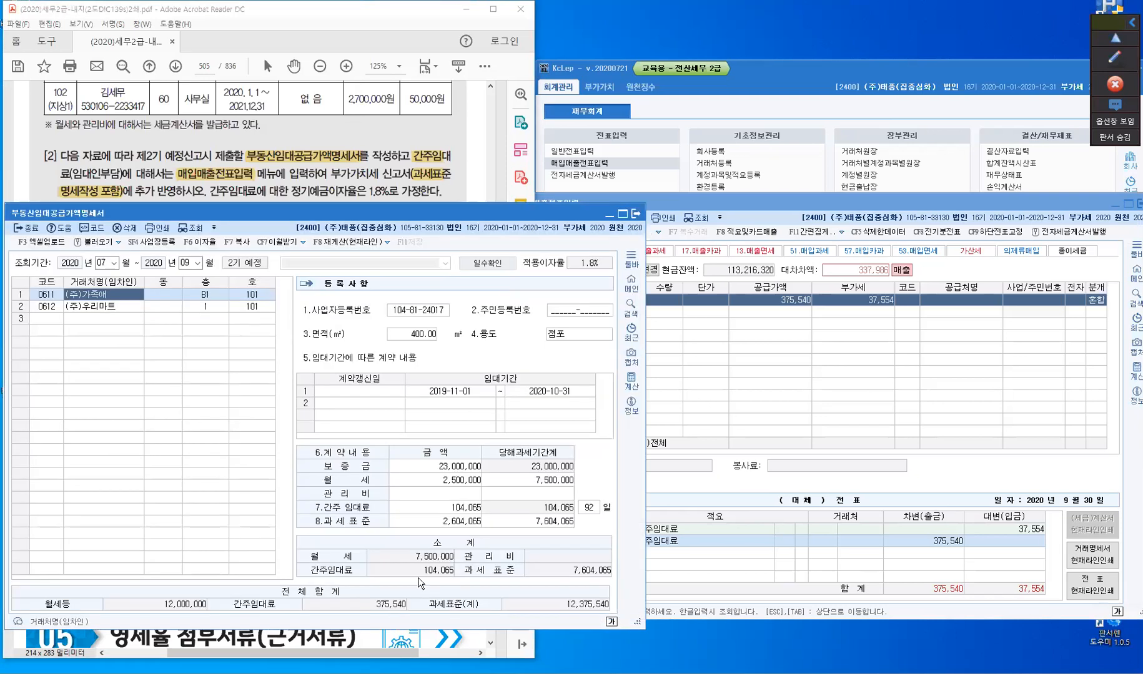
{"action": "left_click", "coordinate": [775, 428]}
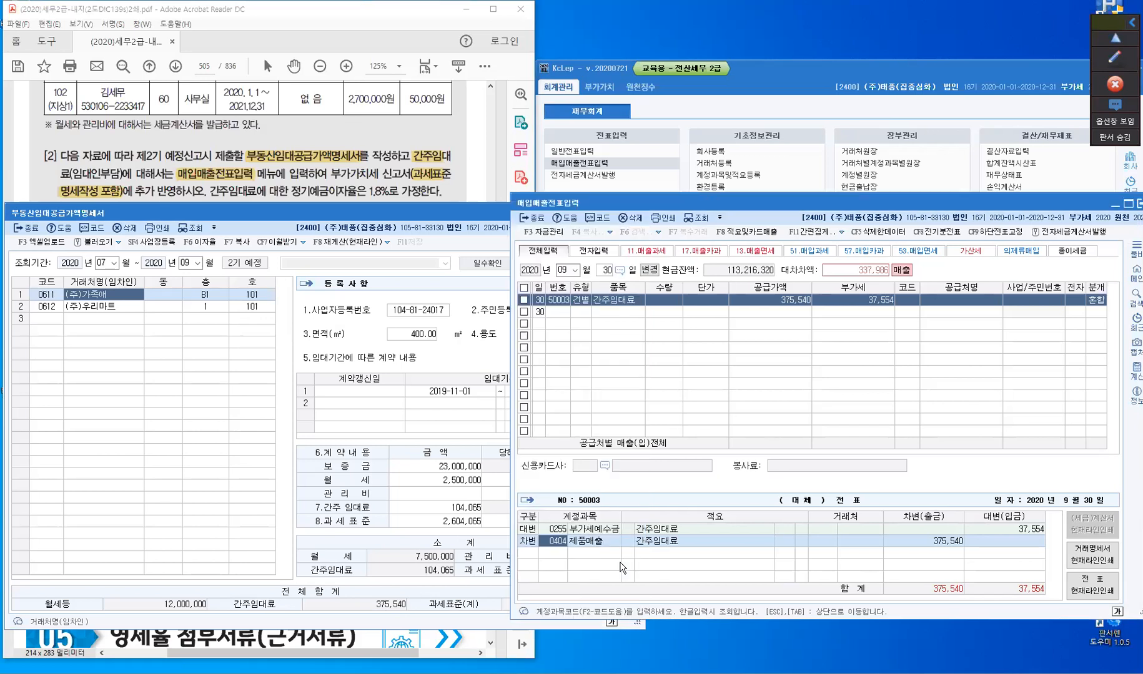
Change the debit line's account to 0817 세금과공과, set its amount to 37,554 and confirm the journal entry.
{"action": "left_click", "coordinate": [554, 542]}
{"action": "left_click", "coordinate": [569, 554]}
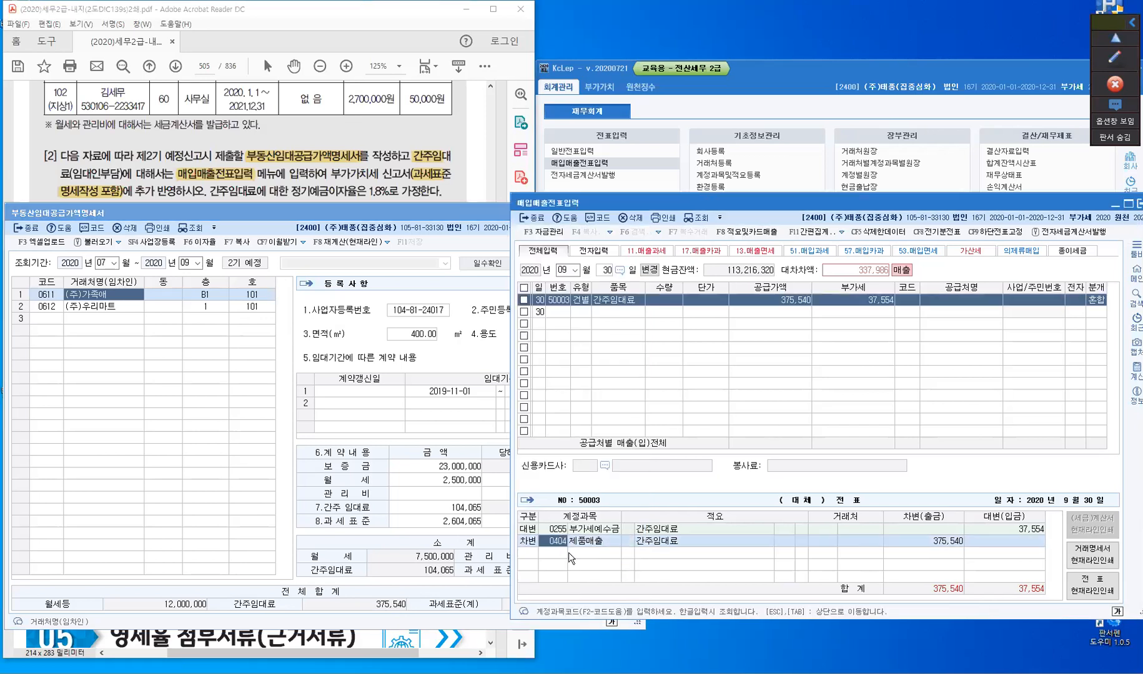
{"action": "type", "text": "817"}
{"action": "key", "text": "Return"}
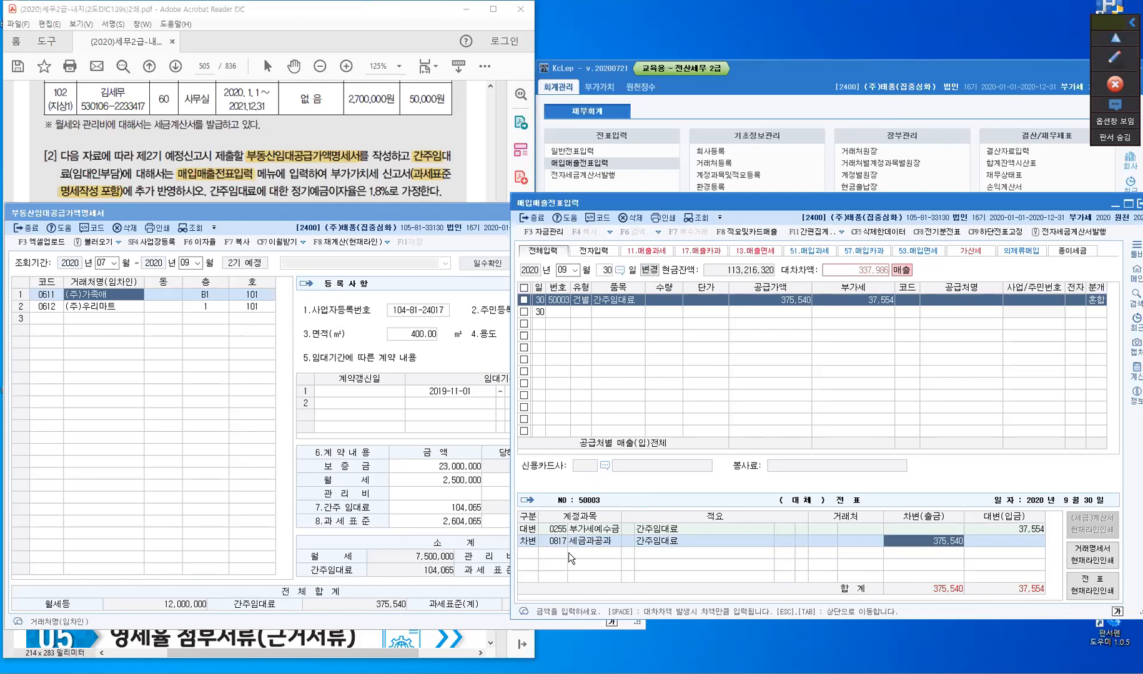
{"action": "type", "text": "3"}
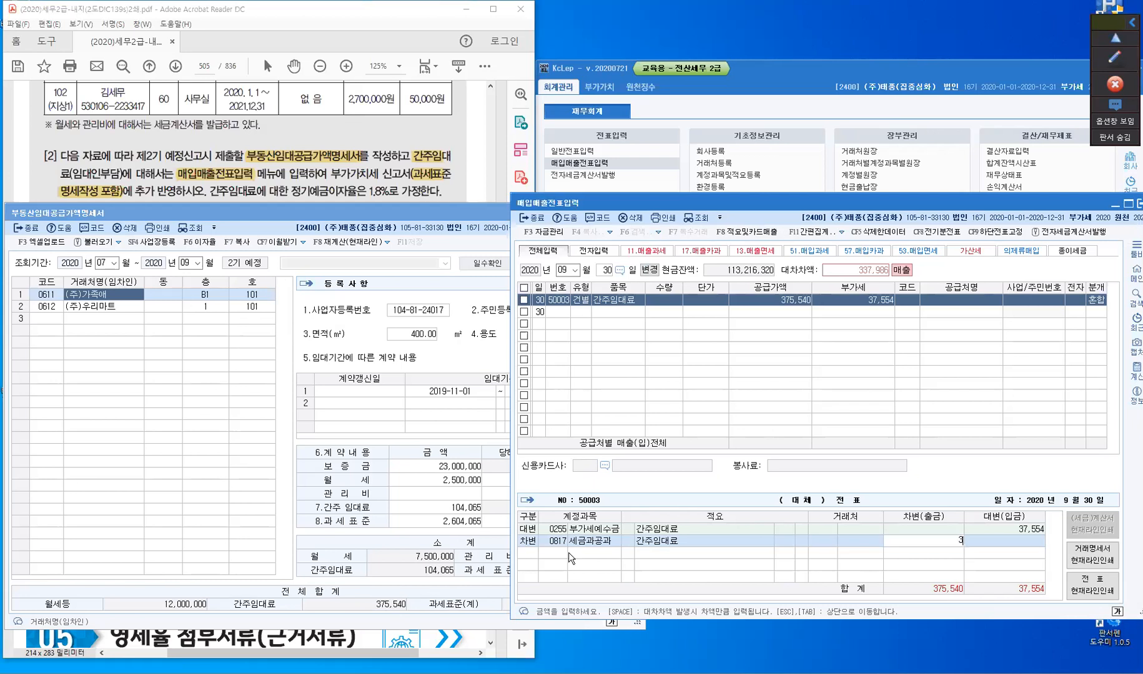
{"action": "type", "text": "7,554"}
{"action": "key", "text": "Return"}
{"action": "left_click", "coordinate": [701, 300]}
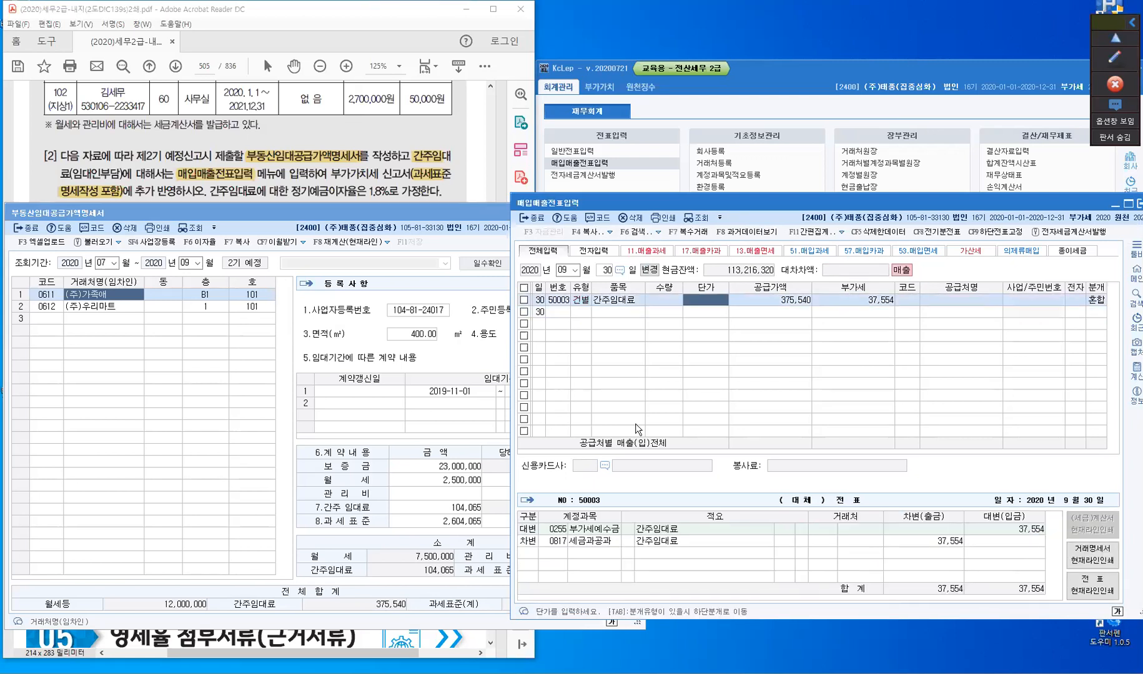
Close 매입매출전표입력 and open the 부가가치세신고서 from the VAT menus.
{"action": "left_click", "coordinate": [540, 221]}
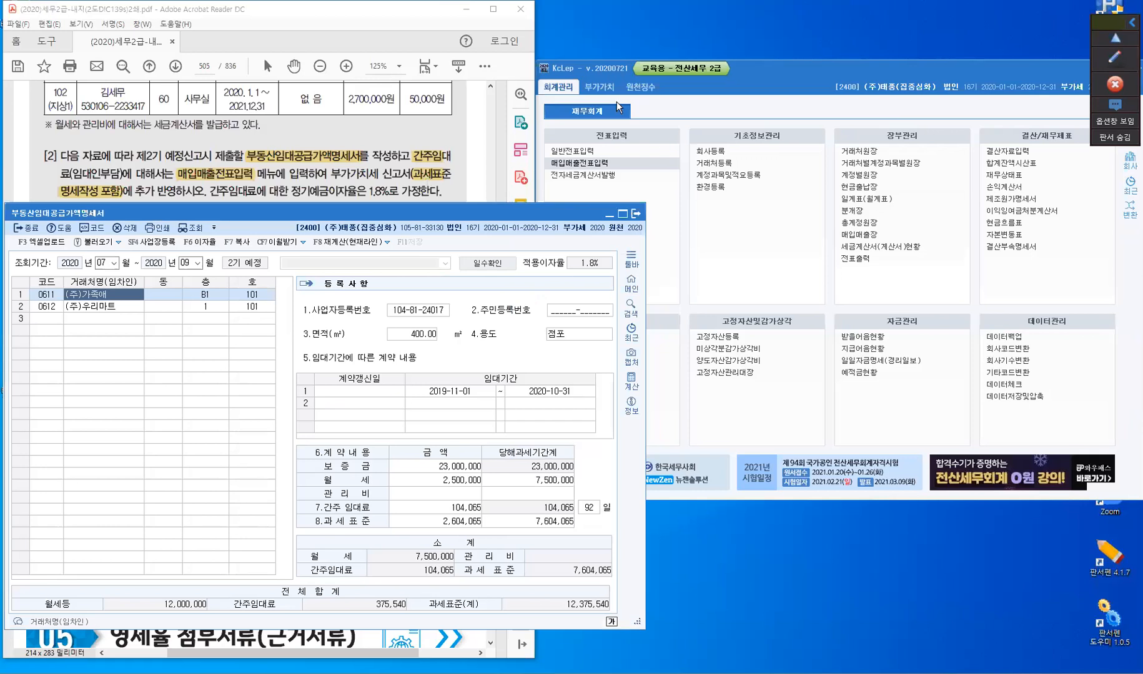
{"action": "left_click", "coordinate": [599, 87]}
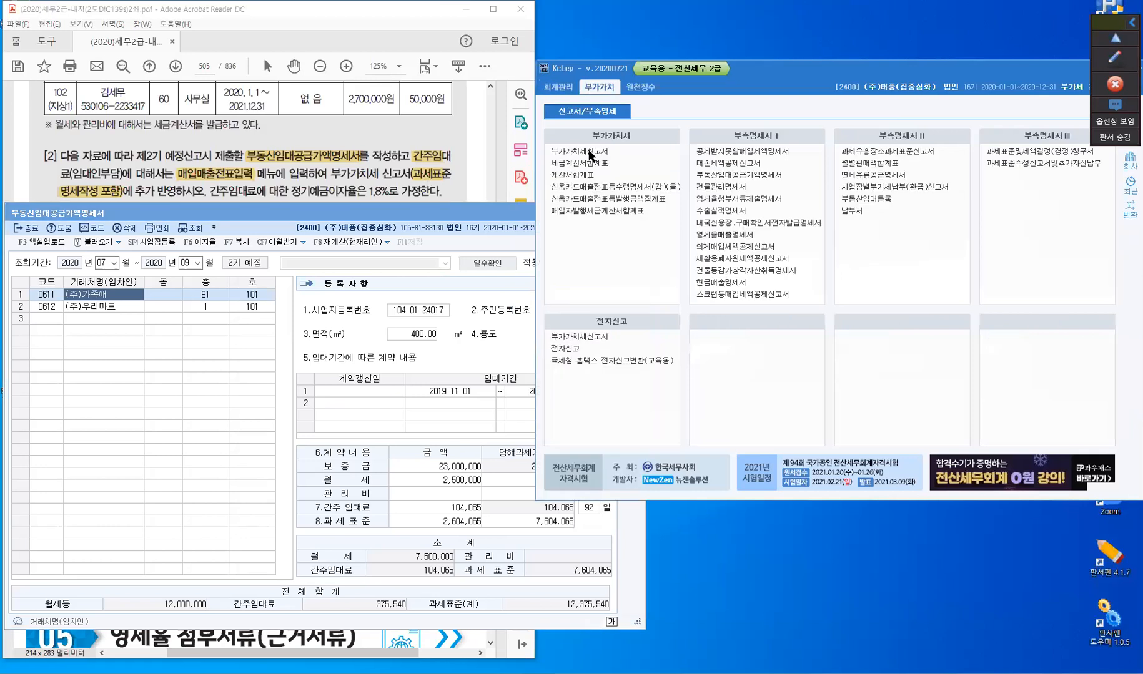
{"action": "left_click", "coordinate": [587, 150]}
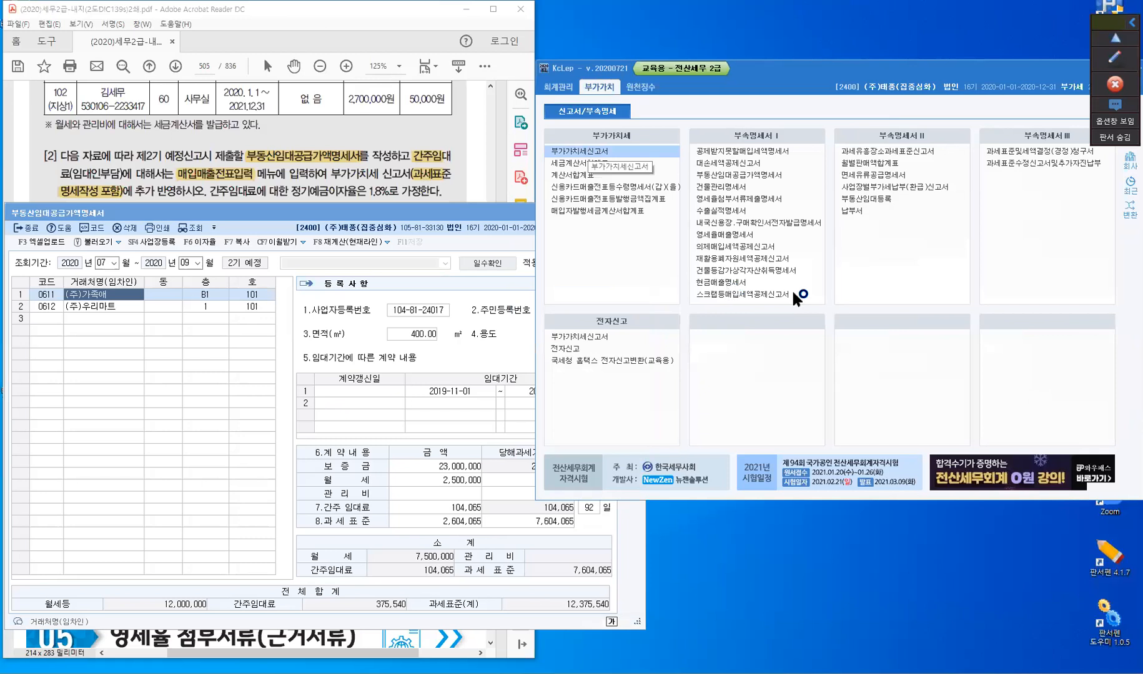
{"action": "left_click", "coordinate": [793, 294]}
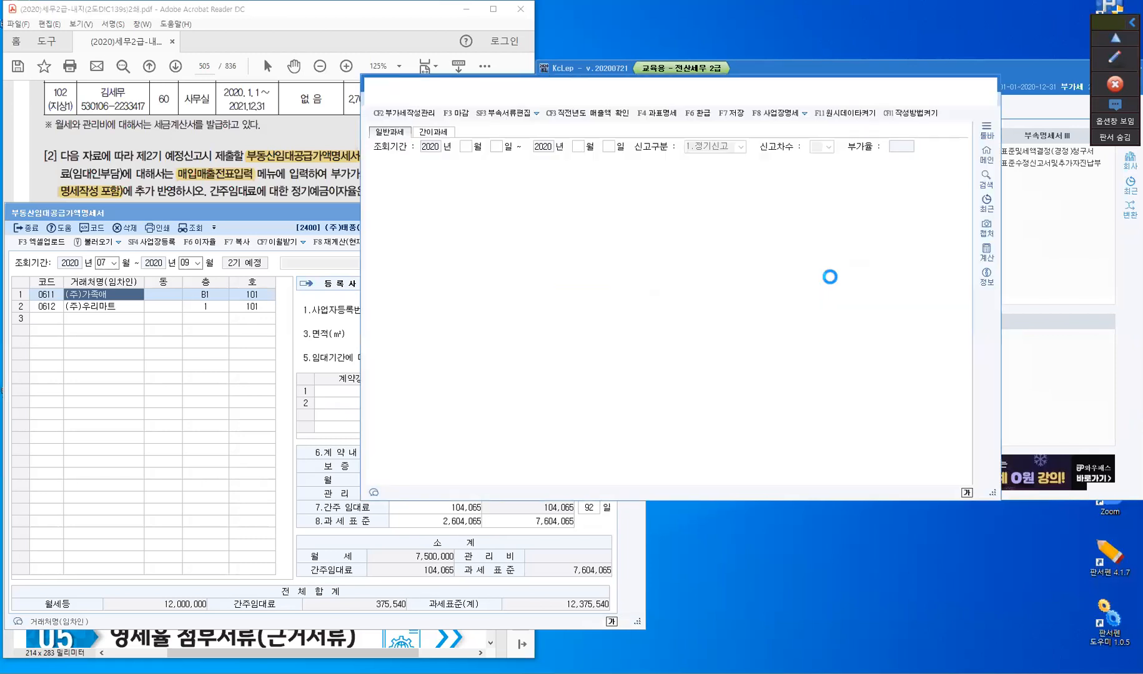
Query the VAT return for July 1 through September 30, 2020 as 정기신고.
{"action": "type", "text": "7"}
{"action": "key", "text": "Return"}
{"action": "key", "text": "Return"}
{"action": "type", "text": "9"}
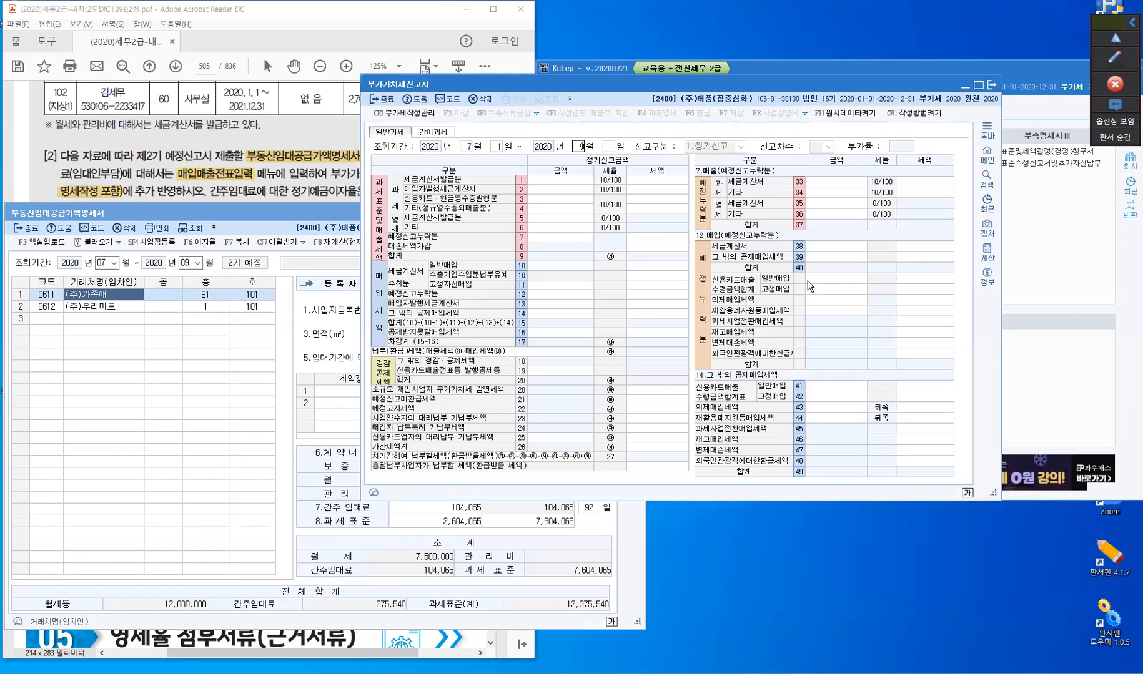
{"action": "key", "text": "Return"}
{"action": "key", "text": "Return"}
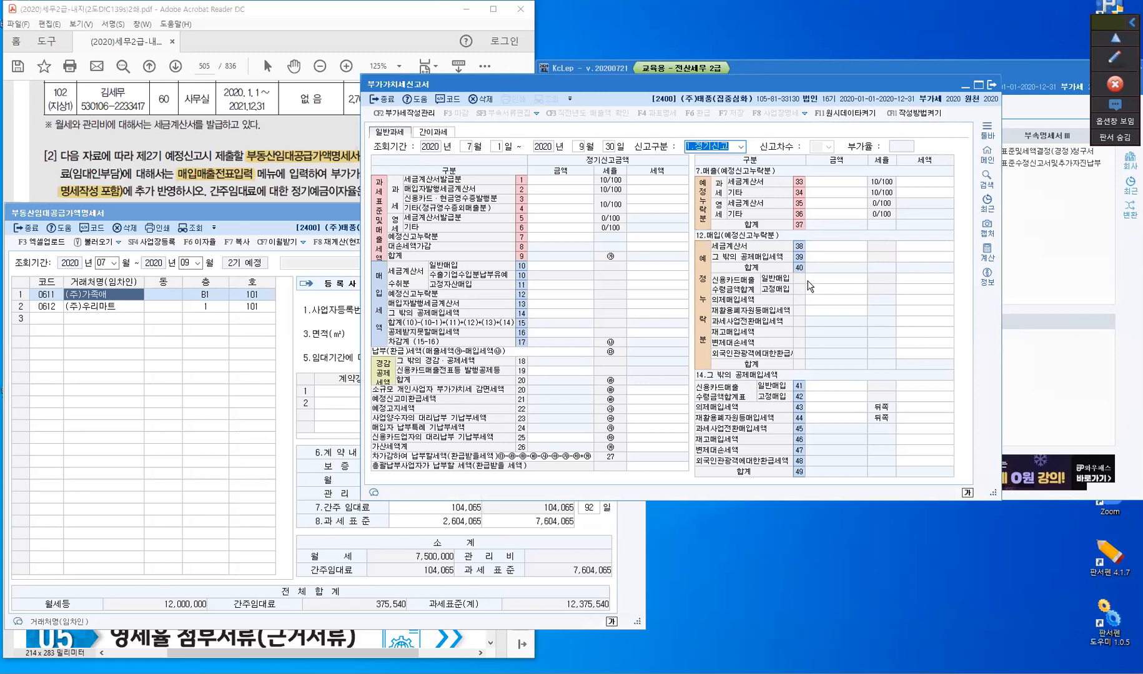
{"action": "key", "text": "Return"}
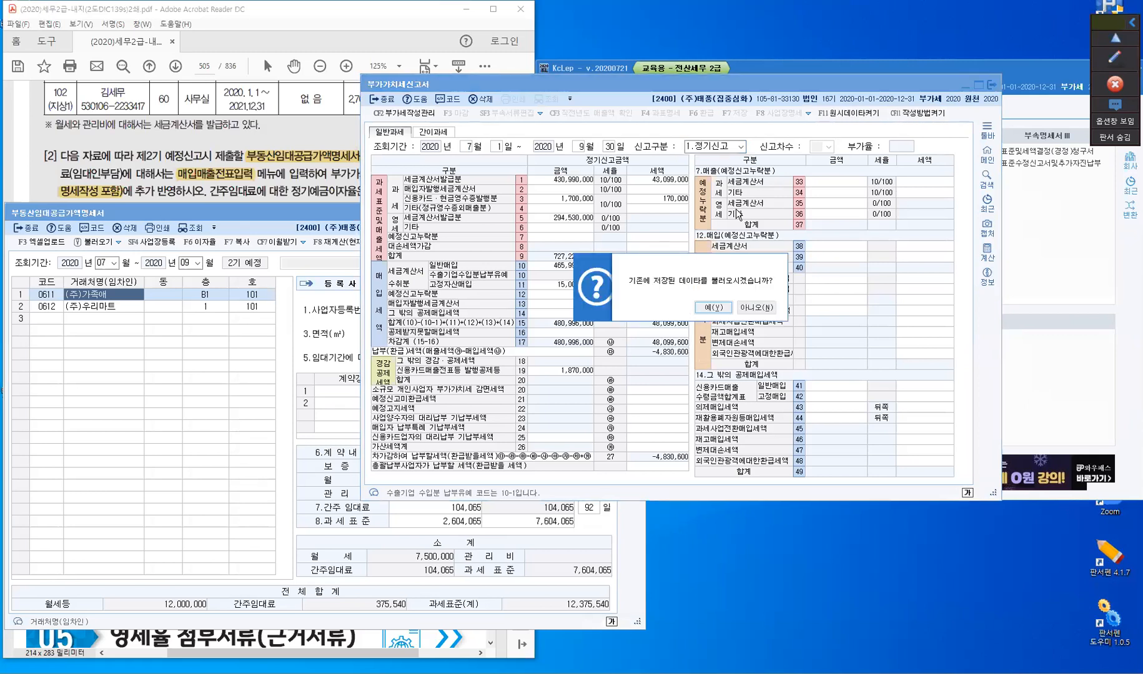
Decline loading the previously saved VAT return data and check the amount of row 4, 기타(정규영수증외매출분).
{"action": "left_click_drag", "start_coordinate": [697, 267], "coordinate": [735, 214]}
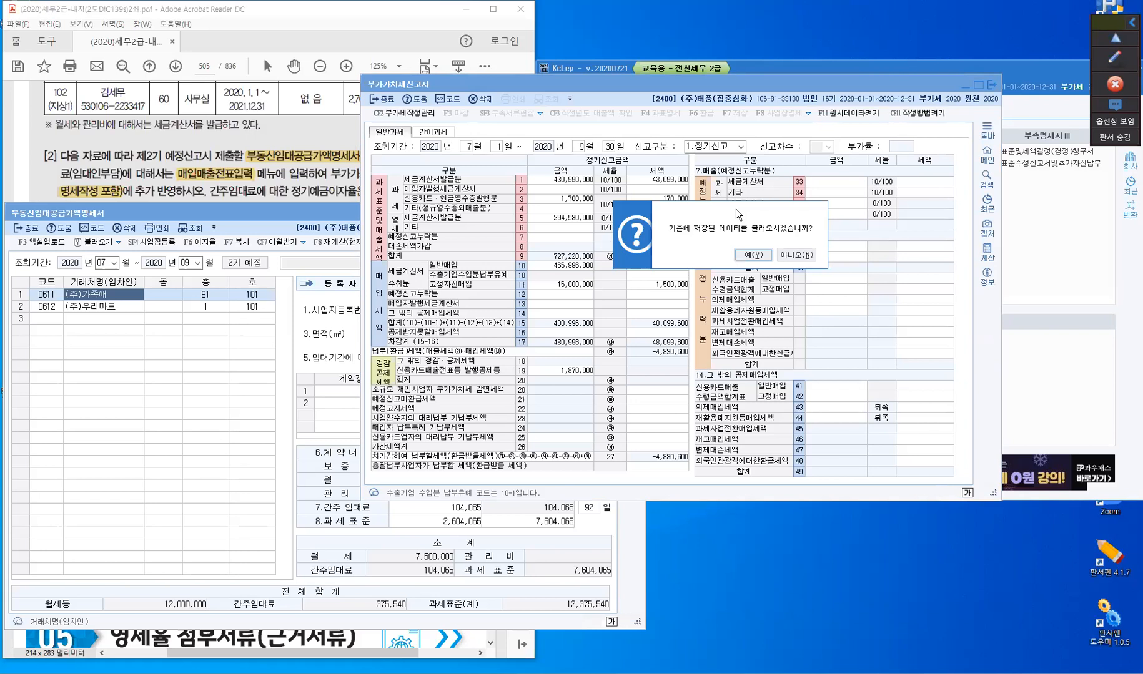
{"action": "left_click", "coordinate": [797, 255]}
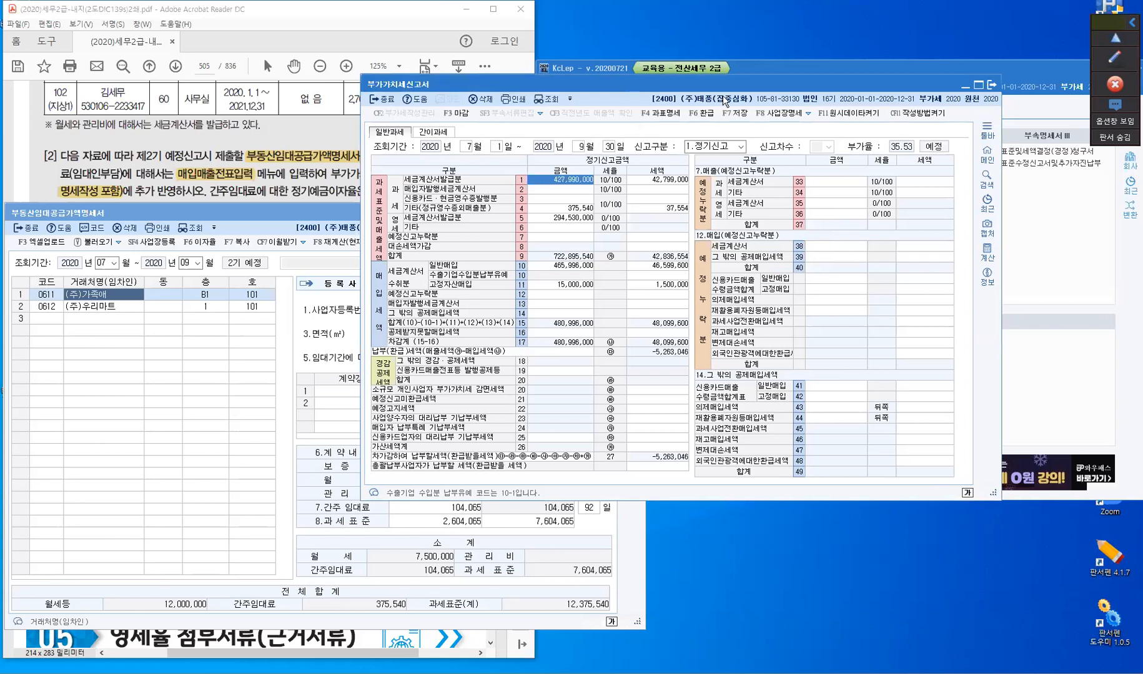
{"action": "left_click_drag", "start_coordinate": [628, 81], "coordinate": [709, 76]}
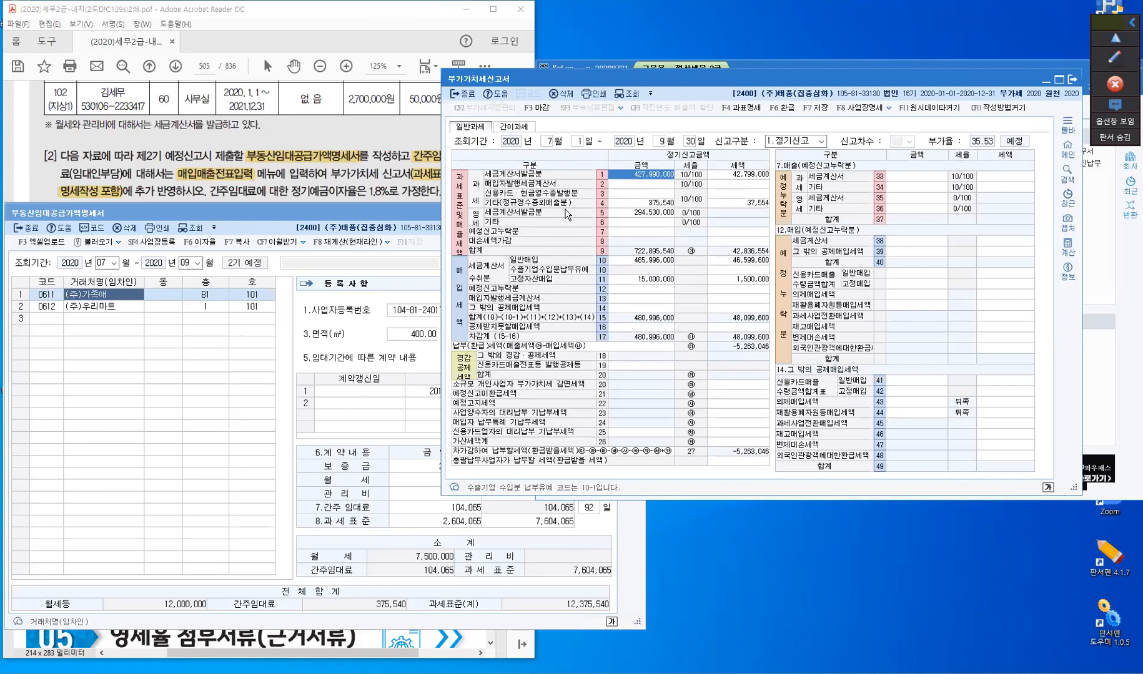
{"action": "left_click", "coordinate": [622, 203]}
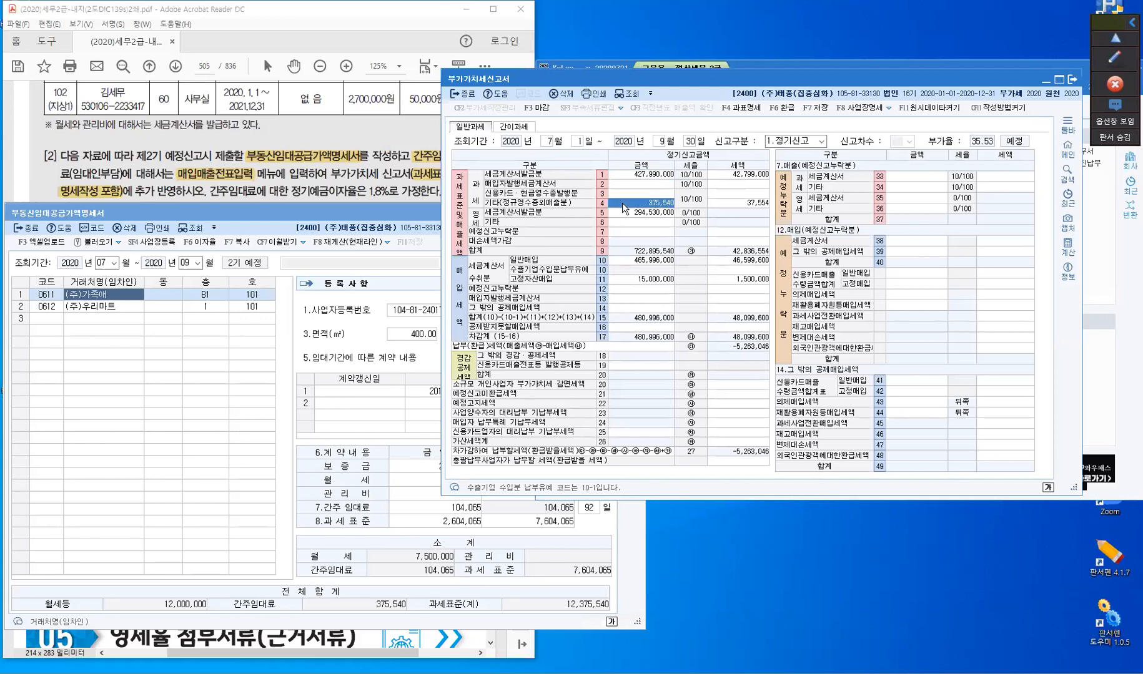
{"action": "key", "text": "ctrl"}
{"action": "left_click", "coordinate": [100, 199]}
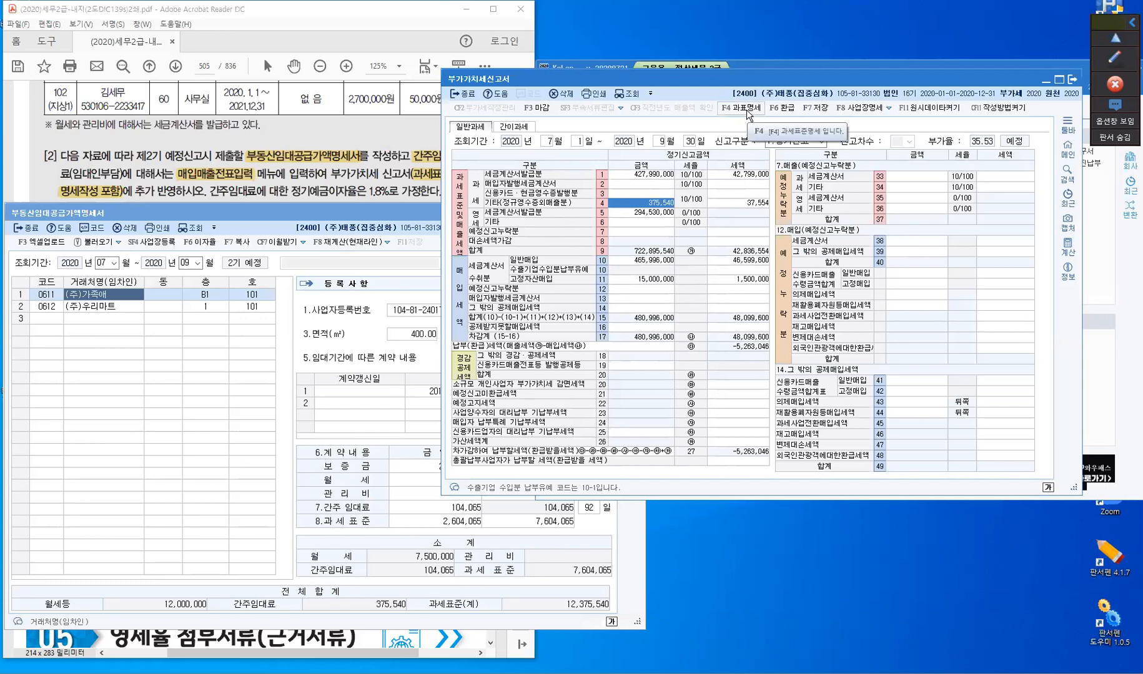
In the 과세표준명세, enter 간주임대료 as the 종목 of row 31 수입금액제외 and confirm the statement.
{"action": "left_click", "coordinate": [740, 108]}
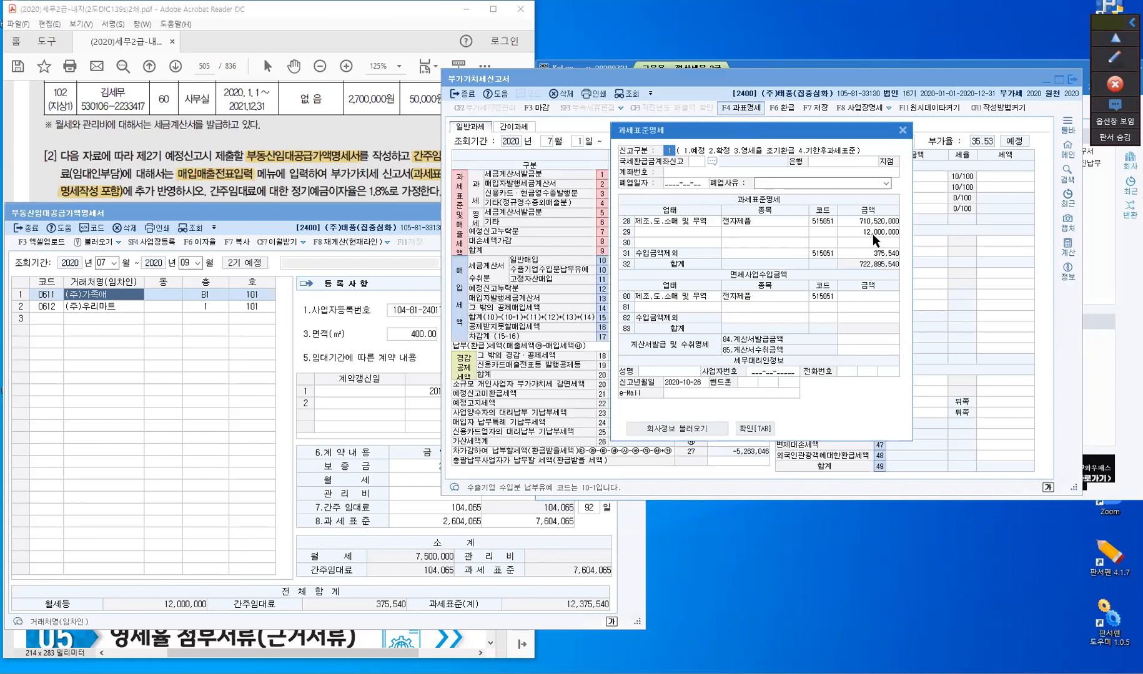
{"action": "key", "text": "ctrl"}
{"action": "left_click", "coordinate": [766, 252]}
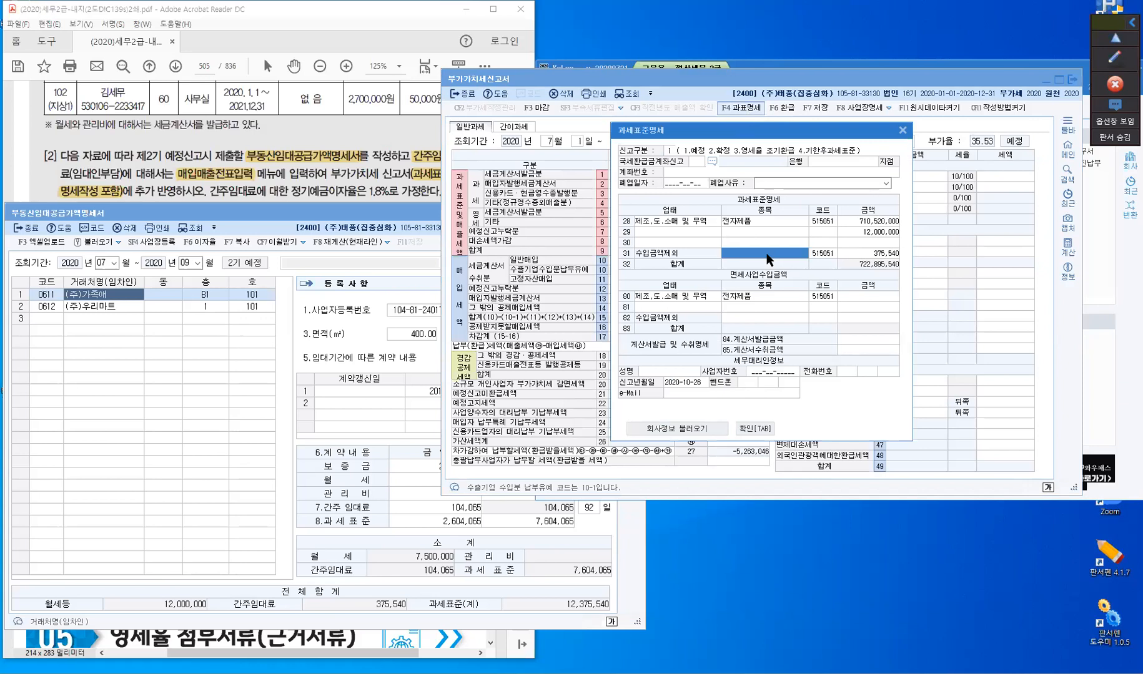
{"action": "type", "text": "간"}
{"action": "type", "text": "주임"}
{"action": "type", "text": "대료"}
{"action": "key", "text": "Return"}
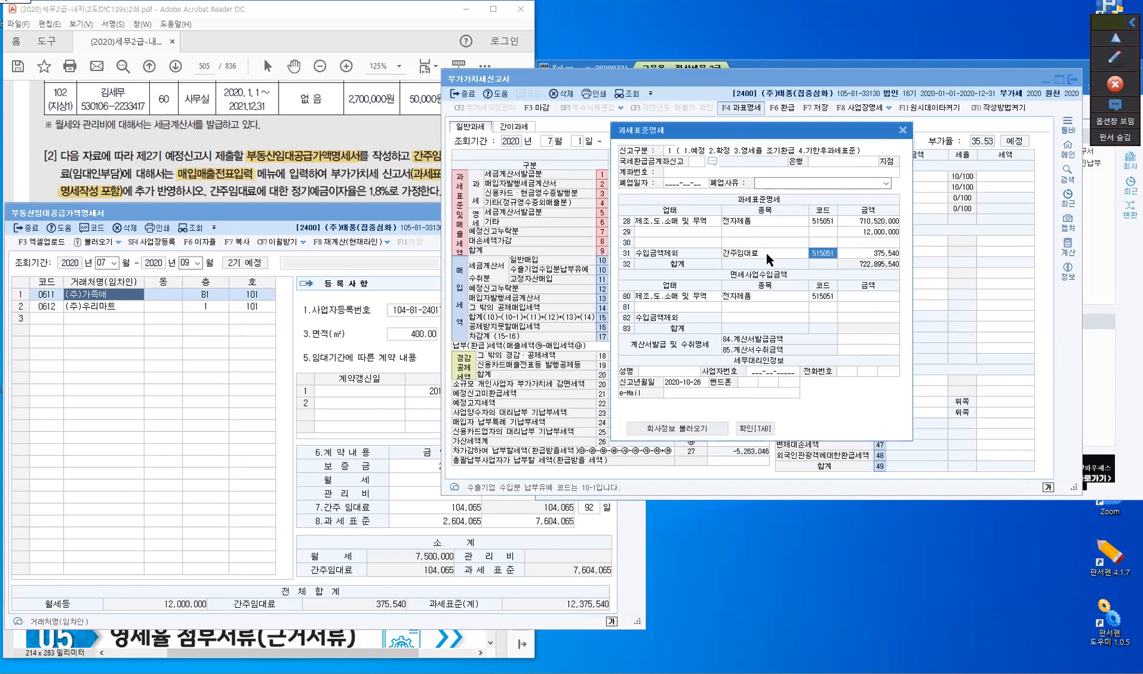
{"action": "left_click", "coordinate": [760, 430]}
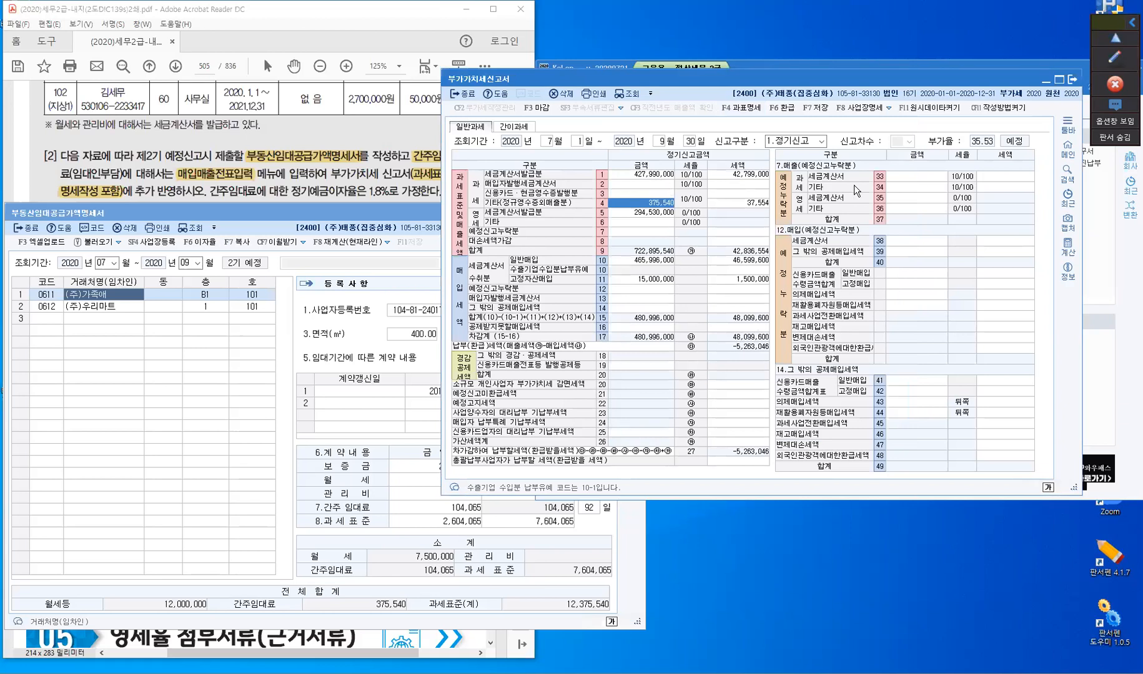
Save and close the 부가가치세신고서, and close the 부동산임대공급가액명세서 as well.
{"action": "left_click", "coordinate": [814, 108]}
{"action": "key", "text": "Escape"}
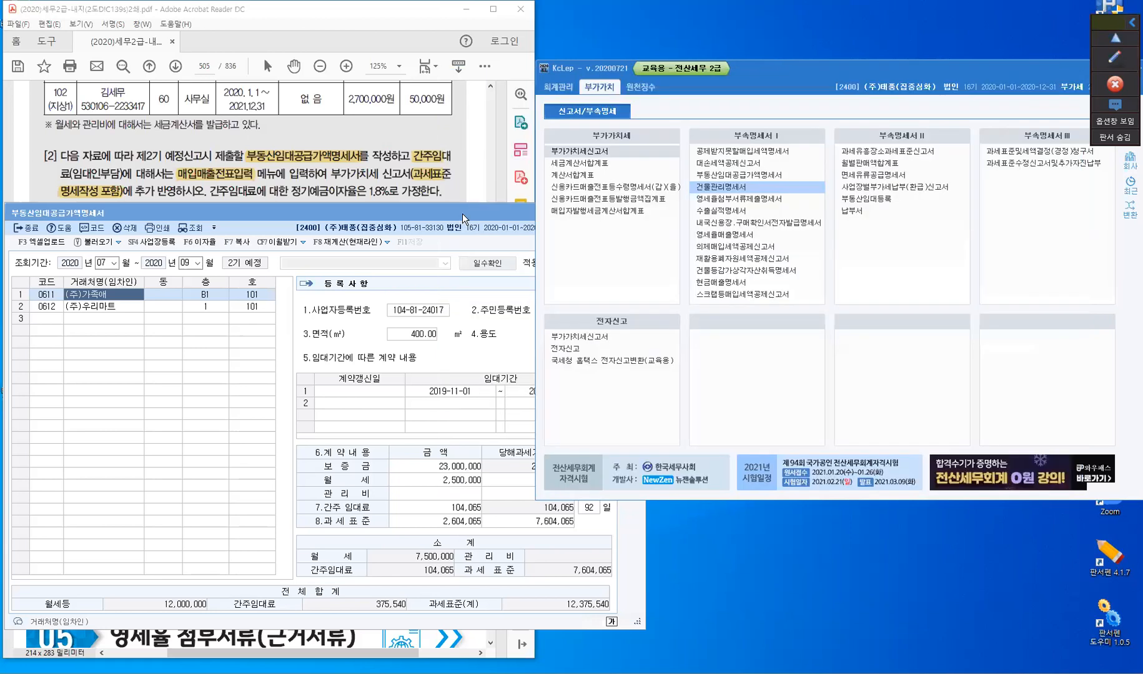
{"action": "left_click_drag", "start_coordinate": [463, 213], "coordinate": [904, 168]}
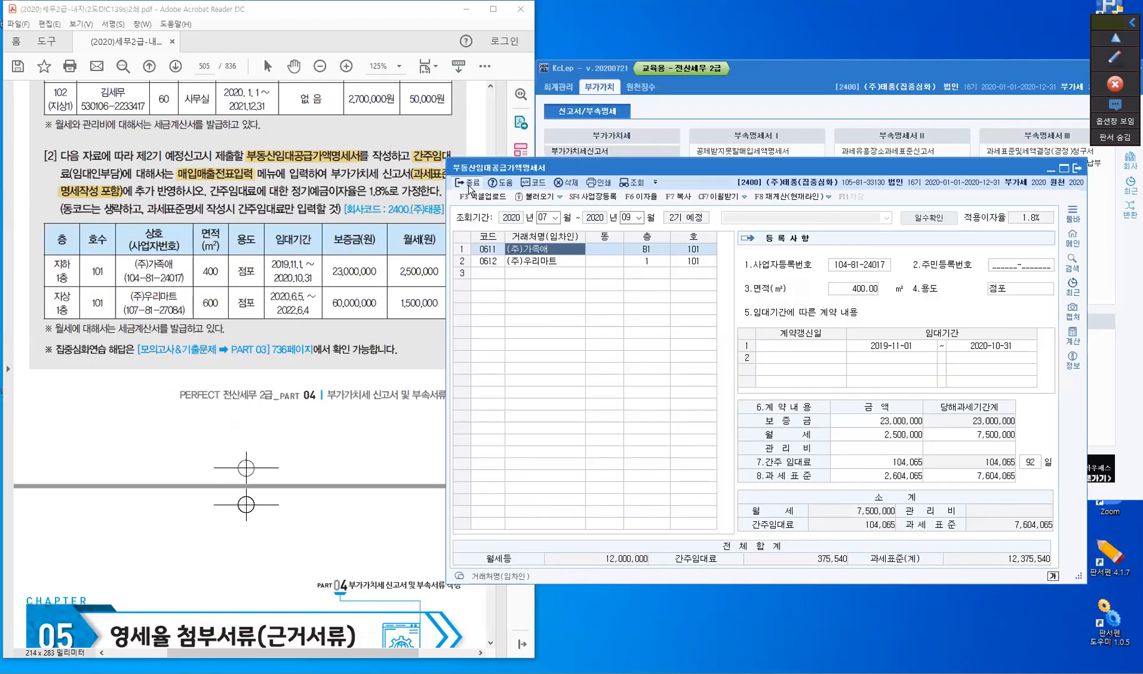
{"action": "left_click", "coordinate": [469, 186]}
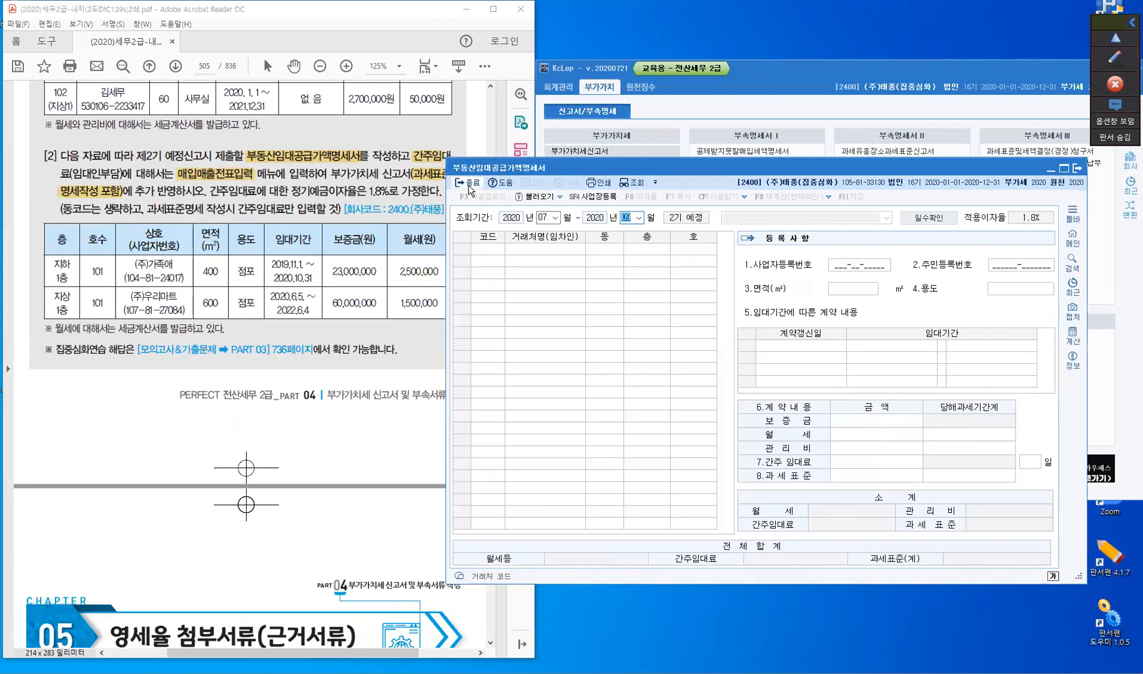
{"action": "left_click", "coordinate": [468, 187]}
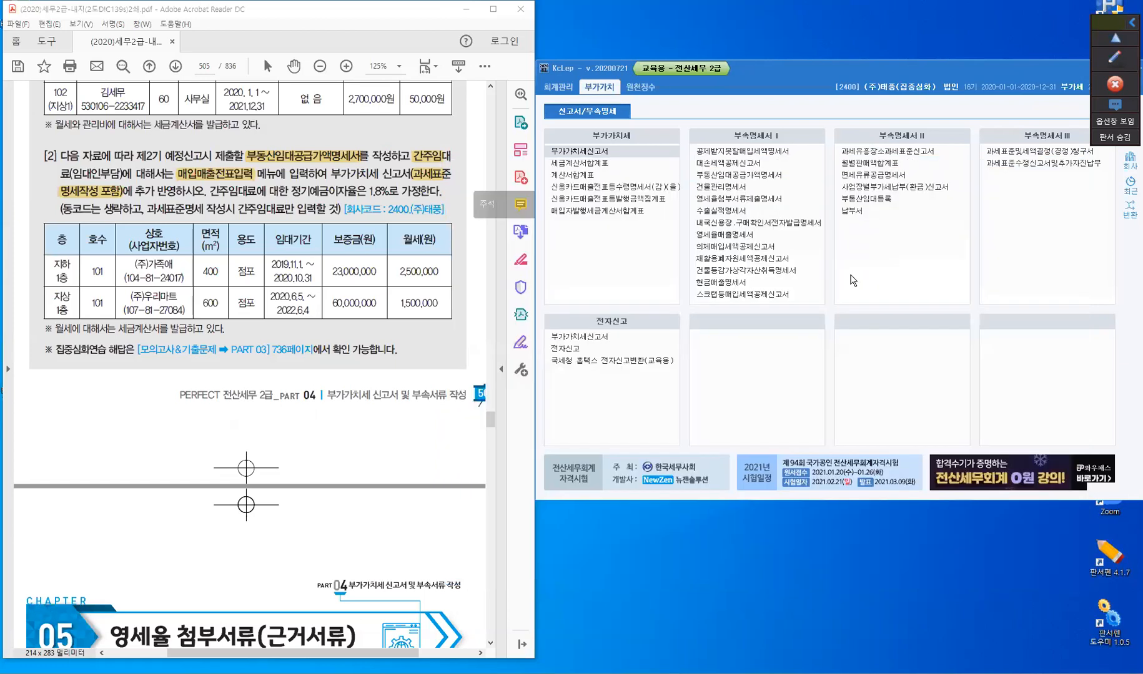